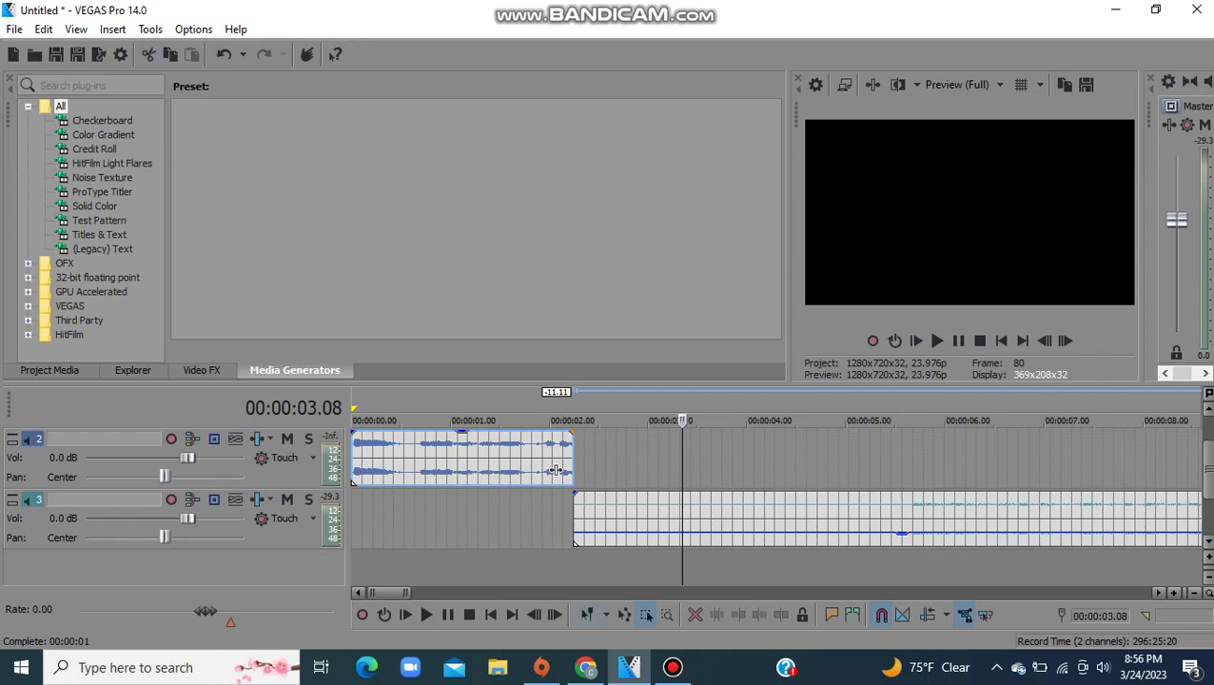
Step: Set the gain of the track 3 audio event to 0.0 dB and play back its transition from the first clip
left_click_drag(901, 534, 902, 492)
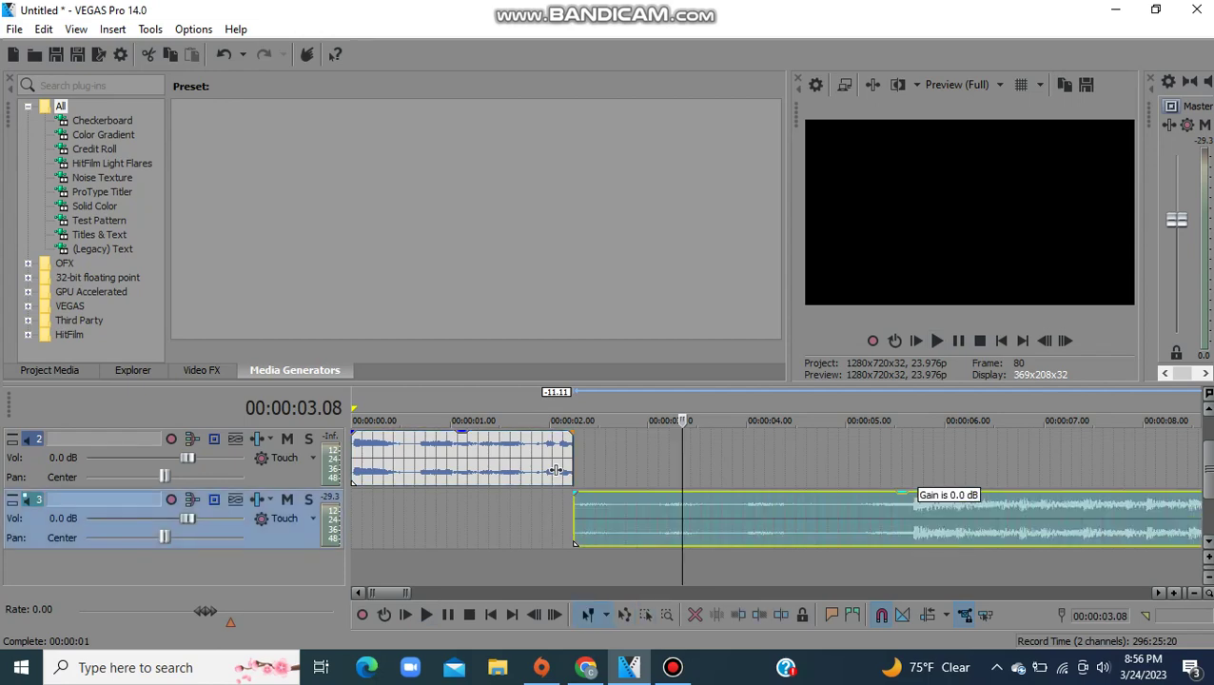
left_click_drag(1209, 468, 1209, 447)
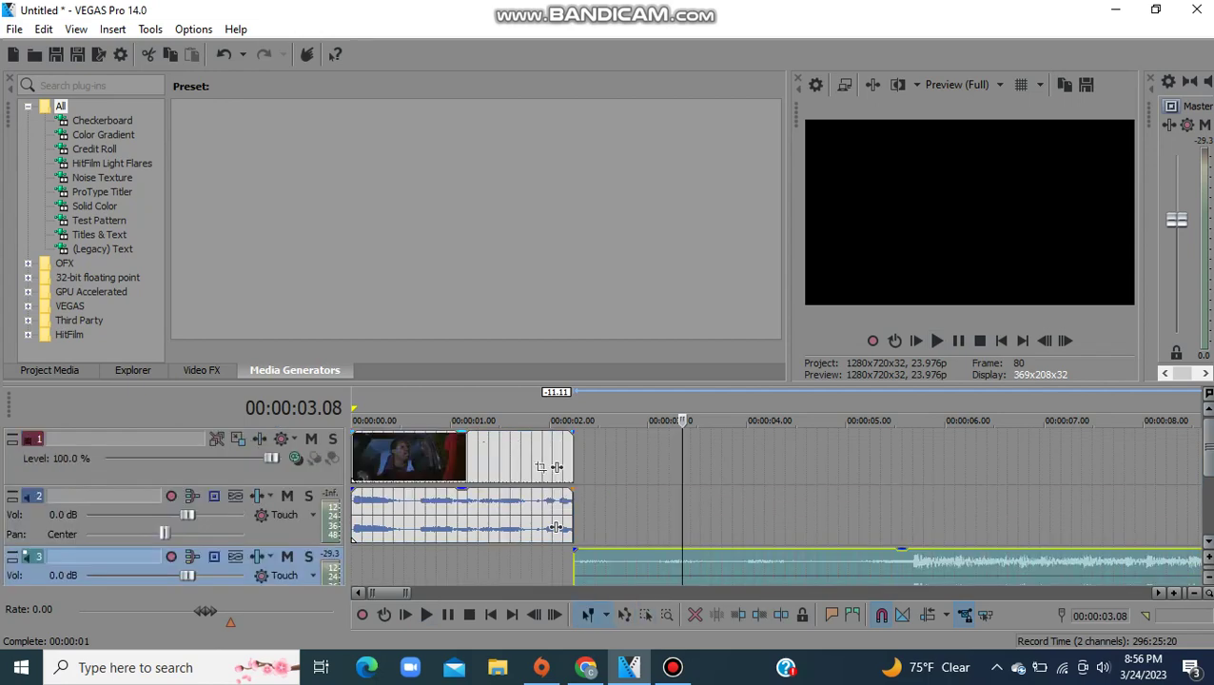
left_click(520, 458)
key("space")
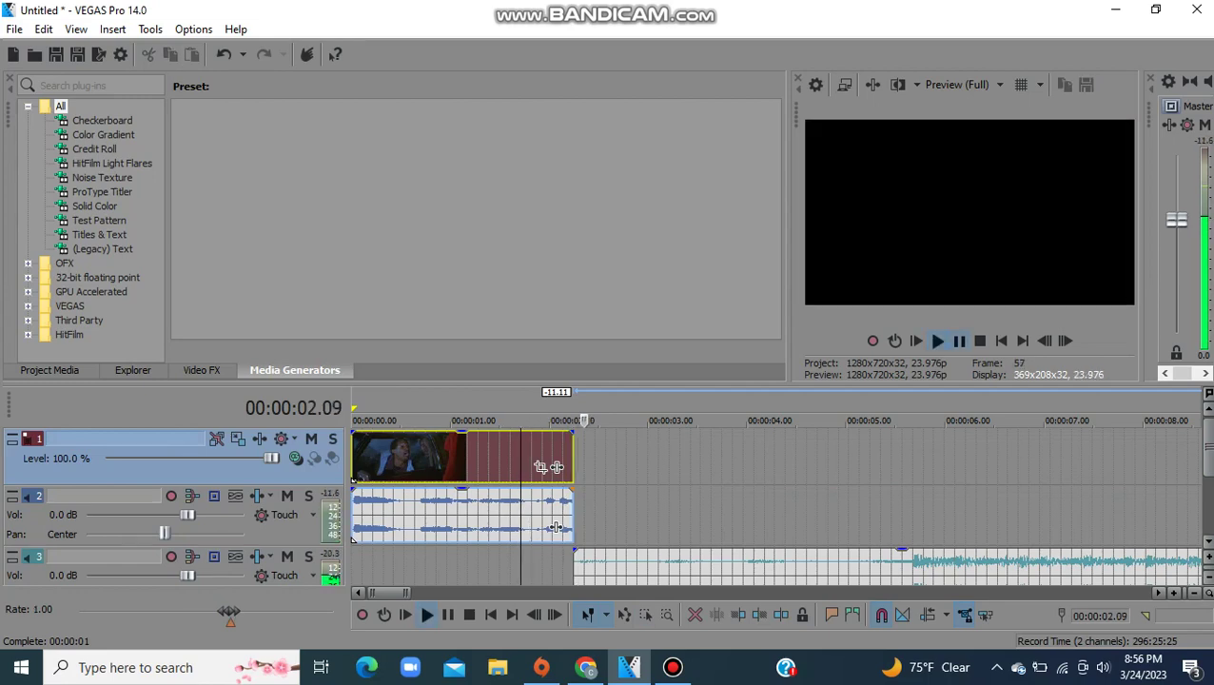
left_click(647, 459)
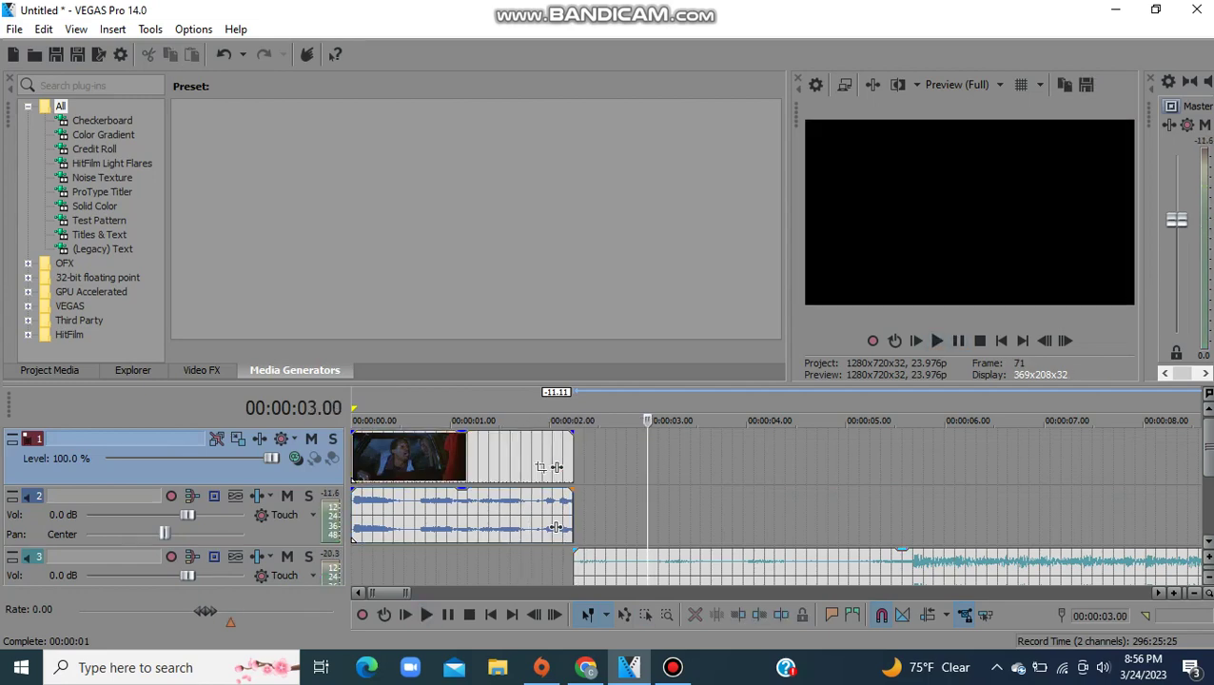
Step: Extend the end of the first video clip and its audio by 8 frames
left_click(1174, 592)
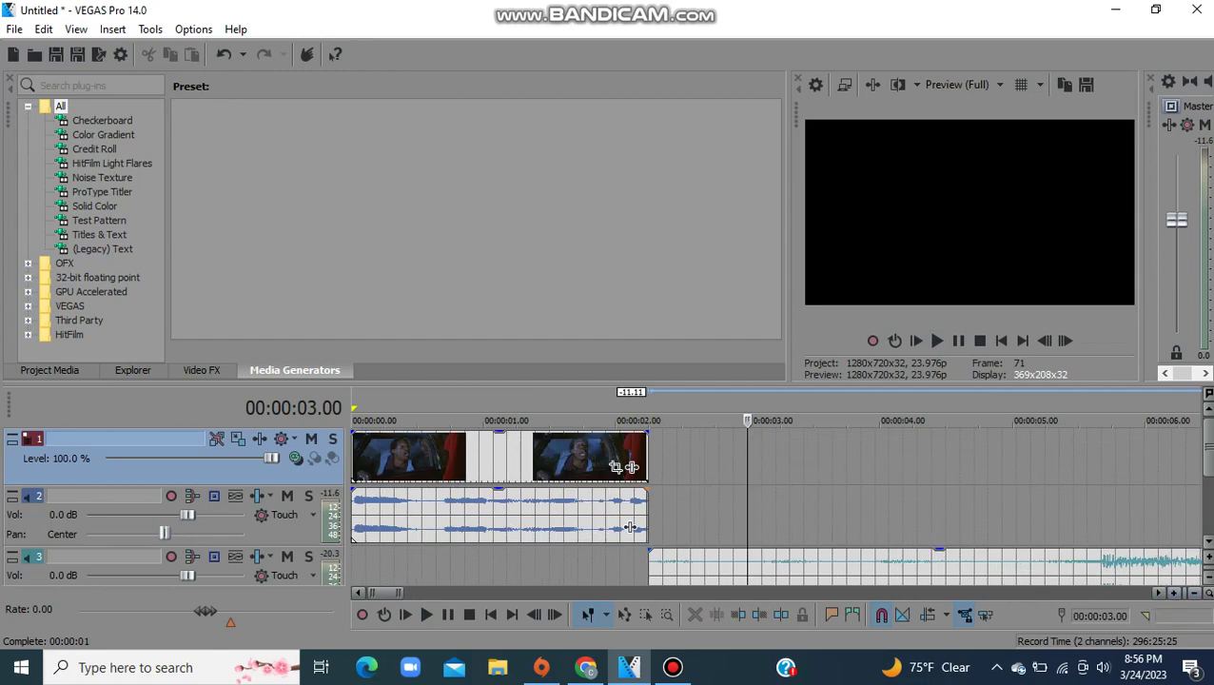
key("space")
key("Return")
left_click_drag(630, 466, 672, 466)
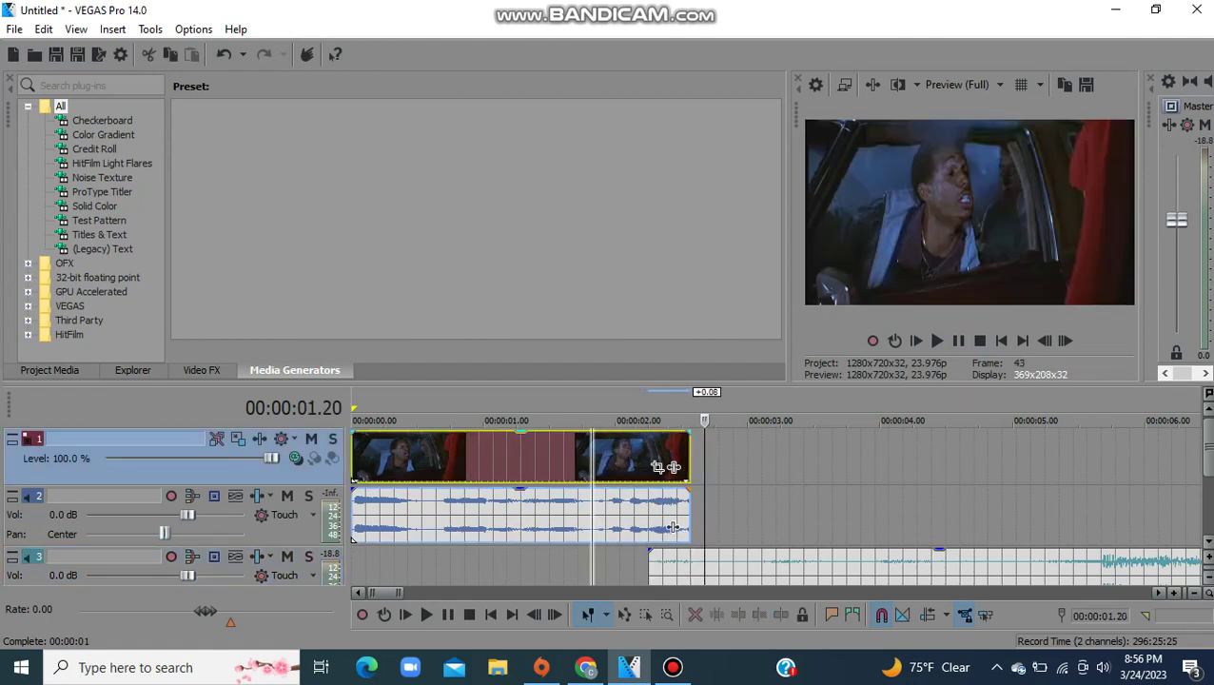
Step: Play back the extended clip and position the playhead at 00:00:02.06, where the track 3 audio starts
key("space")
key("Return")
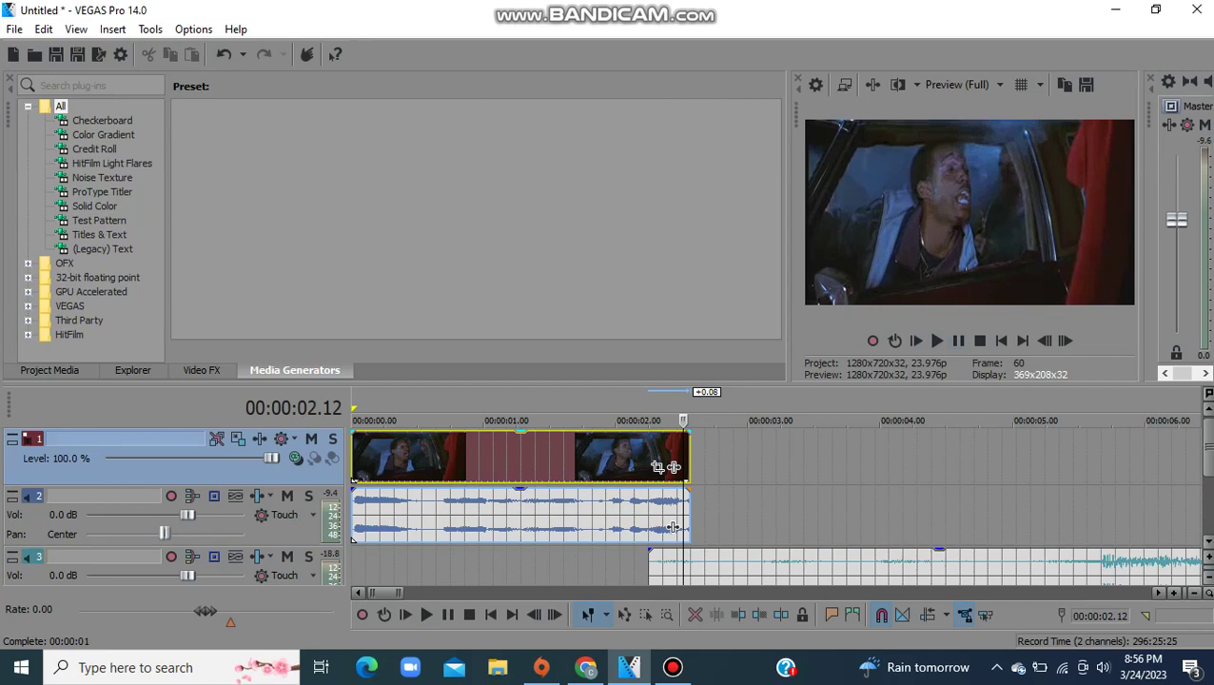
key("Left")
key("Left")
key("Left")
key("Left")
key("Left")
key("Left")
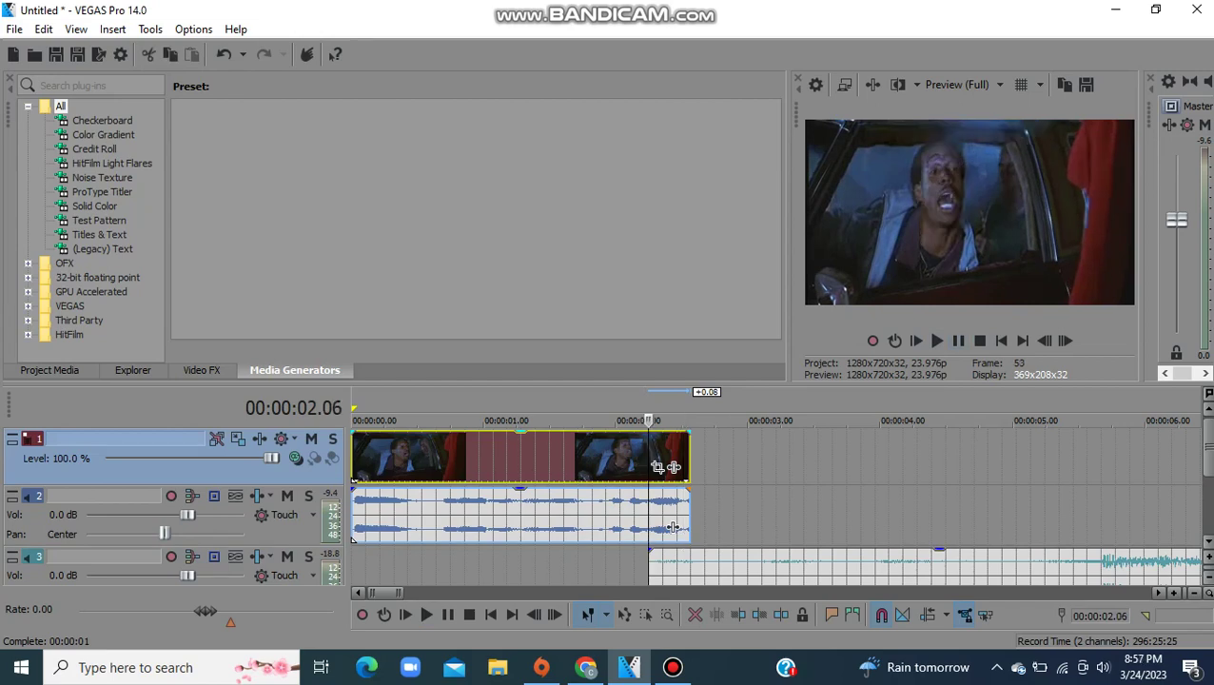
right_click(672, 467)
left_click(680, 325)
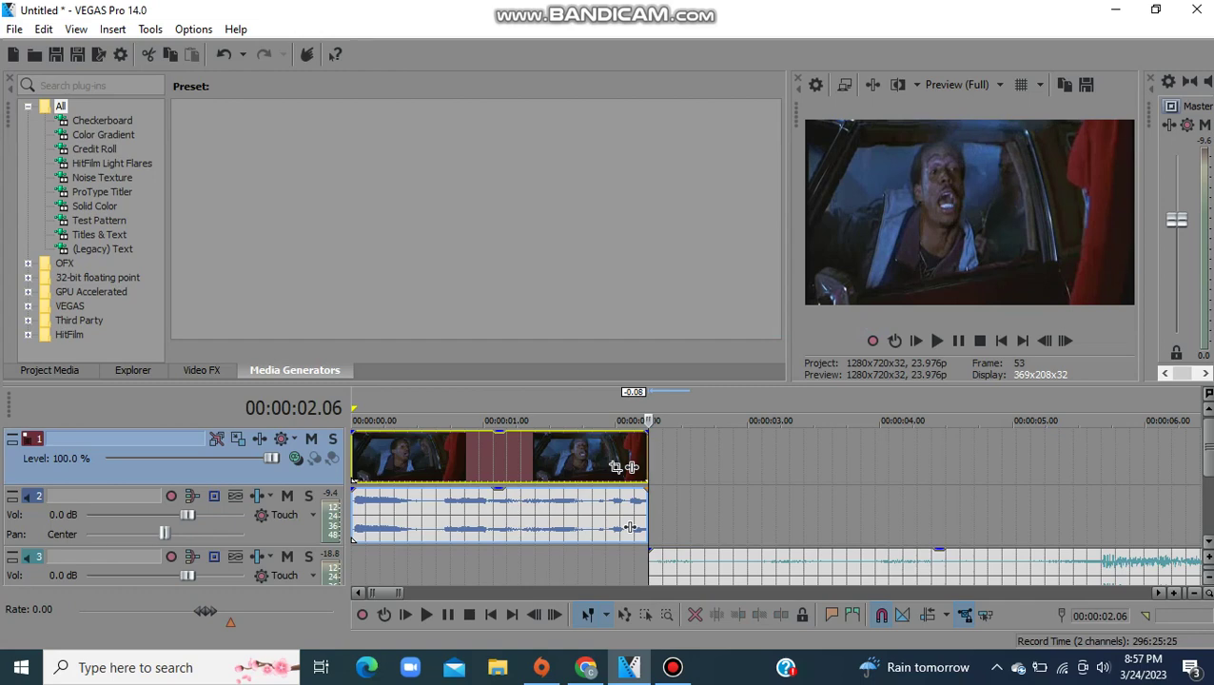
left_click_drag(630, 466, 670, 466)
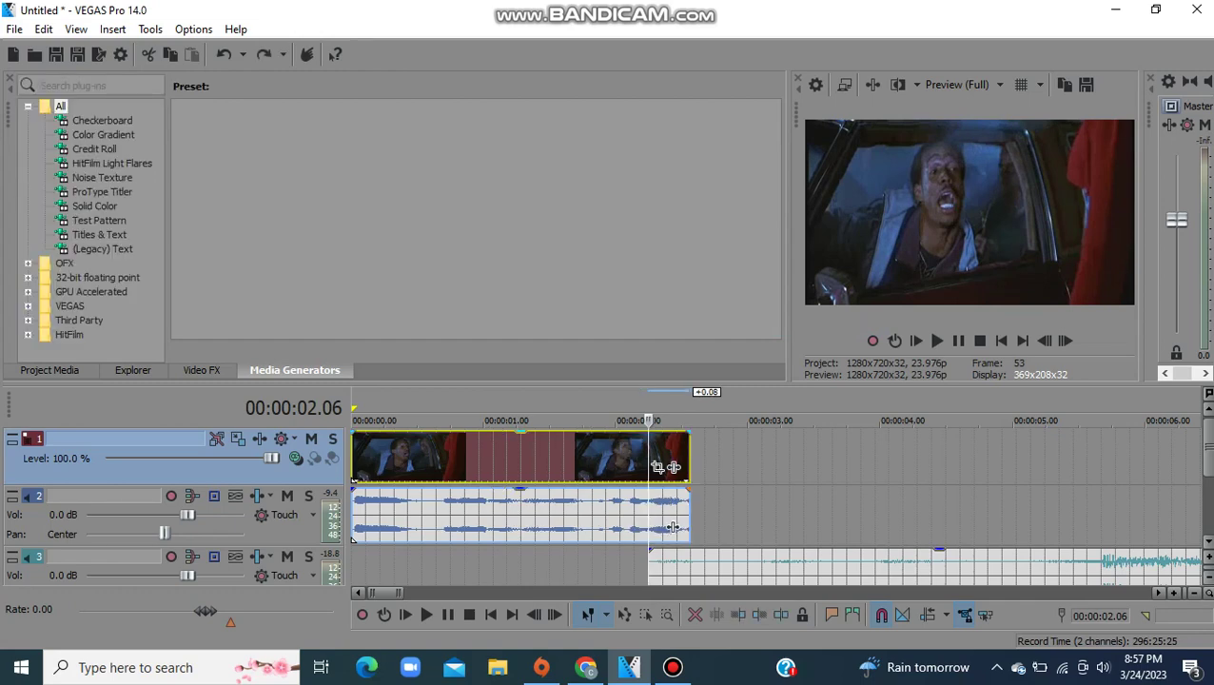
Step: Split the extended clip at 00:00:02.06 and shorten the split-off end piece by 3 frames
right_click(651, 466)
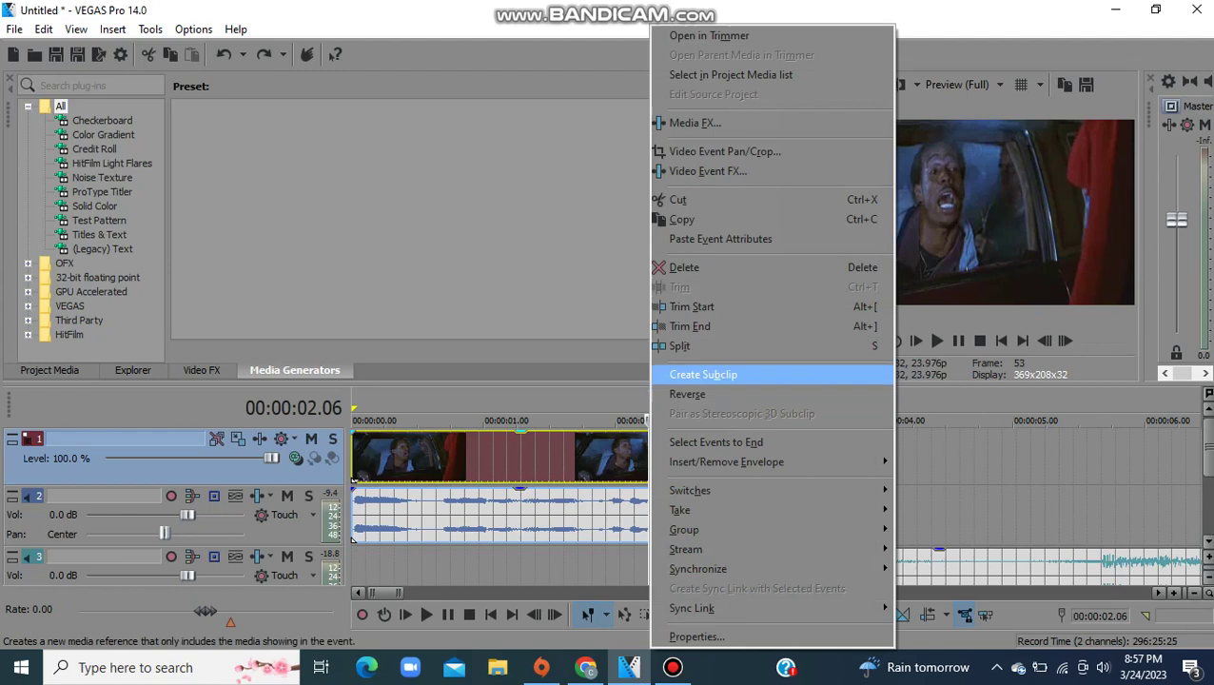
left_click(679, 346)
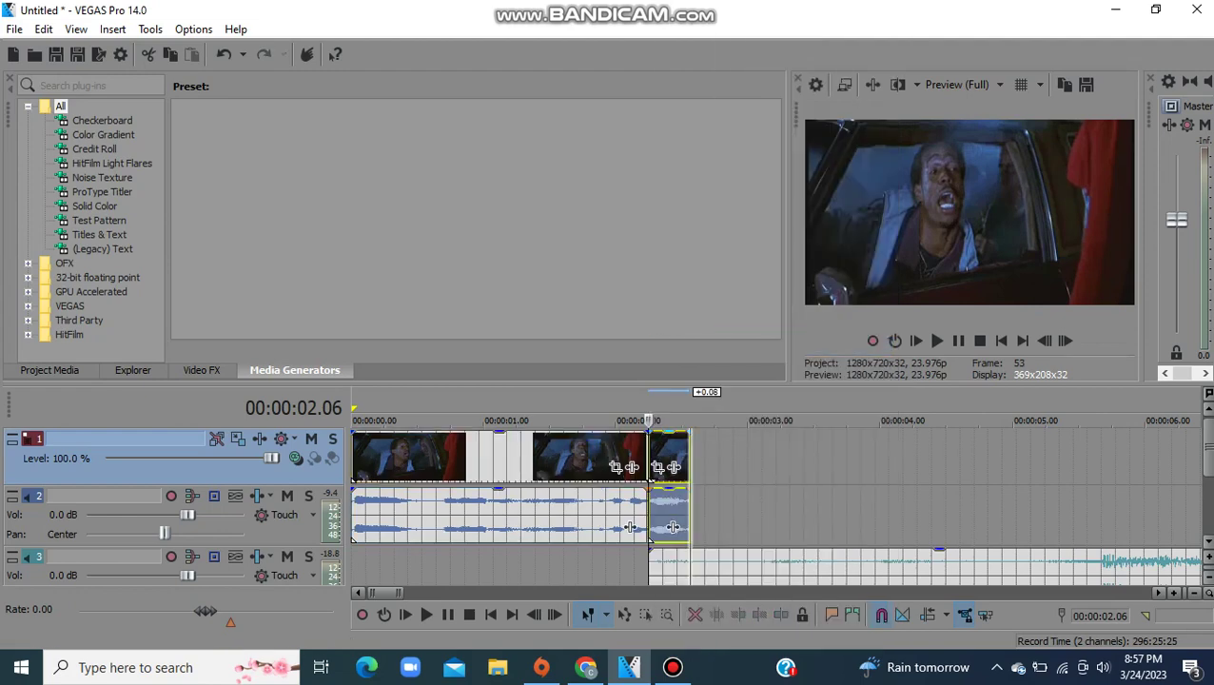
left_click_drag(672, 527, 660, 527)
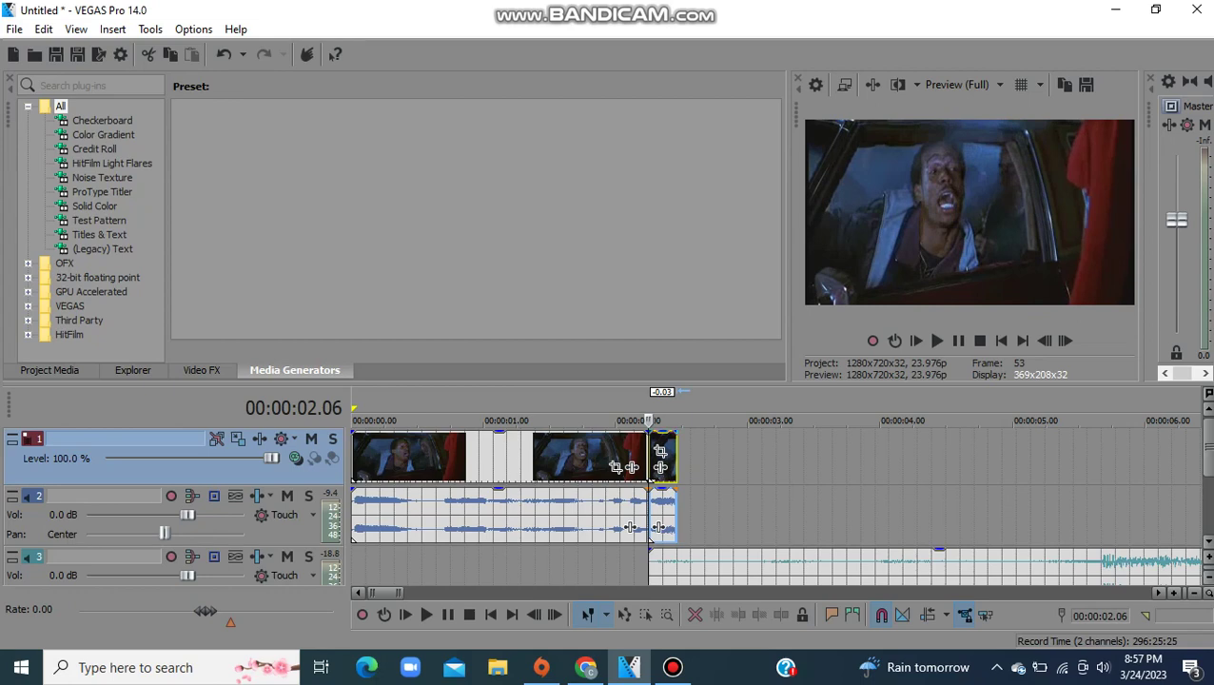
Step: Duplicate the short end piece with its audio, placing the copy directly after the original
left_click(651, 537)
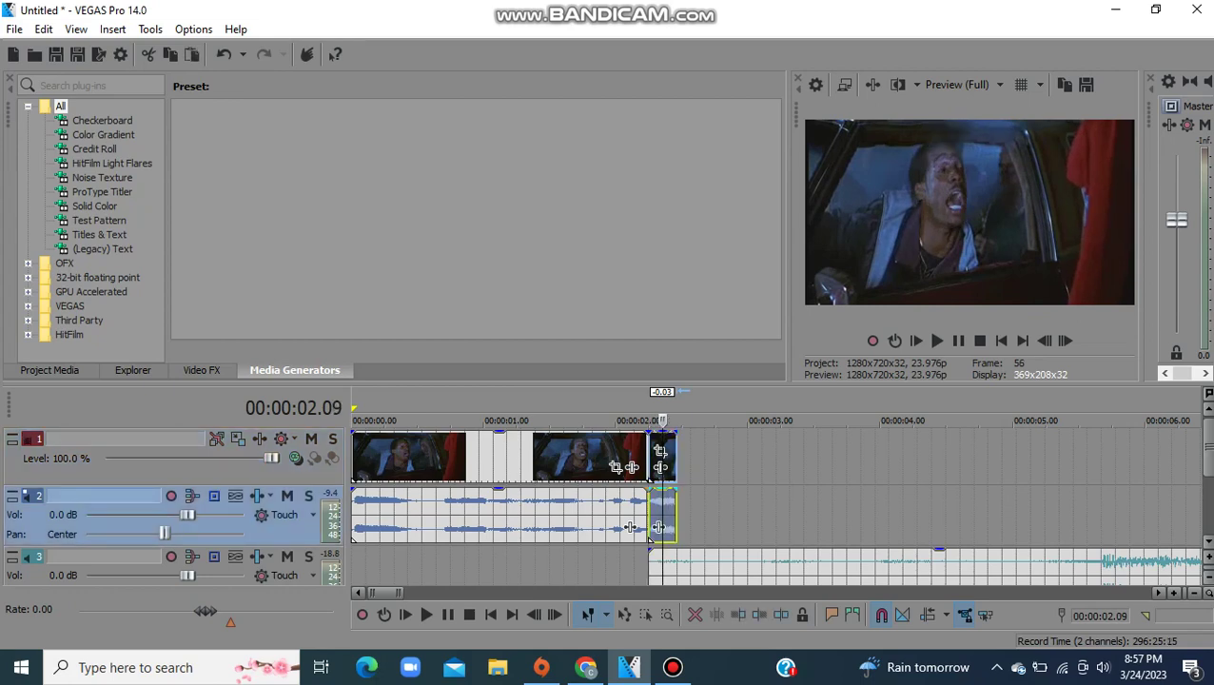
left_click_drag(651, 539, 679, 539)
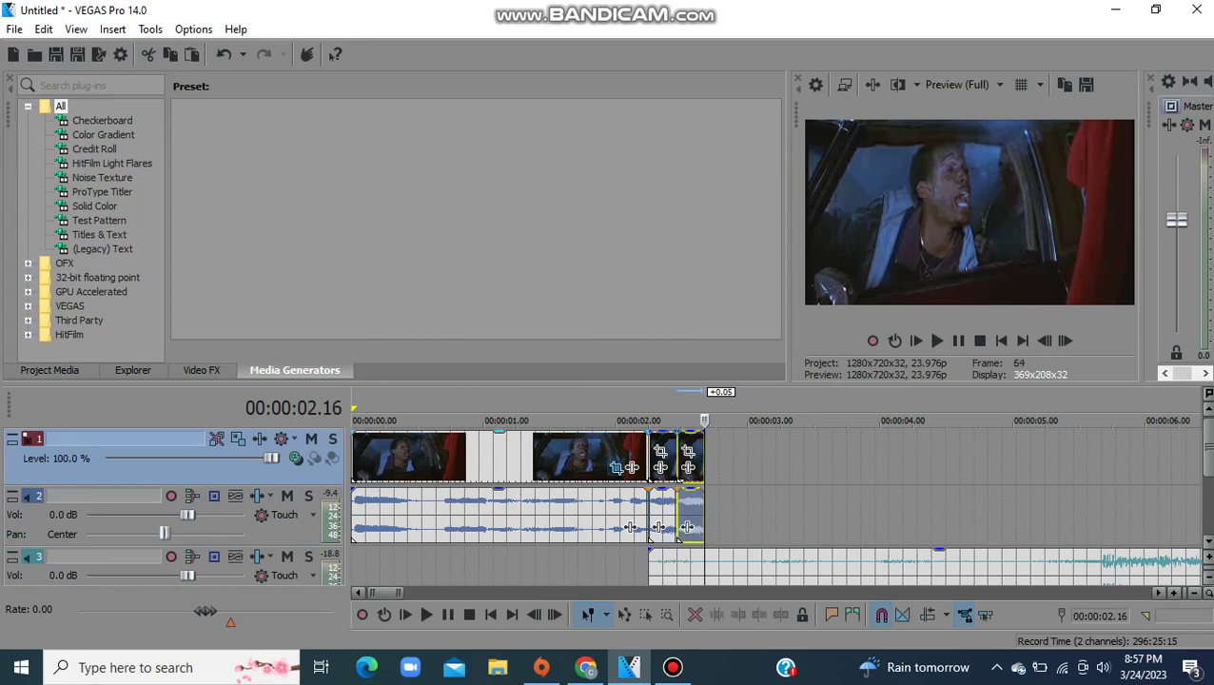
left_click(688, 451)
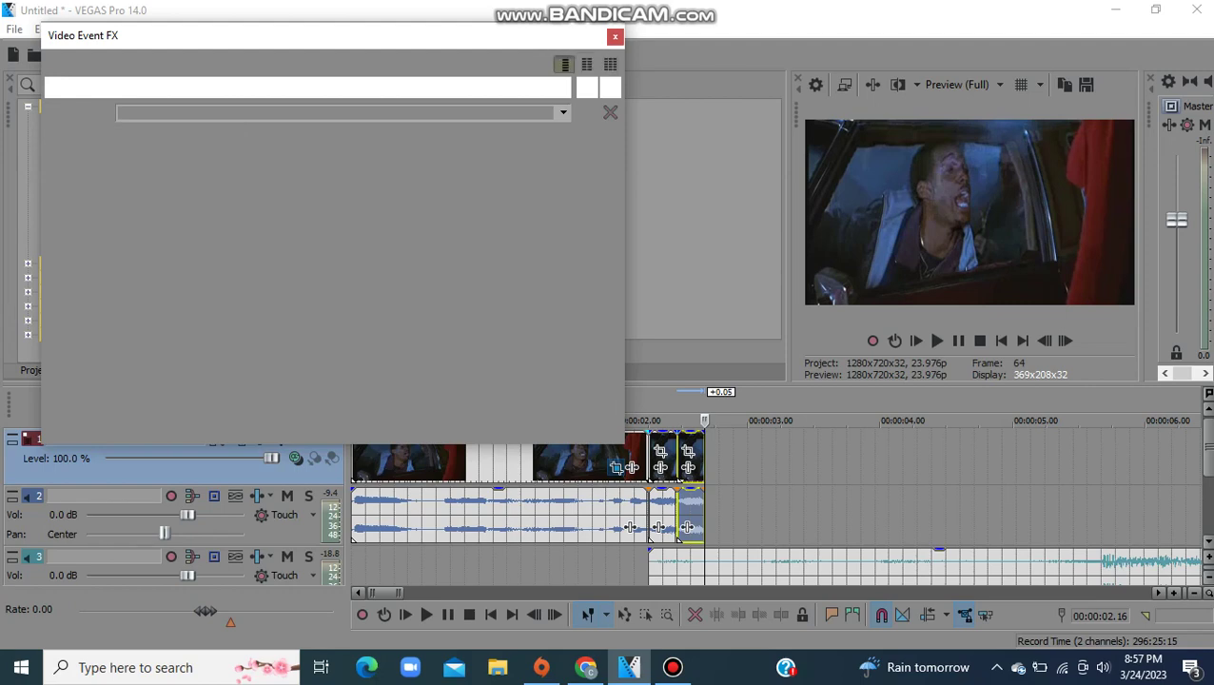
left_click(615, 37)
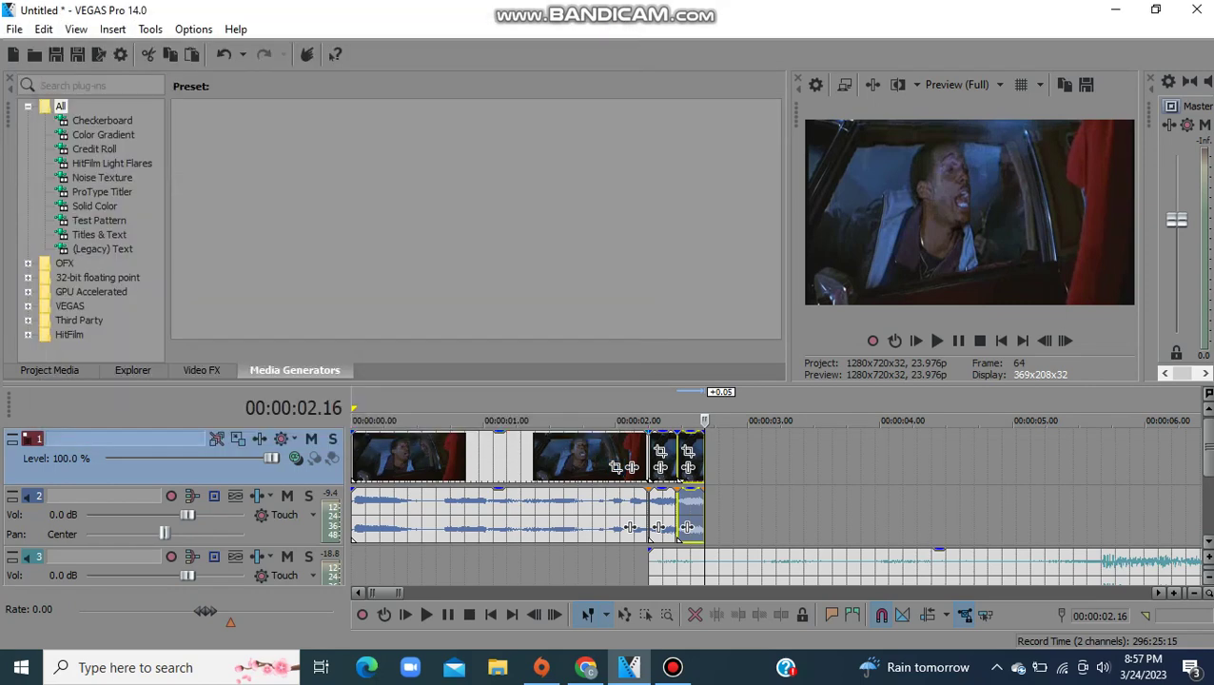
Step: Play back the sequence from 00:00:01.07 through the two short pieces
left_click(1174, 592)
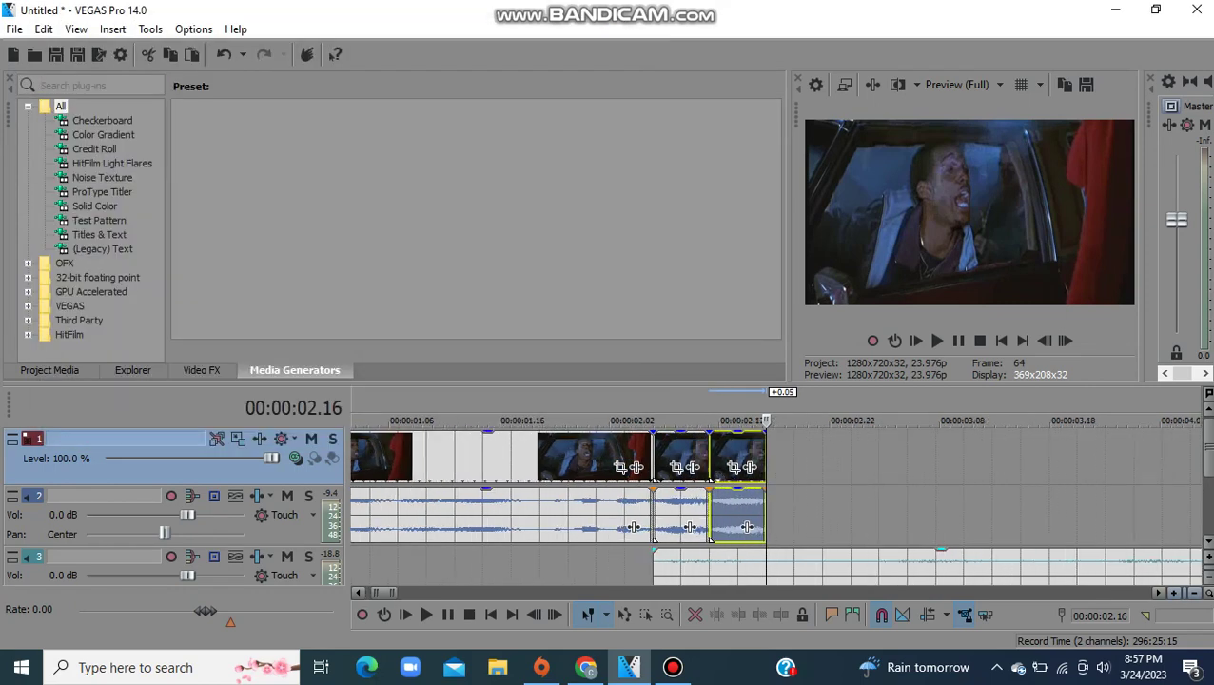
left_click(1194, 593)
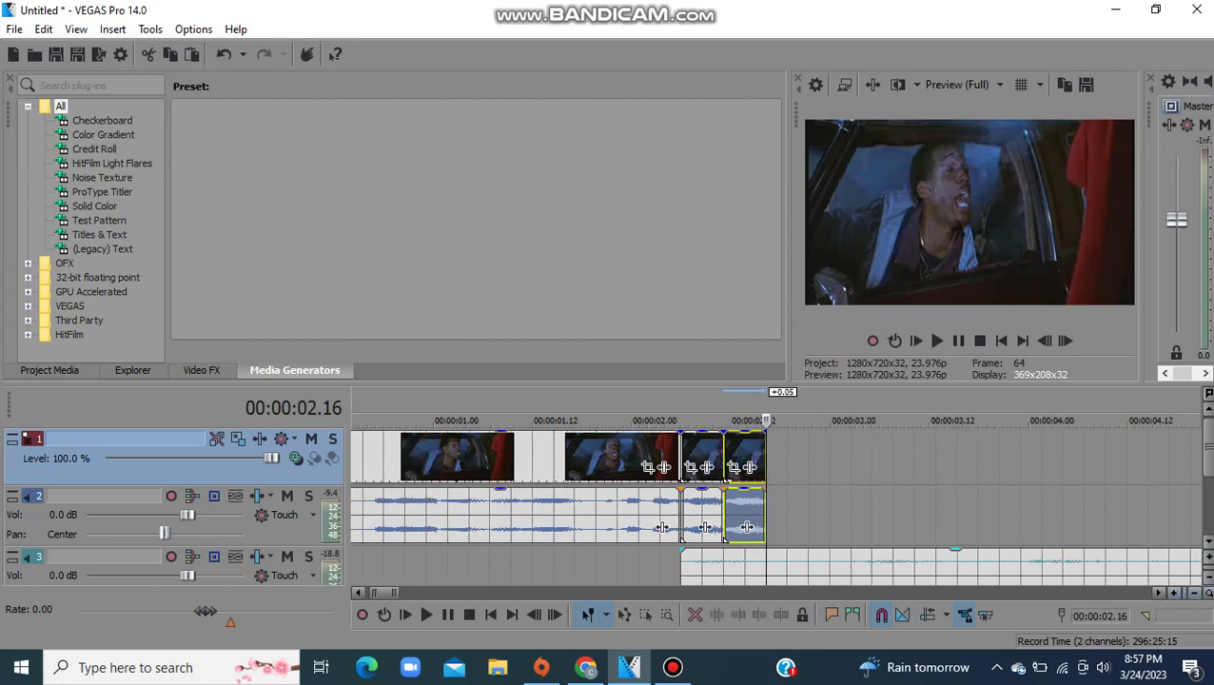
left_click(1194, 592)
left_click(520, 458)
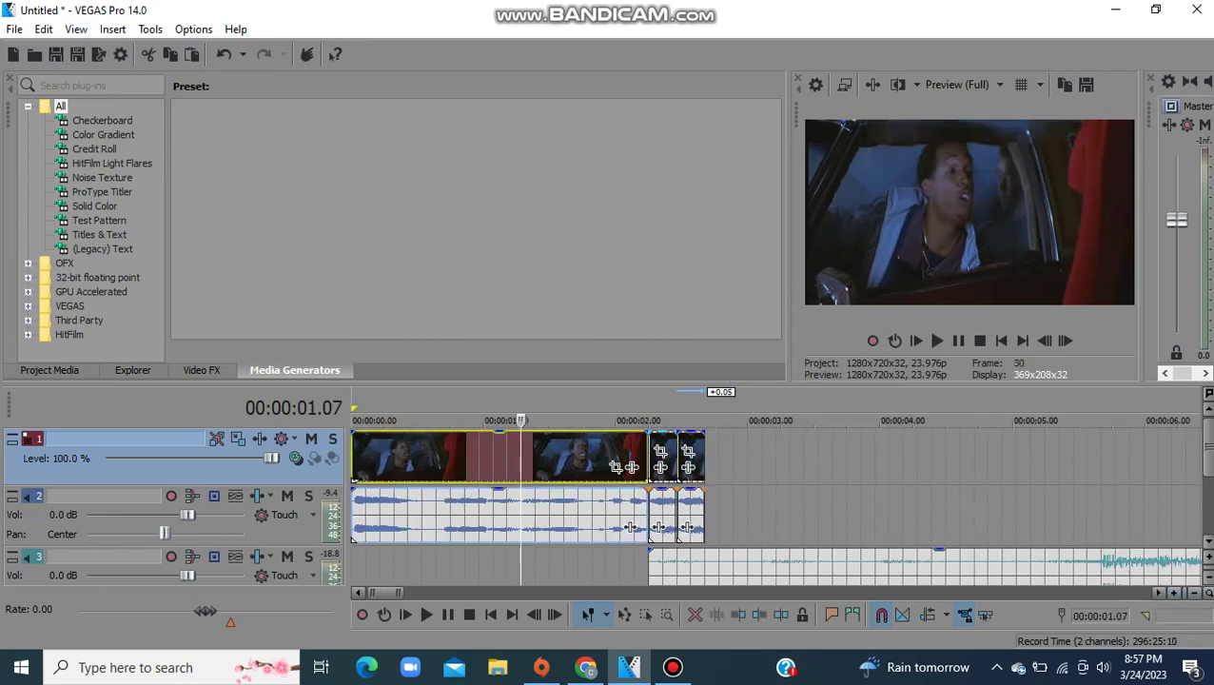
key("space")
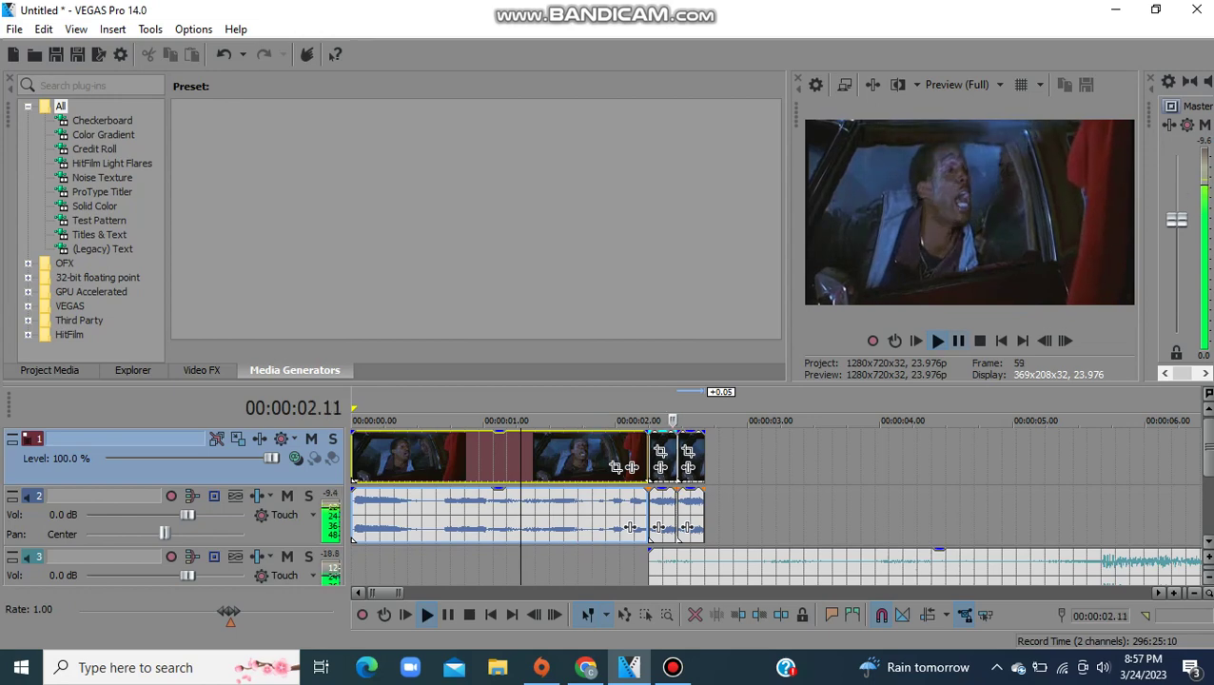
Step: Paste another copy of the short piece at the end of the clips and shorten it by 3 frames
left_click(690, 442)
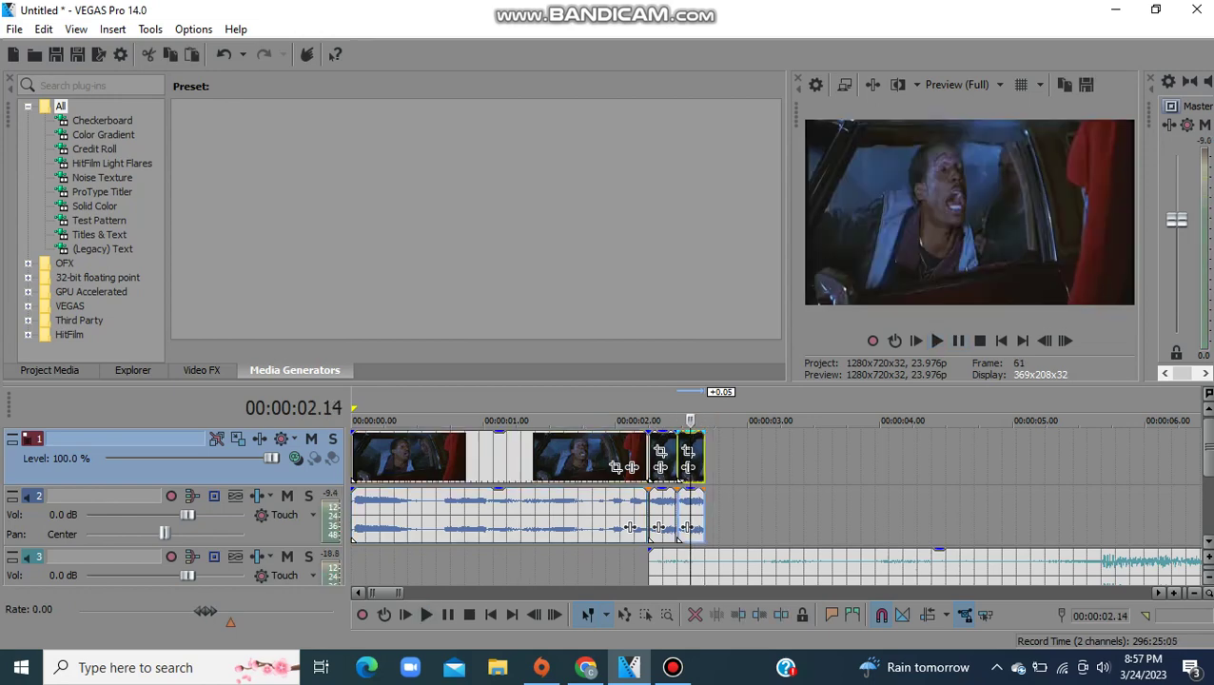
left_click(704, 447)
key("ctrl+v")
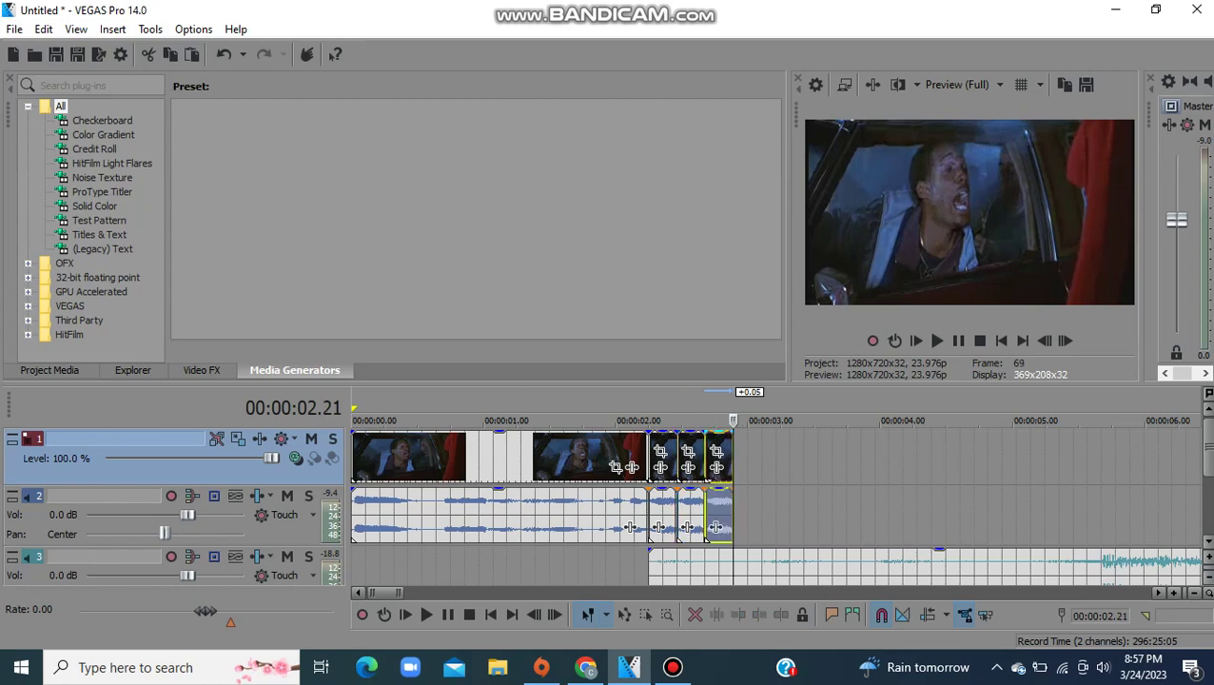
left_click_drag(732, 457, 718, 456)
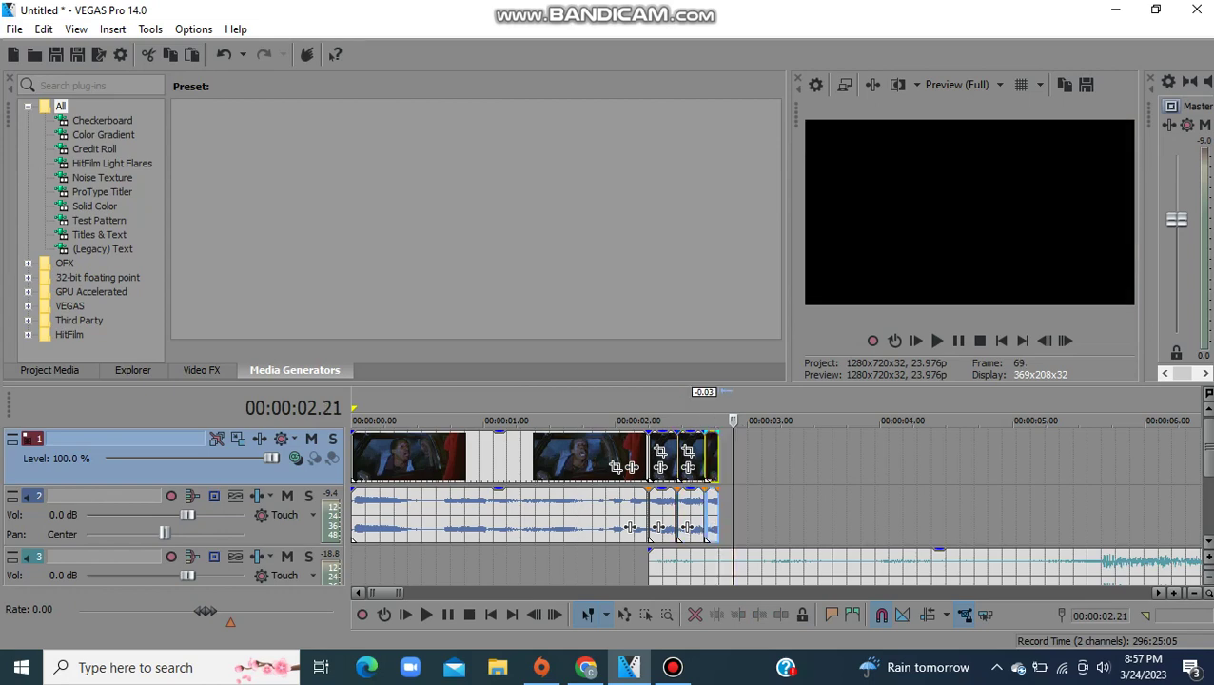
Step: Paste three copies of the shortened piece one after another behind it and play back the stutter
left_click(711, 457)
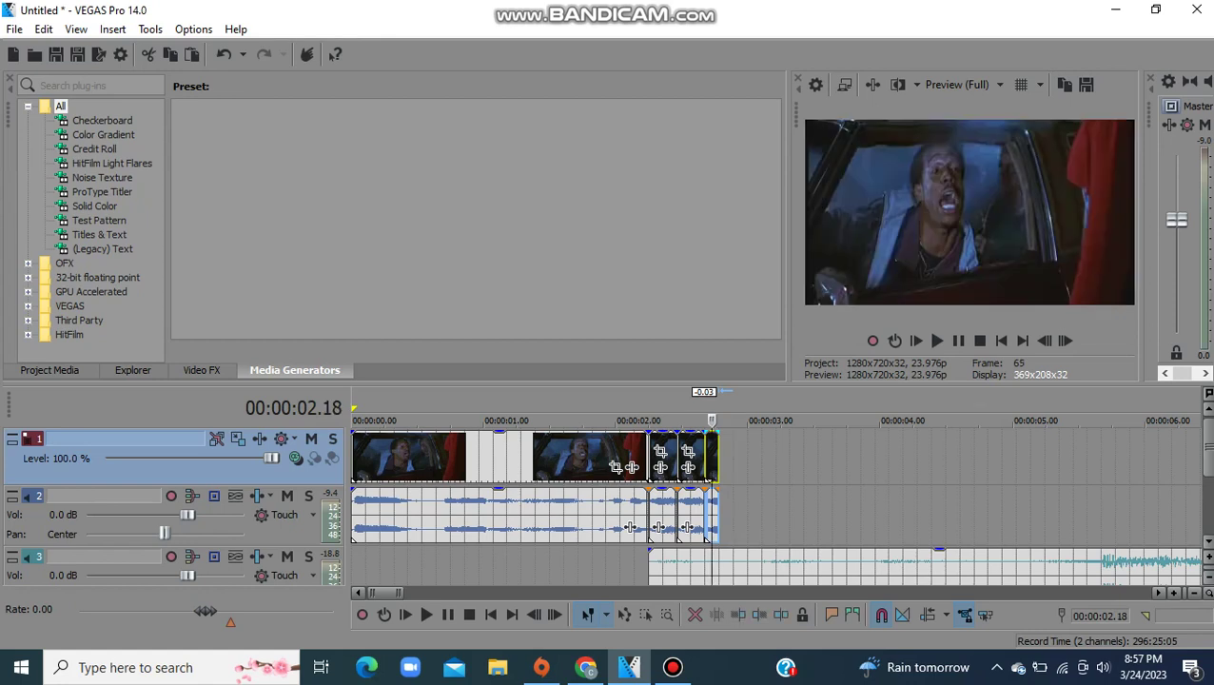
left_click(719, 457)
key("ctrl+v")
key("ctrl+v")
key("ctrl+v")
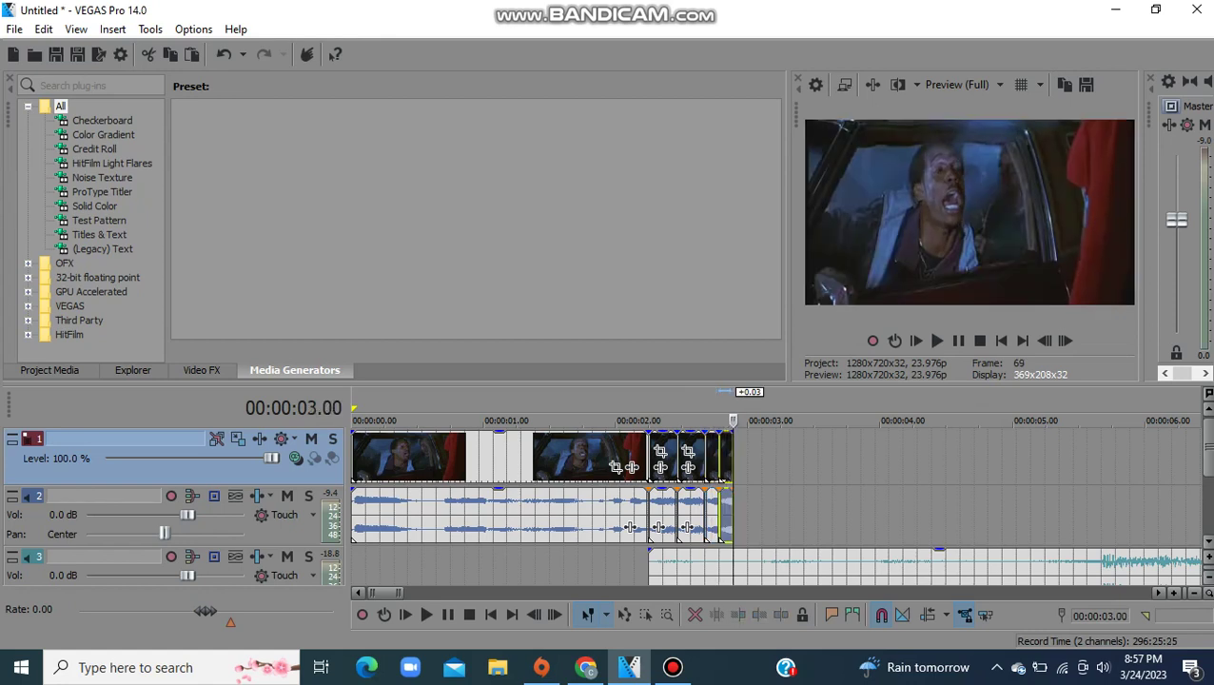
left_click(592, 460)
key("space")
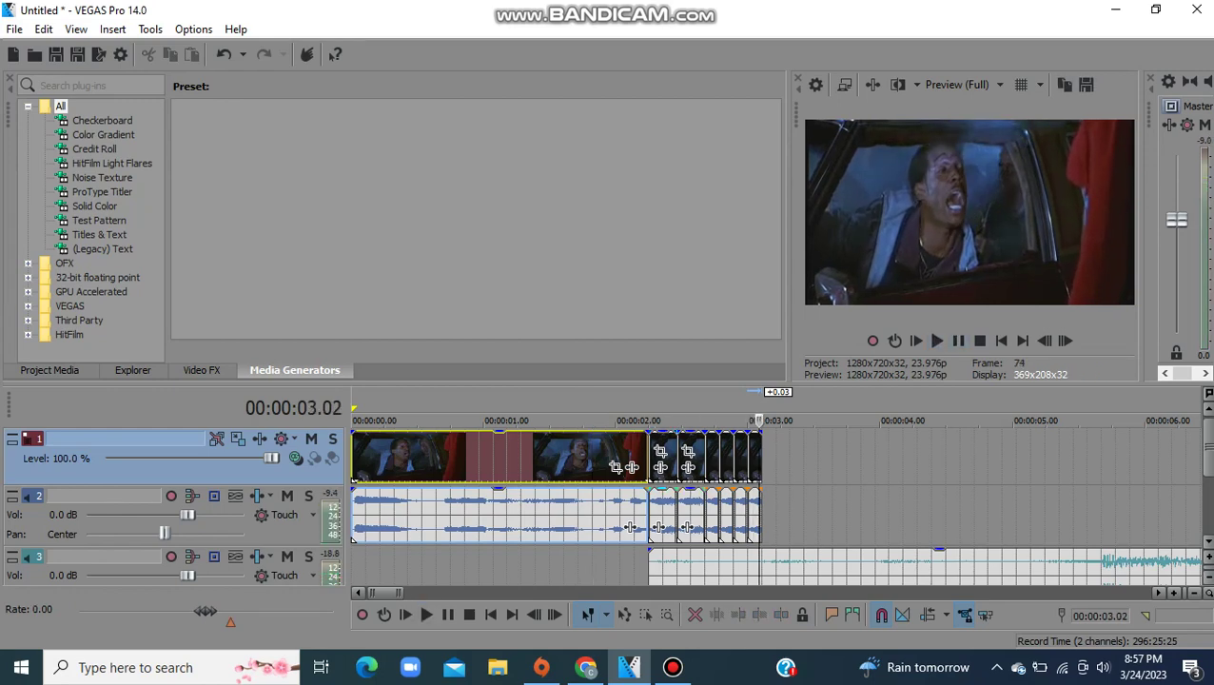
Step: Paste a copy of the second short piece at 00:00:03.05 and extend its end by 1 second 2 frames
left_click(702, 460)
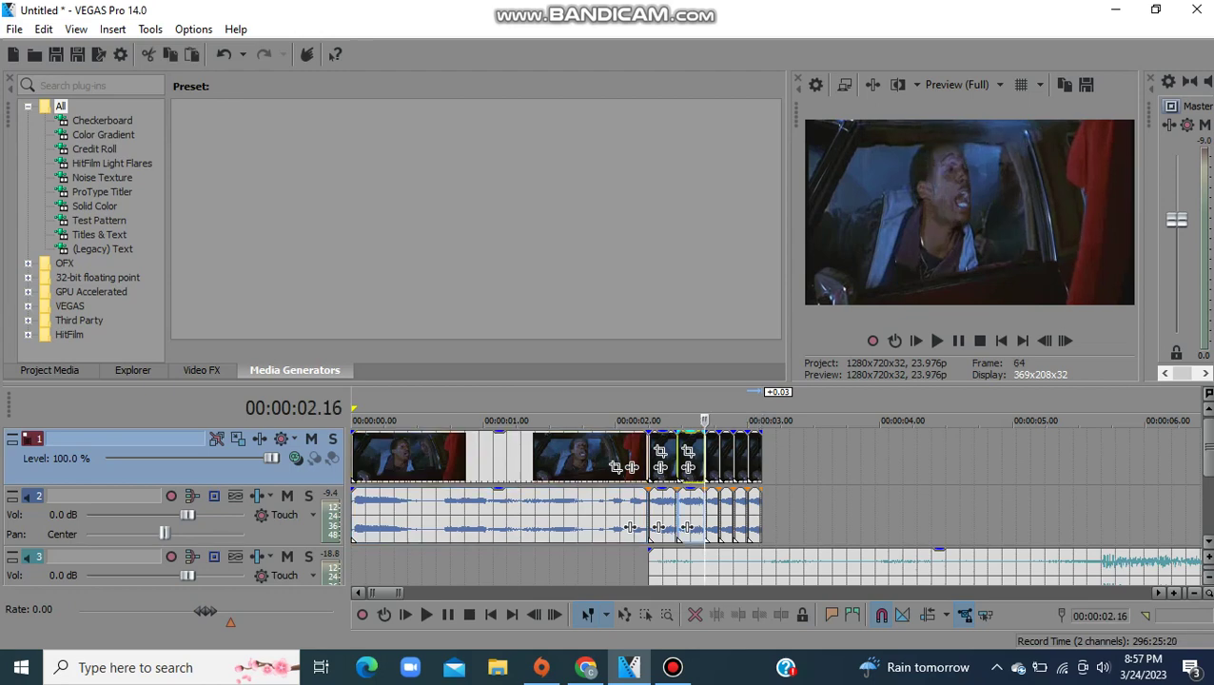
left_click(774, 460)
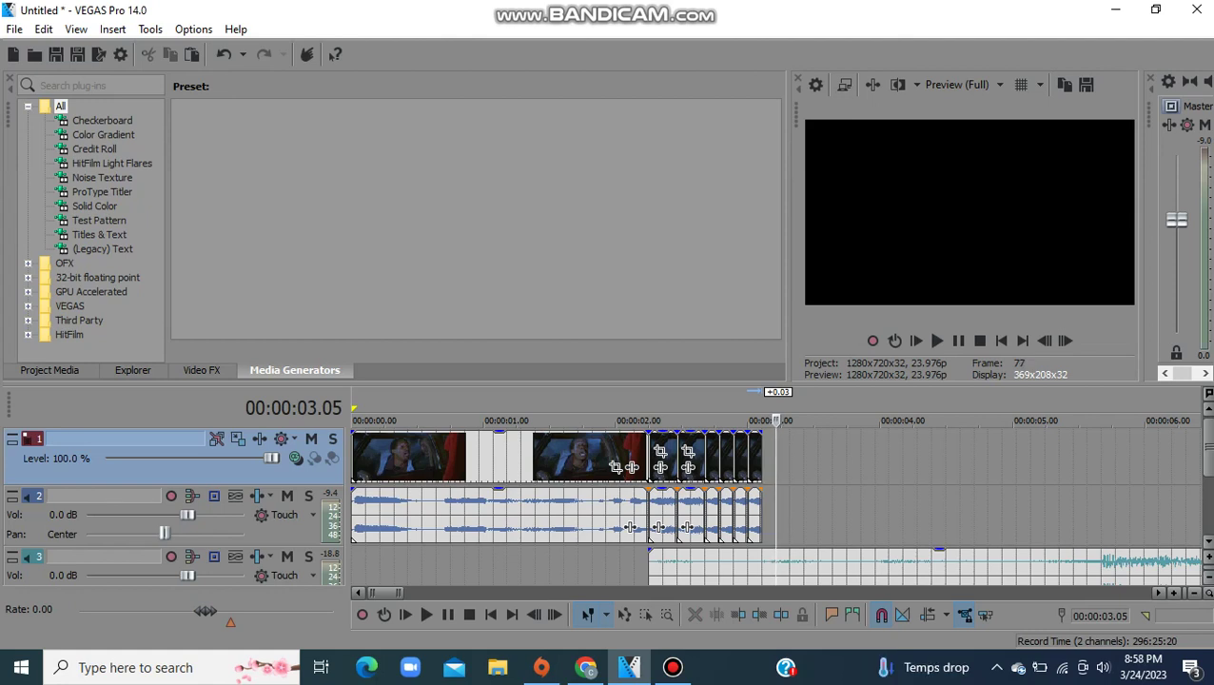
key("ctrl+v")
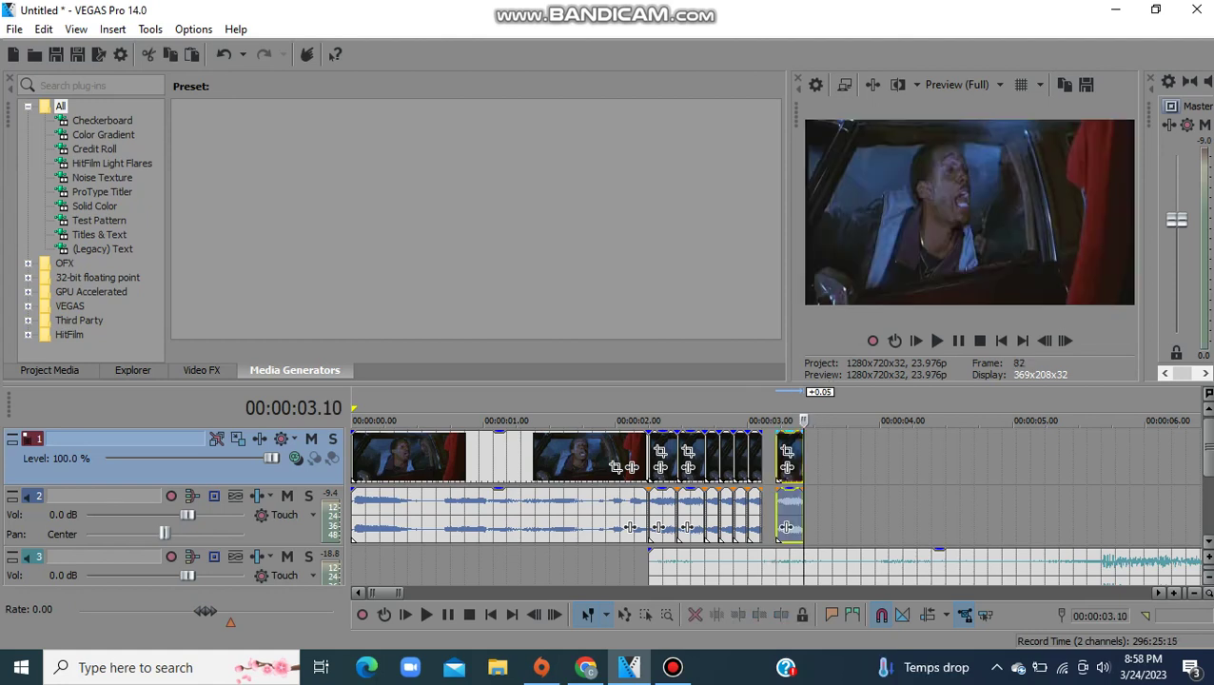
left_click_drag(803, 461, 944, 460)
Step: Play back the extended copy, split it at 00:00:03.10 and delete the part before the split
left_click(773, 461)
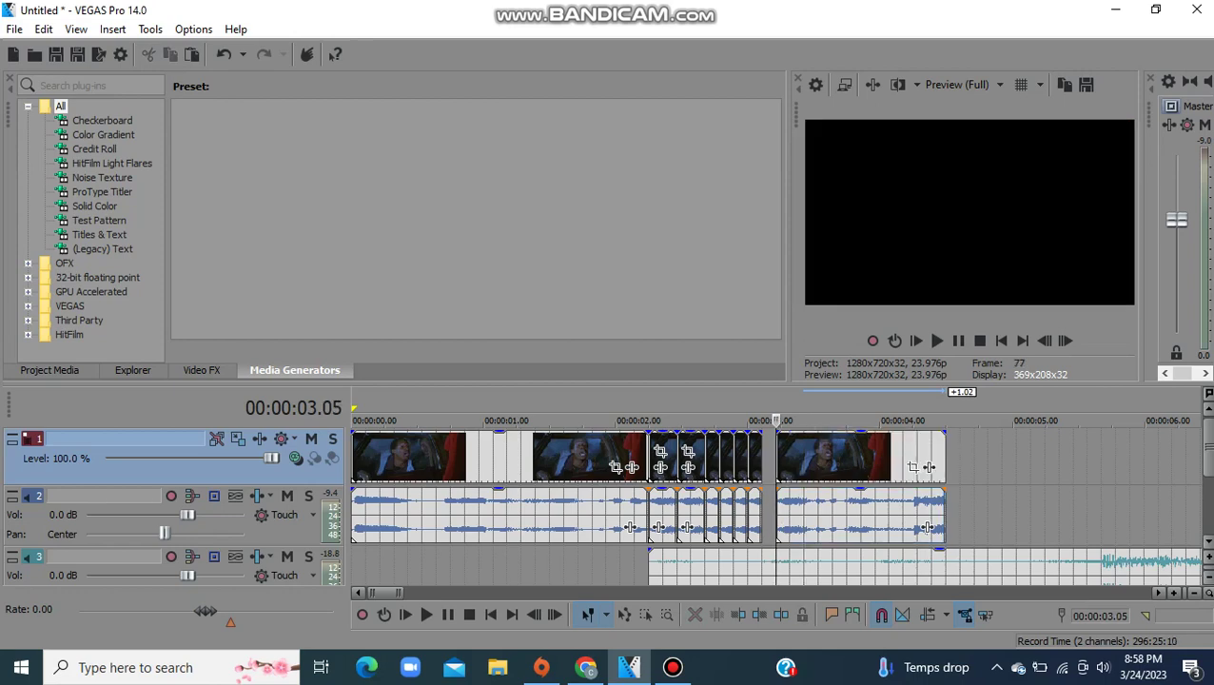
left_click(936, 340)
left_click(804, 456)
right_click(805, 456)
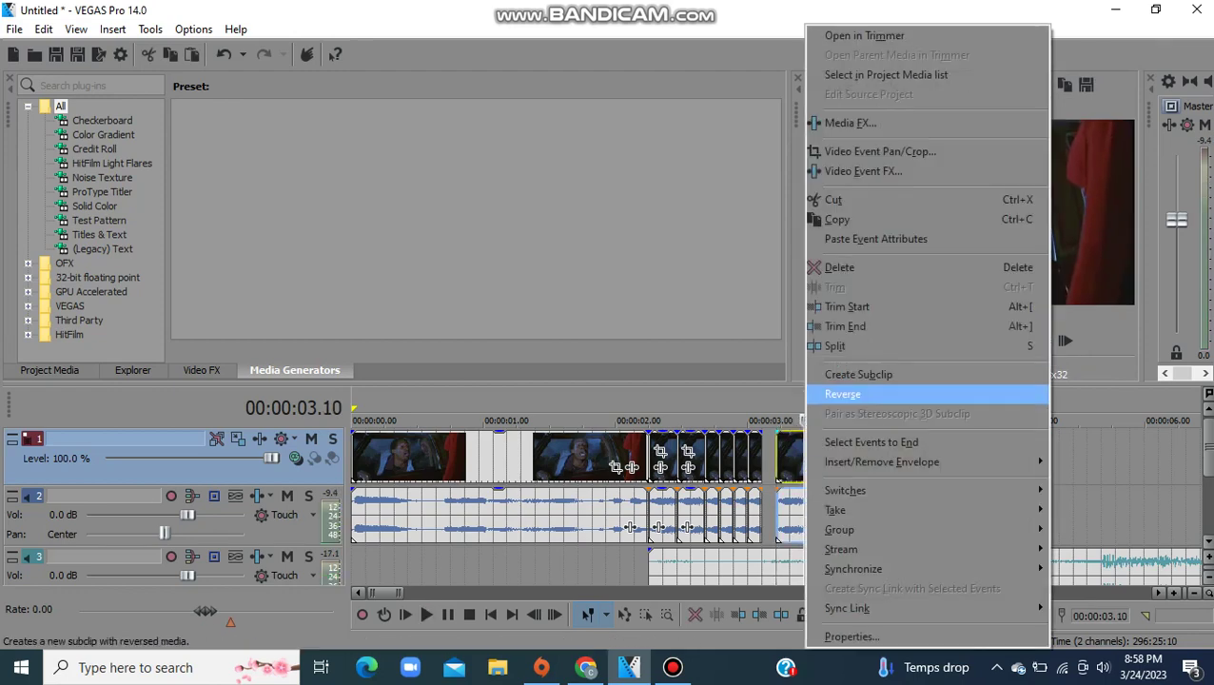
left_click(846, 346)
left_click(797, 457)
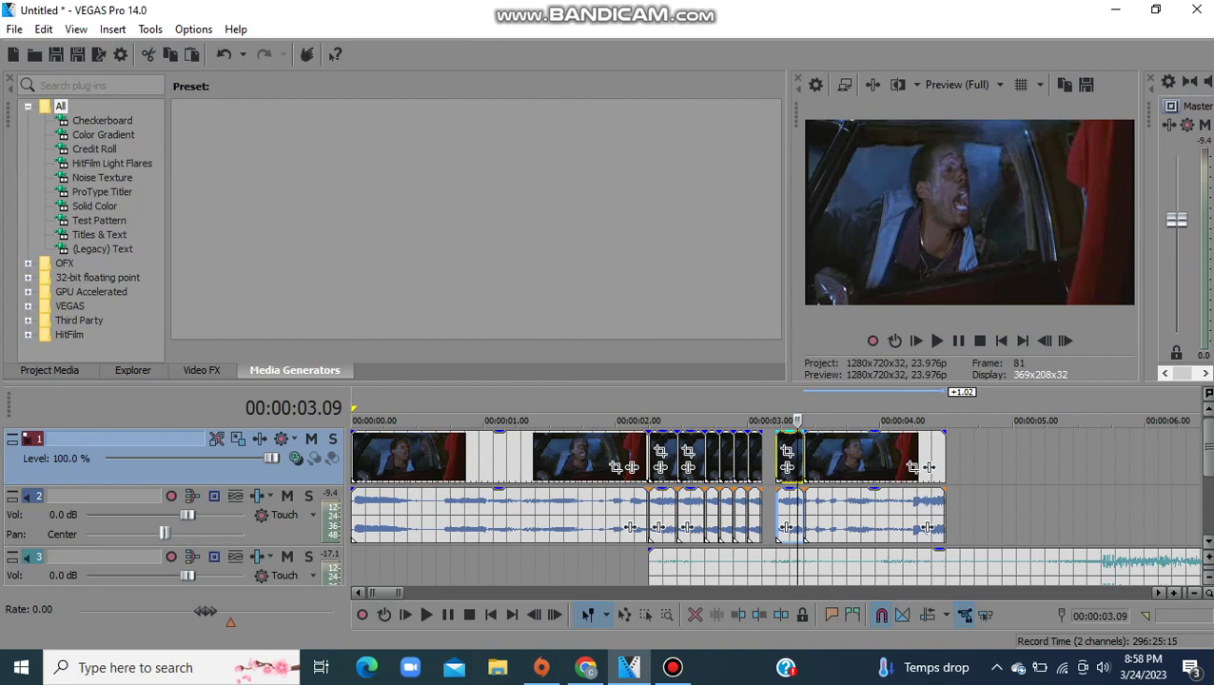
key("Delete")
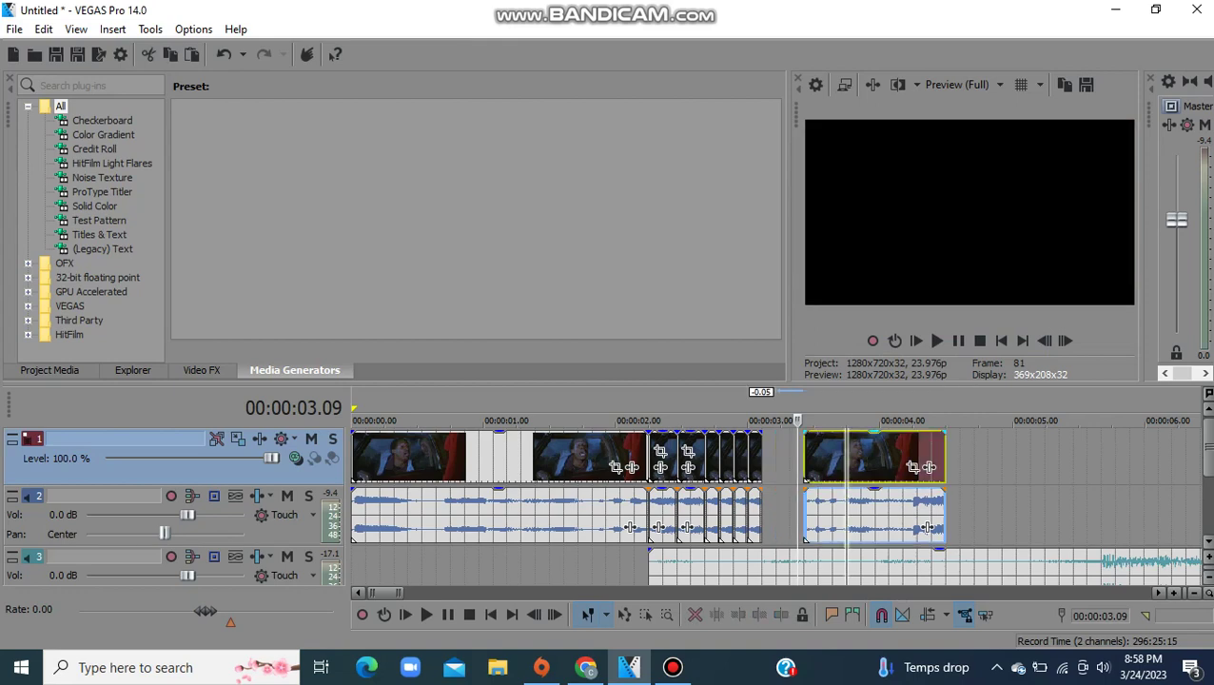
Step: Move the remaining clip against the end of the short pieces, split it at 00:00:03.08 and delete the part after the split
left_click_drag(927, 467, 885, 466)
right_click(799, 466)
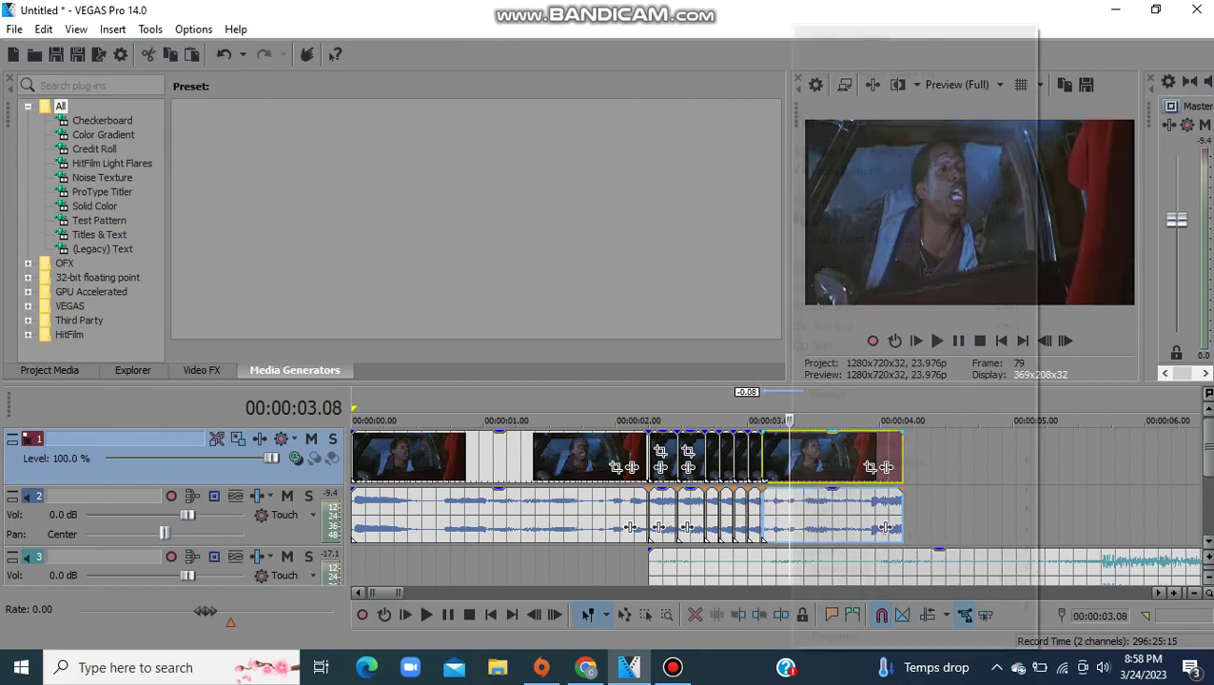
left_click(837, 345)
left_click(846, 464)
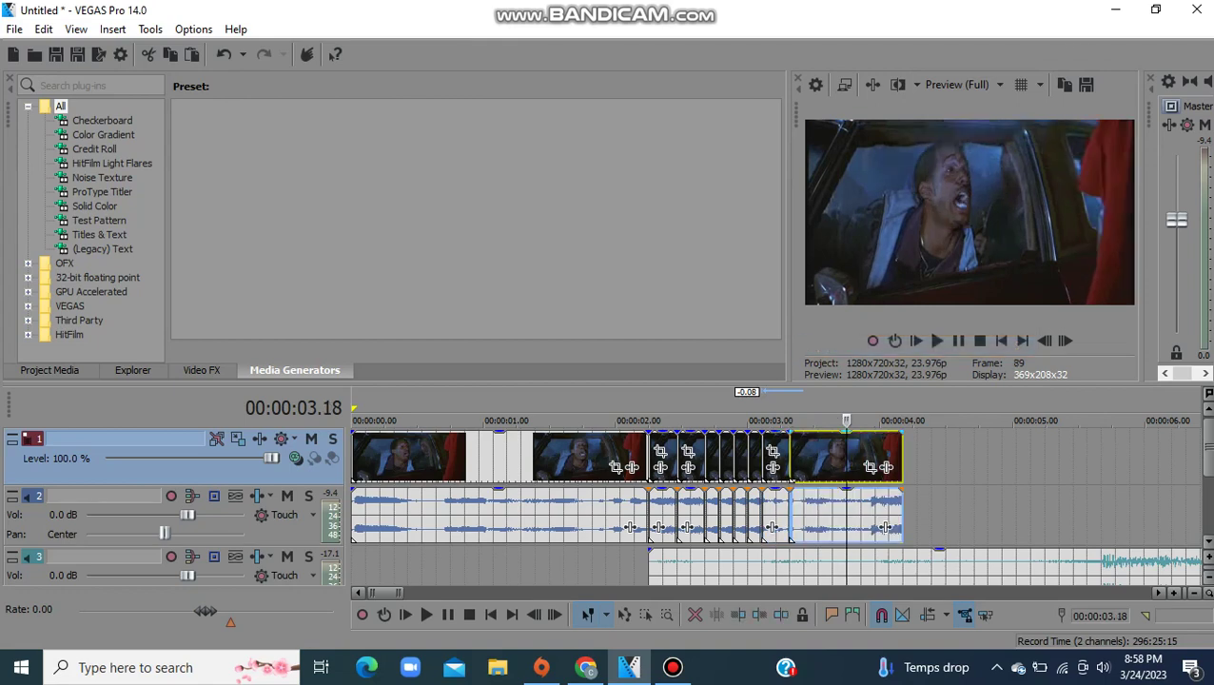
key("Delete")
Step: Play back the sequence from 00:00:01.15 through the newest piece
left_click(563, 462)
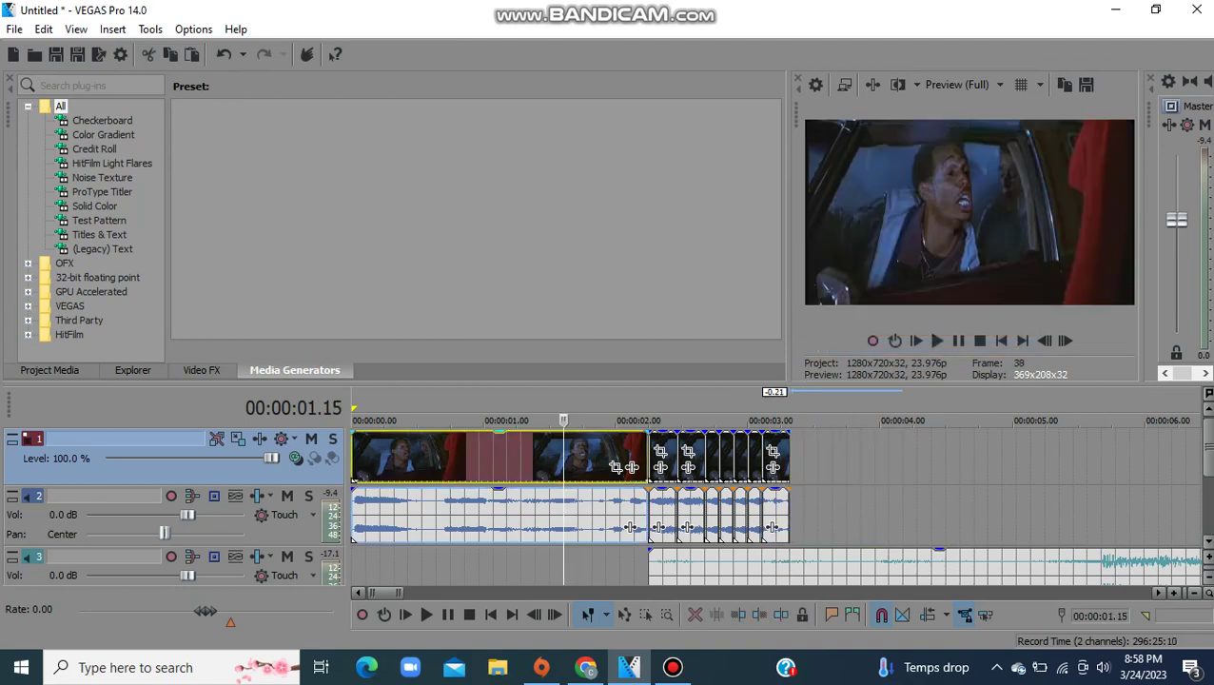
left_click(958, 341)
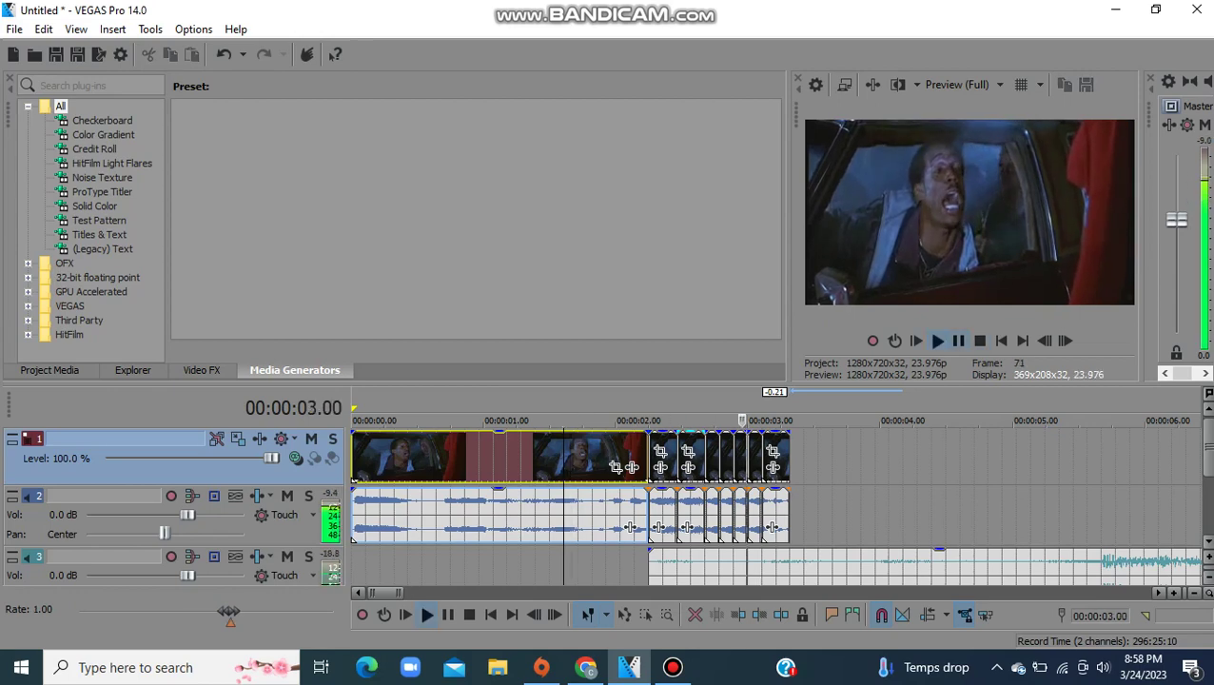
left_click(958, 341)
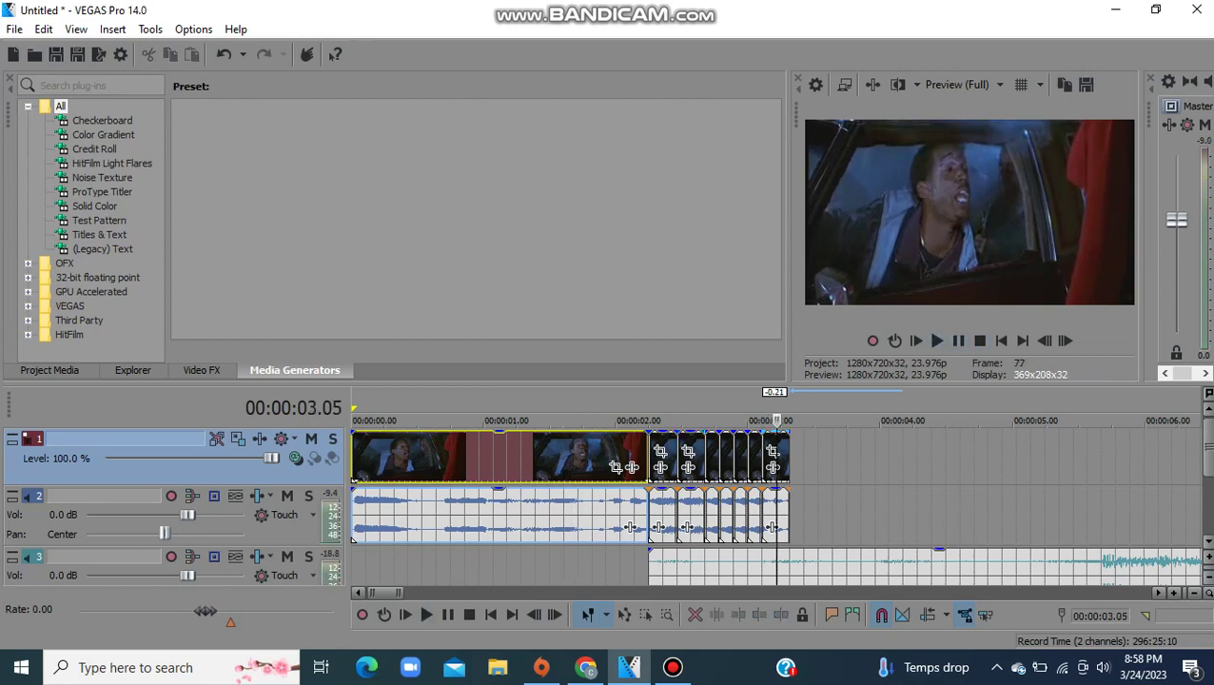
Step: Copy the last piece, paste it twice at the end of the clips and shorten the final copy by 3 frames
left_click(782, 460)
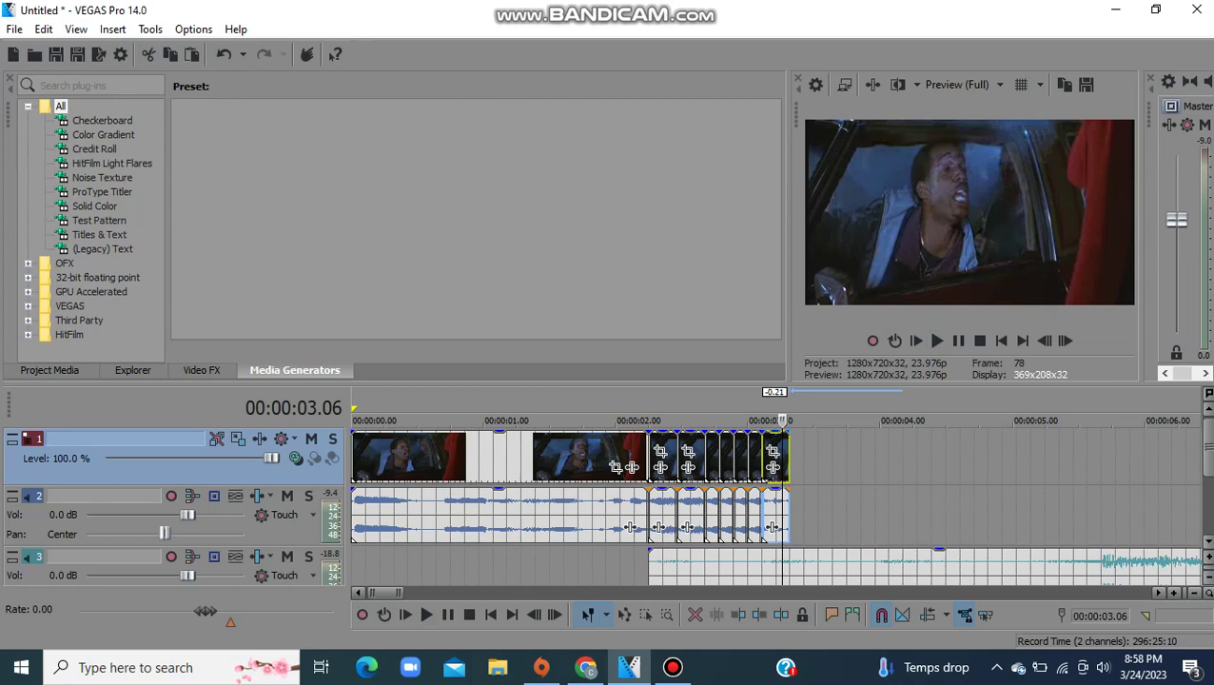
left_click(793, 461)
left_click(790, 460)
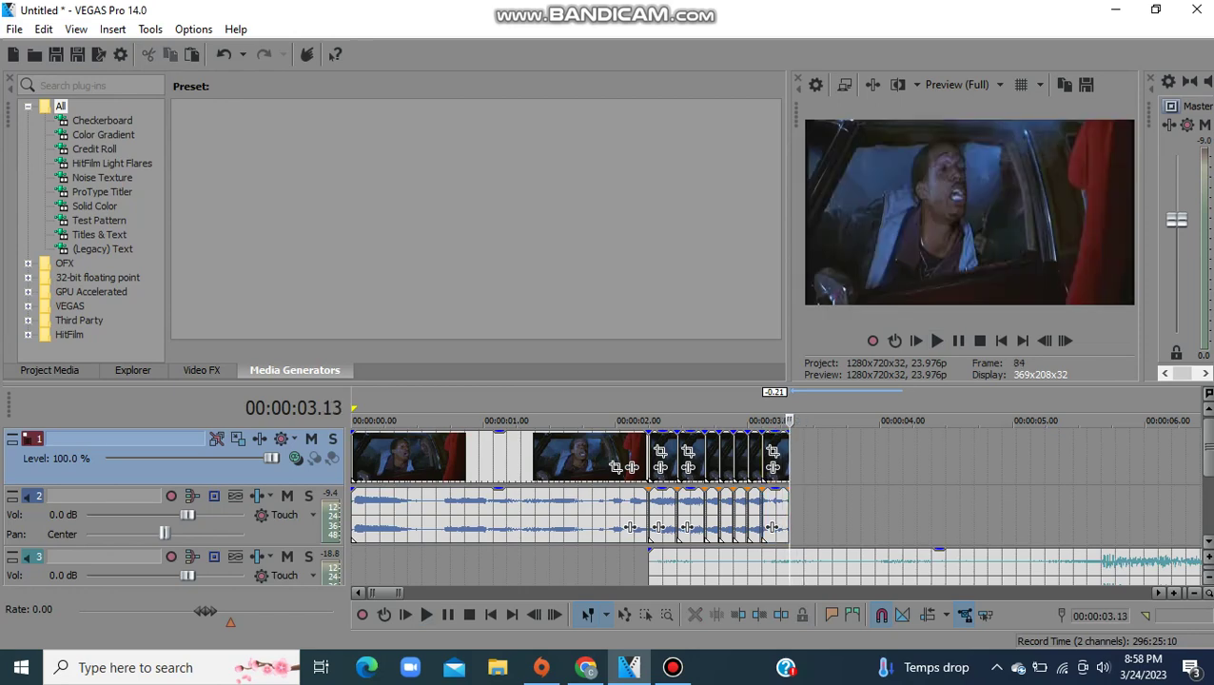
key("ctrl+v")
key("ctrl+v")
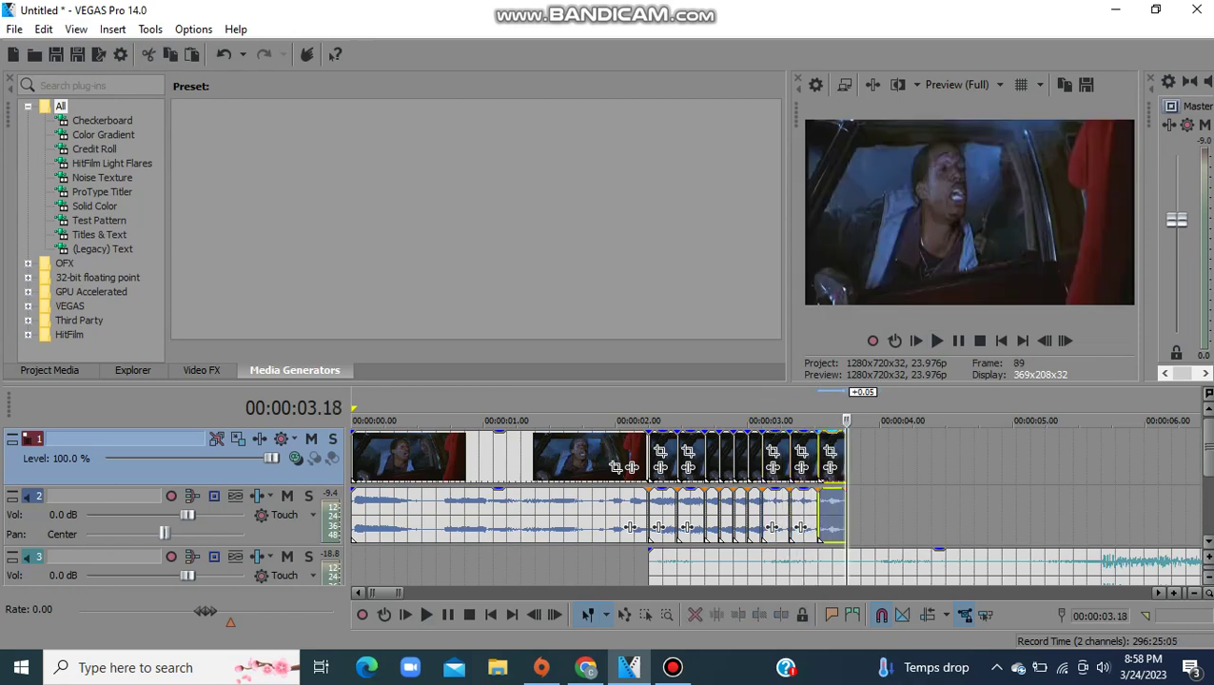
key("ctrl+z")
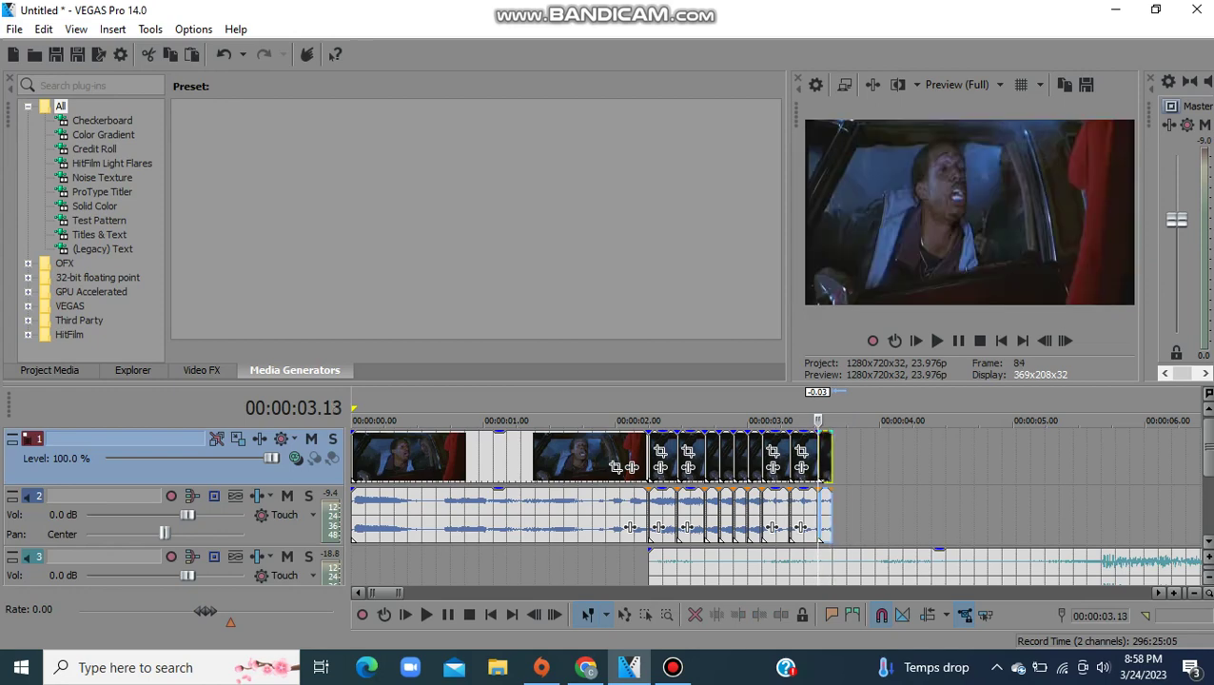
Step: Paste three copies of the shortened piece one after another behind it and play back the stutter
key("ctrl+v")
key("ctrl+v")
key("ctrl+v")
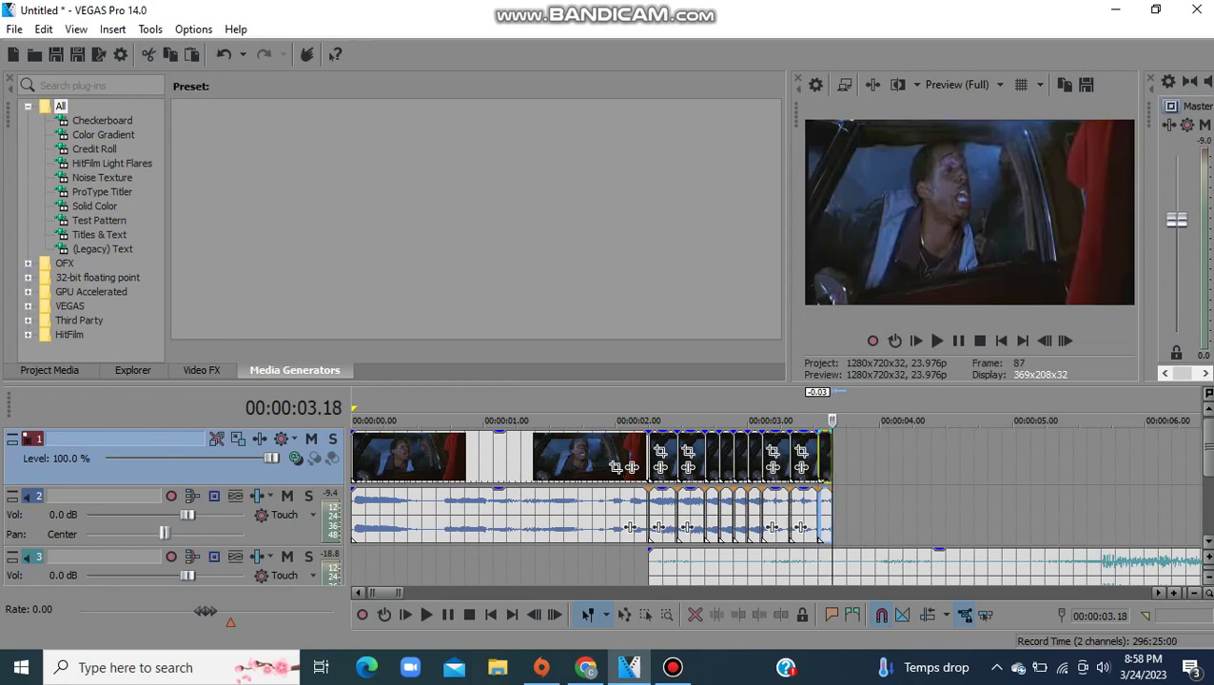
left_click(591, 457)
key("space")
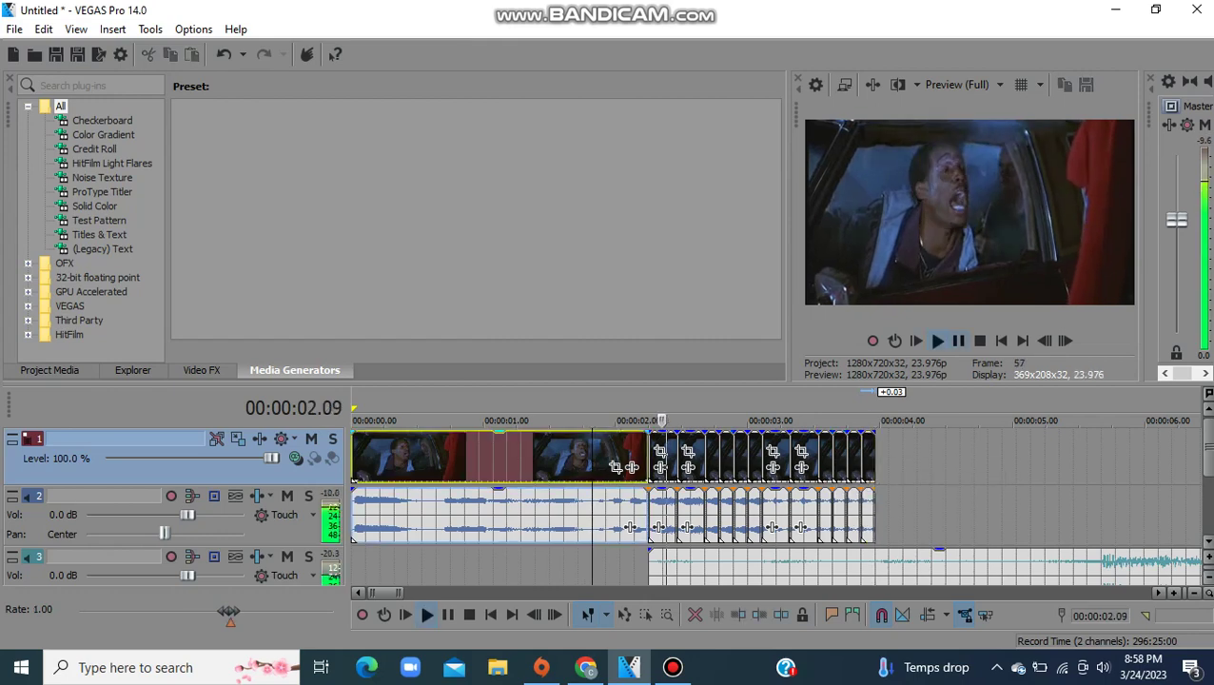
key("Return")
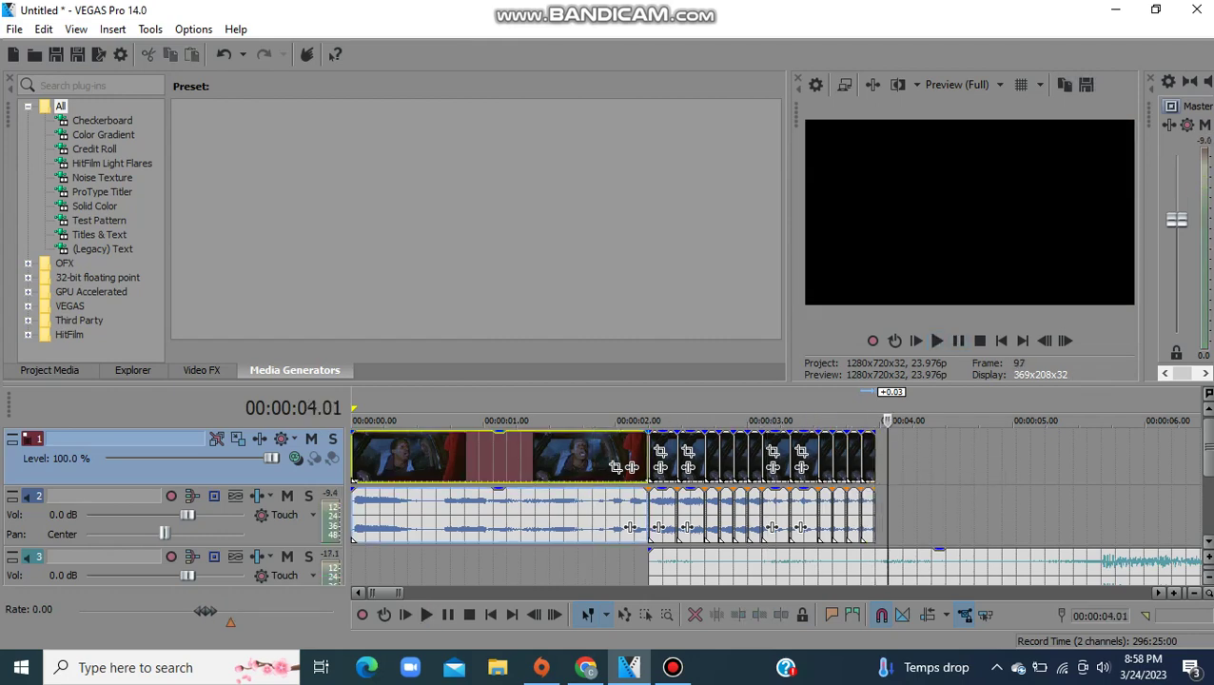
Step: Delete the first three of the four shortened pieces at the end of the clips
left_click(820, 457)
left_click(829, 457)
key("Delete")
left_click(843, 457)
key("Delete")
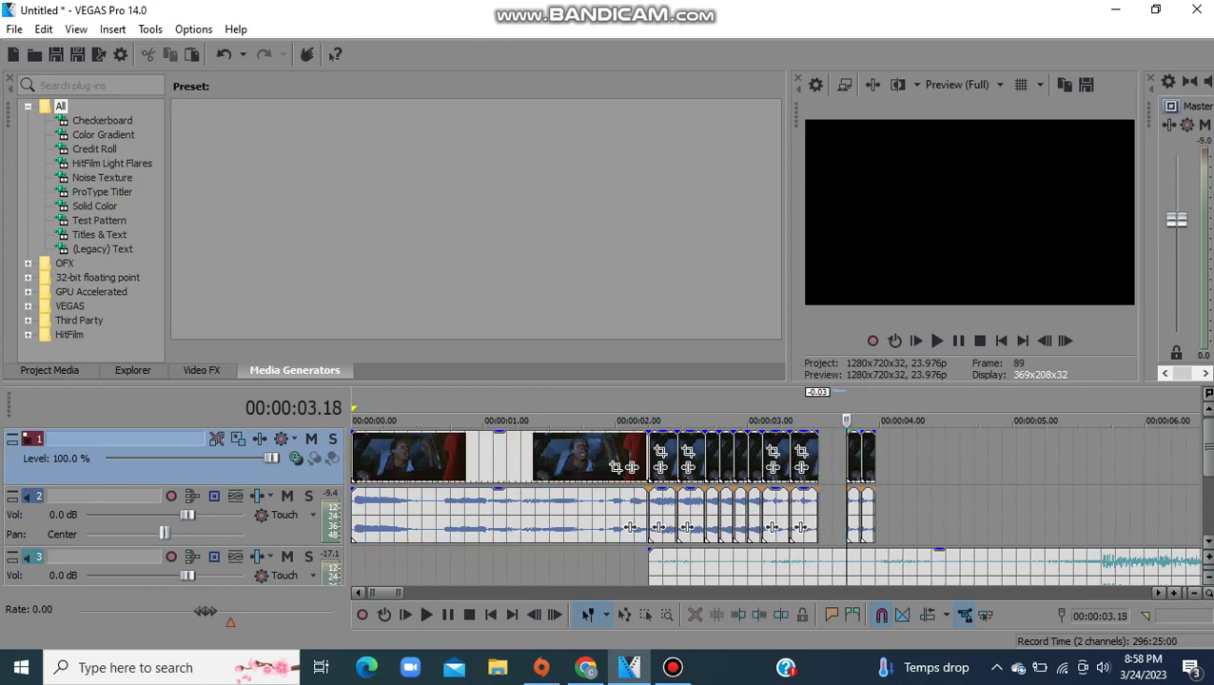
left_click(857, 456)
key("Delete")
Step: Move the remaining shortened piece against the end of the clips and trim it to about half the preceding piece's length
left_click(868, 458)
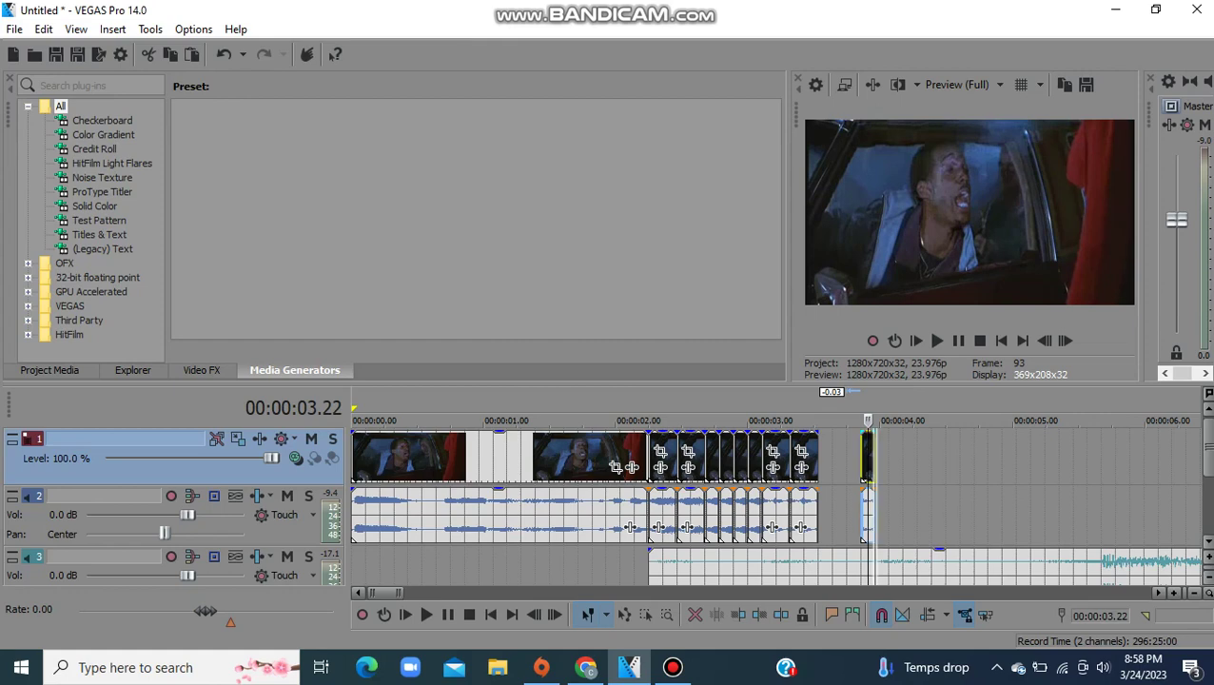
left_click_drag(874, 458, 887, 459)
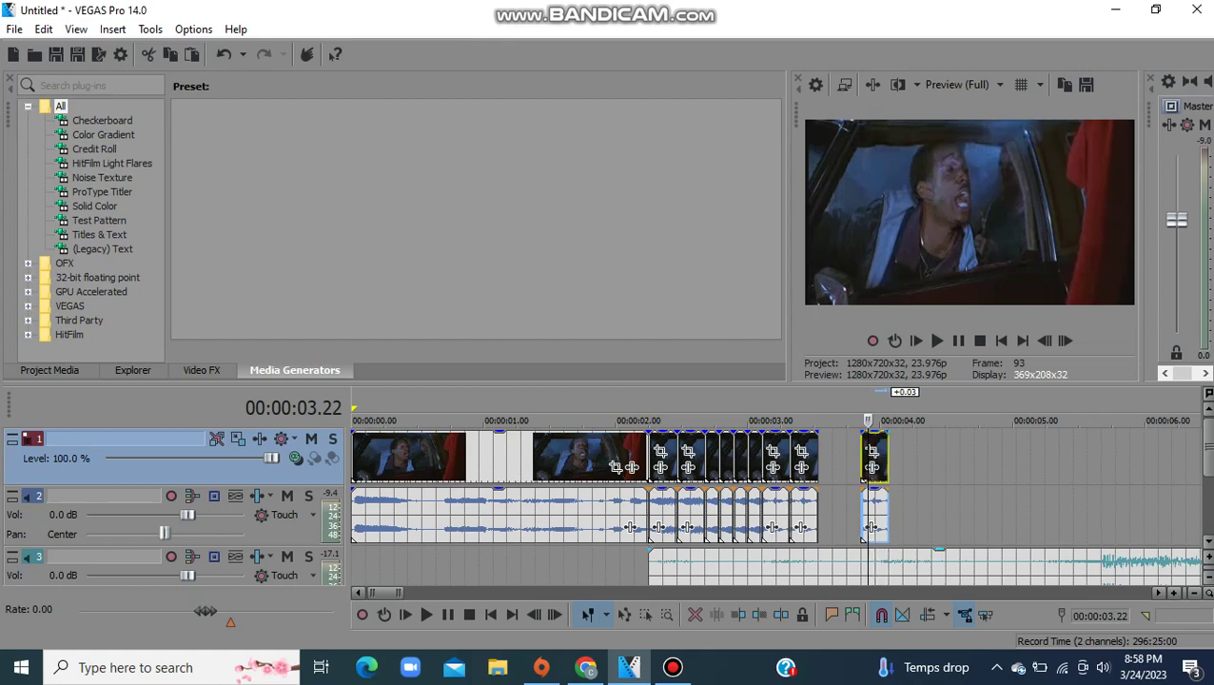
scroll(863, 541, "up", 3)
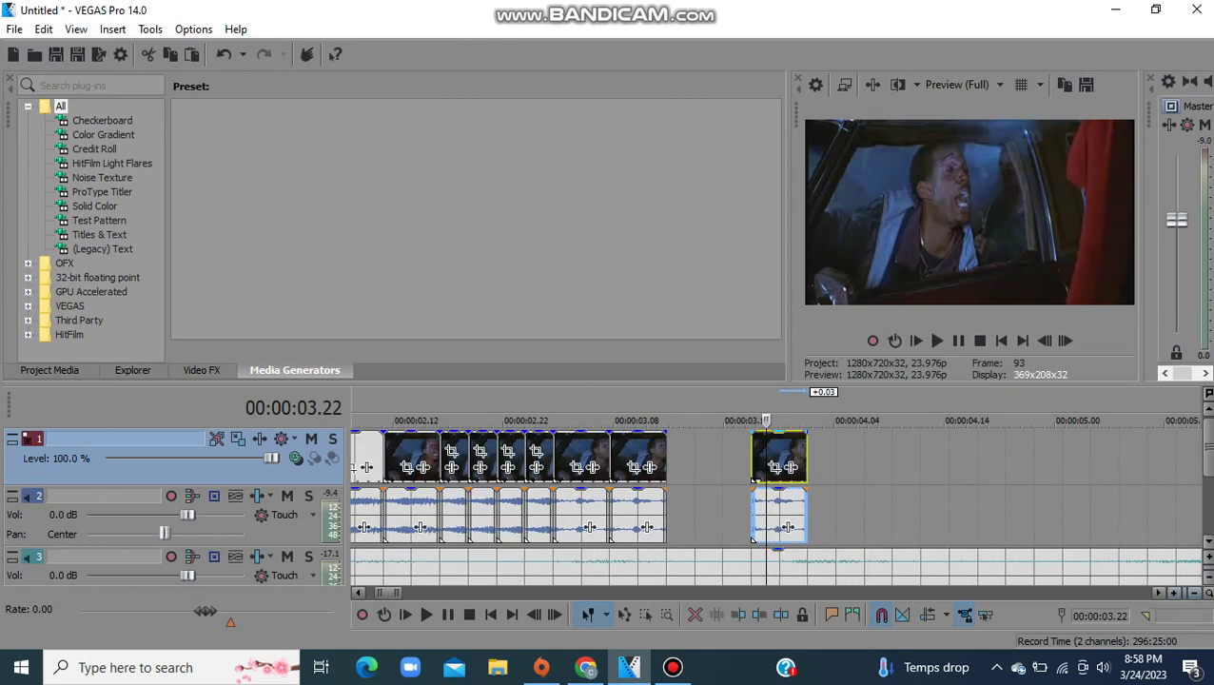
left_click_drag(753, 538, 669, 539)
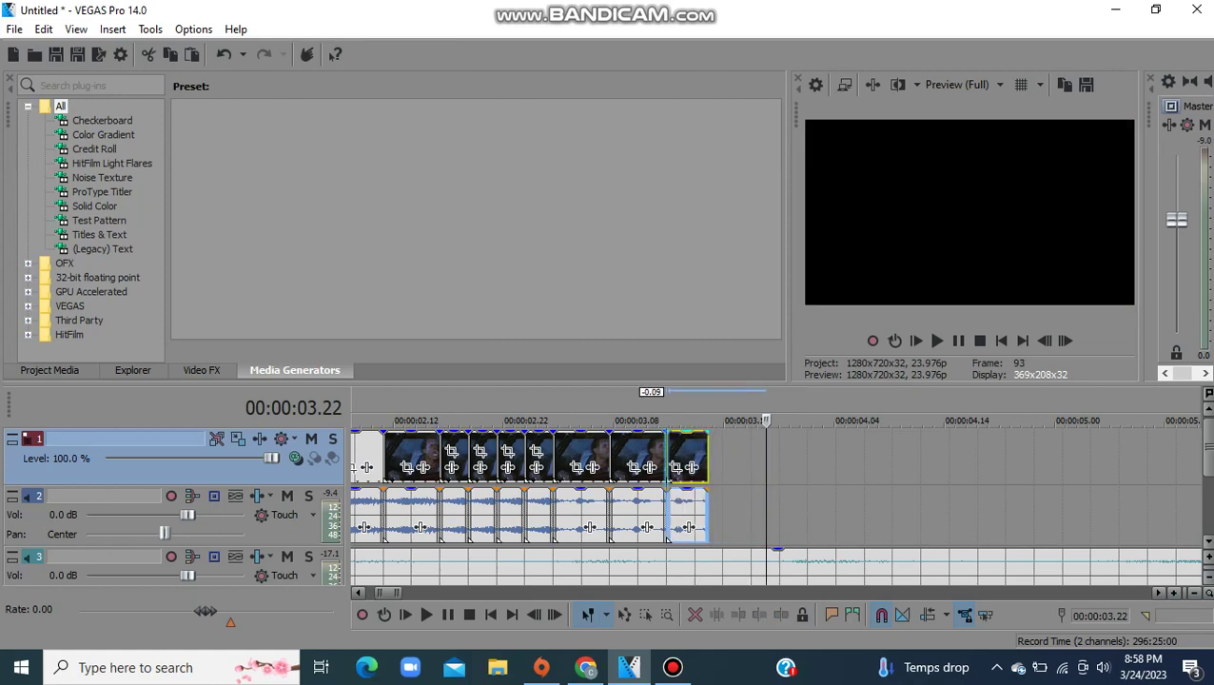
mouse_move(707, 461)
left_mouse_down()
mouse_move(696, 462)
mouse_move(722, 462)
left_mouse_up()
left_click_drag(721, 538, 692, 539)
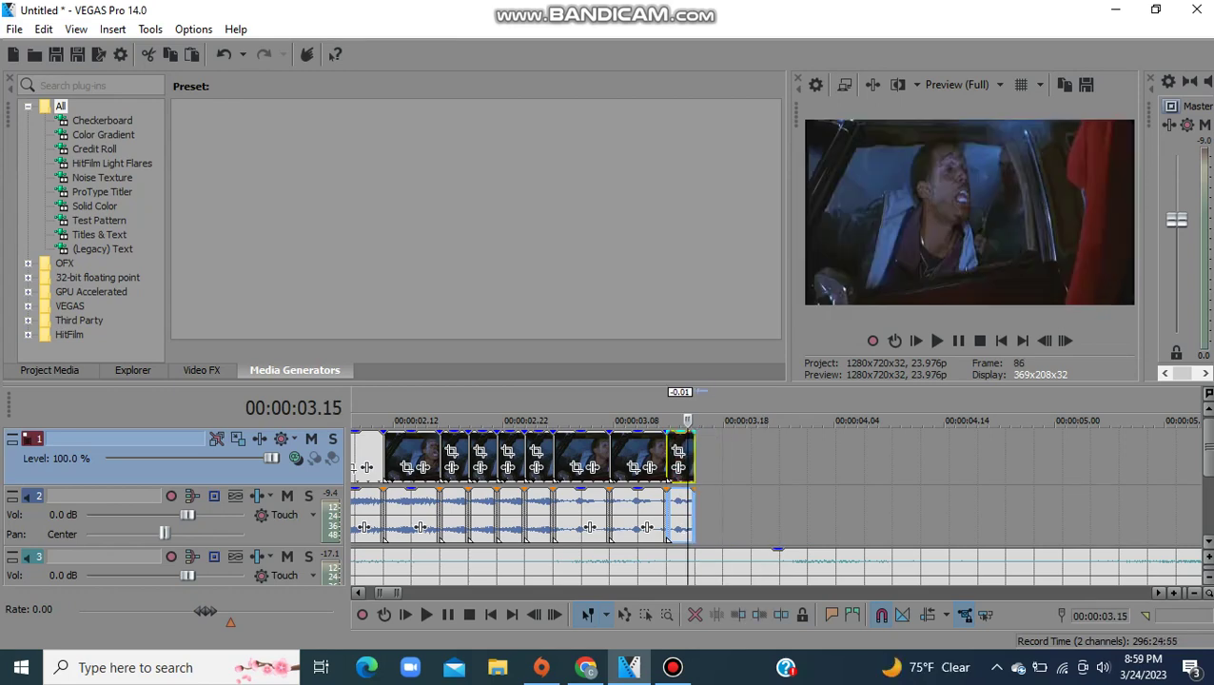
Step: Paste three copies of the trimmed half-length piece one after another starting at 00:00:03.15
left_click(701, 466)
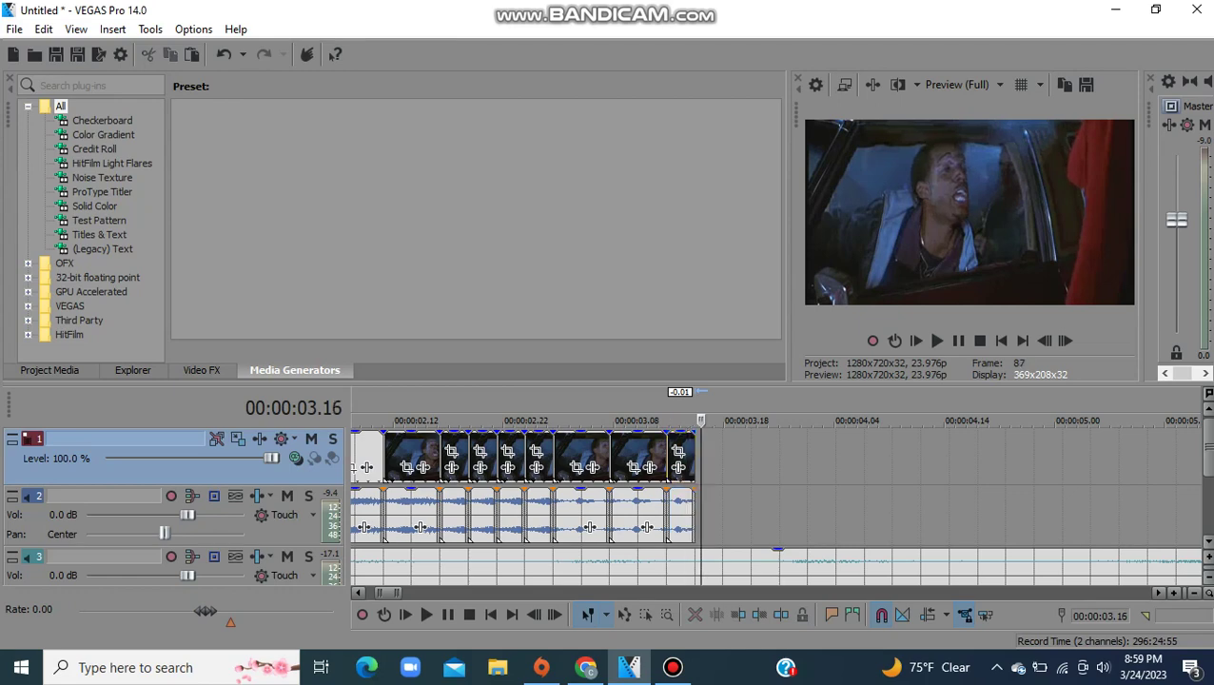
left_click(696, 466)
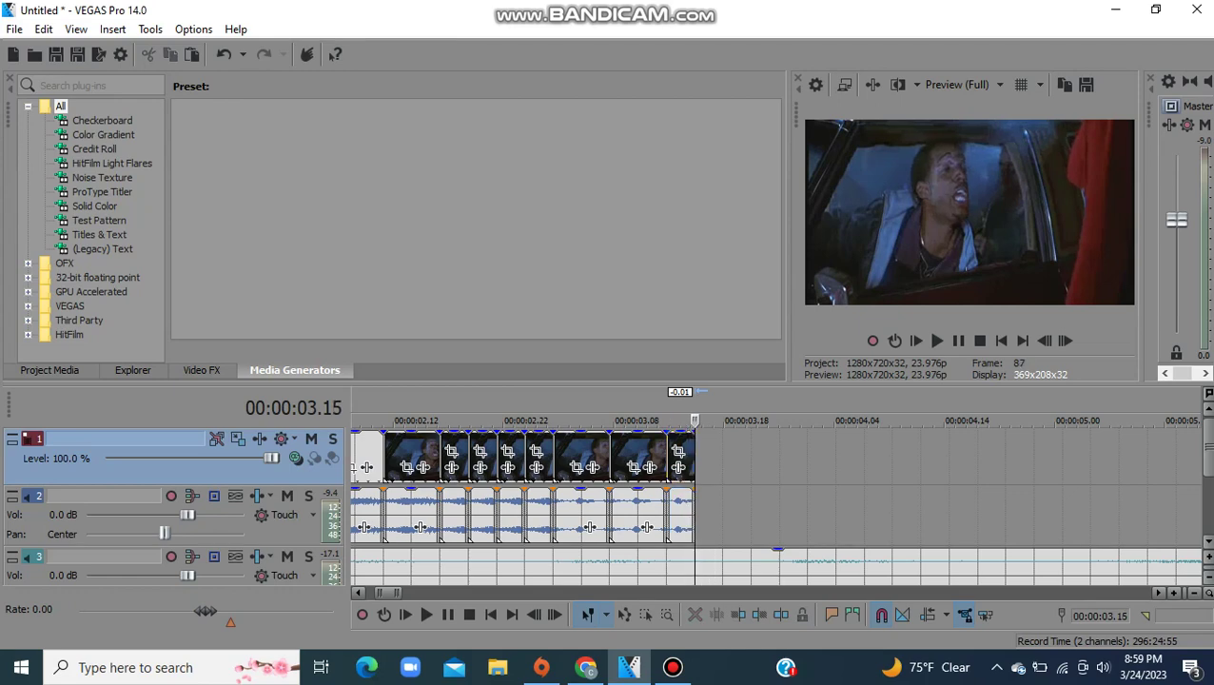
key("ctrl+v")
key("ctrl+v")
key("ctrl+v")
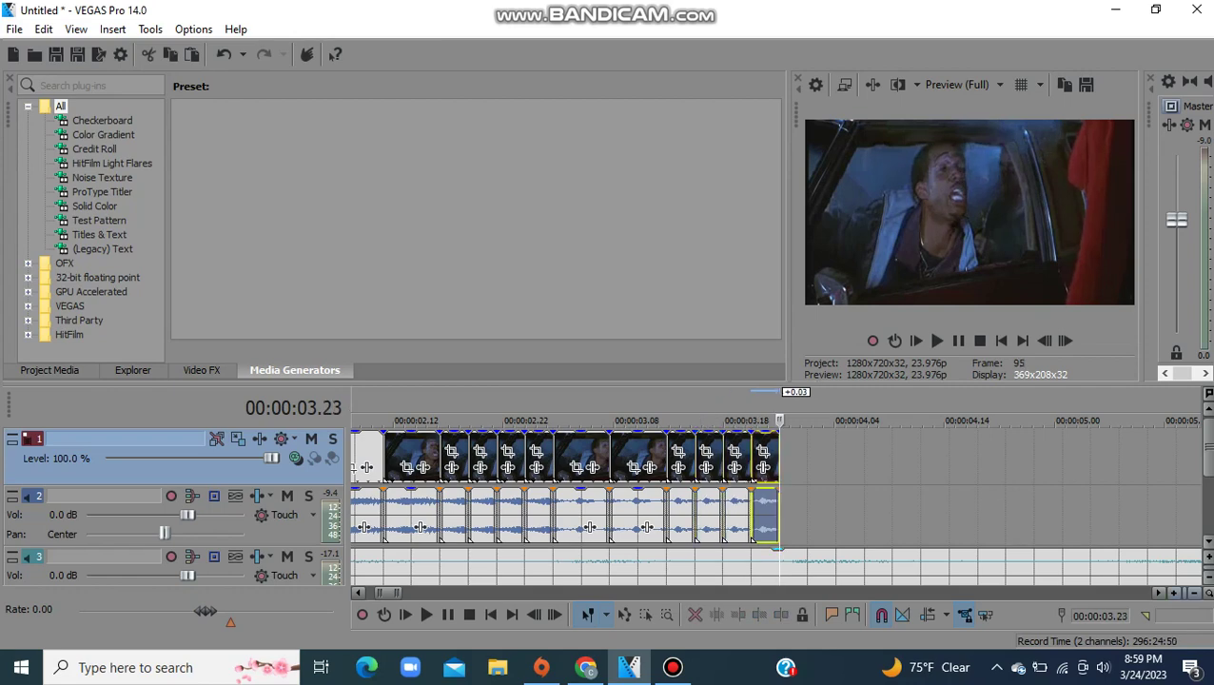
Step: Play back the stutter sequence from 00:00:01.17 past the last piece
left_click(1194, 593)
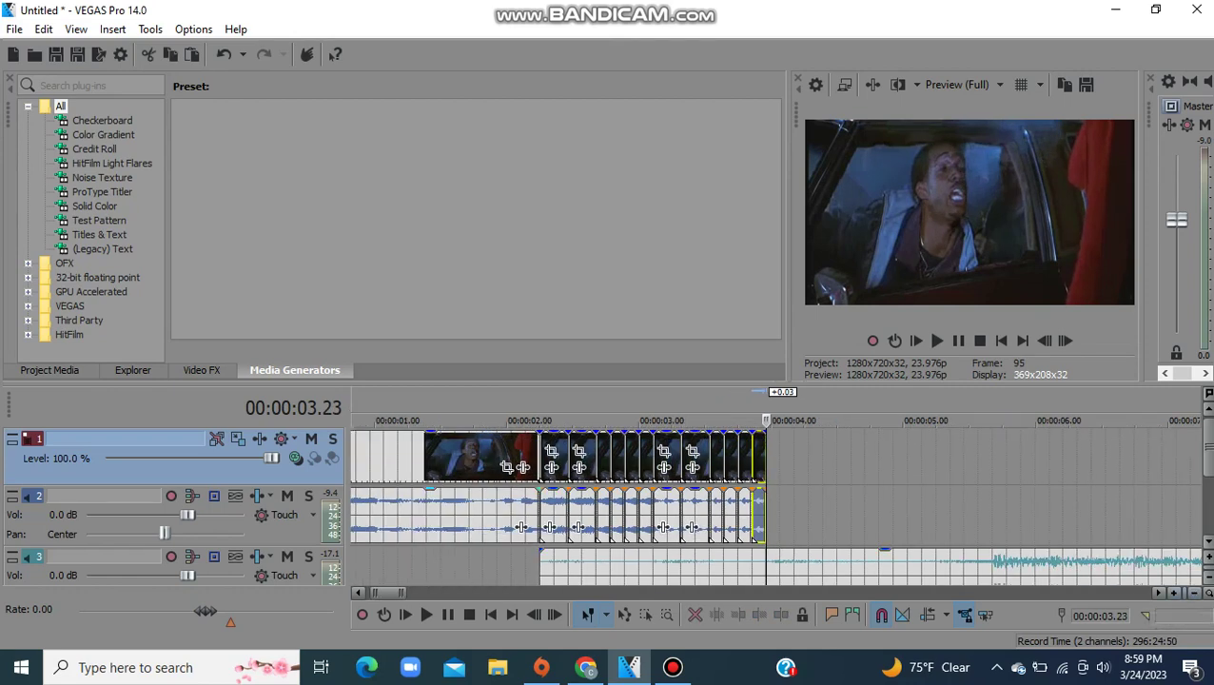
left_click(469, 457)
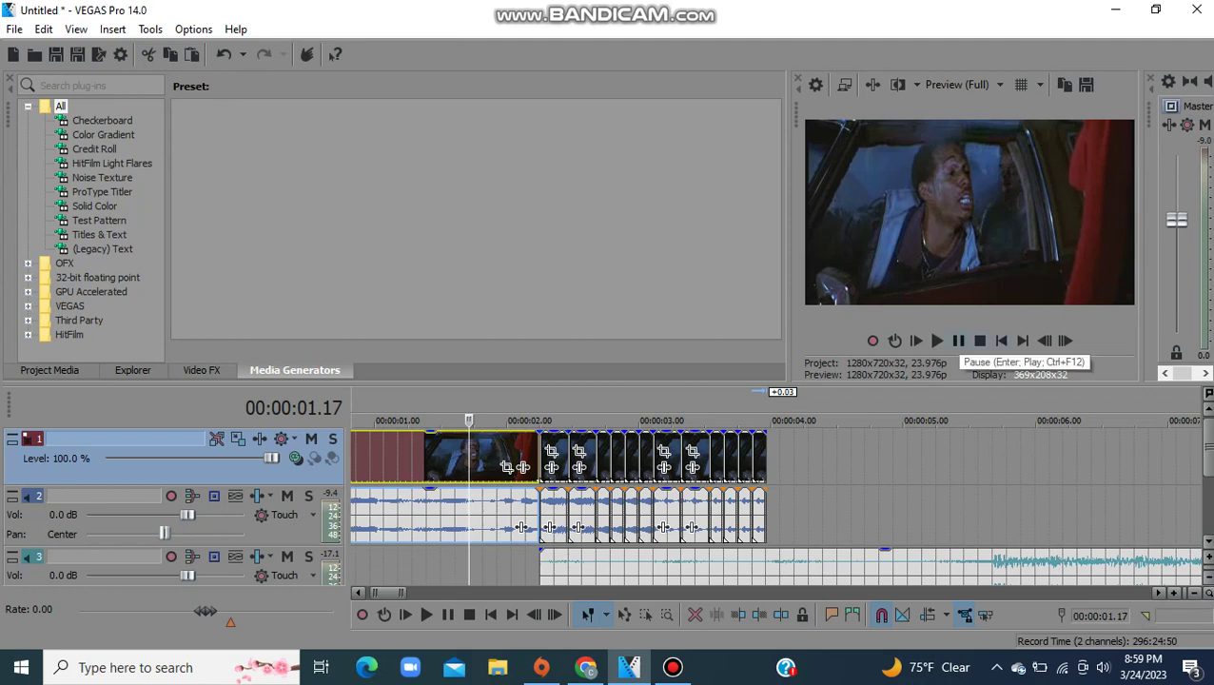
left_click(937, 341)
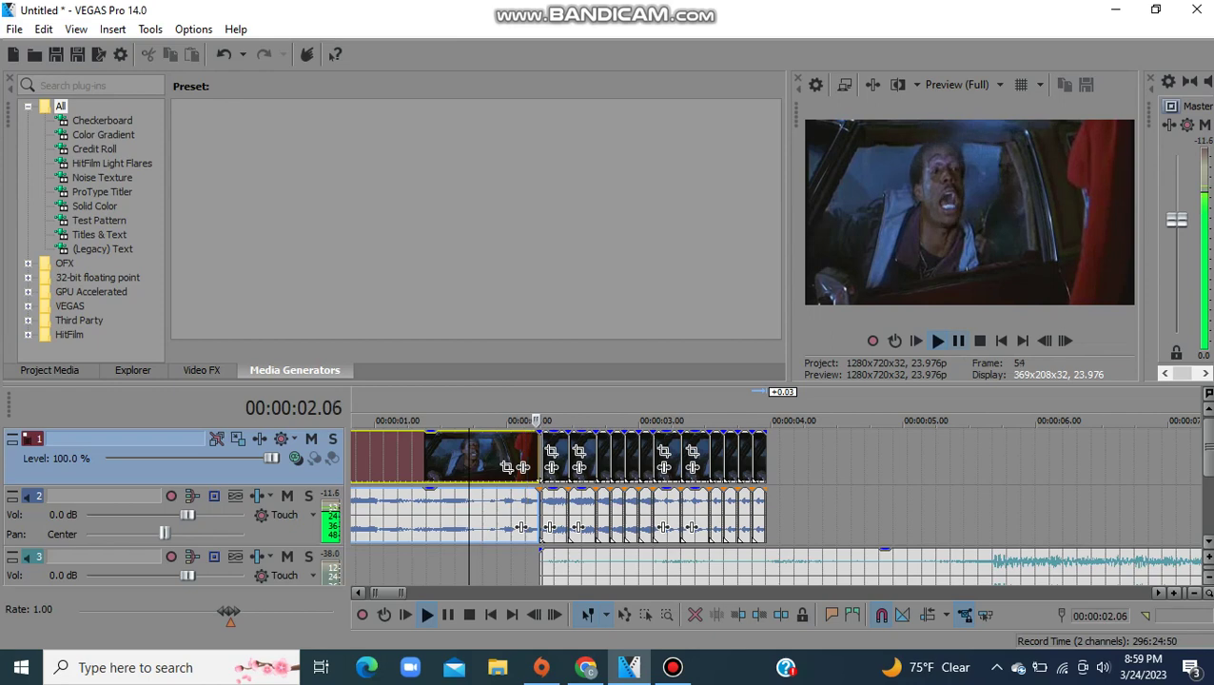
left_click(959, 341)
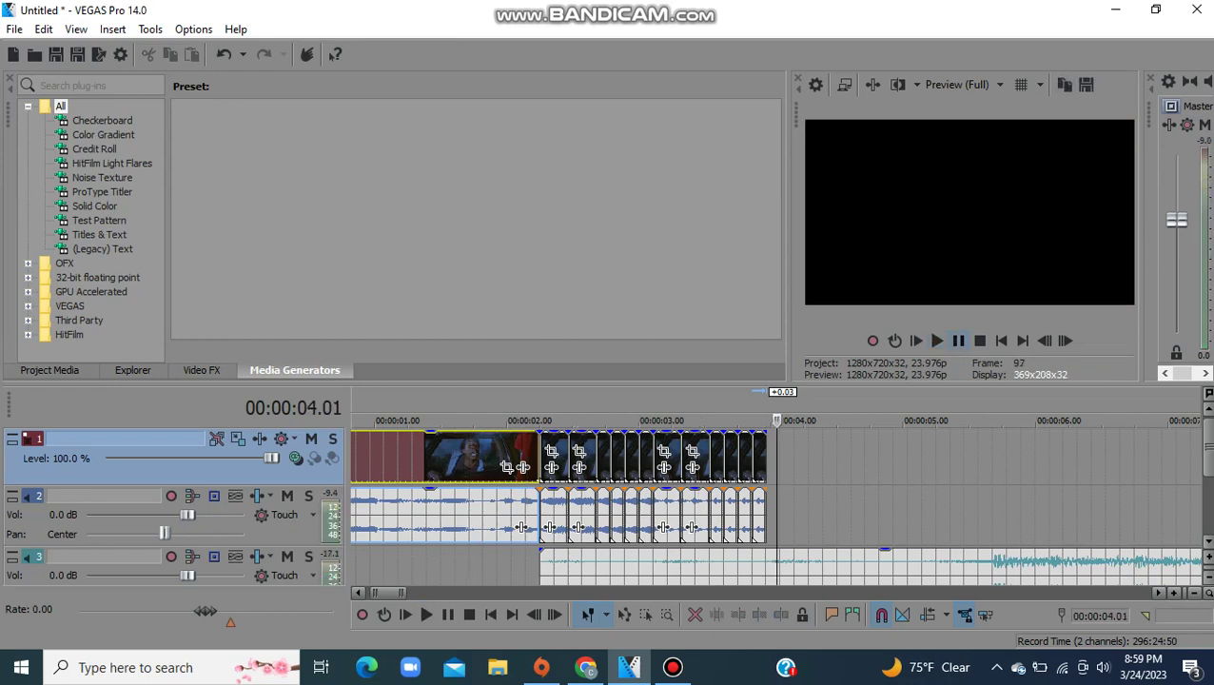
Step: Copy the longer piece that precedes the four short ones and paste it at the end of the clips at 00:00:03.23
left_click(708, 457)
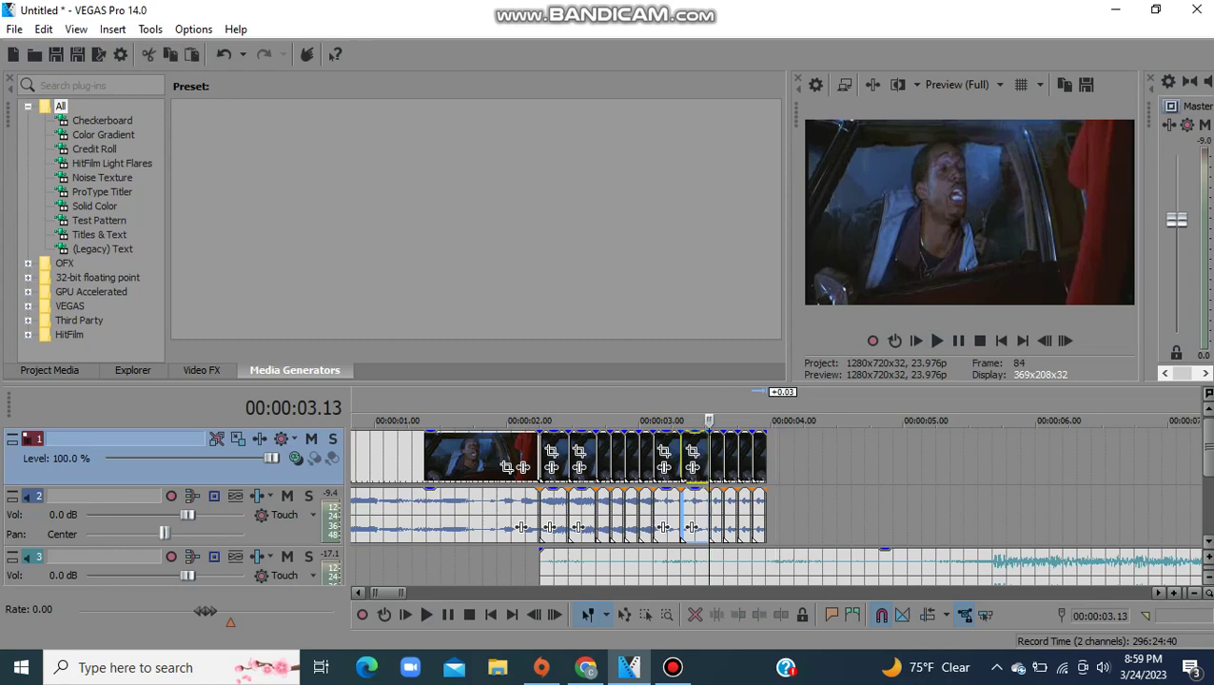
left_click(807, 461)
left_click(768, 460)
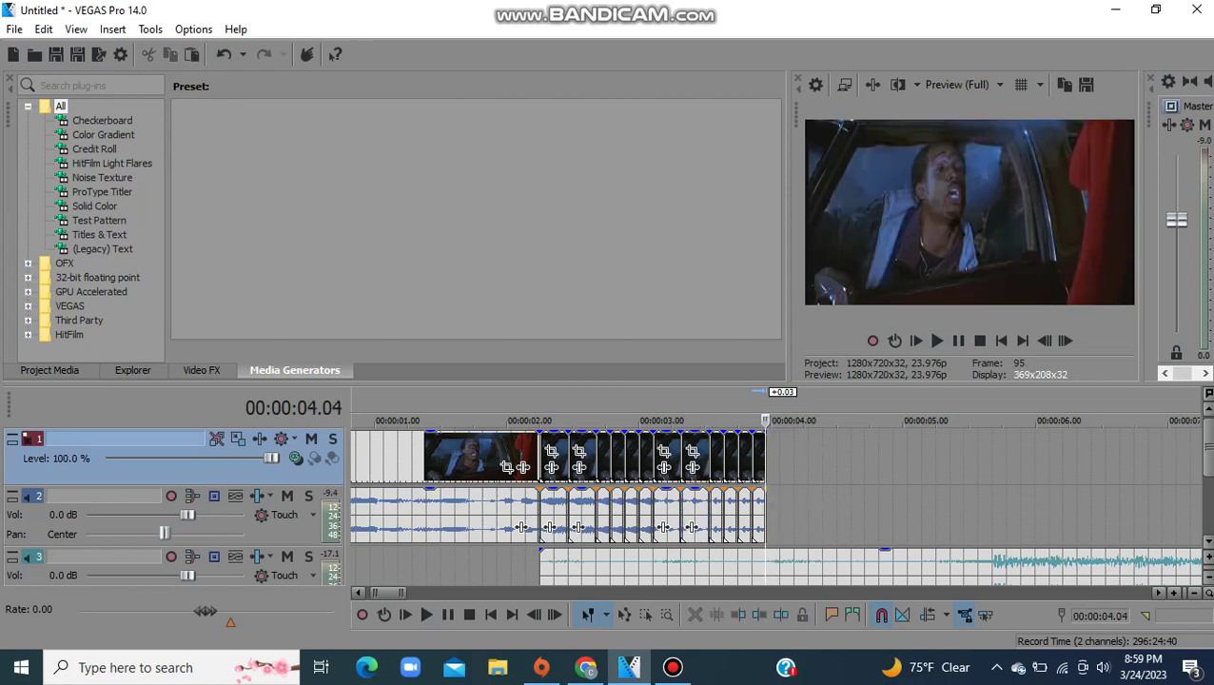
key("ctrl+v")
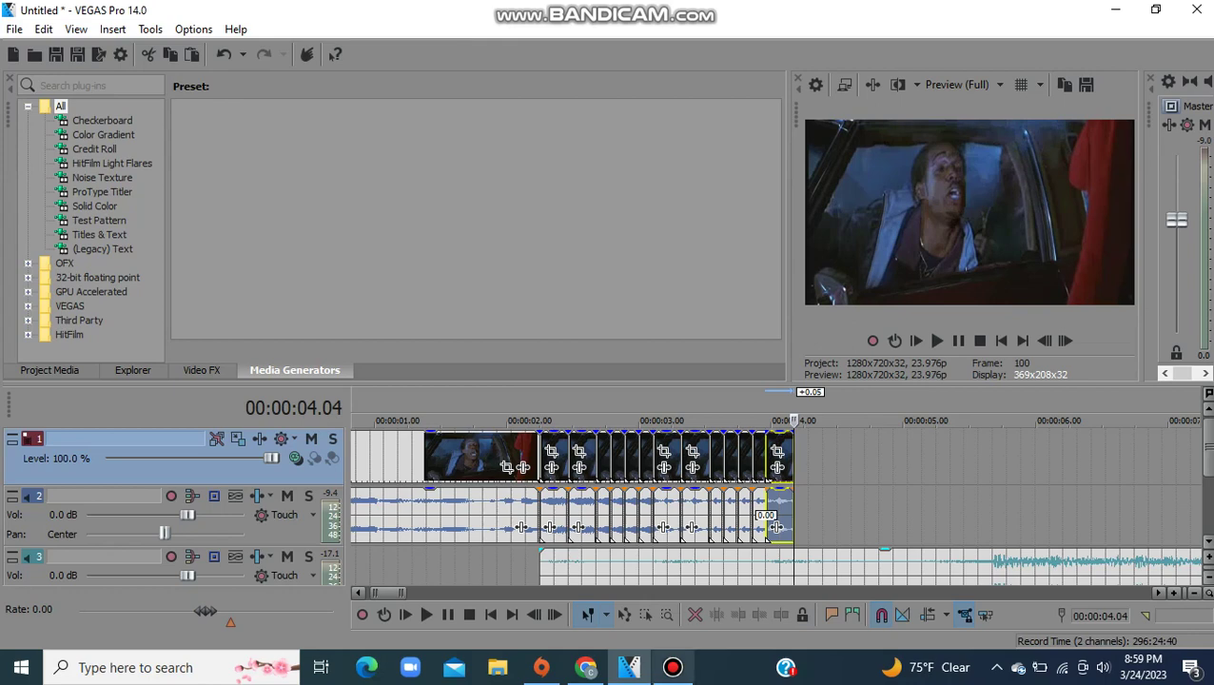
left_click(672, 667)
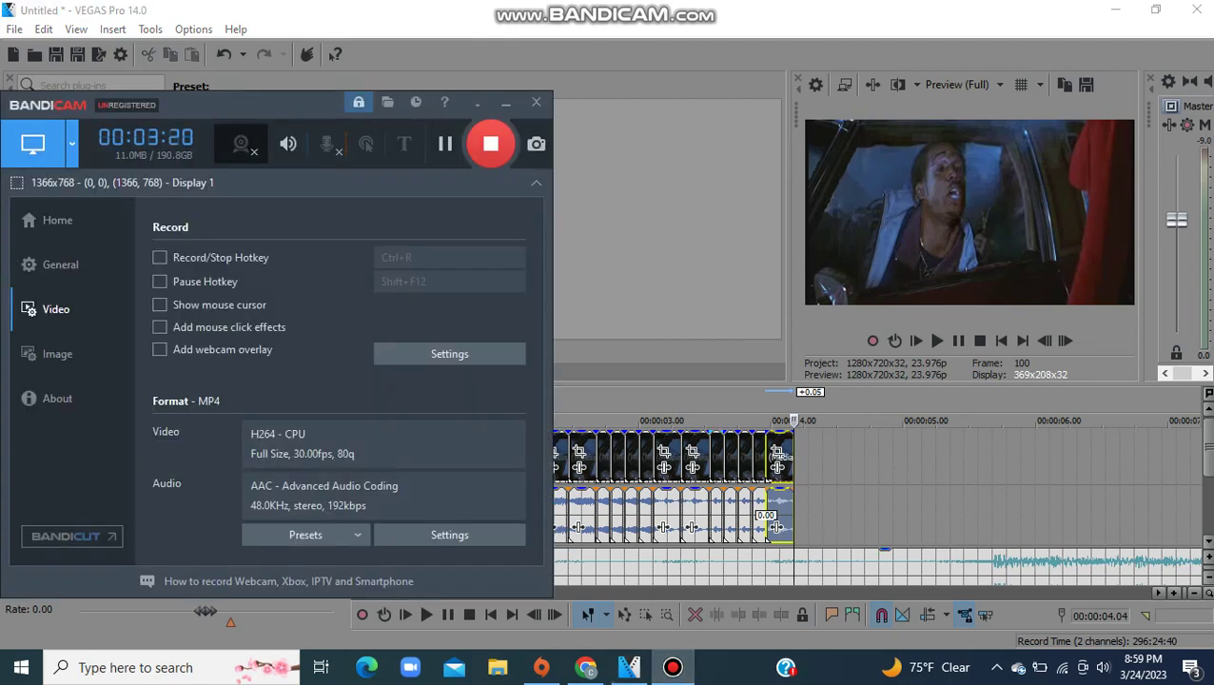
left_click(878, 528)
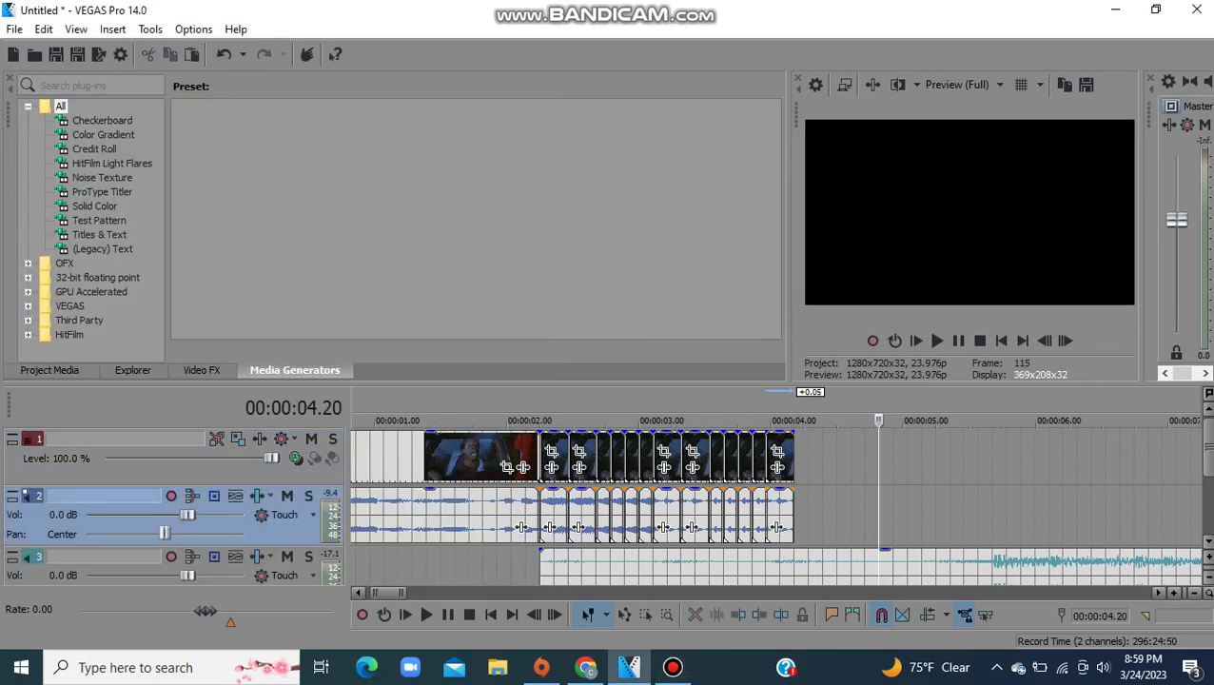
Step: Extend the end of the last pasted copy by 1 second 7 frames and play it back
left_click_drag(793, 461, 962, 461)
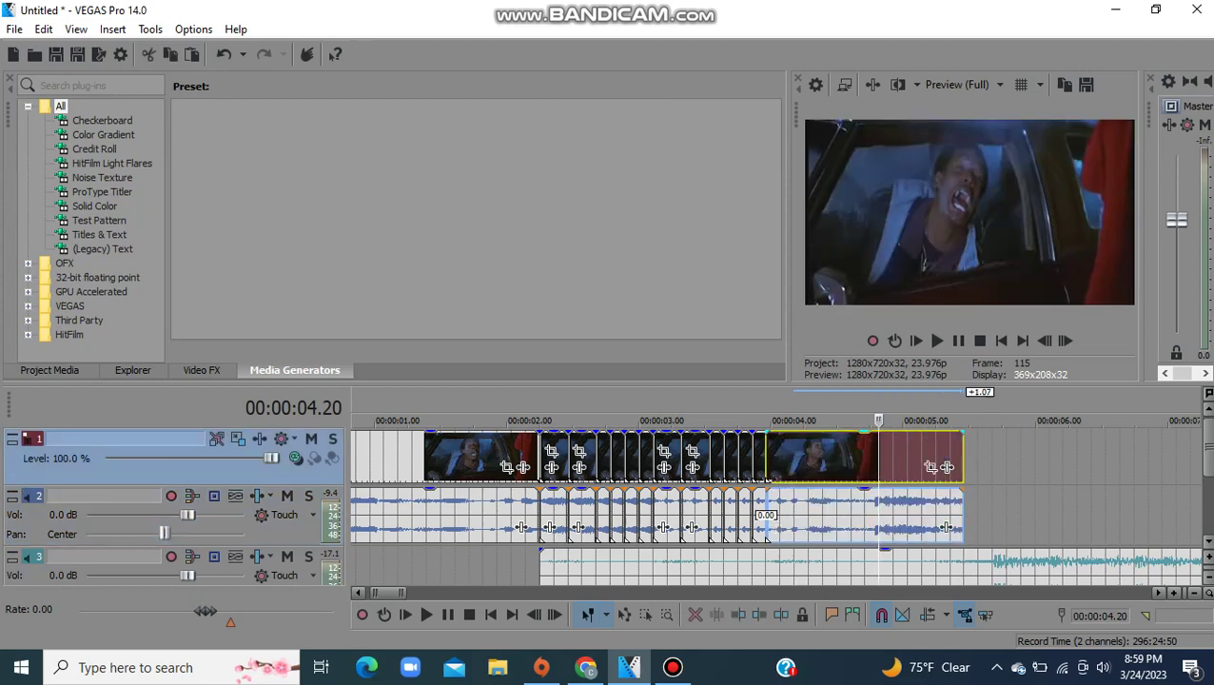
left_click(801, 460)
key("Return")
key("Return")
Step: Split the extended copy at 00:00:04.07 and delete the part before the split
right_click(808, 460)
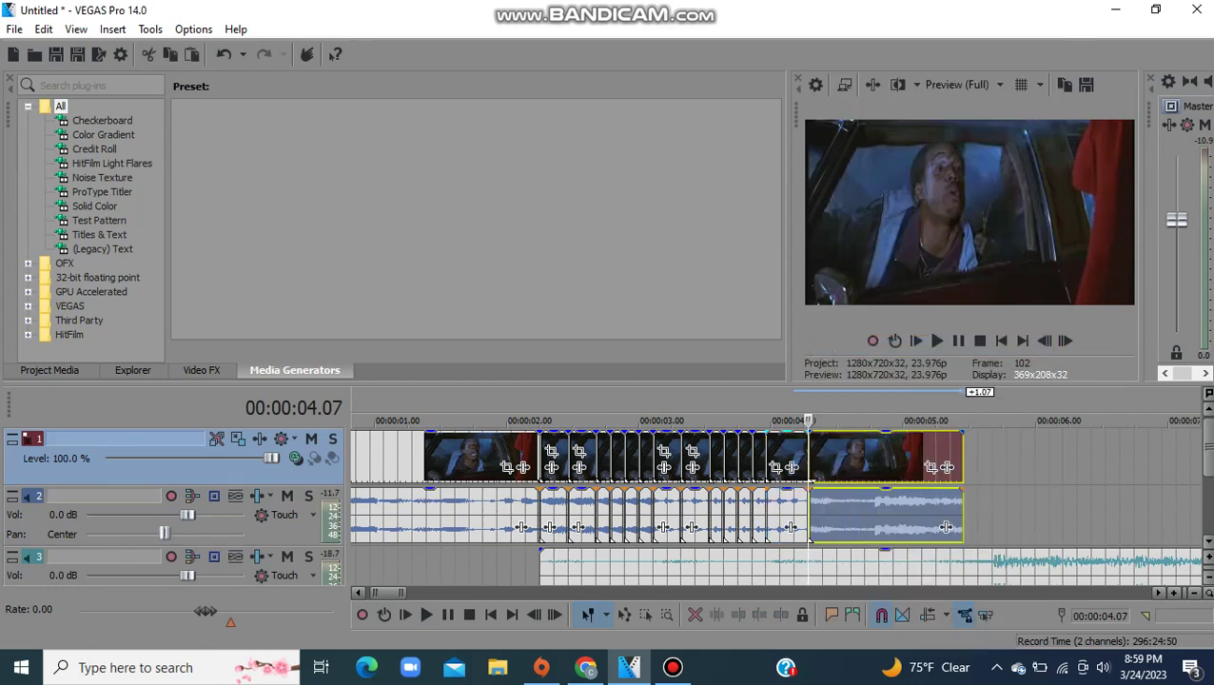
left_click(786, 519)
key("Delete")
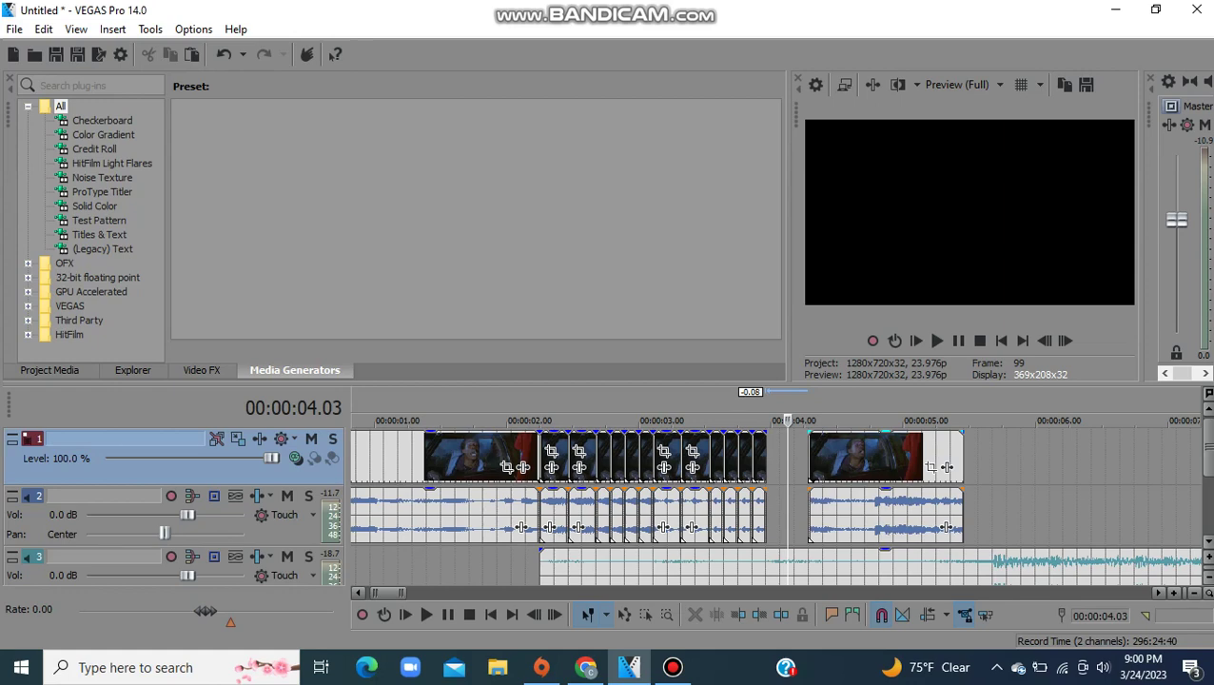
Step: Move the remaining part against the end of the short pieces and shorten its end by 18 frames
left_click_drag(861, 459, 819, 459)
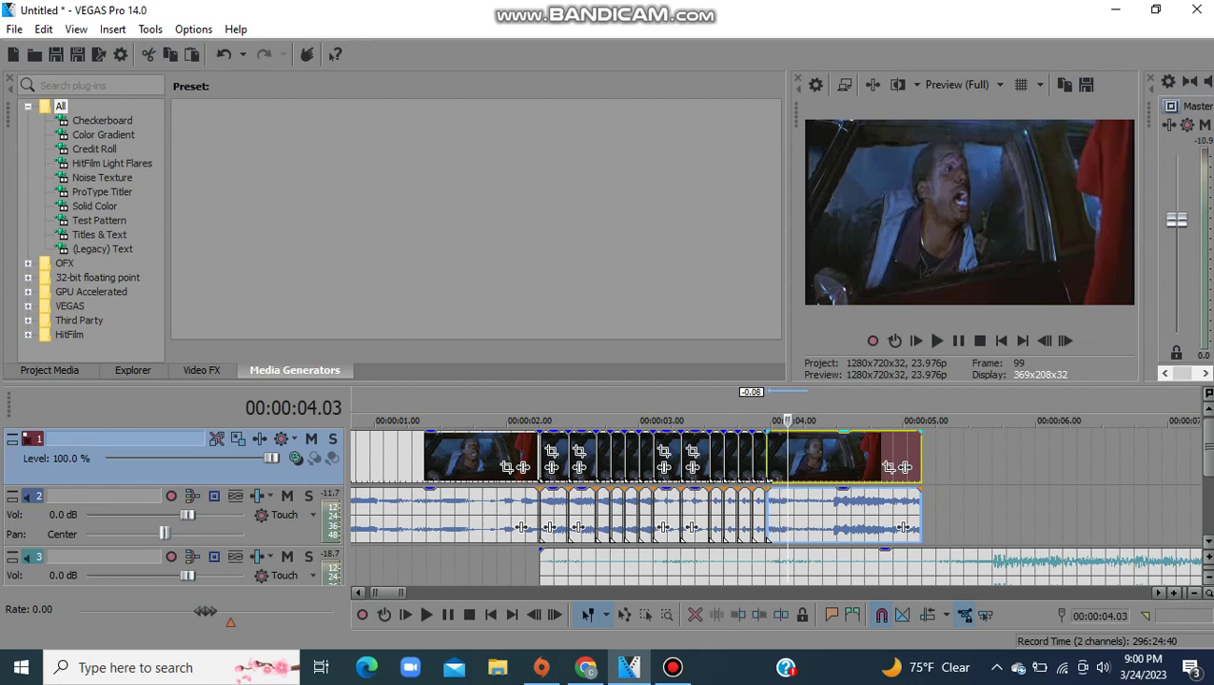
left_click_drag(921, 457, 822, 456)
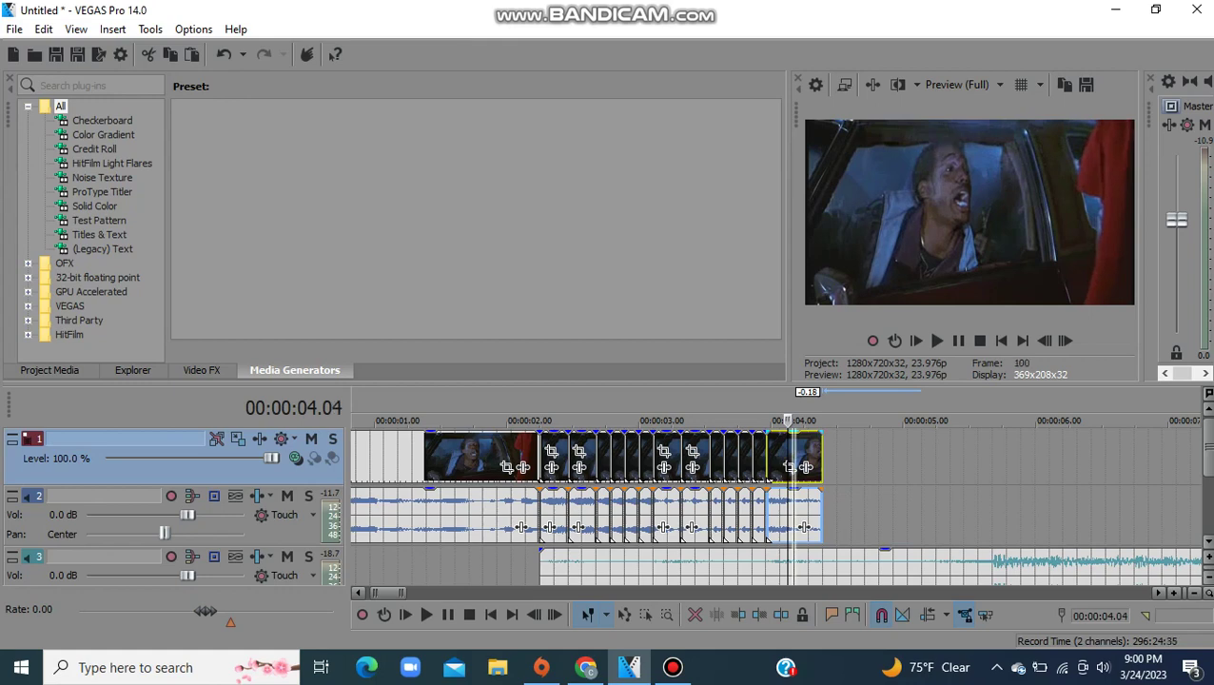
Step: Place two copies of the last trimmed piece directly behind it and play back from 00:00:03.15
left_click_drag(822, 457, 935, 457)
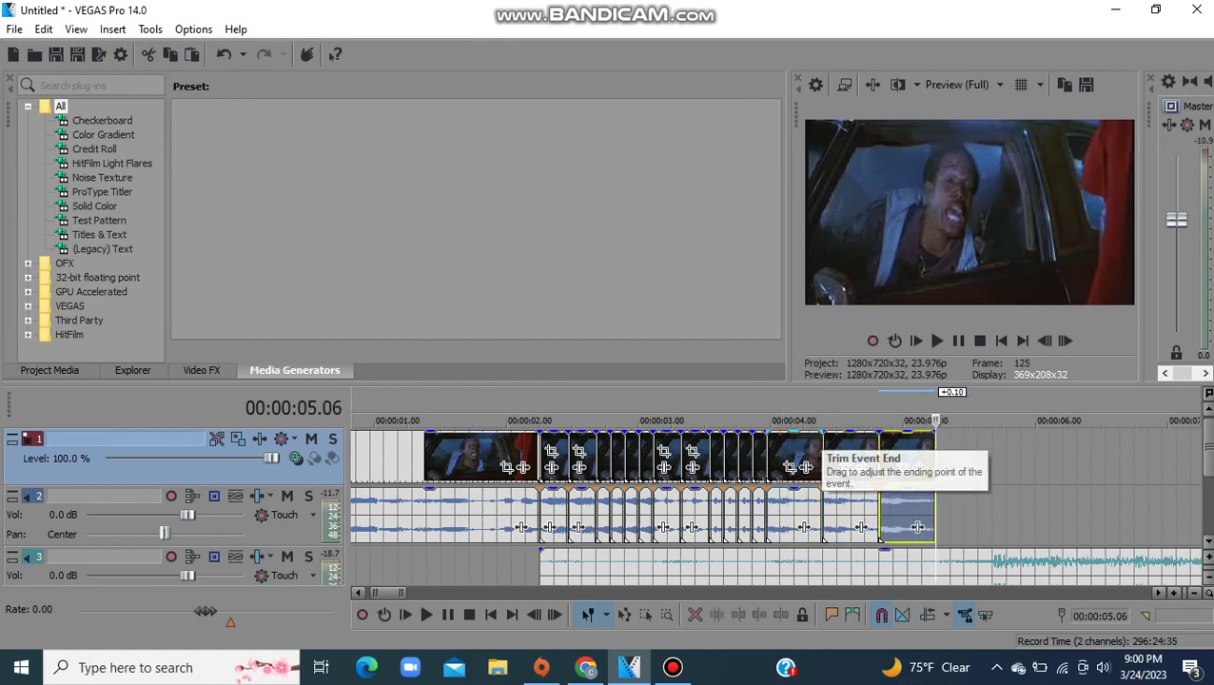
left_click(723, 457)
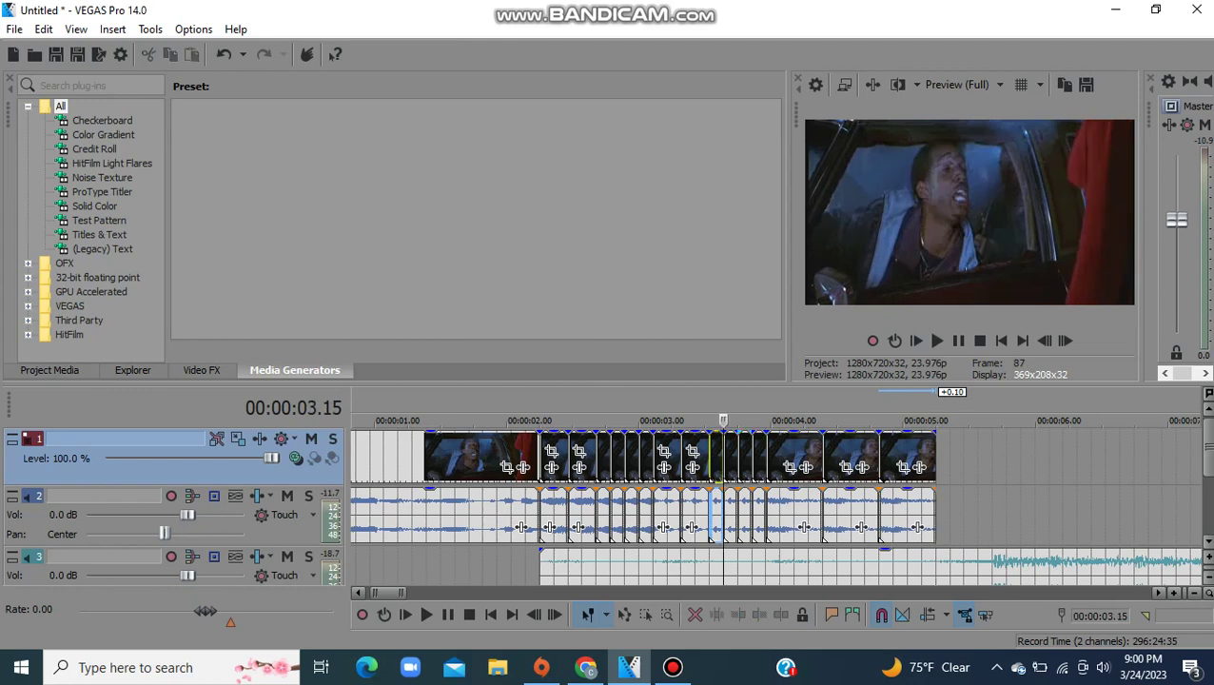
key("space")
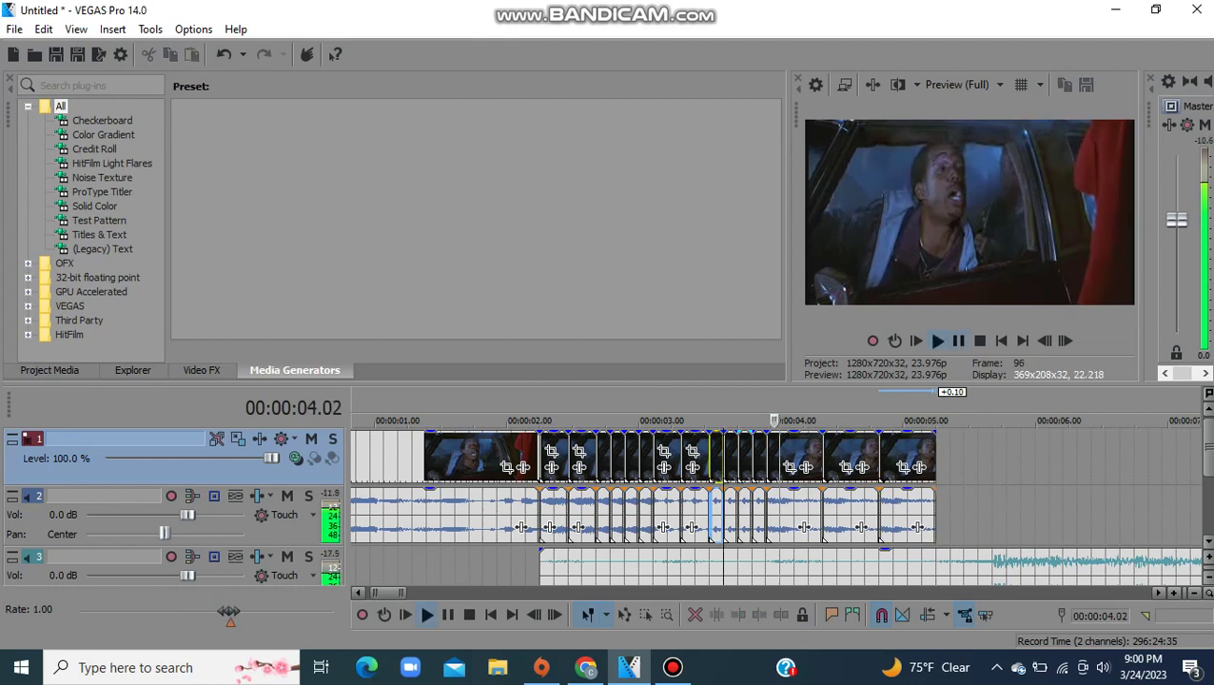
key("Return")
Step: Paste another copy of the piece at the end of the clips at 00:00:05.06 and shorten its end by 8 frames
left_click(892, 457)
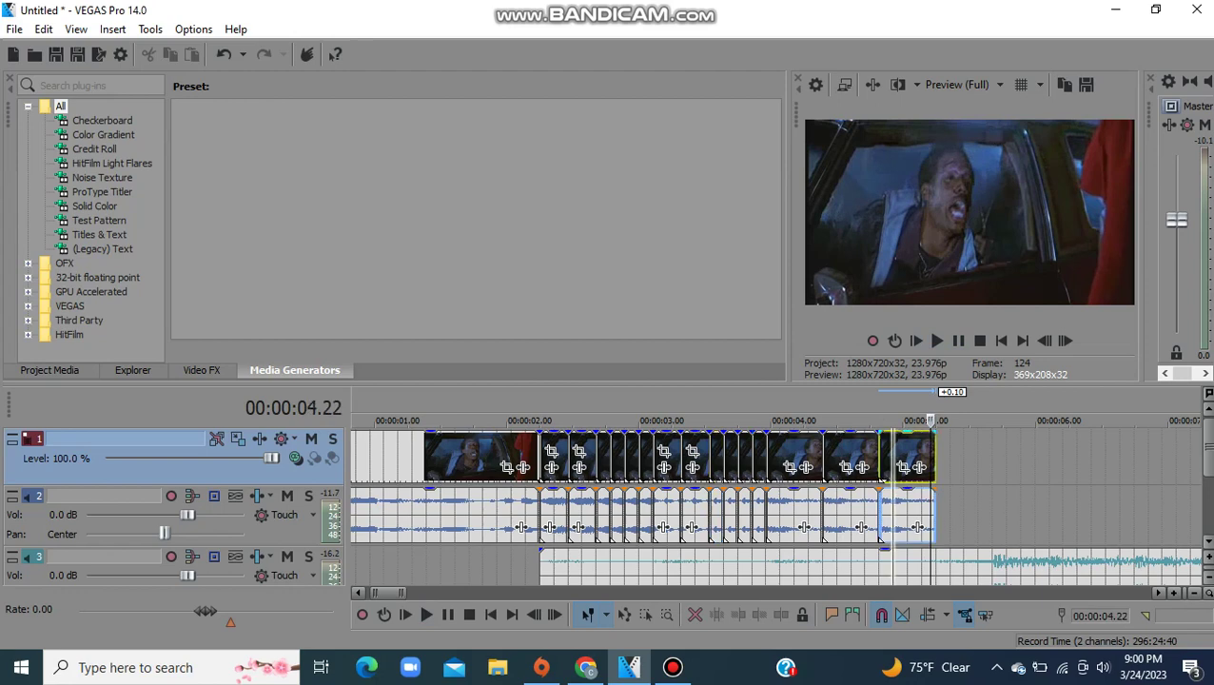
left_click(943, 457)
key("Left")
key("ctrl+v")
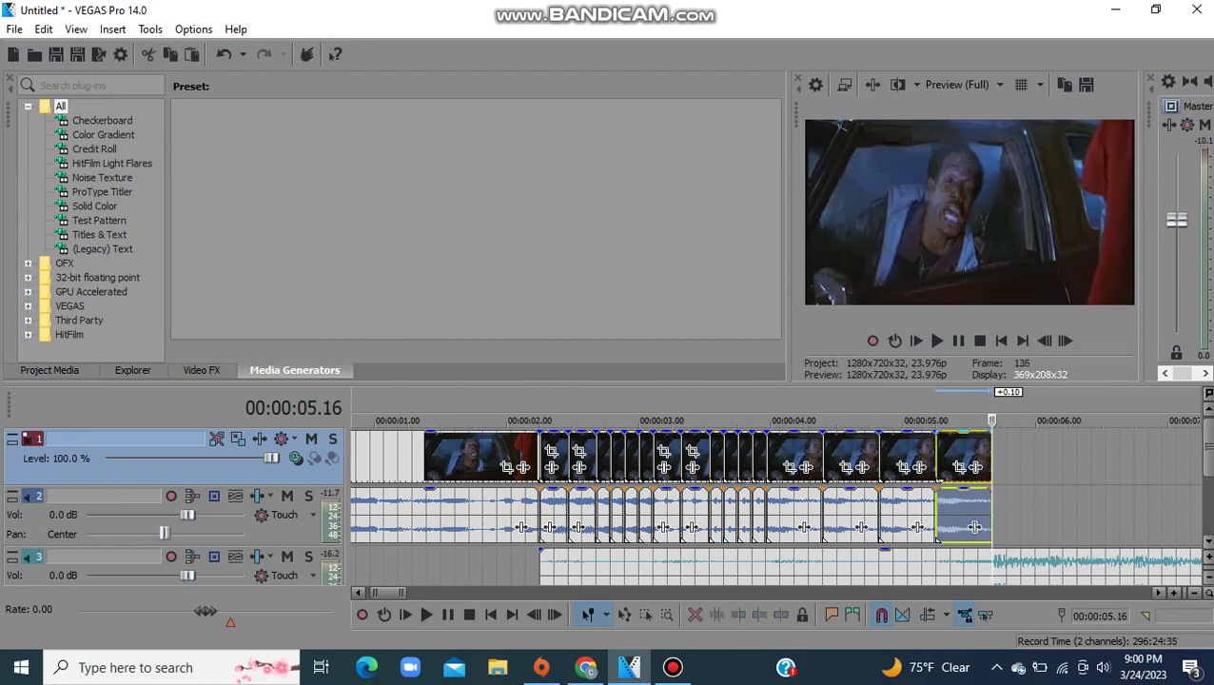
left_click_drag(990, 457, 950, 456)
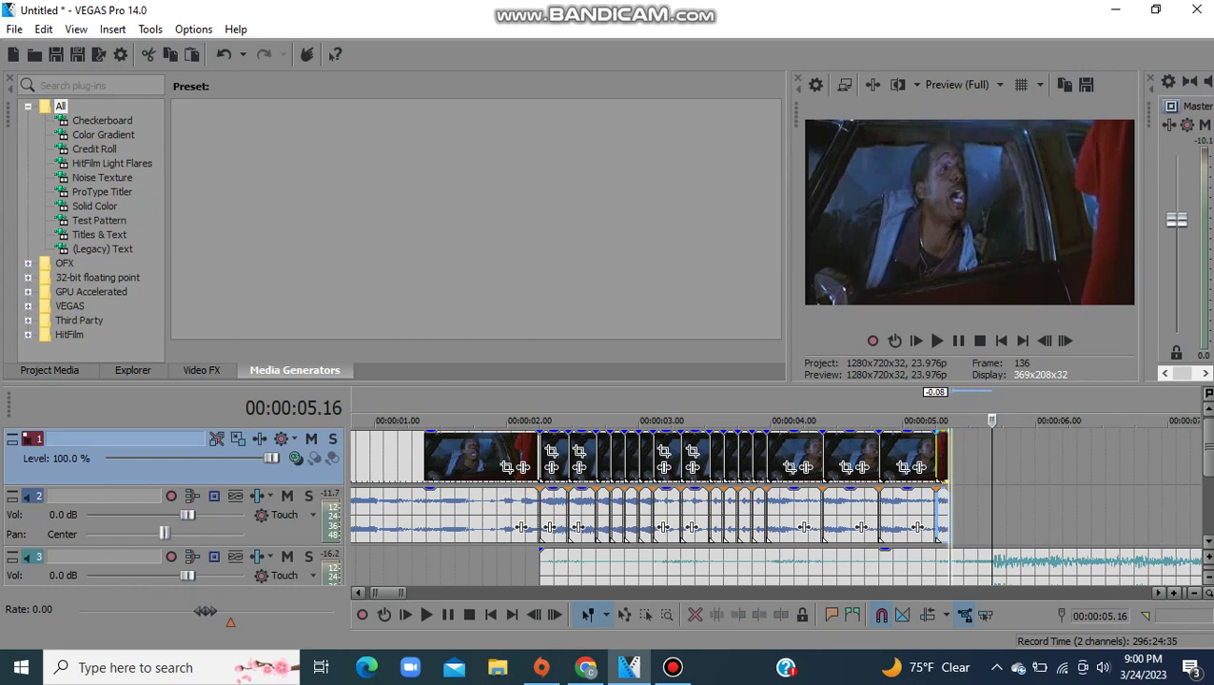
Step: Place three copies of the shortened piece one after another directly behind it and play back the new section
left_click(950, 457)
key("Left")
key("Left")
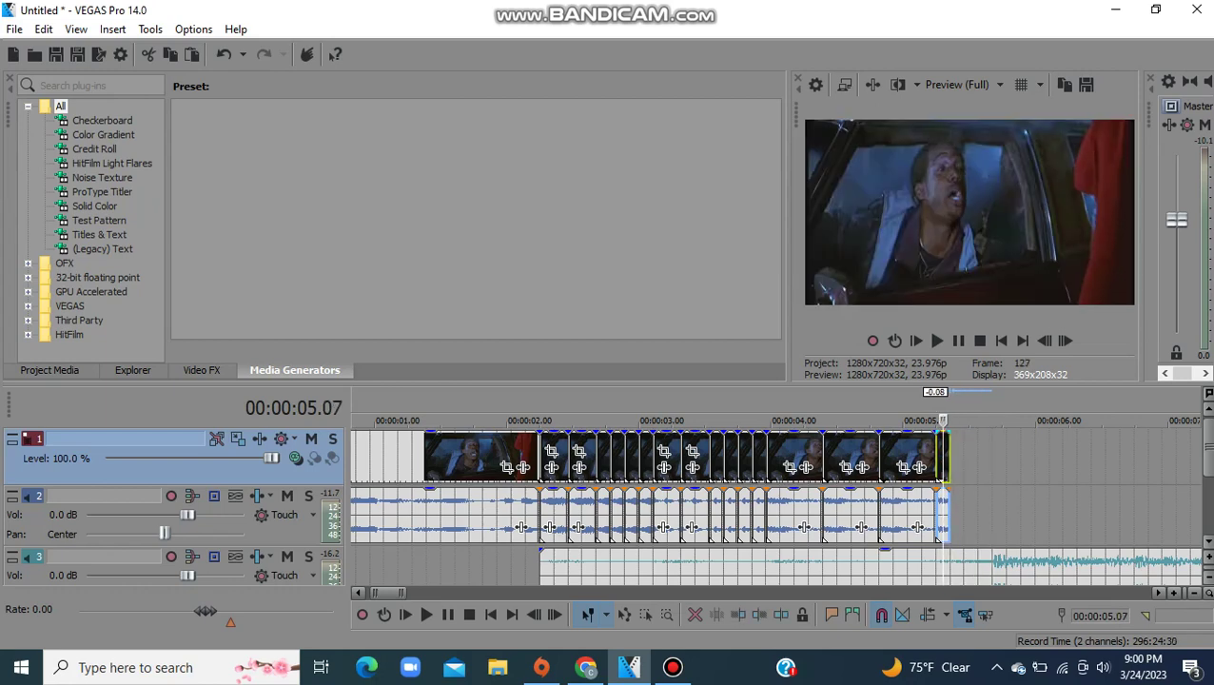
left_click_drag(944, 485, 984, 483)
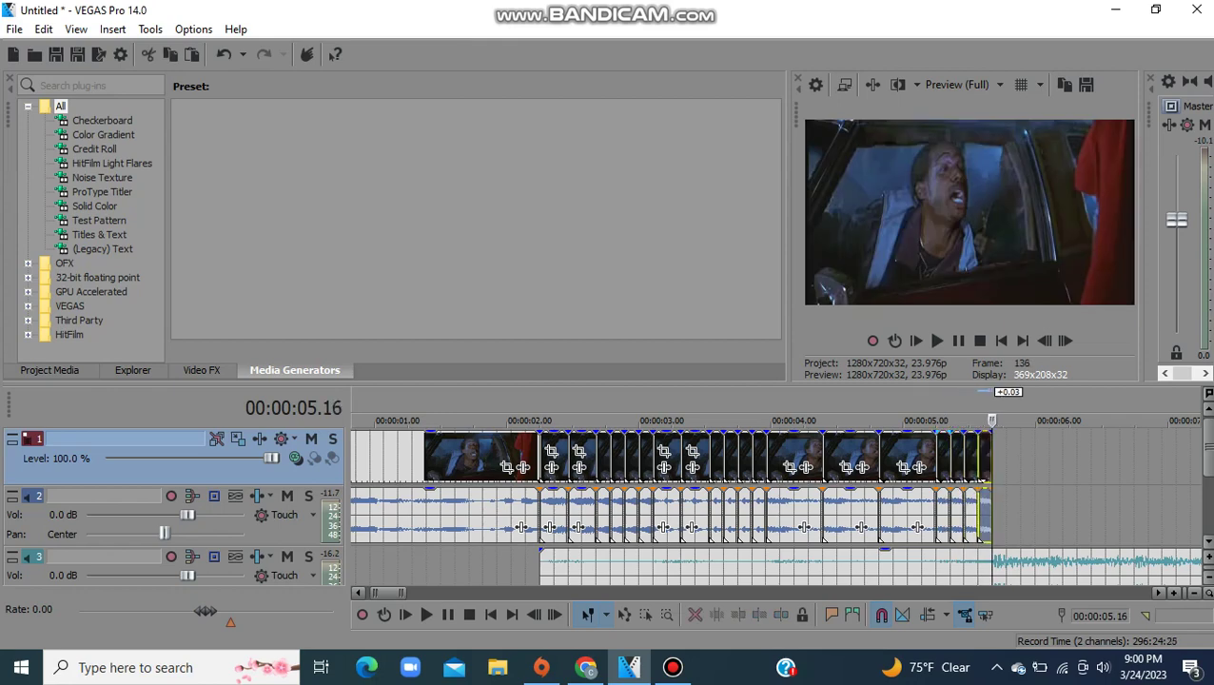
left_click(776, 456)
key("space")
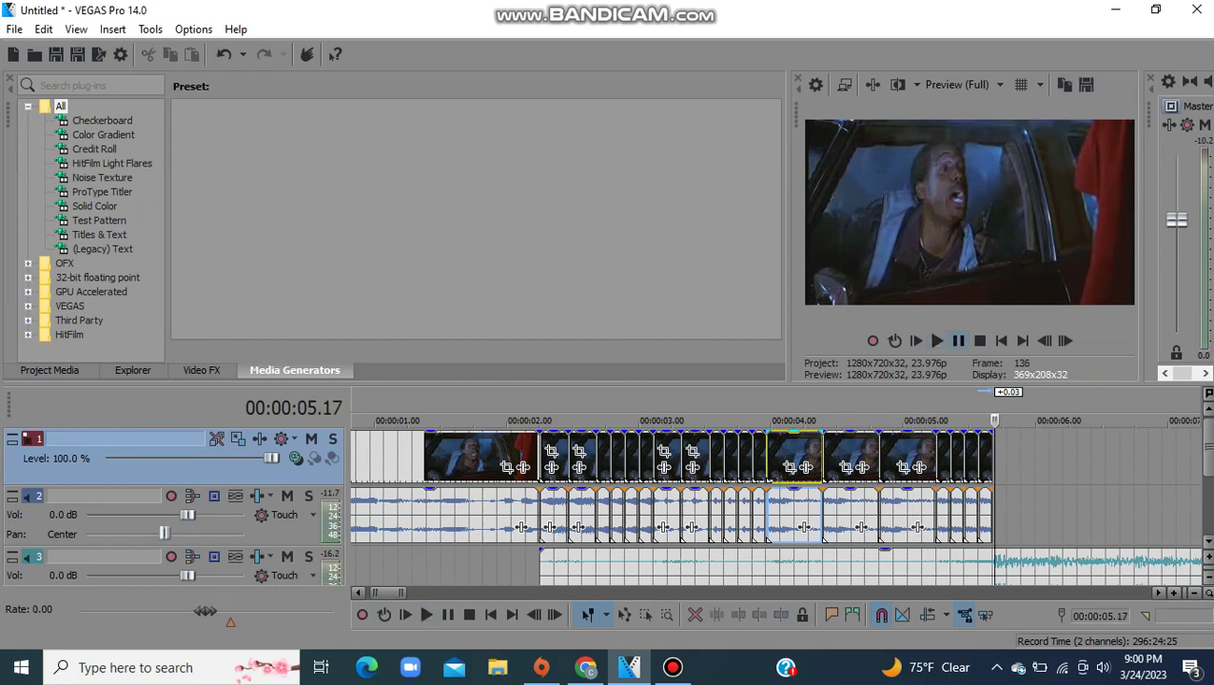
Step: Play the earlier short pieces from 00:00:02.16, and paste two more short copies at the end of the clips
left_click(566, 457)
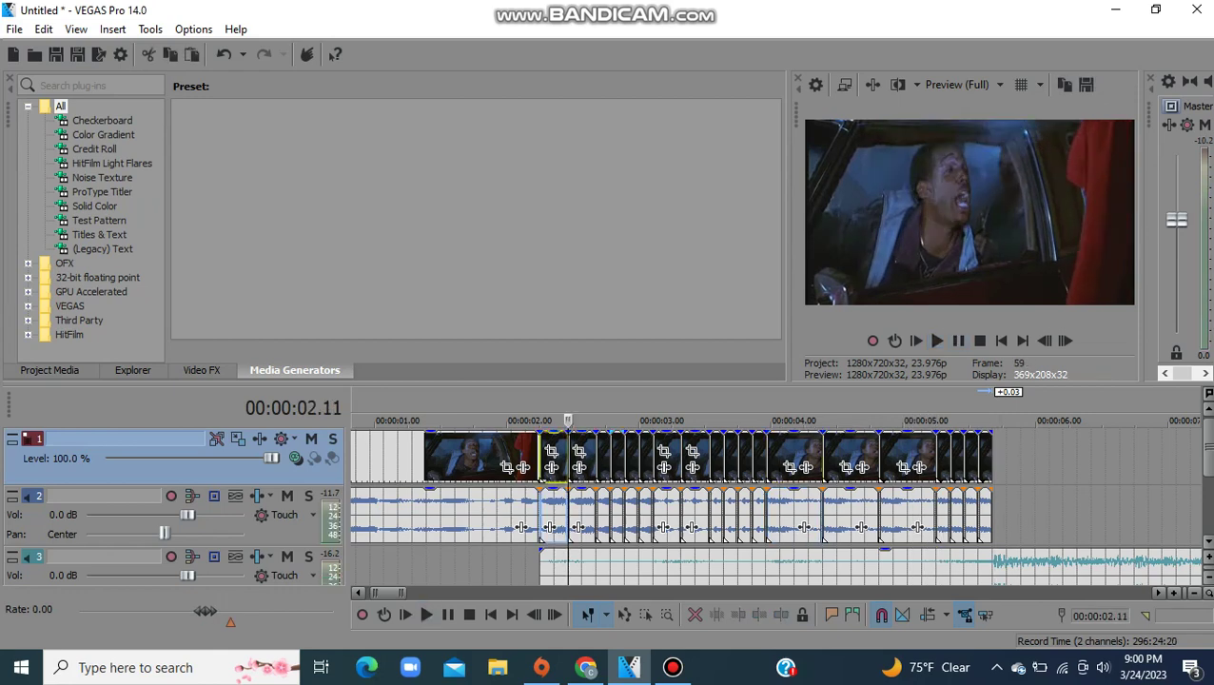
left_click(622, 457)
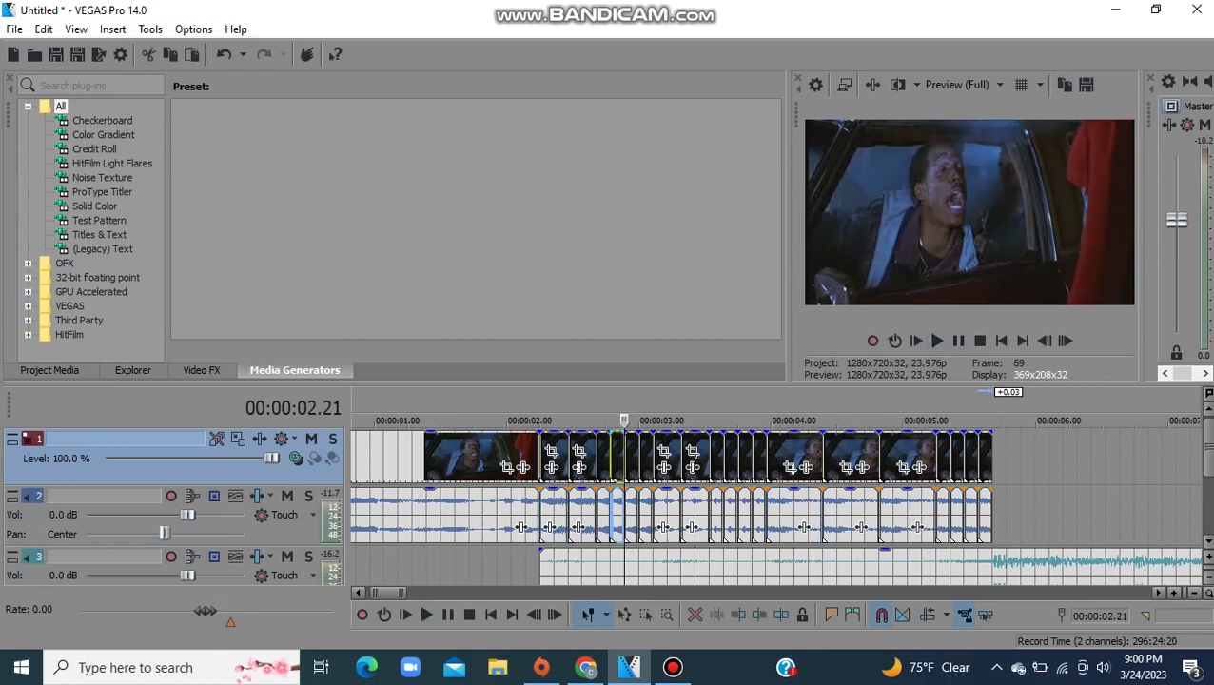
left_click(594, 457)
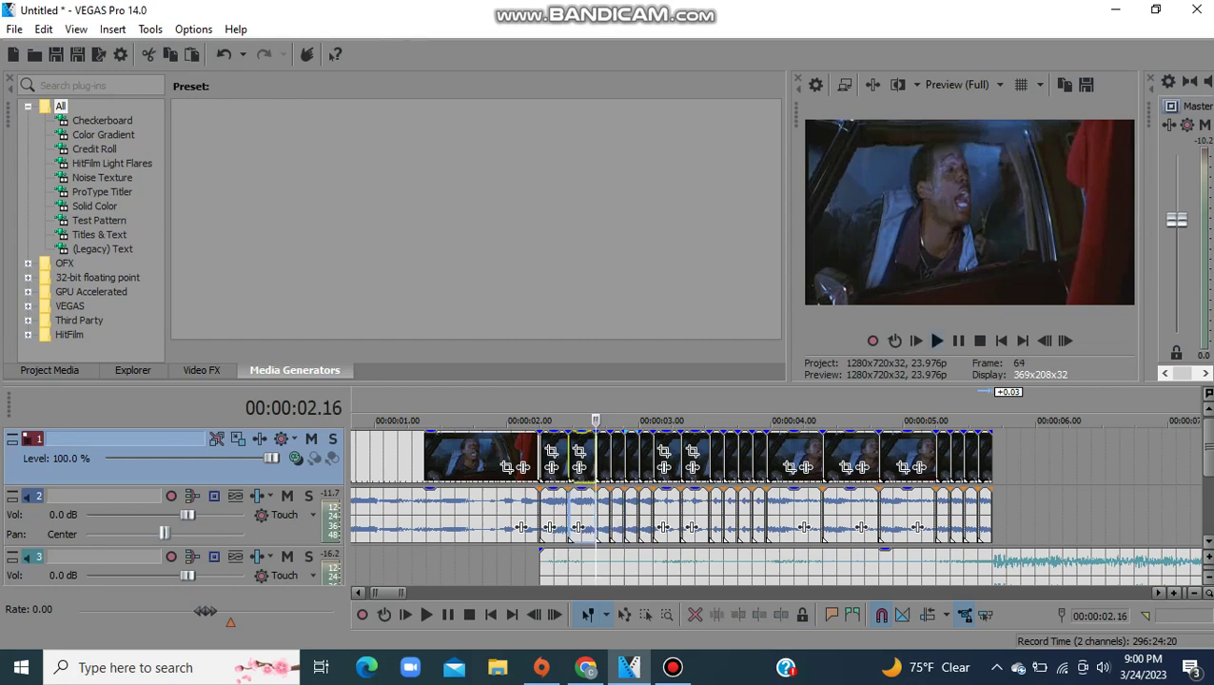
left_click(959, 341)
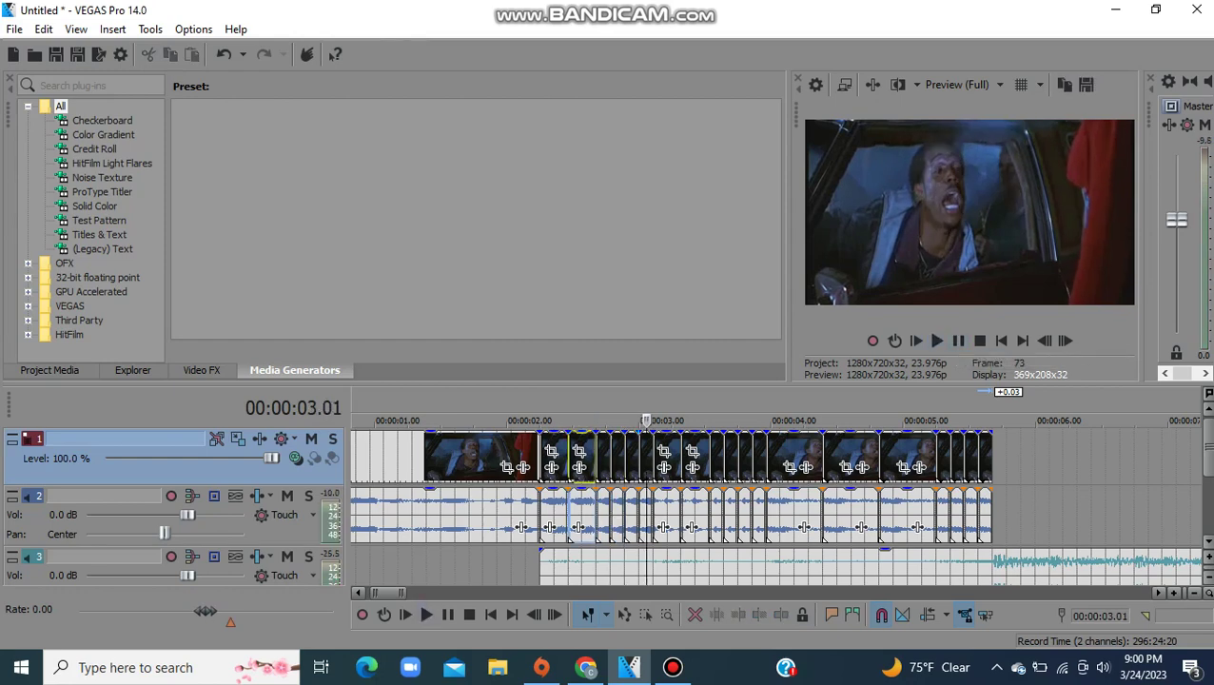
left_click(993, 497)
key("ctrl+v")
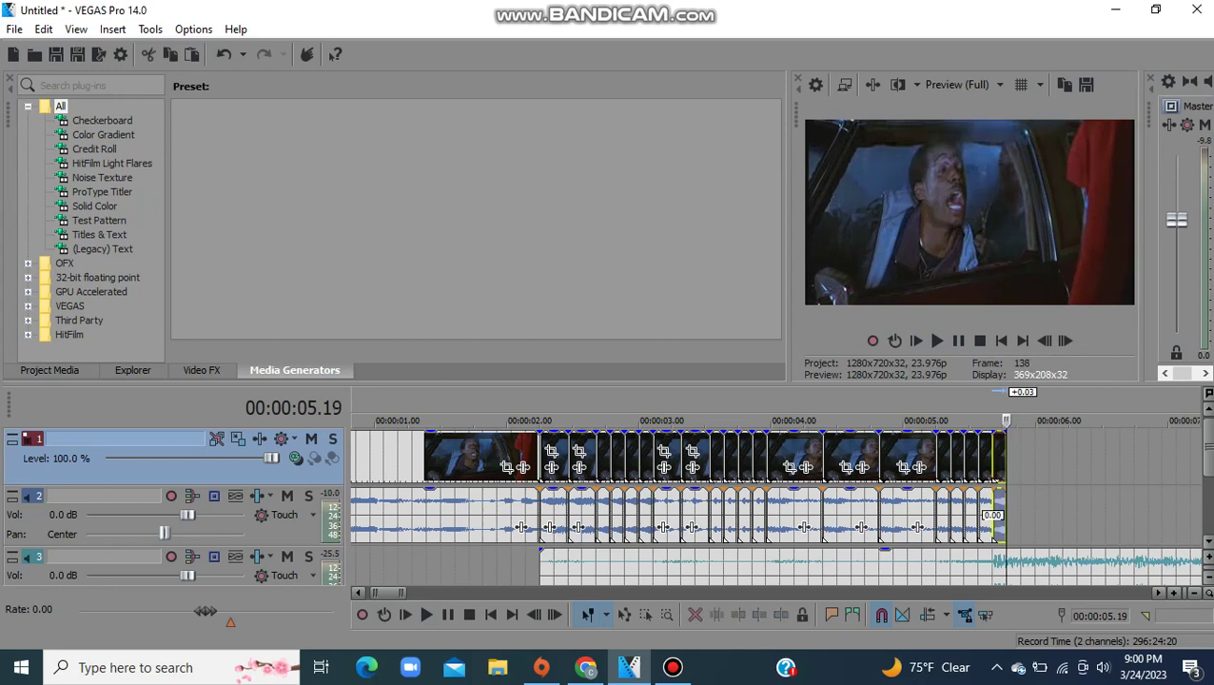
key("ctrl+v")
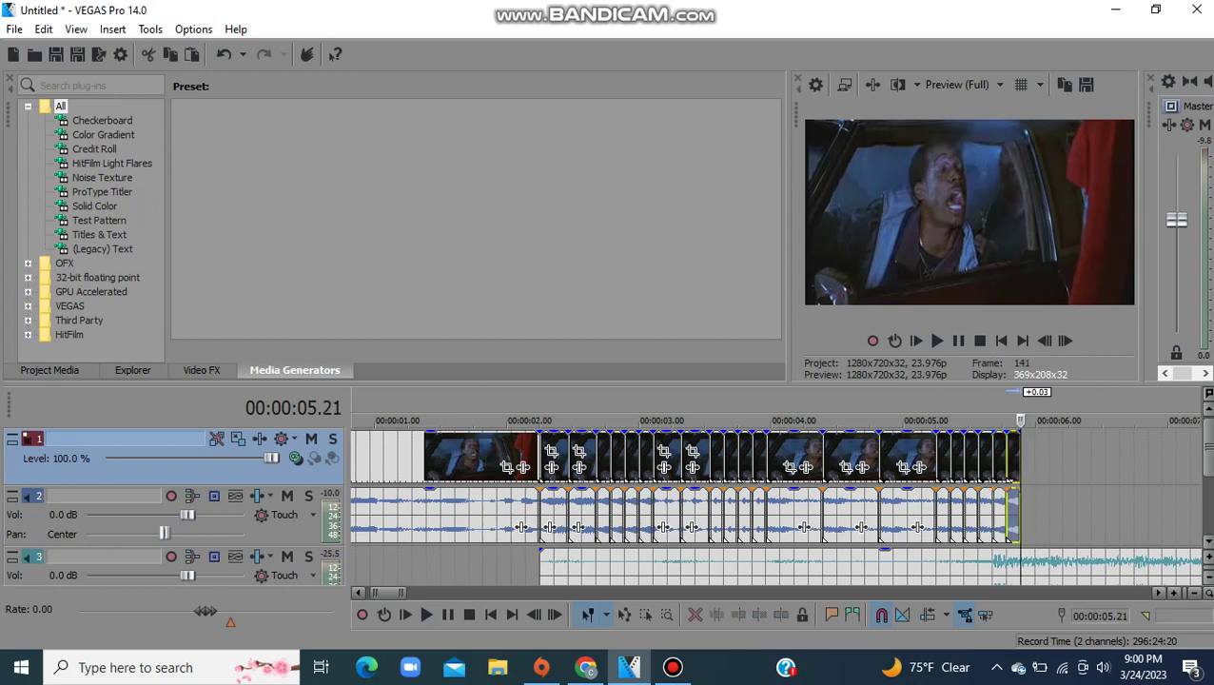
Step: Paste two short copies after a small gap and three more after another small gap, and play back from 00:00:05.06
left_click(1035, 459)
key("ctrl+v")
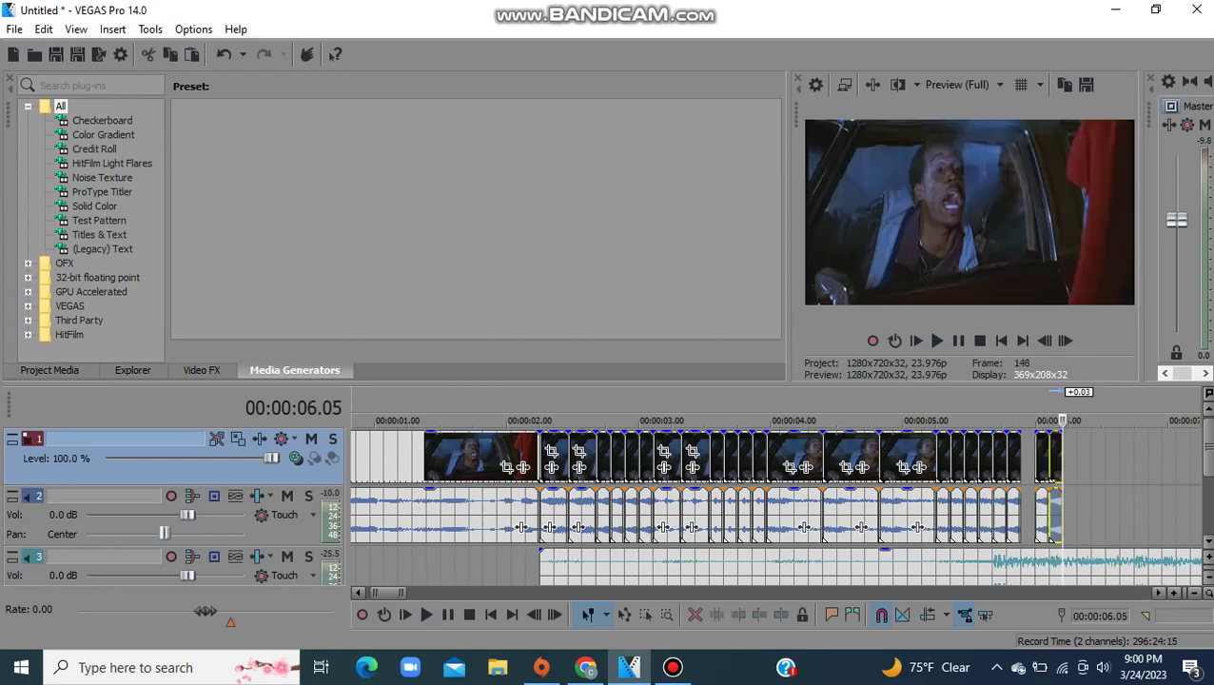
left_click(1077, 458)
key("ctrl+v")
key("ctrl+v")
key("ctrl+v")
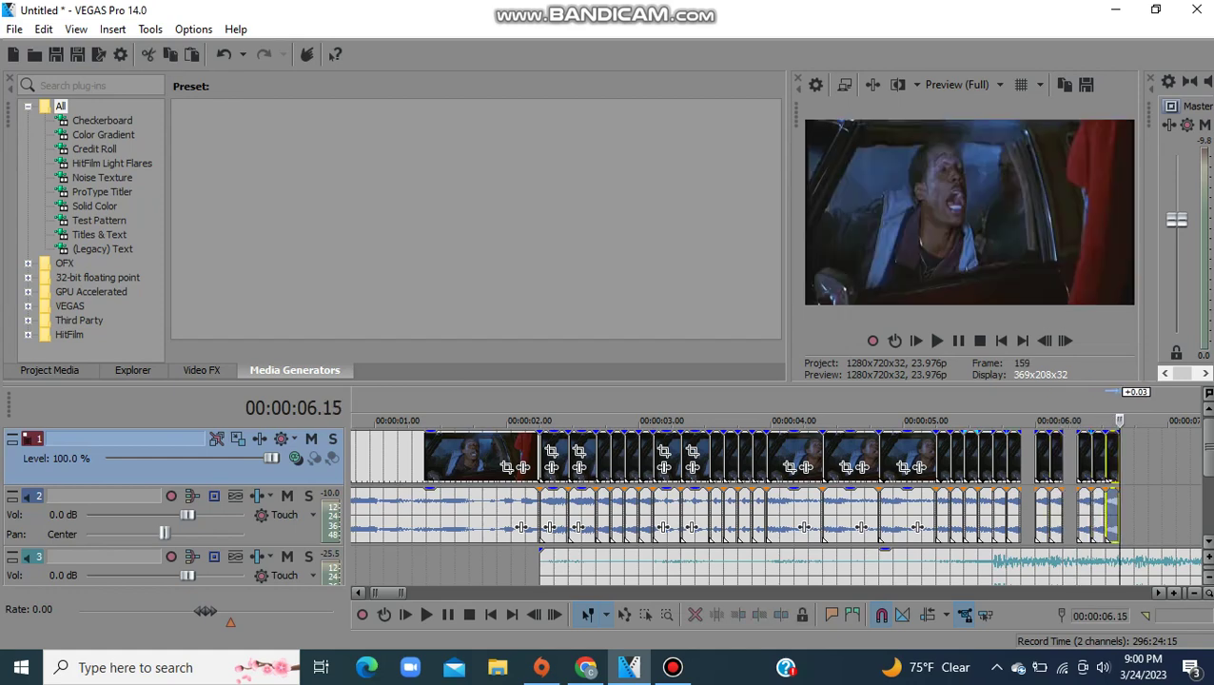
left_click(937, 458)
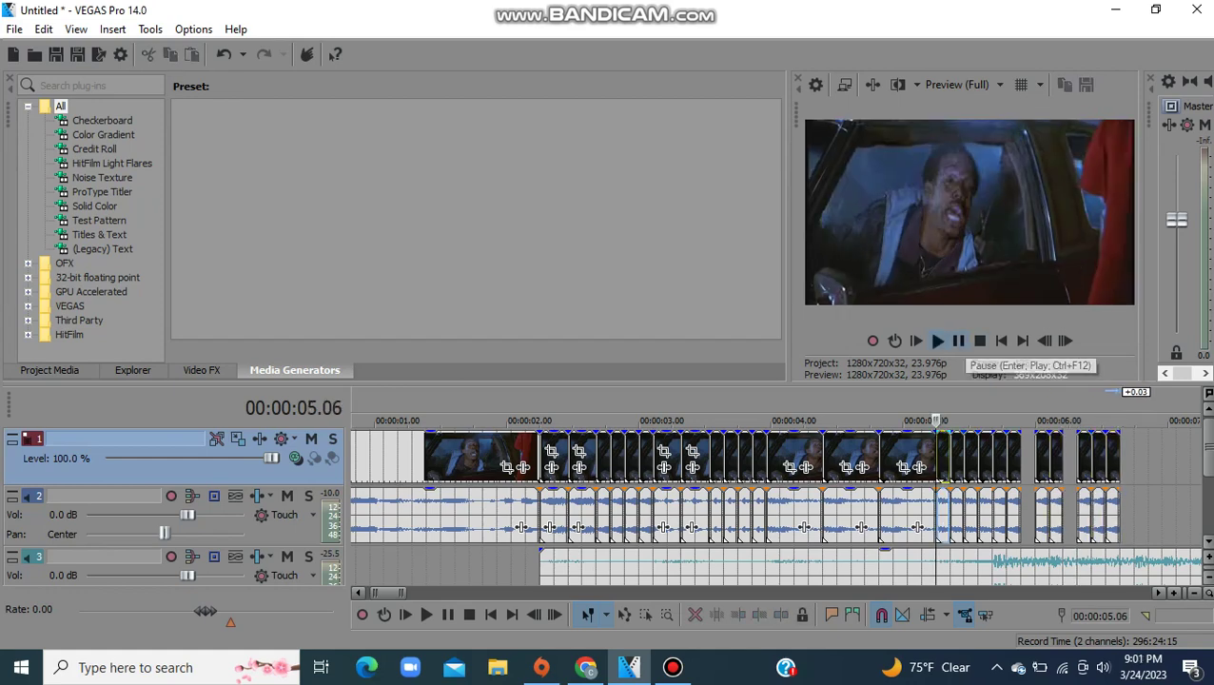
key("space")
key("Return")
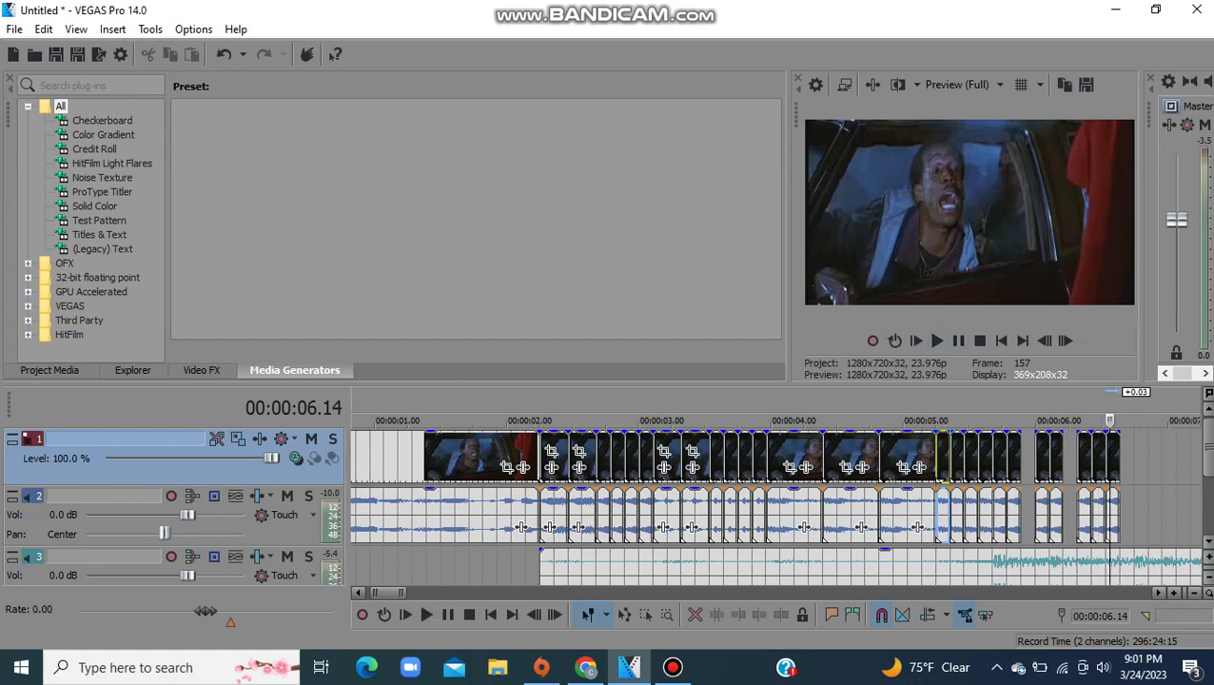
Step: Lower the gain of the background audio clip to -12.7 dB and play the project back from 00:00:01.21
scroll(1205, 457, "down", 1)
left_click_drag(884, 492, 884, 533)
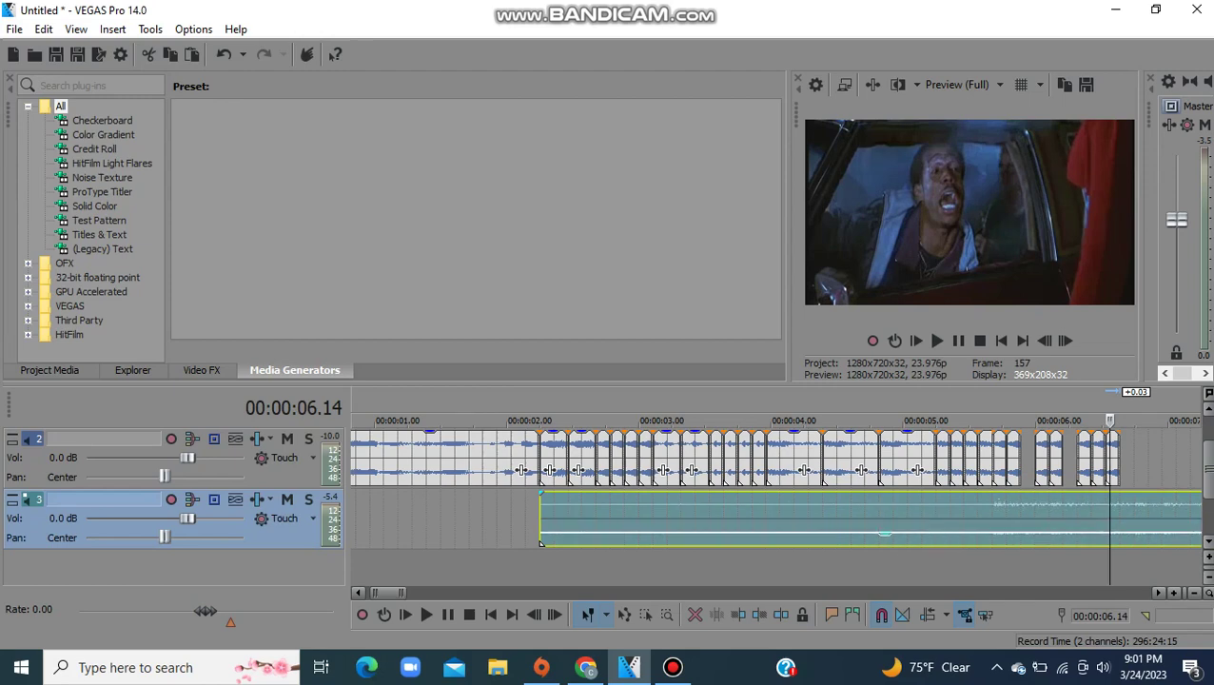
left_click(490, 521)
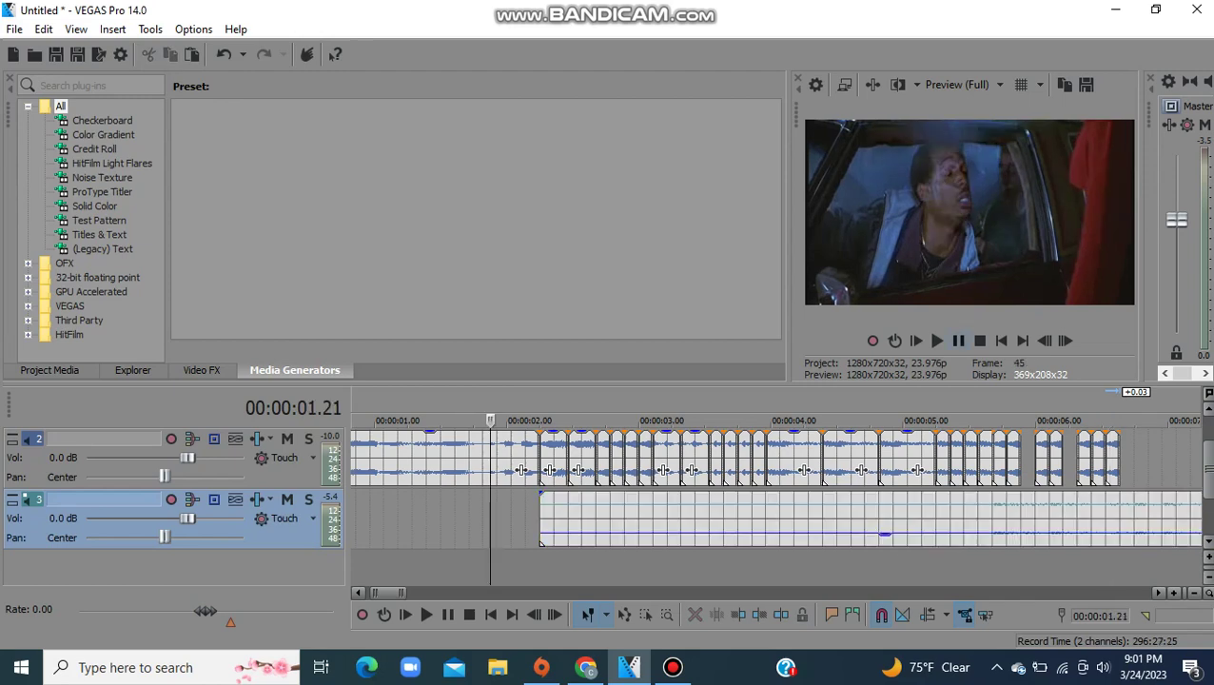
key("space")
scroll(1208, 466, "up", 1)
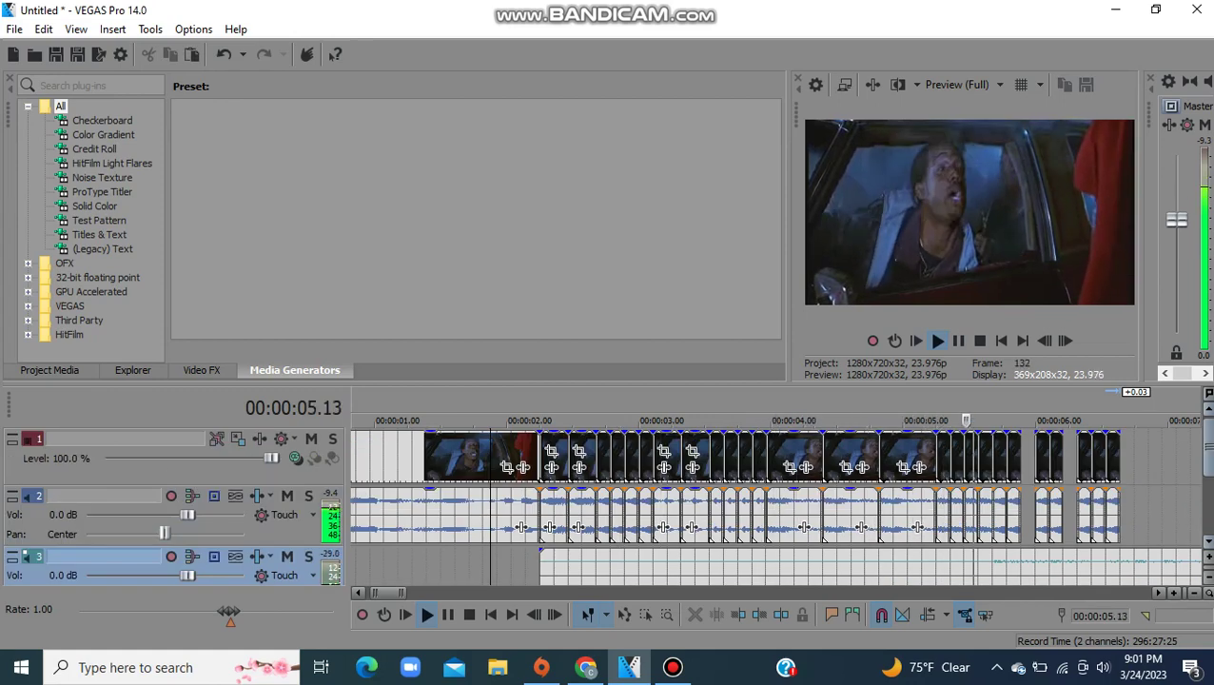
scroll(775, 505, "down", 1)
key("Return")
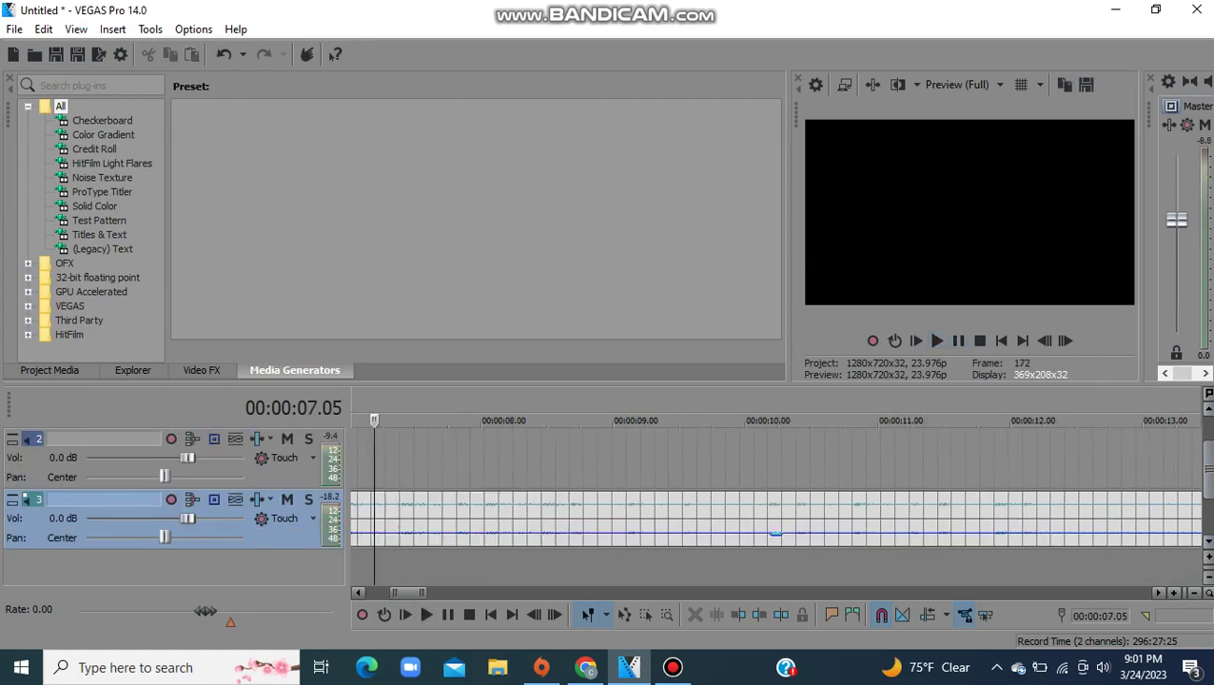
Step: Raise the background audio clip's gain slightly and play back the stutter section from 00:00:02.06
mouse_move(775, 533)
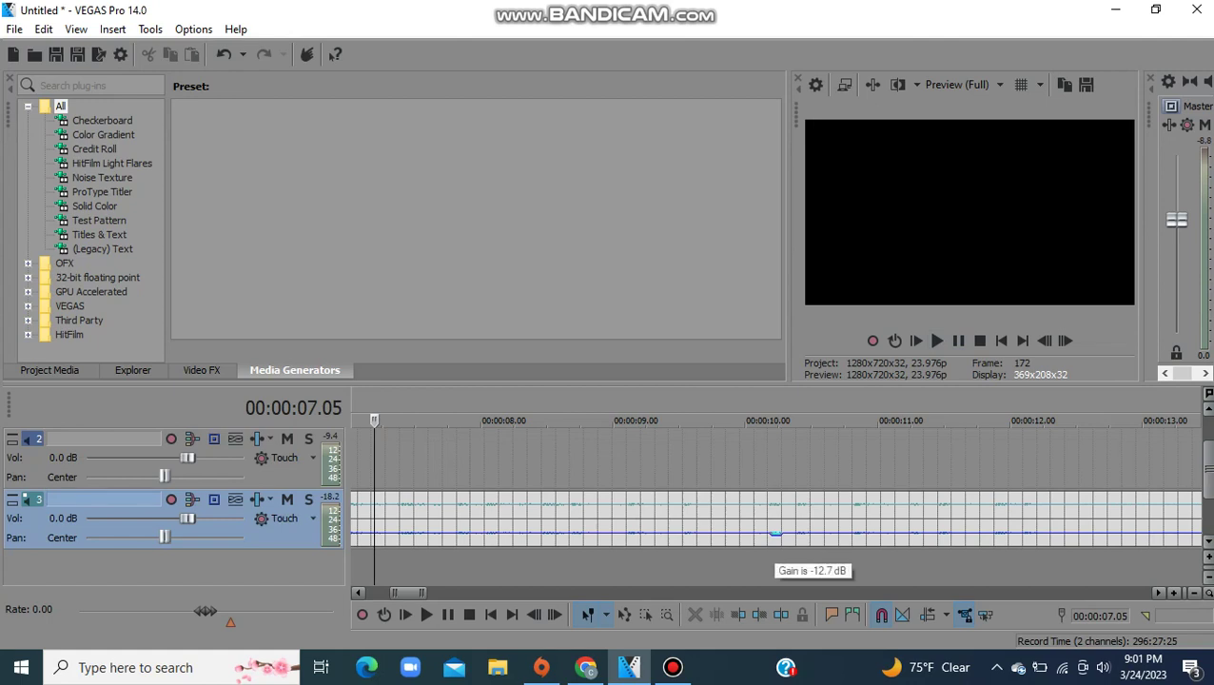
left_click_drag(775, 533, 777, 523)
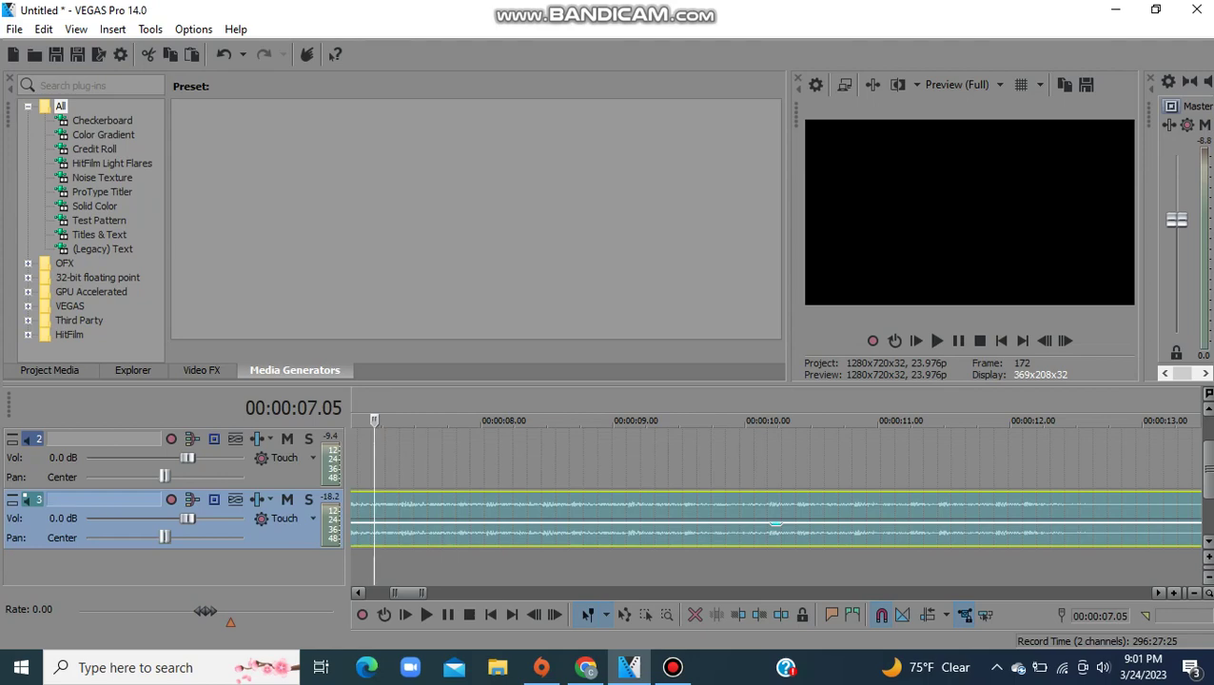
left_click_drag(409, 593, 400, 593)
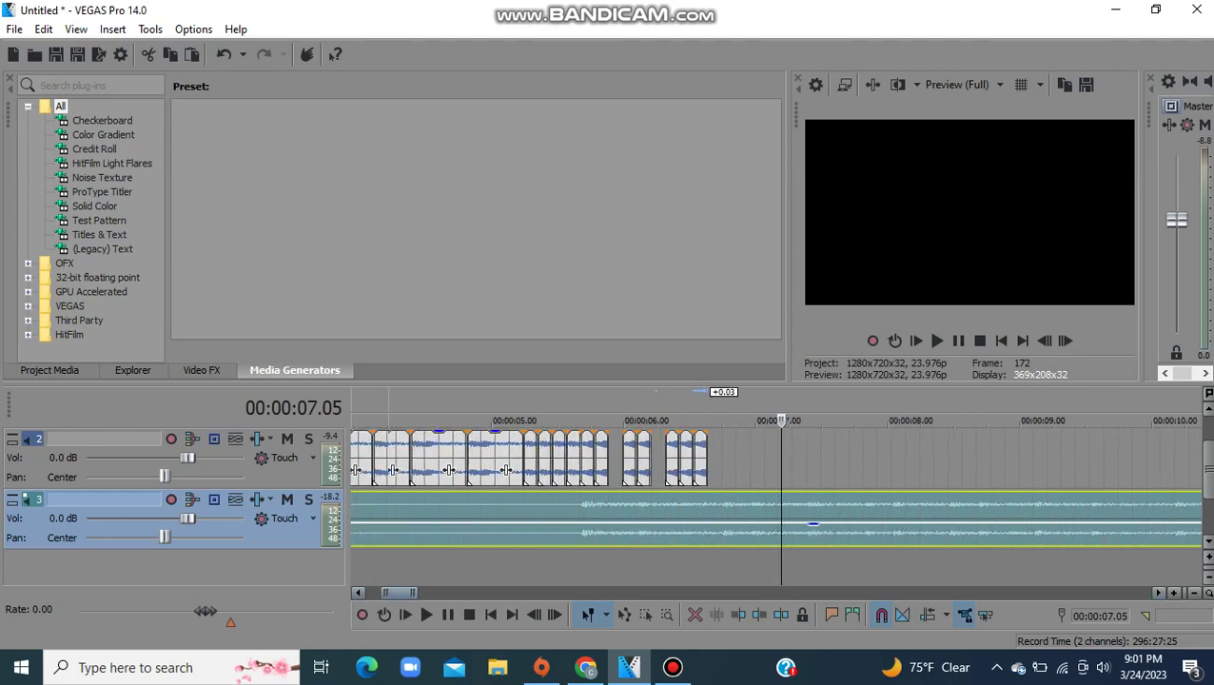
scroll(789, 523, "left", 7)
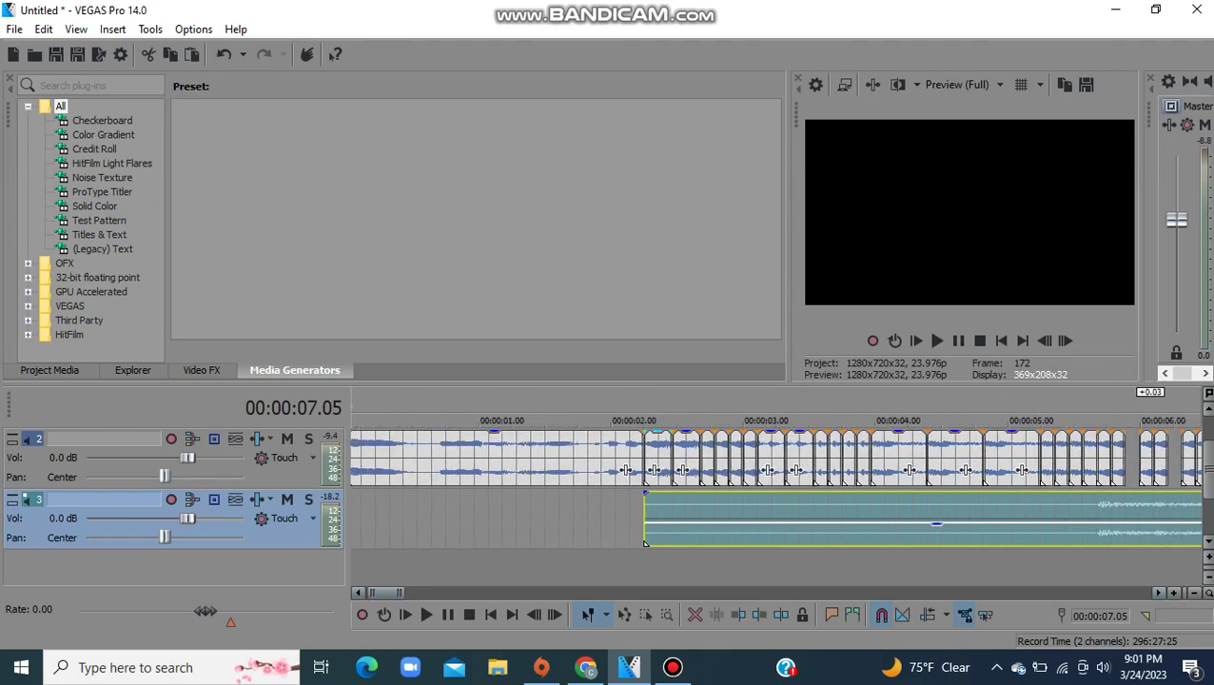
left_click(649, 459)
left_click_drag(1208, 467, 1208, 446)
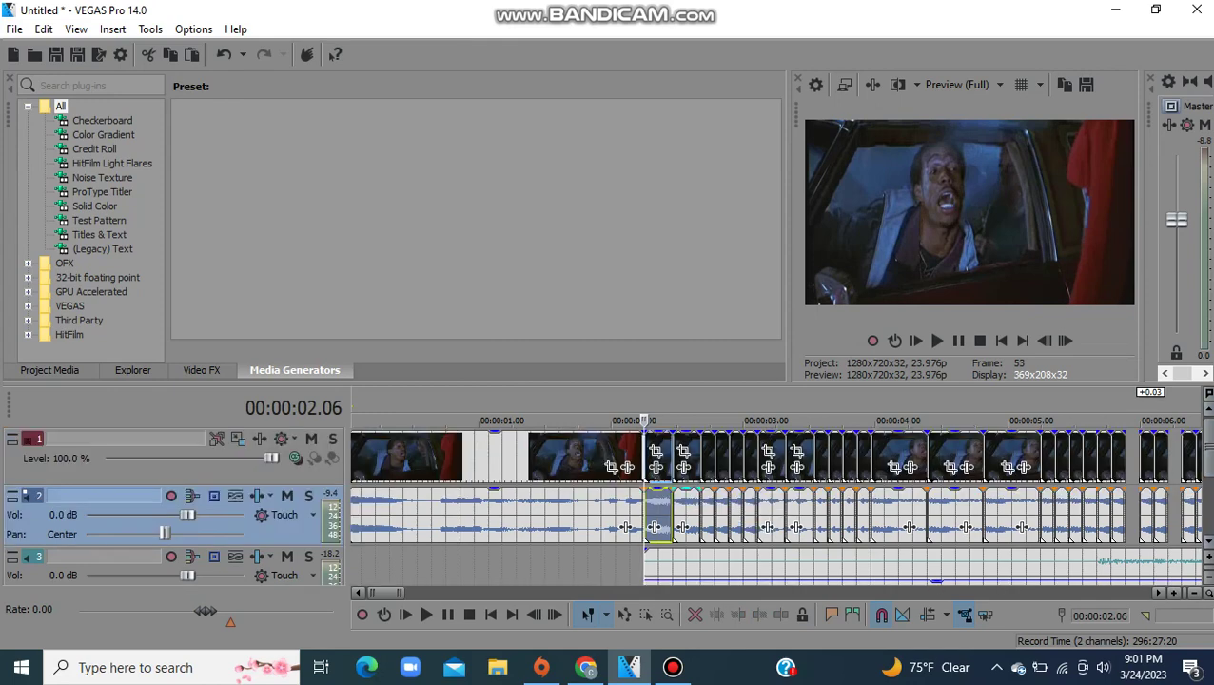
key("space")
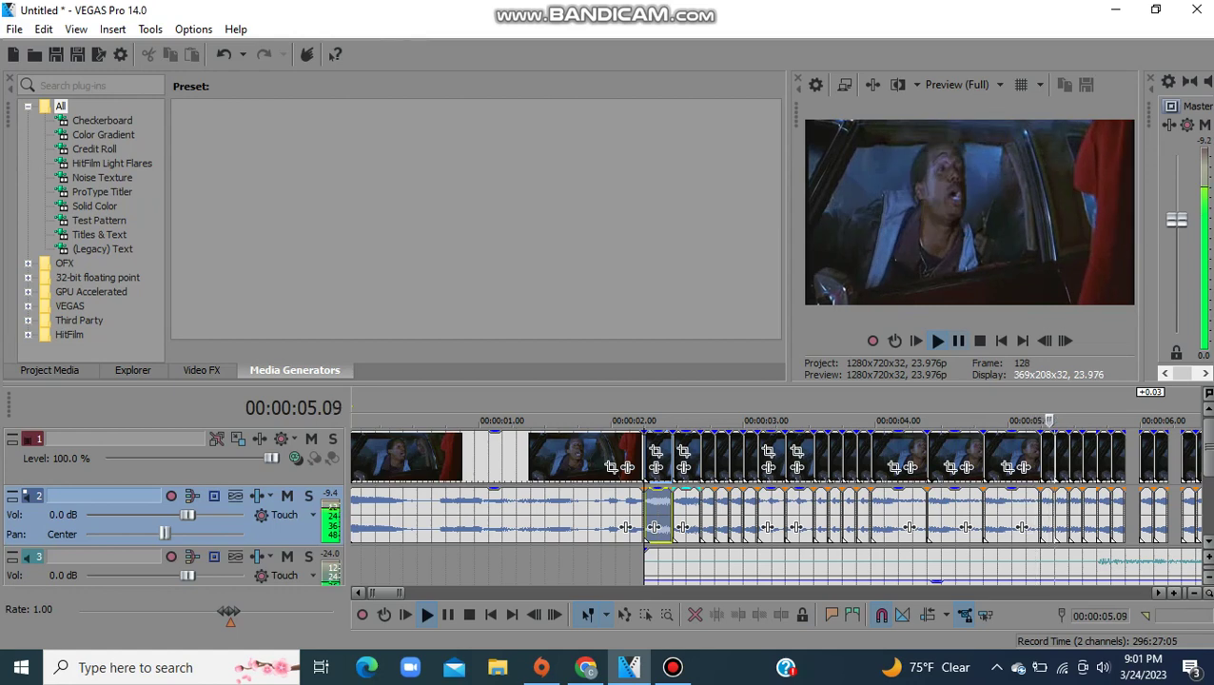
key("Return")
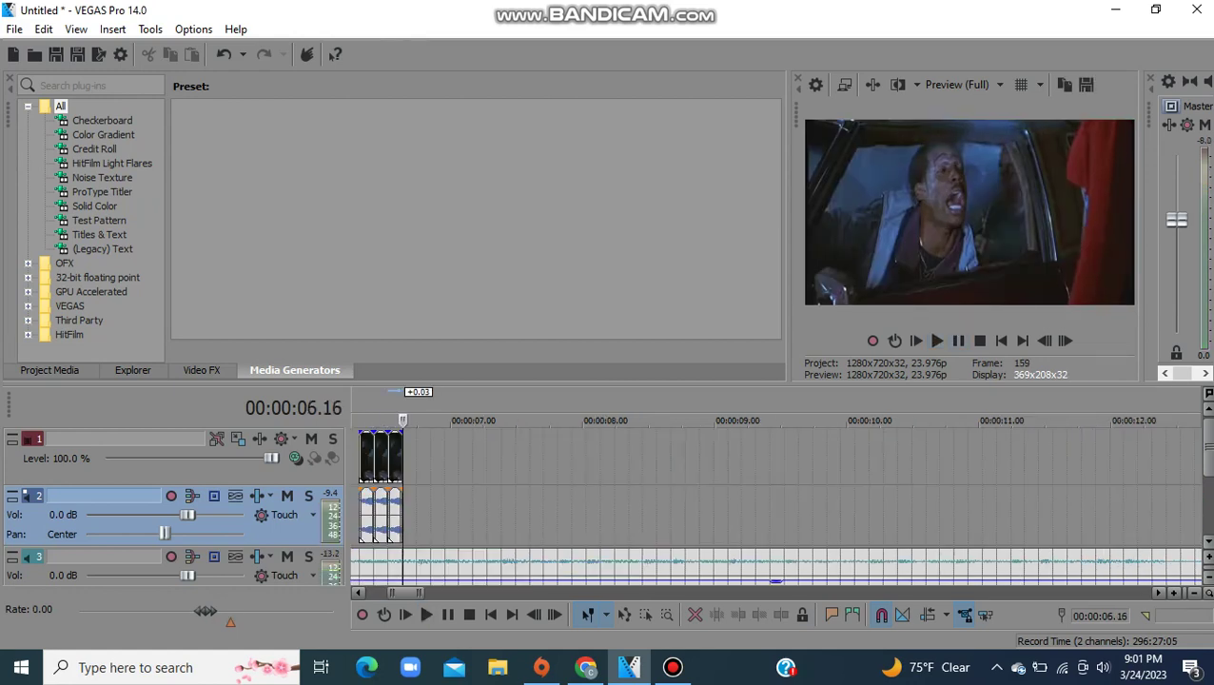
Step: Paste one short copy at 00:00:06.18, one after a small gap and two after another gap, and play back the last section
left_click(399, 459)
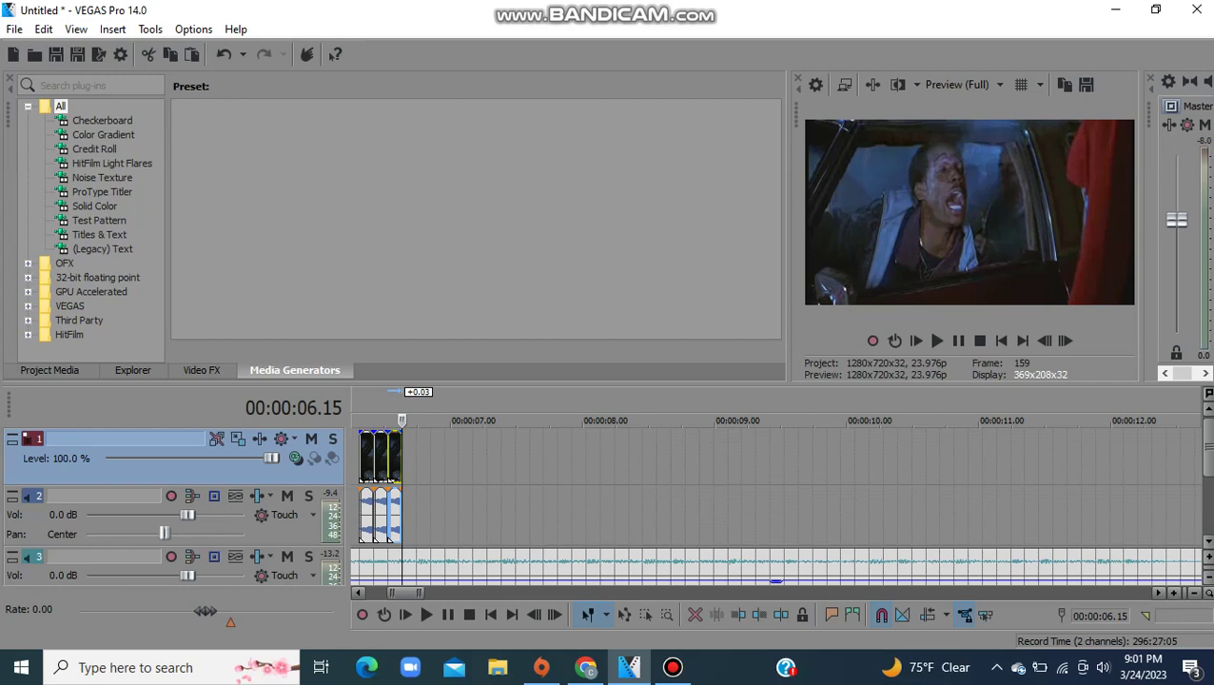
left_click(417, 459)
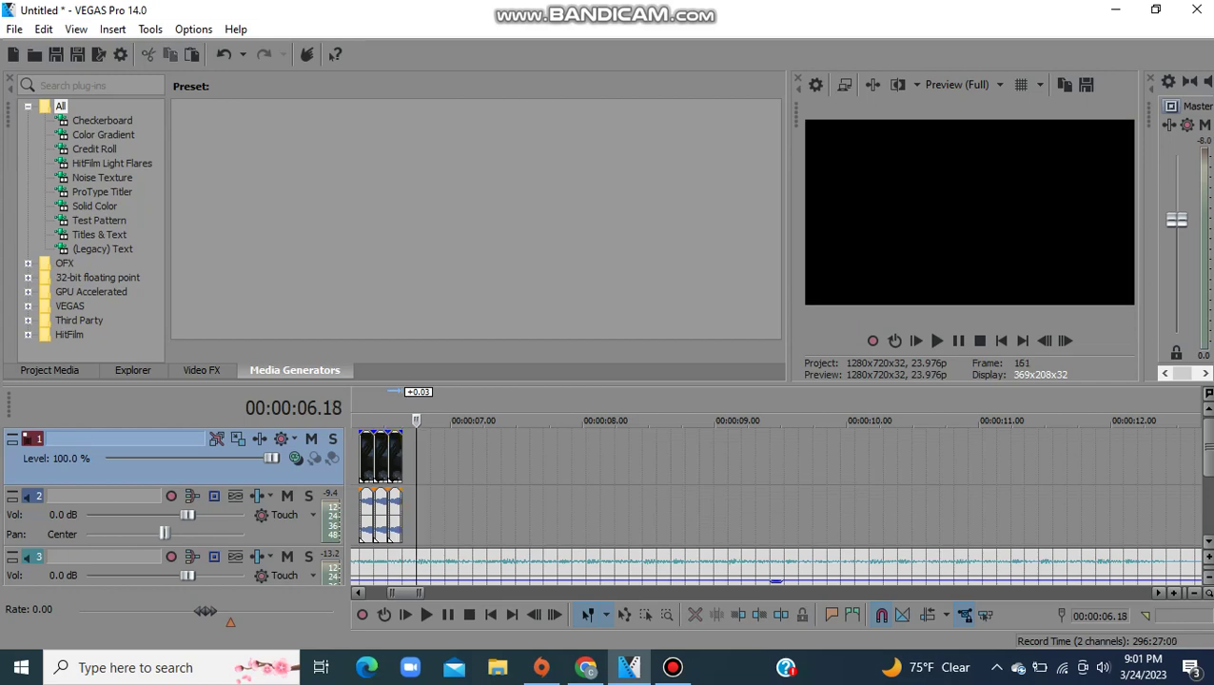
key("ctrl+v")
left_click(444, 459)
key("ctrl+v")
key("ctrl+v")
key("ctrl+v")
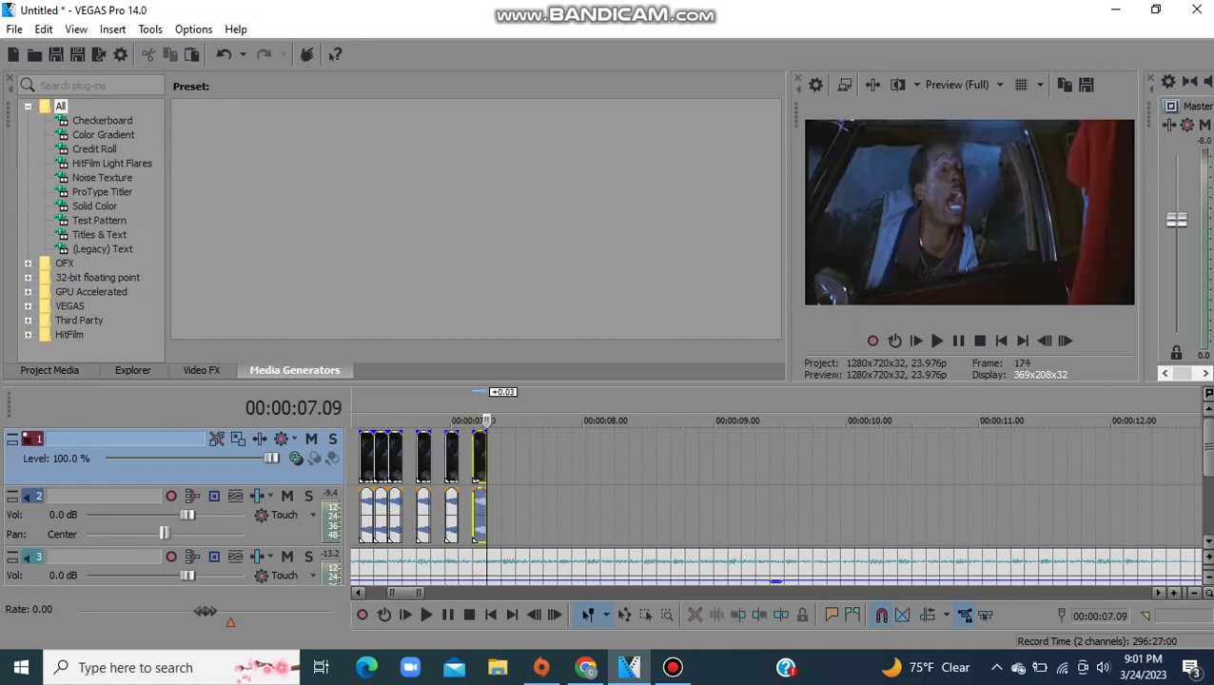
left_click_drag(406, 593, 399, 593)
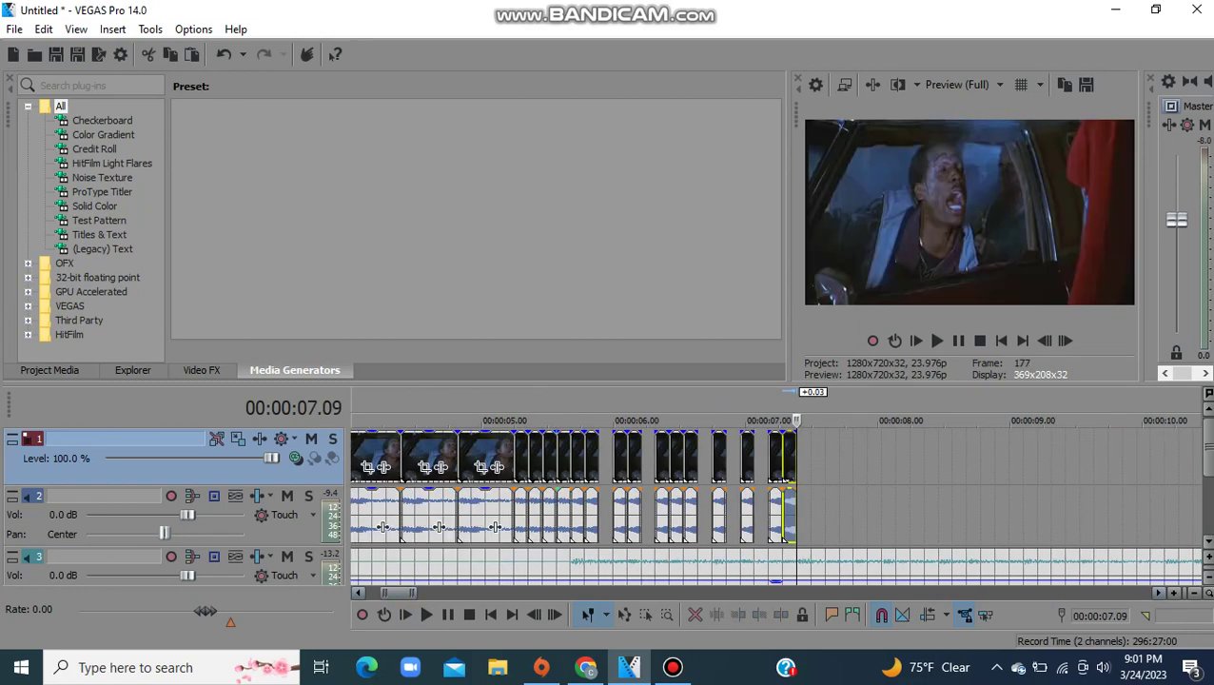
left_click(516, 459)
key("space")
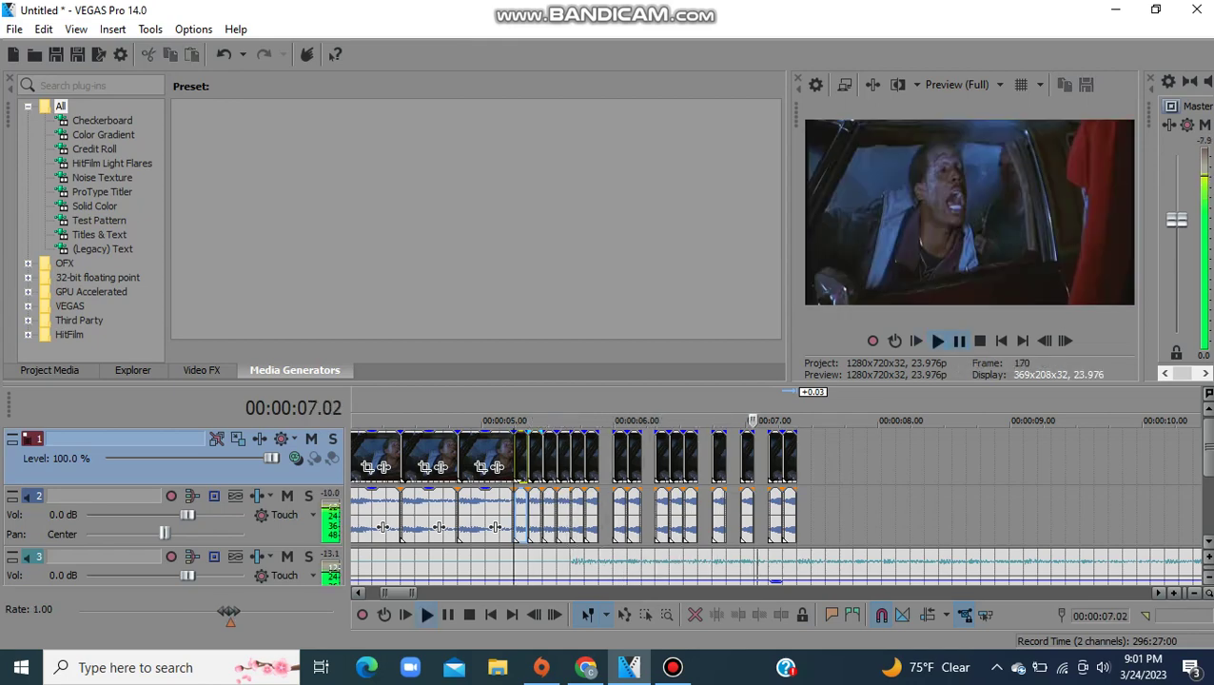
Step: Copy the short piece at 00:00:05.06 and paste it directly after the last pair at 00:00:07.12
key("Return")
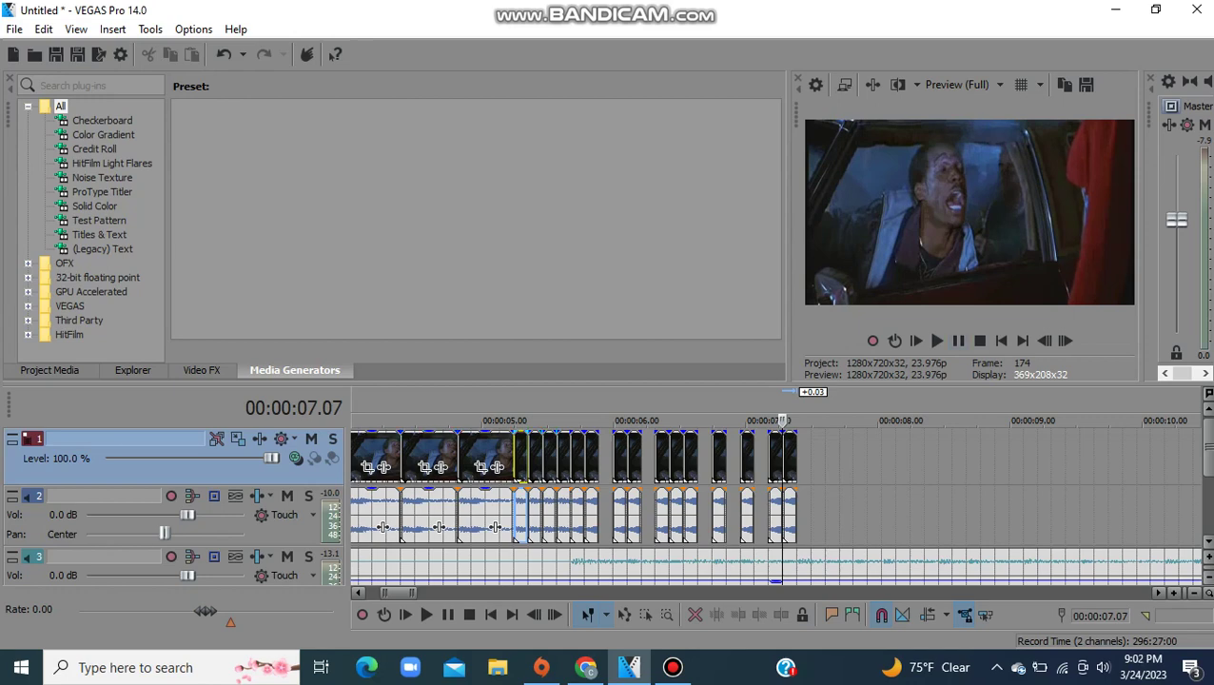
left_click(520, 456)
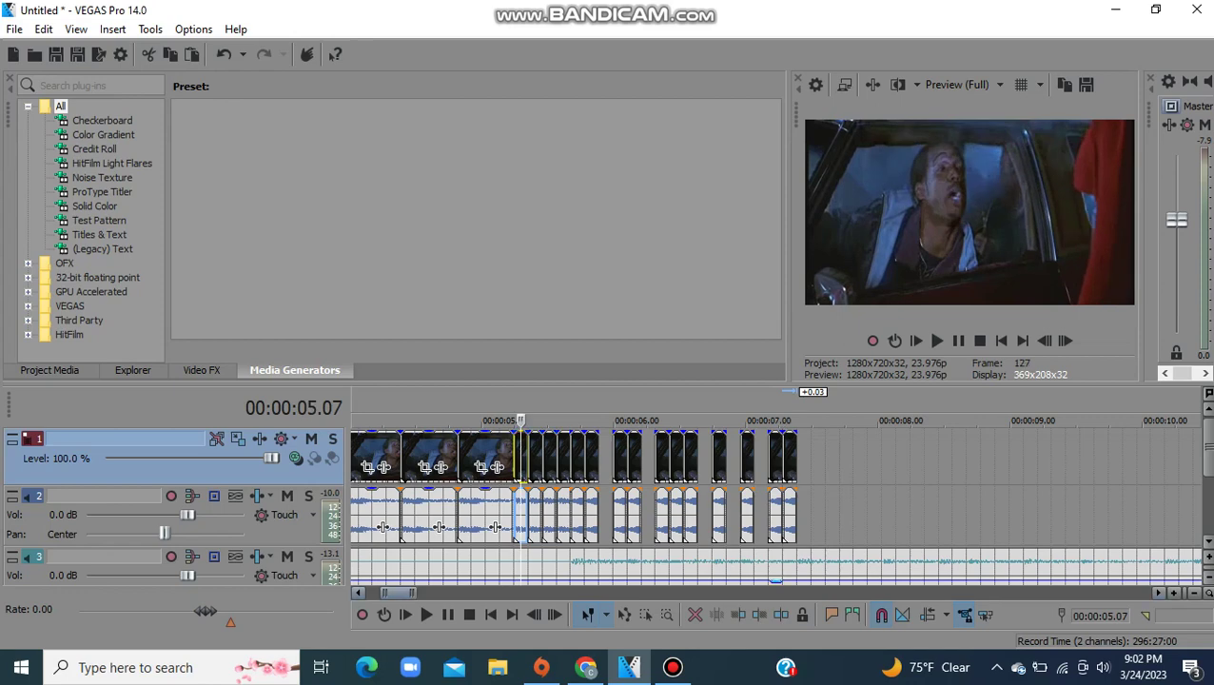
left_click(1174, 592)
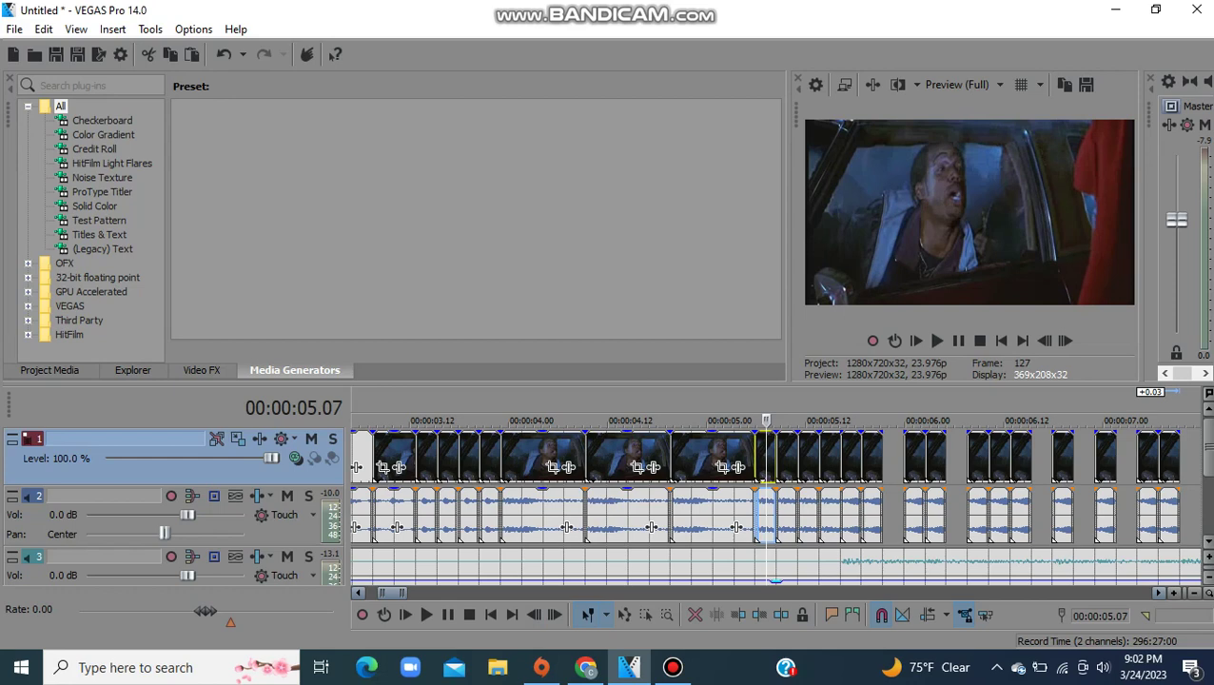
left_click_drag(393, 593, 401, 592)
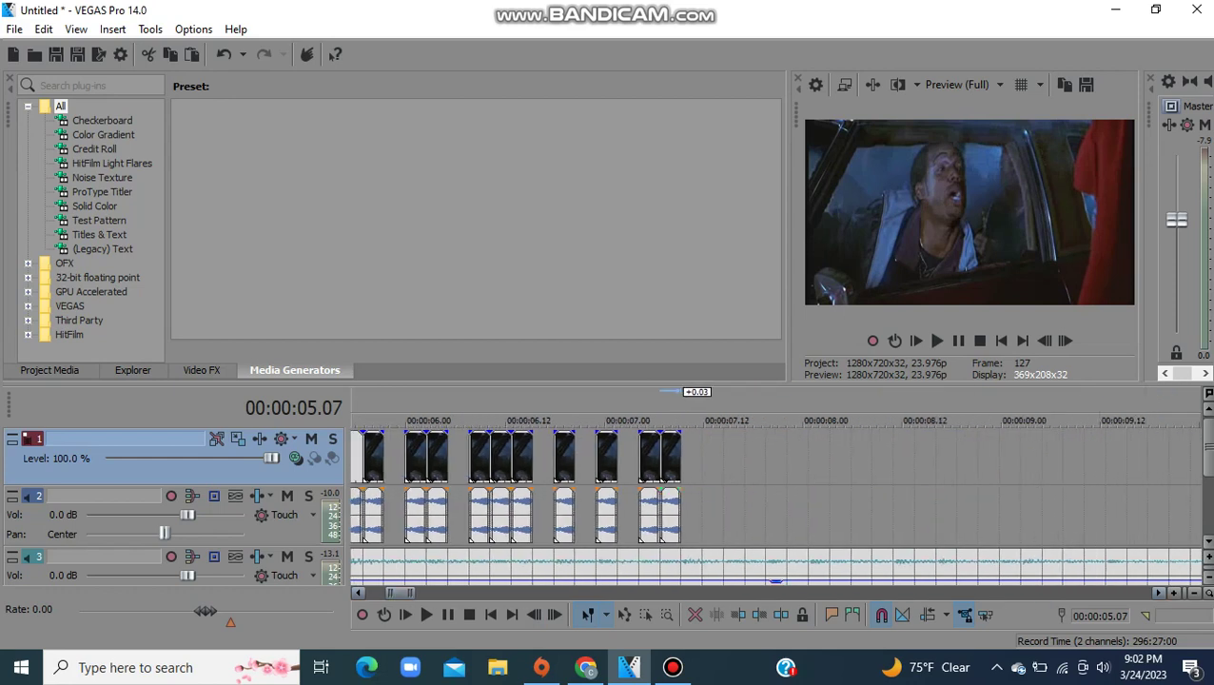
left_click(682, 459)
key("ctrl+v")
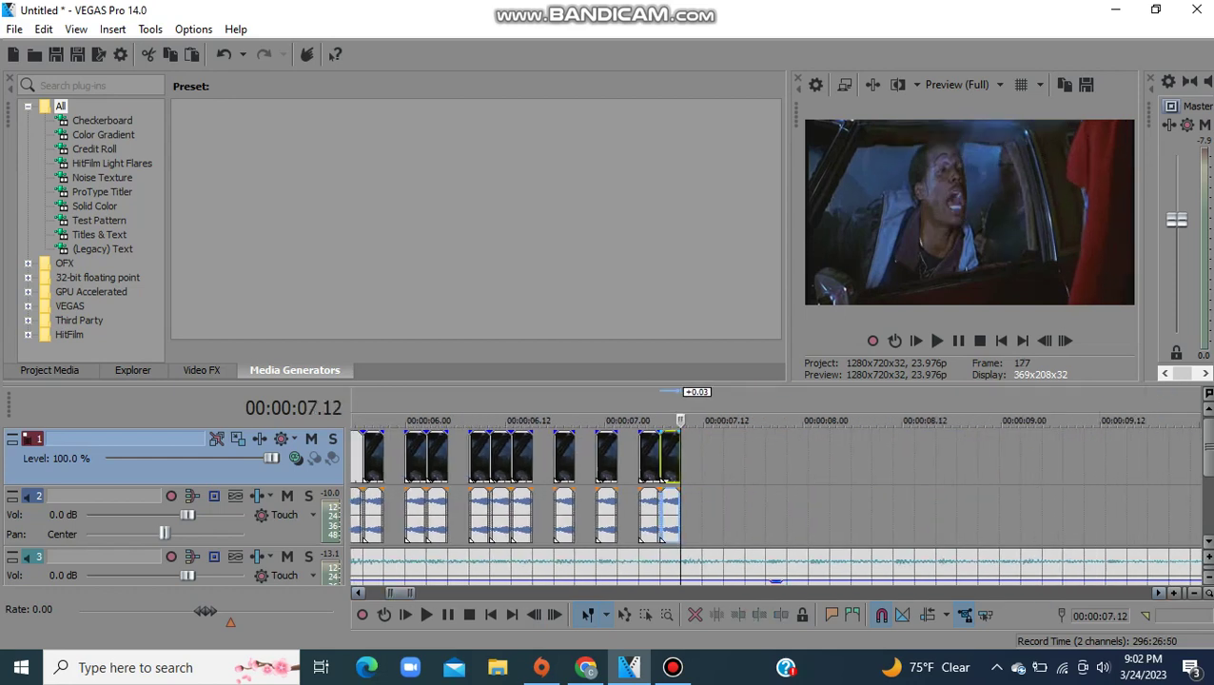
left_click(814, 476)
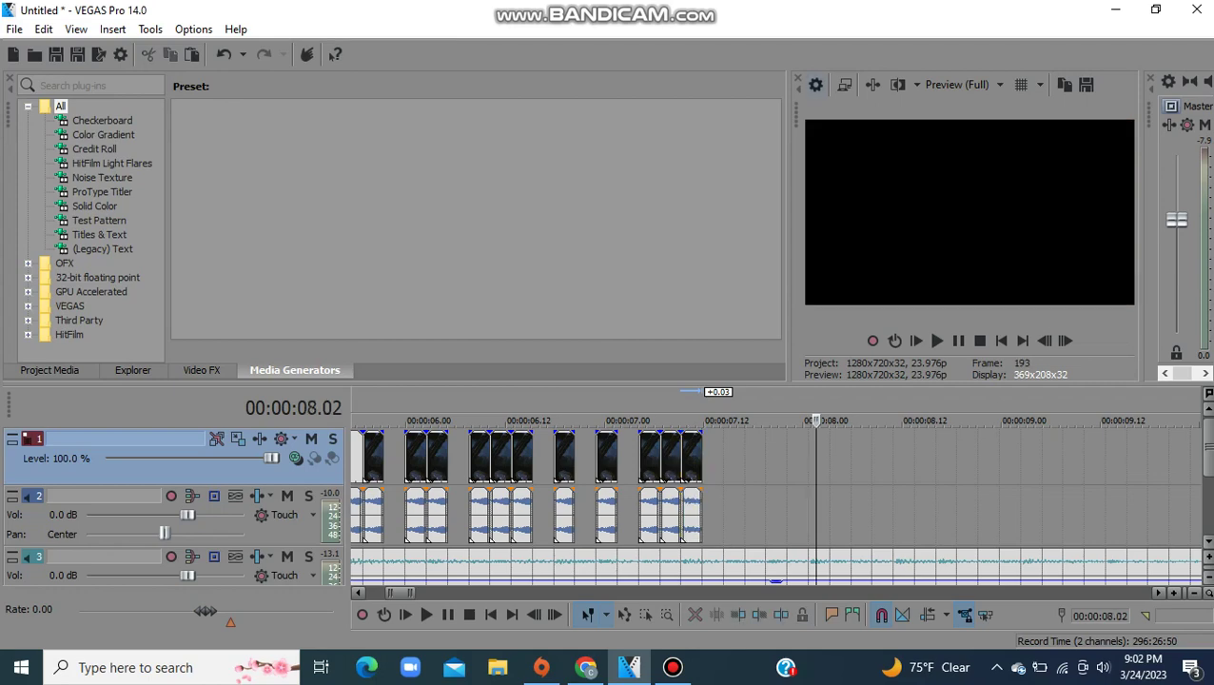
Step: Set the note that gets one beat to Half in the project's ruler properties and apply it
key("alt+Return")
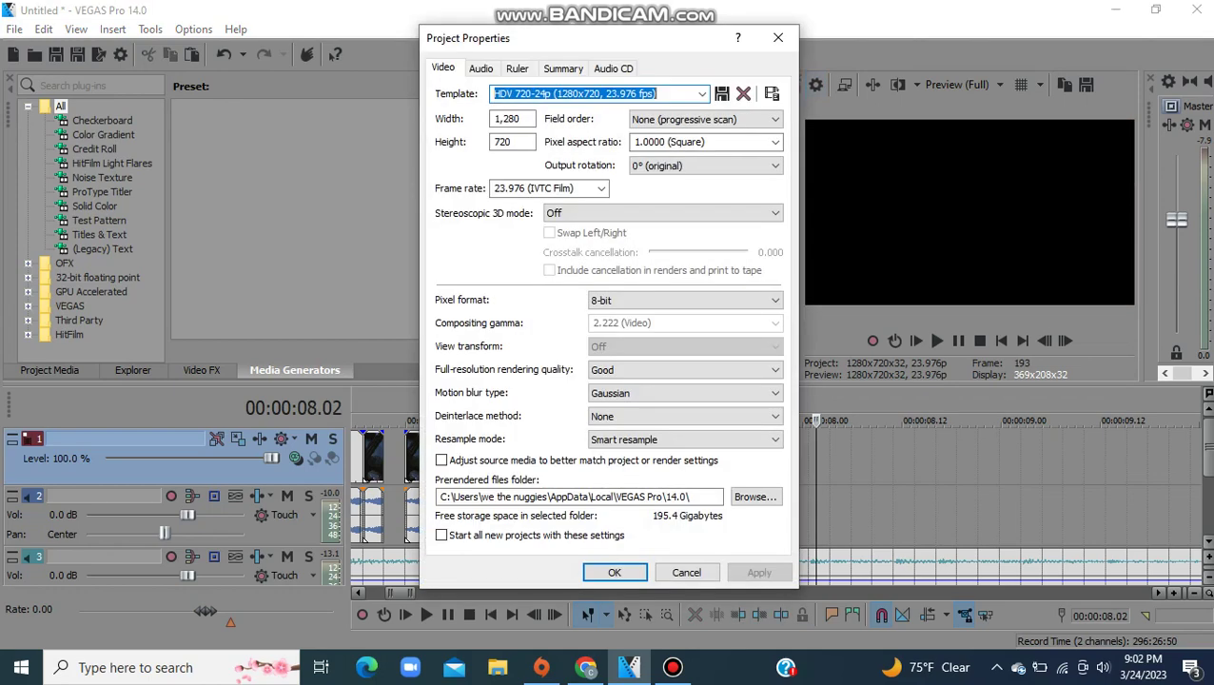
left_click(517, 69)
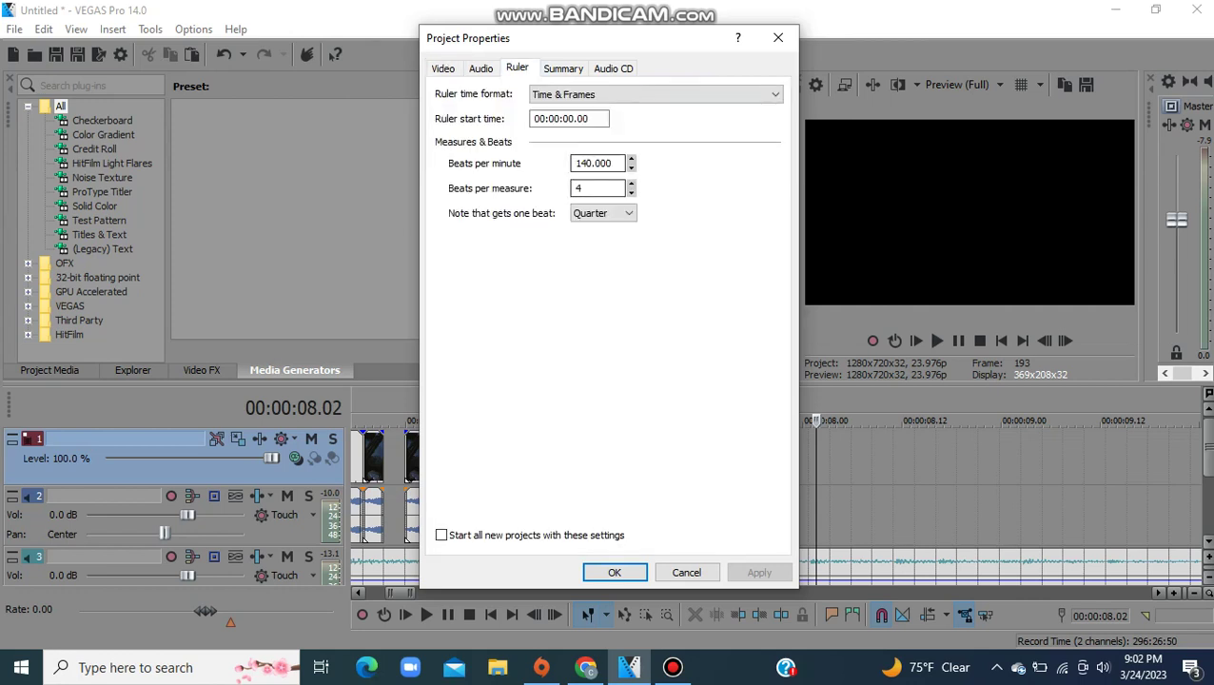
left_click(604, 213)
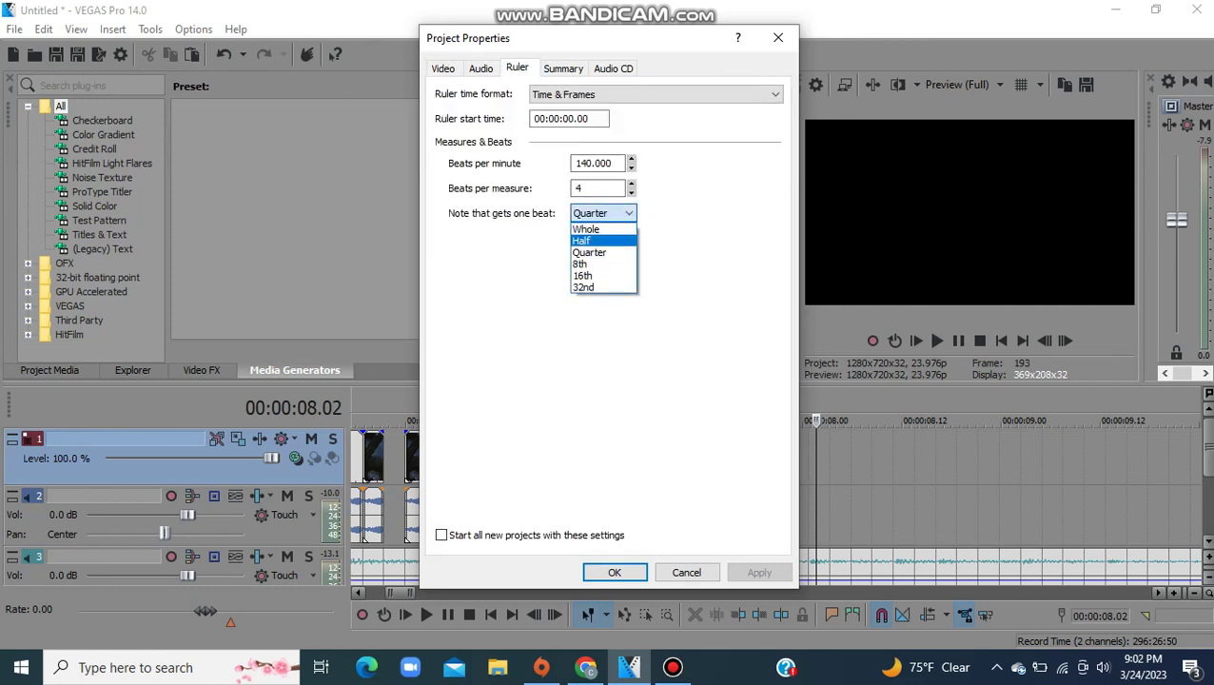
left_click(599, 240)
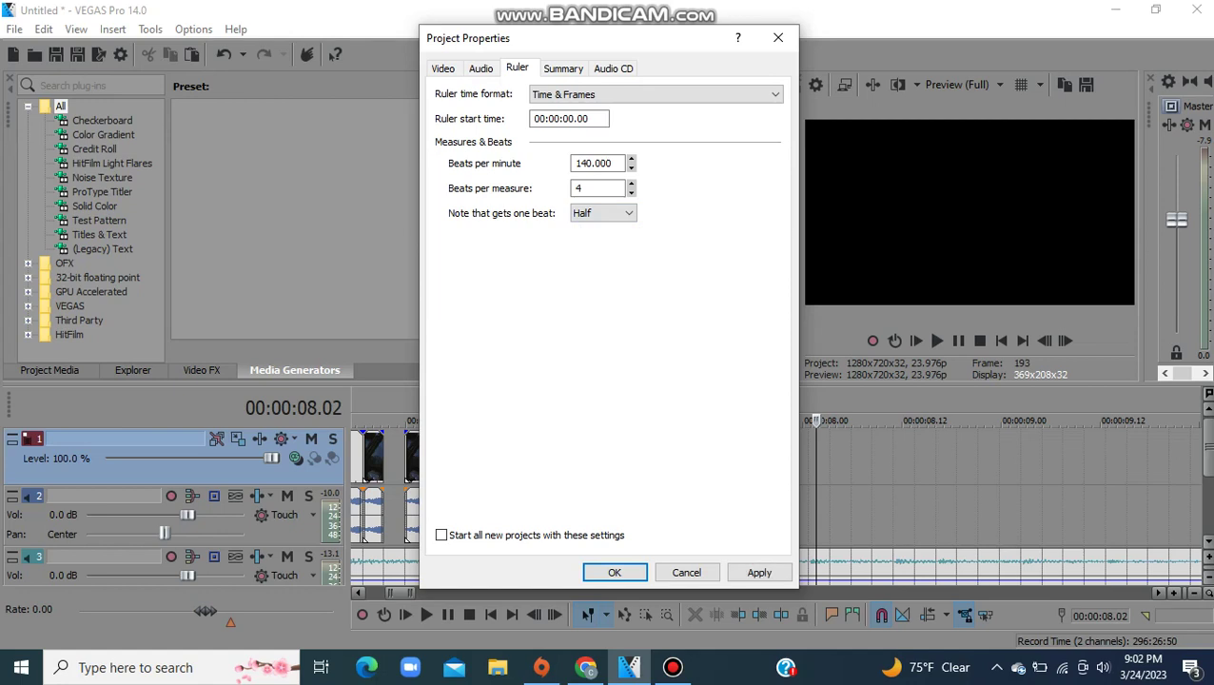
left_click(759, 572)
left_click(614, 573)
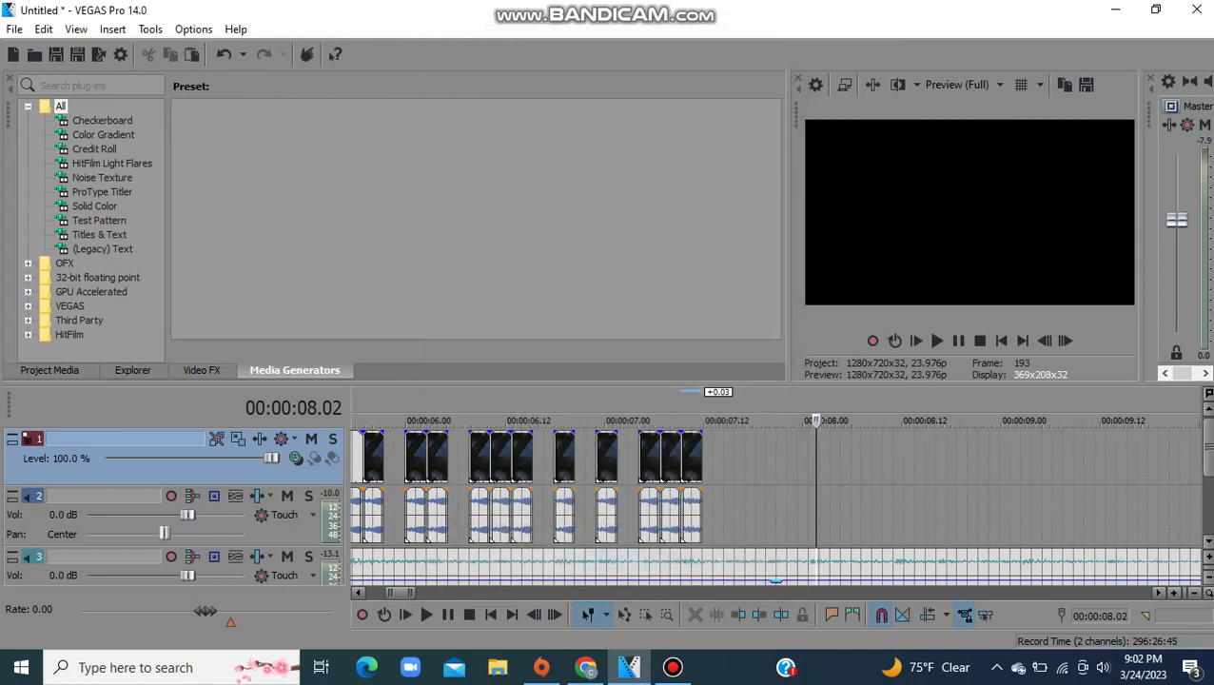
Step: Trim the last short piece to half its length and paste a copy of it directly after at 00:00:07.11
left_click_drag(702, 459, 692, 458)
key("ctrl+alt+Left")
key("ctrl+alt+Left")
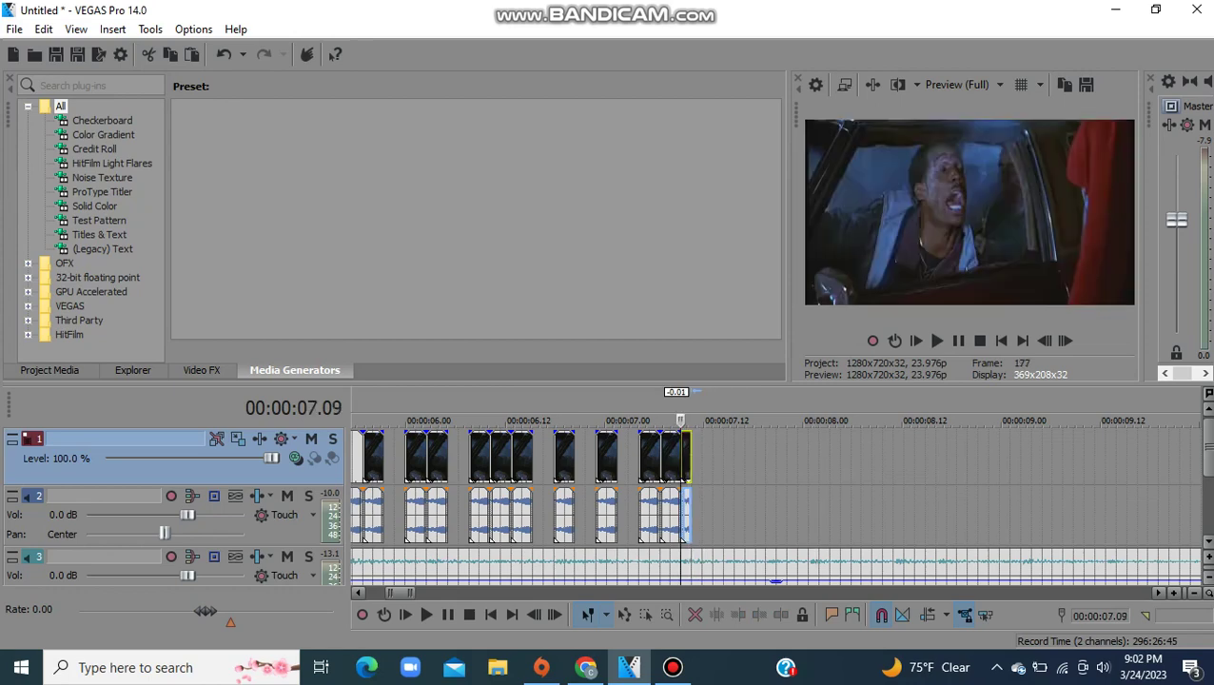
key("ctrl+alt+Right")
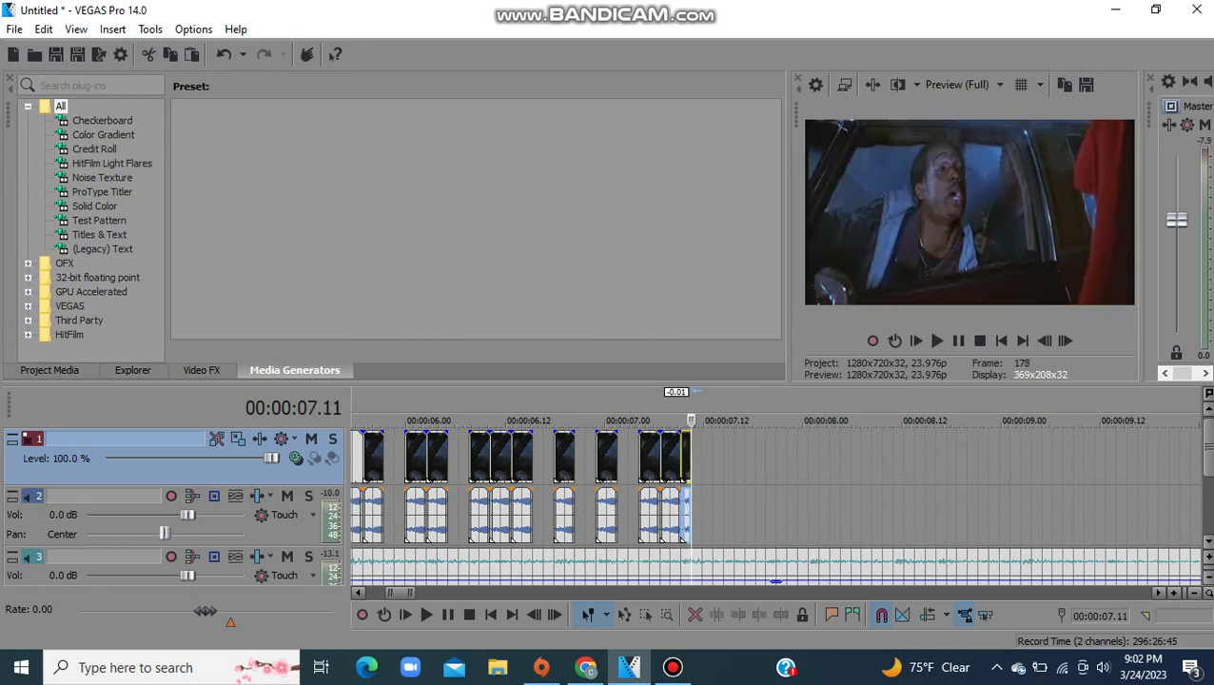
key("ctrl+v")
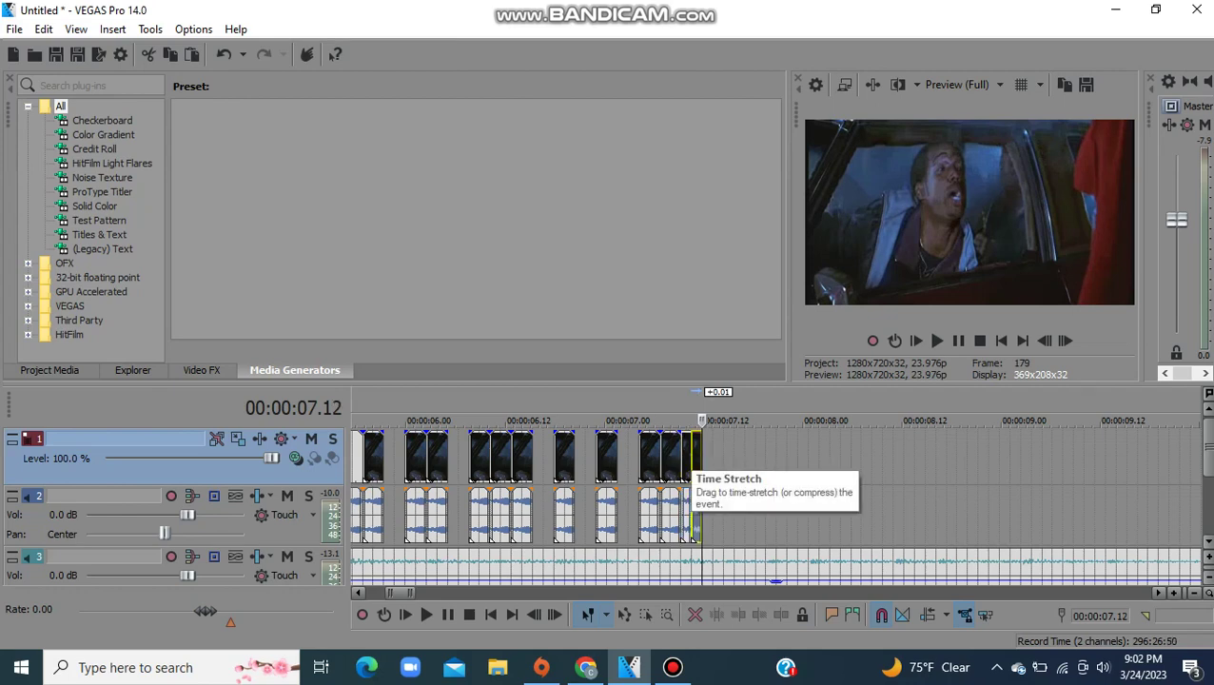
Step: Play back the newly added pieces from 00:00:07.02
left_click(765, 471)
left_click(614, 460)
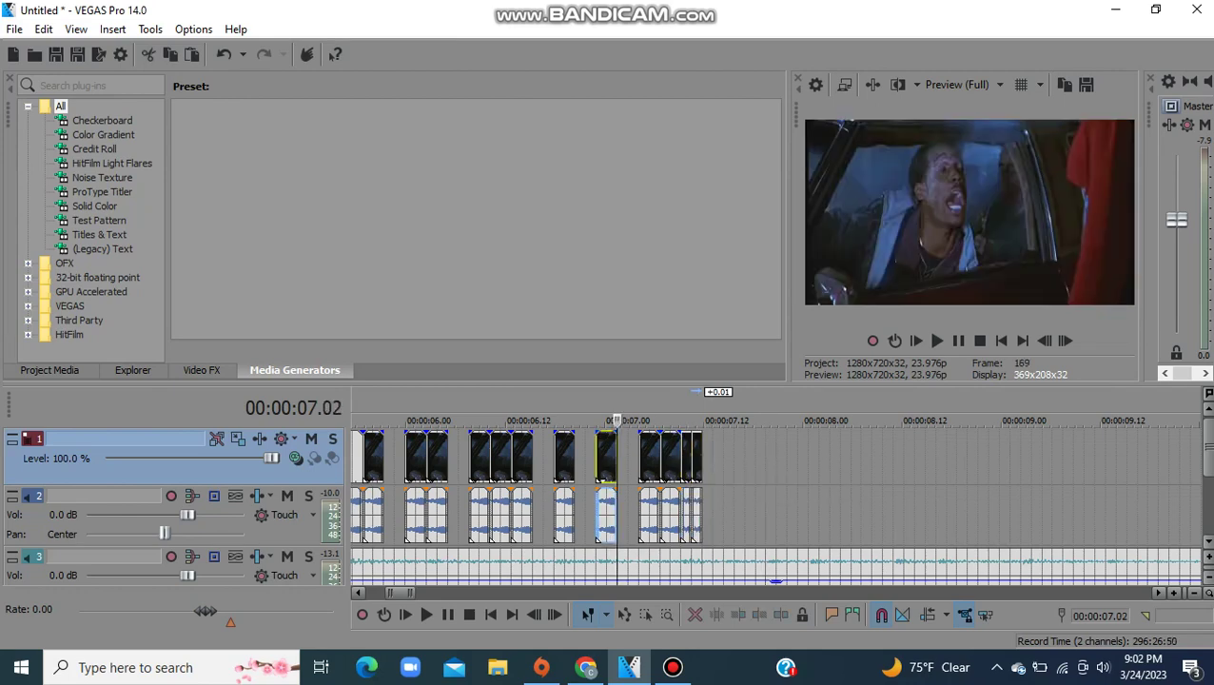
key("space")
key("Return")
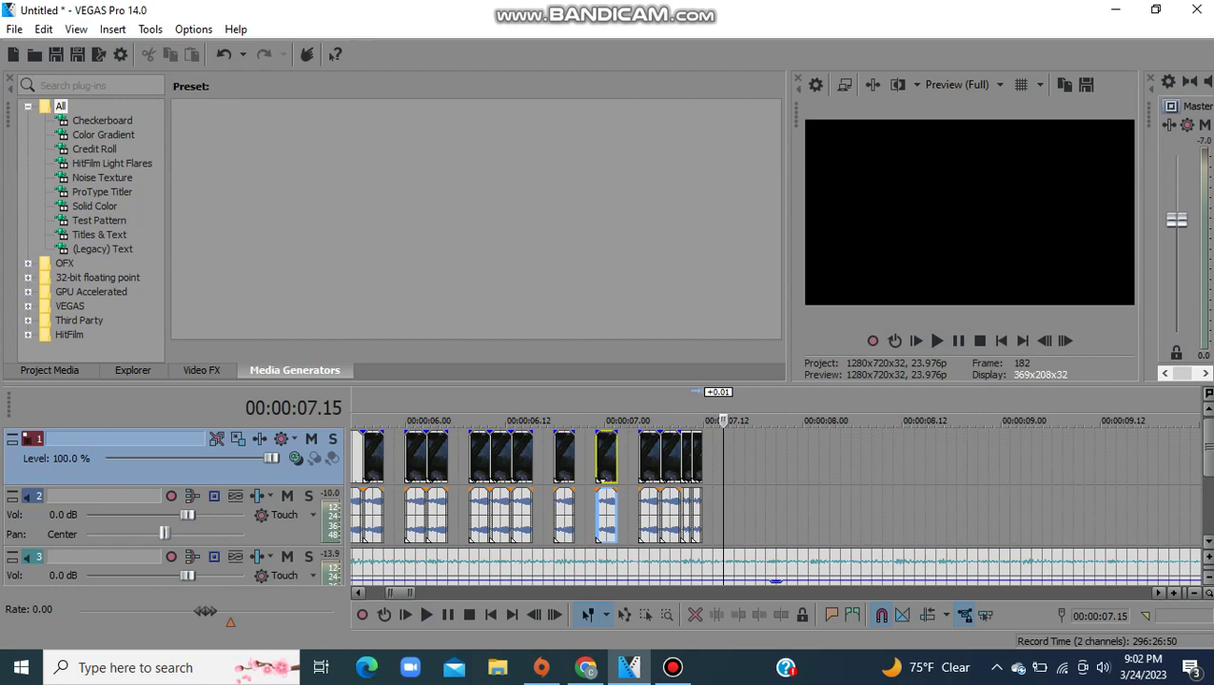
Step: Flip the last half-length video piece horizontally in Event Pan/Crop
left_click(692, 456)
right_click(694, 457)
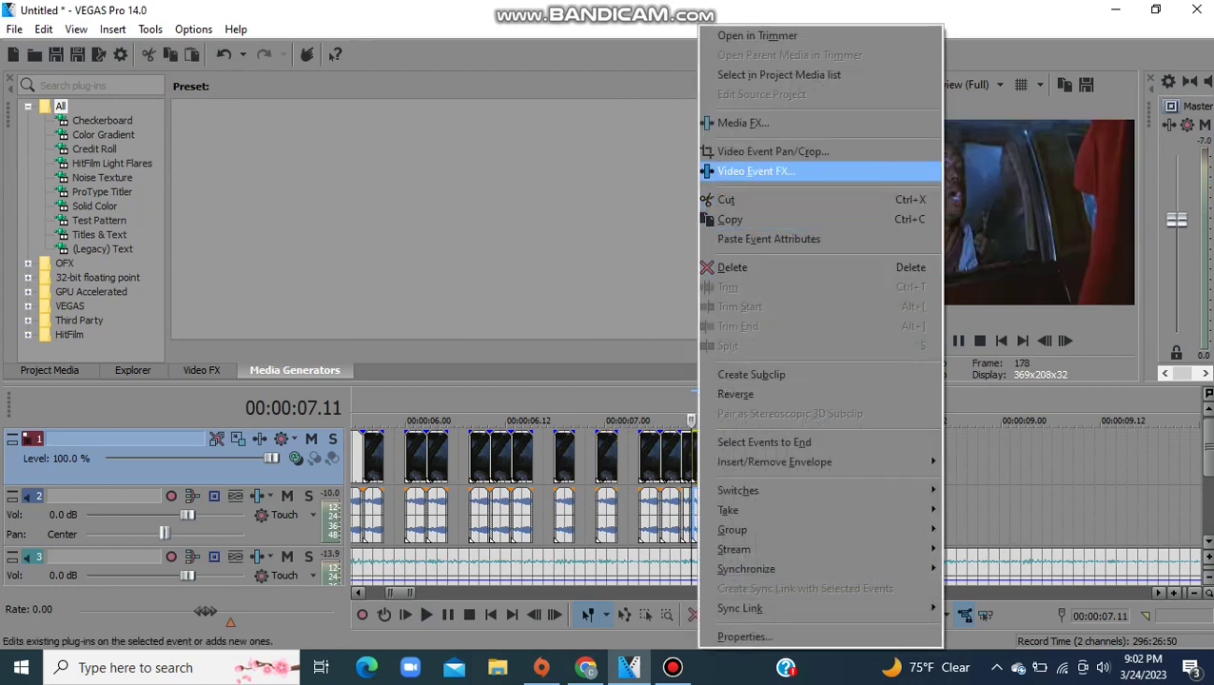
left_click(773, 151)
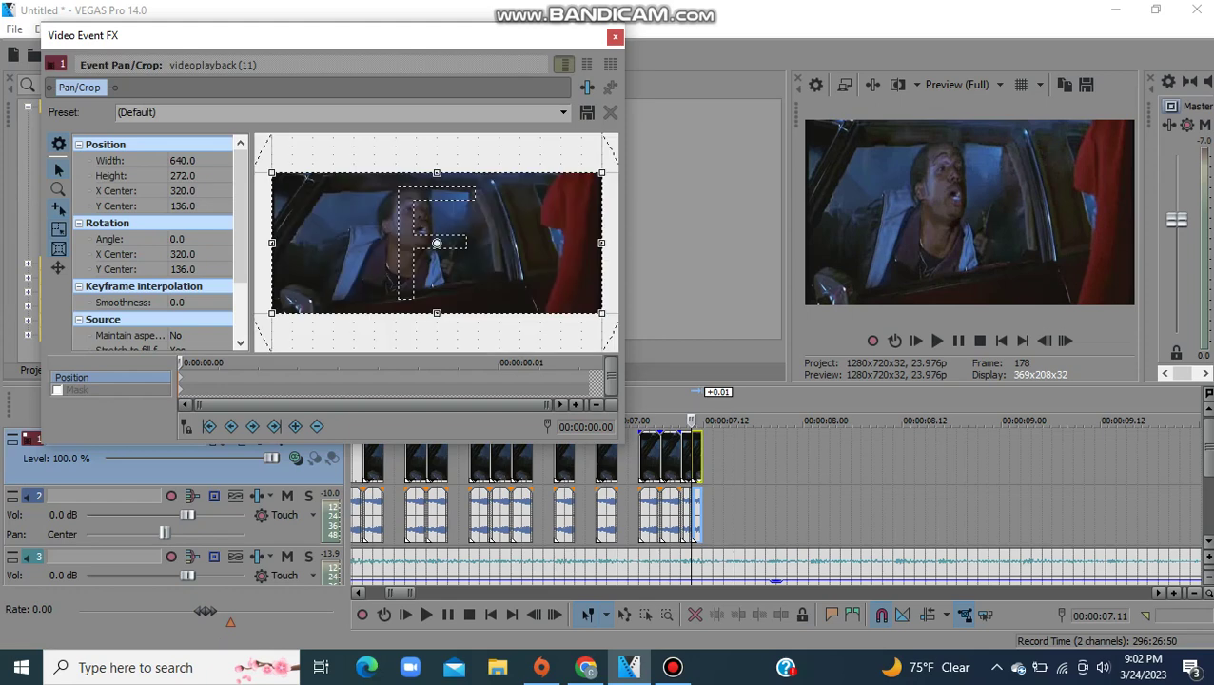
right_click(428, 244)
left_click(467, 298)
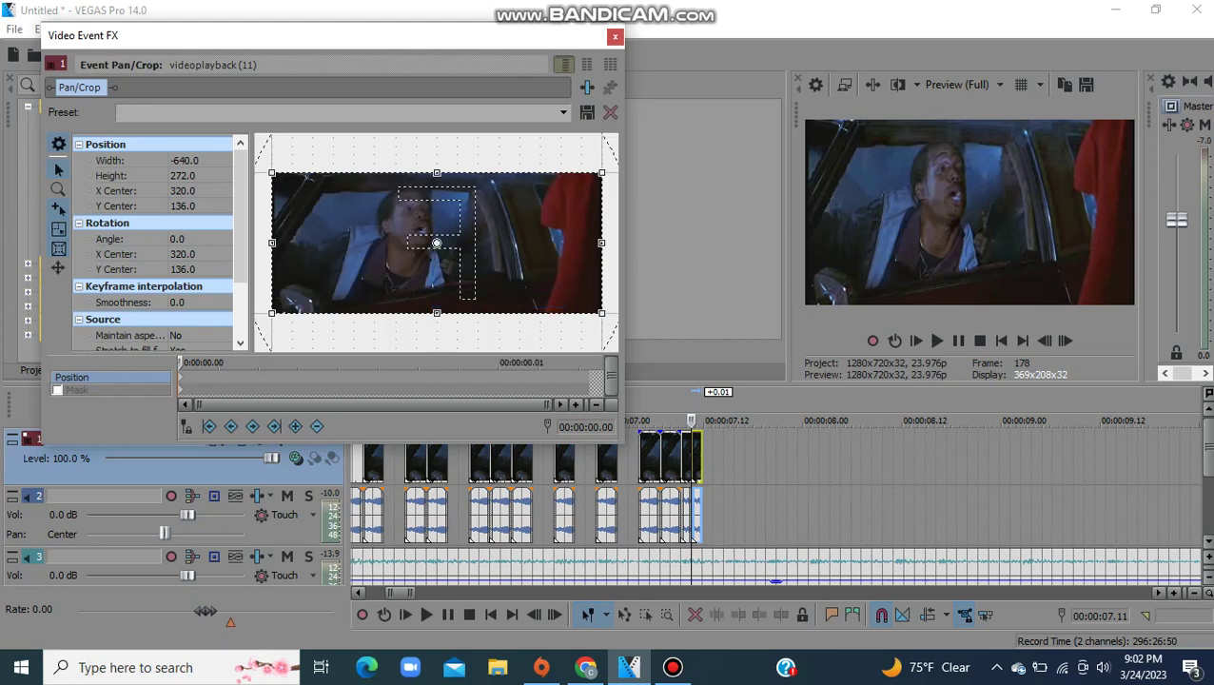
left_click(615, 36)
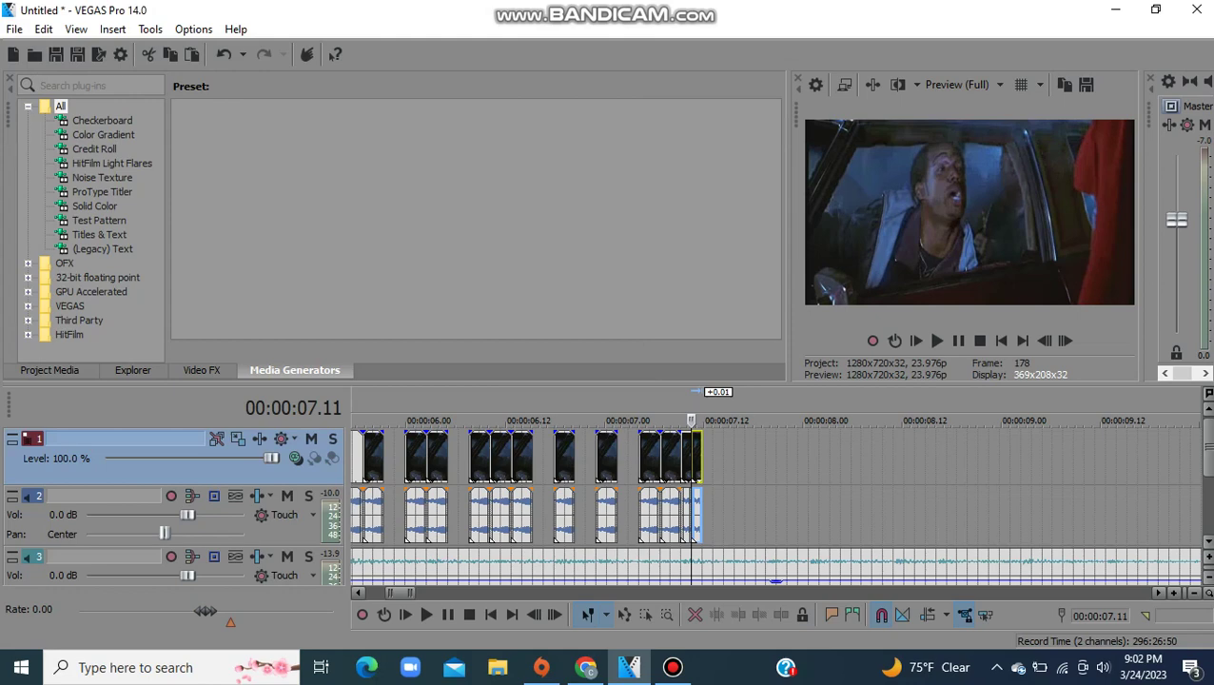
Step: Set the note that gets one beat back to Quarter in the project's ruler properties and apply it
left_click(51, 370)
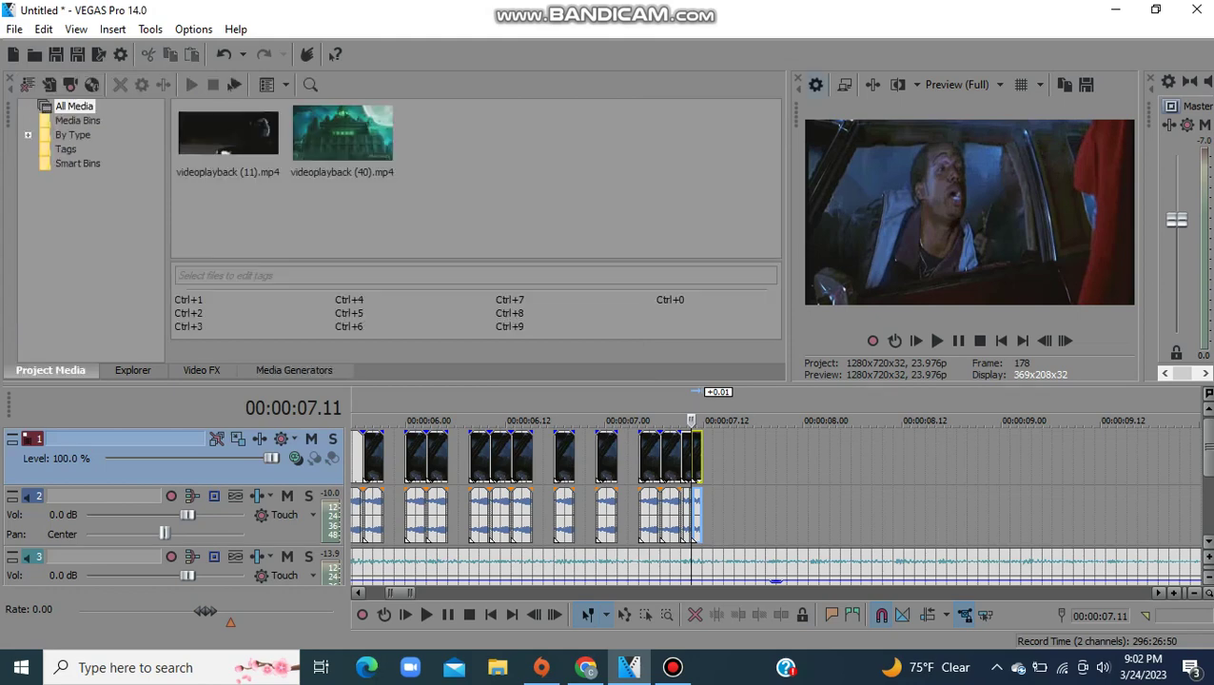
key("alt+Return")
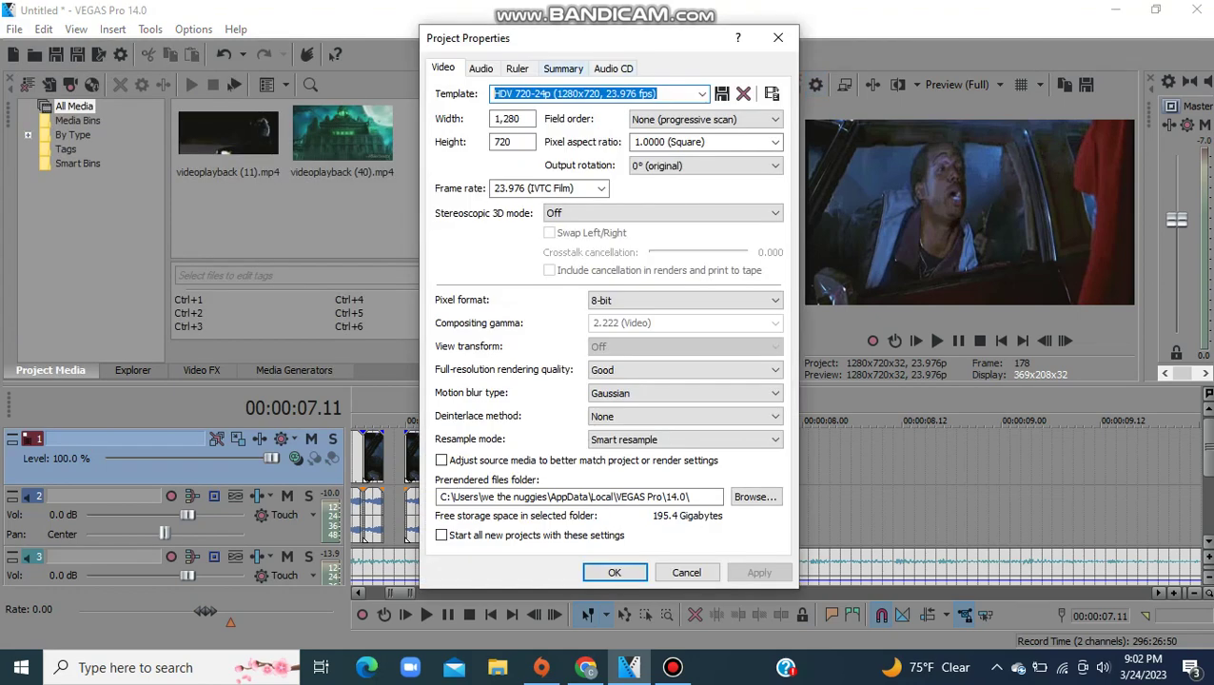
left_click(518, 68)
left_click(605, 213)
left_click(589, 252)
left_click(758, 572)
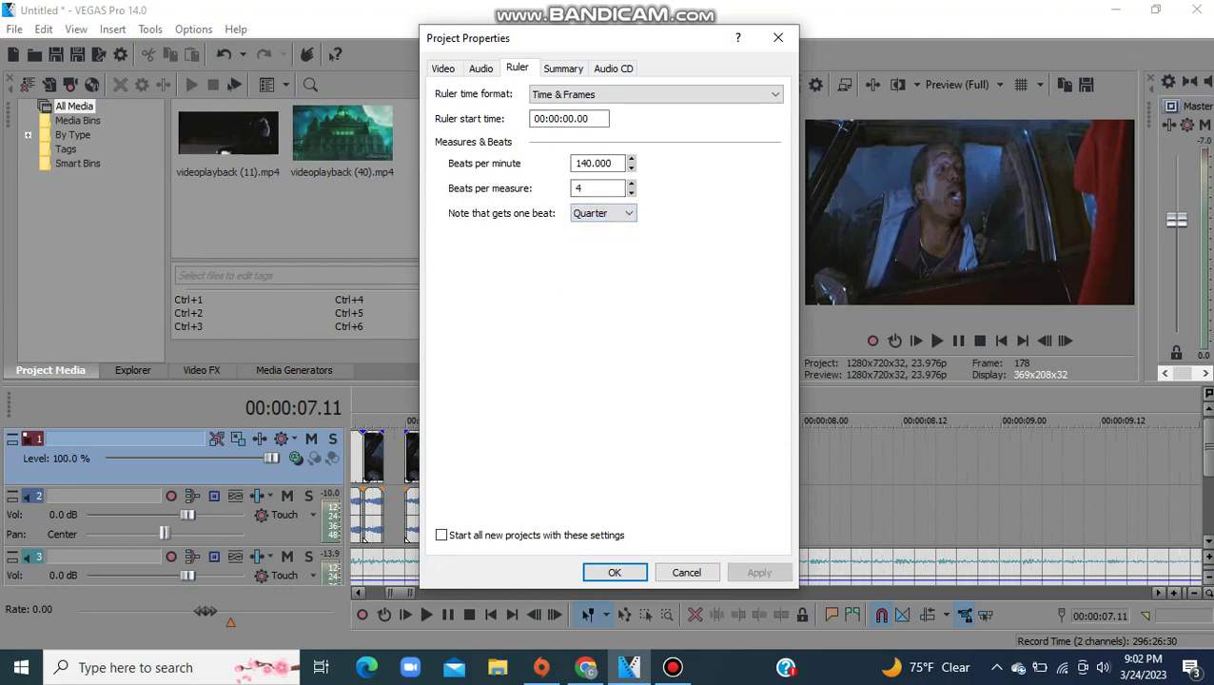
key("Return")
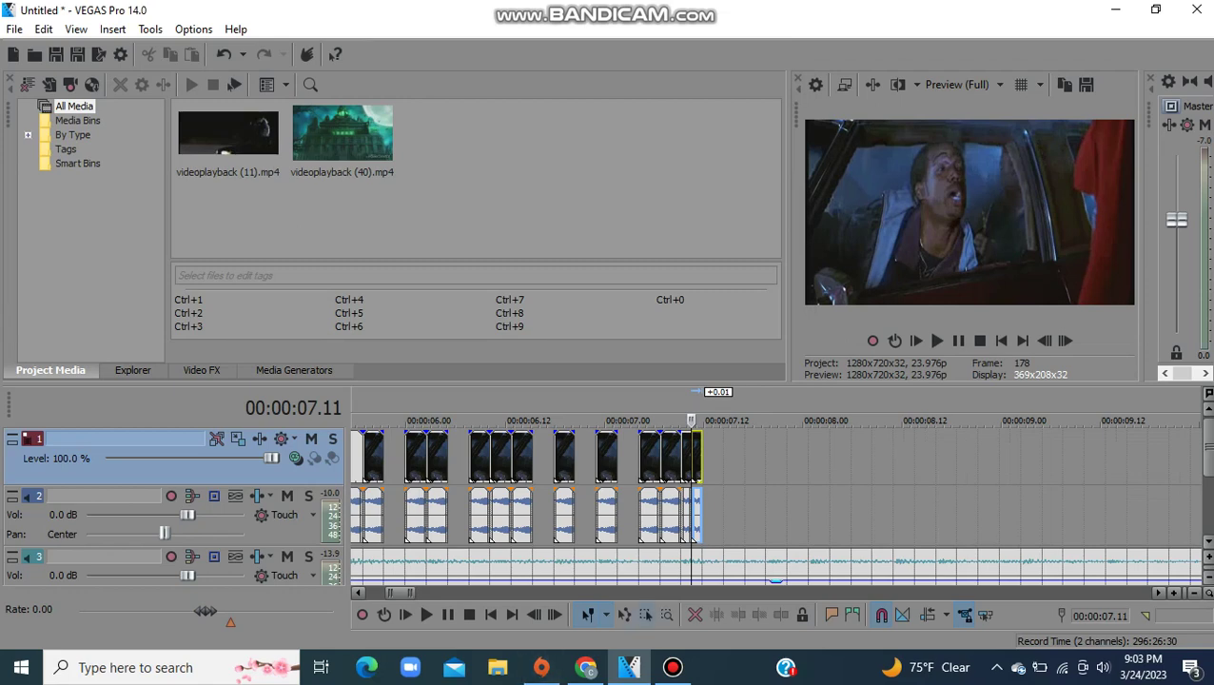
Step: Select and copy the last two half-length pieces together with their audio
left_click(646, 615)
left_click_drag(722, 492, 700, 526)
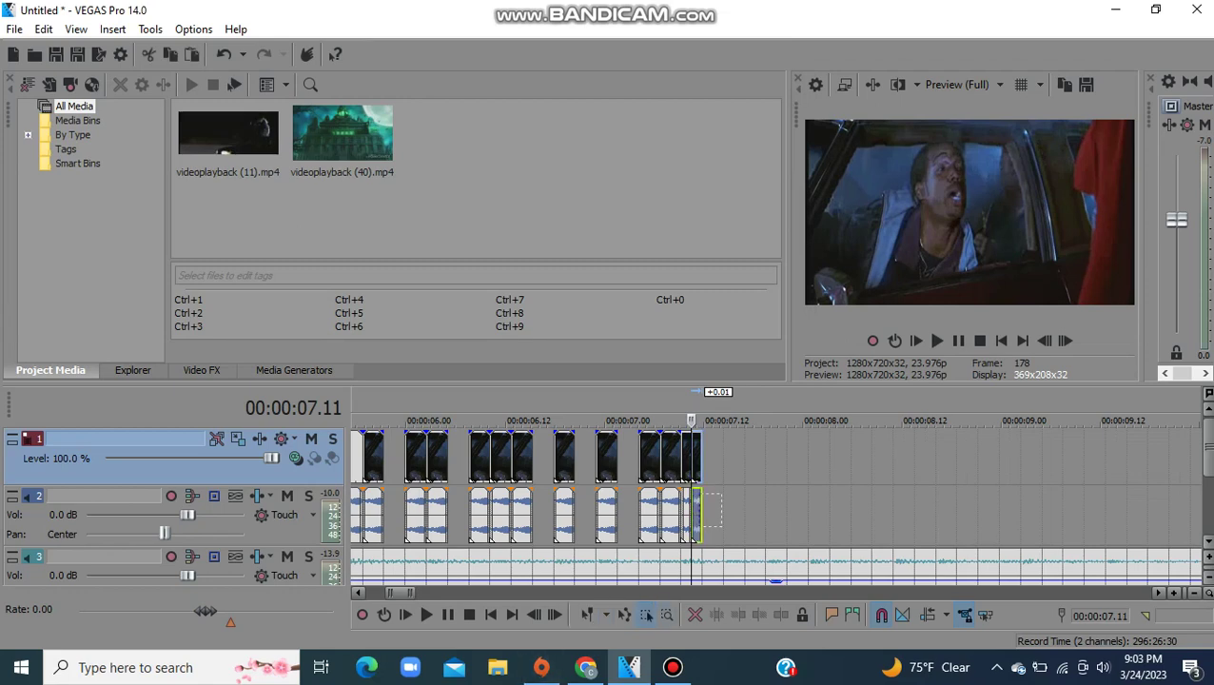
key("s")
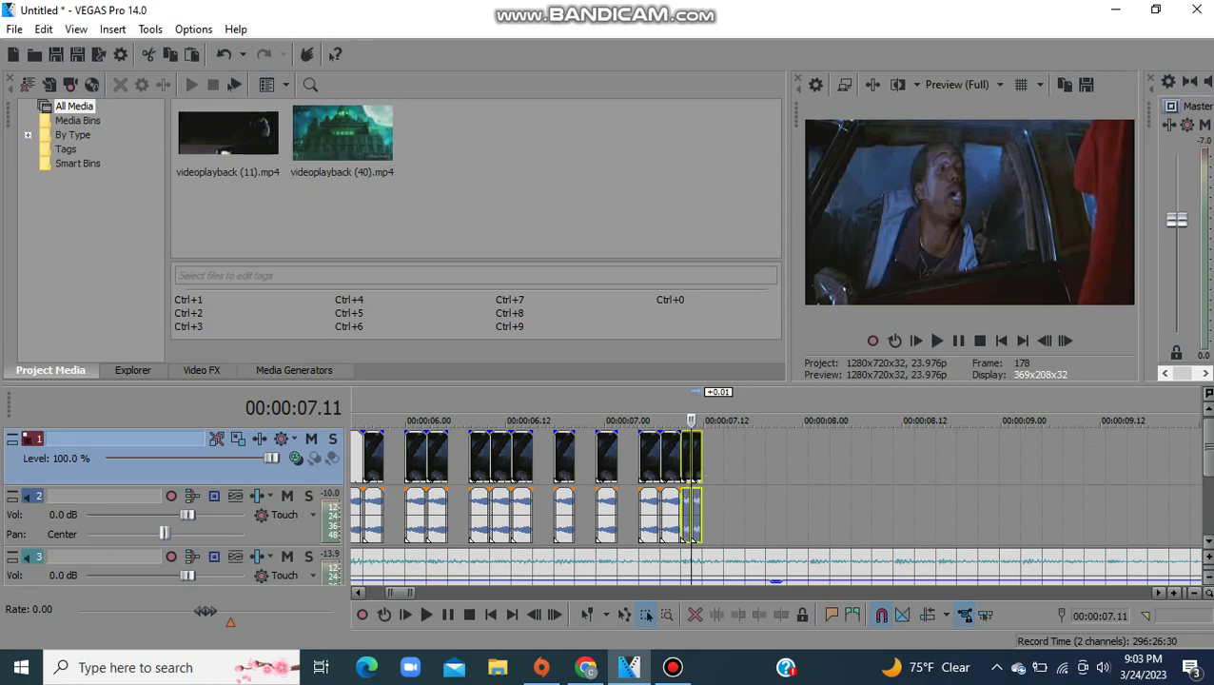
left_click(587, 615)
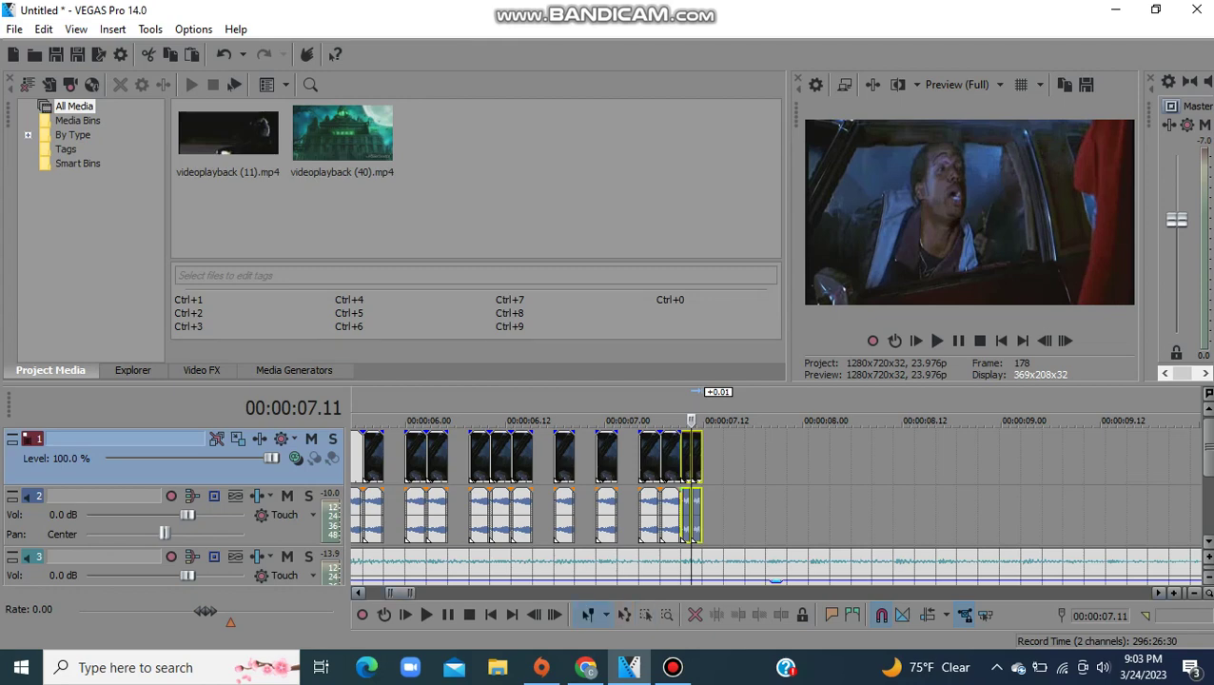
Step: Paste the copied pair twice at 00:00:07.12, once after a small gap and three times after another small gap
left_click(763, 466)
left_click(703, 466)
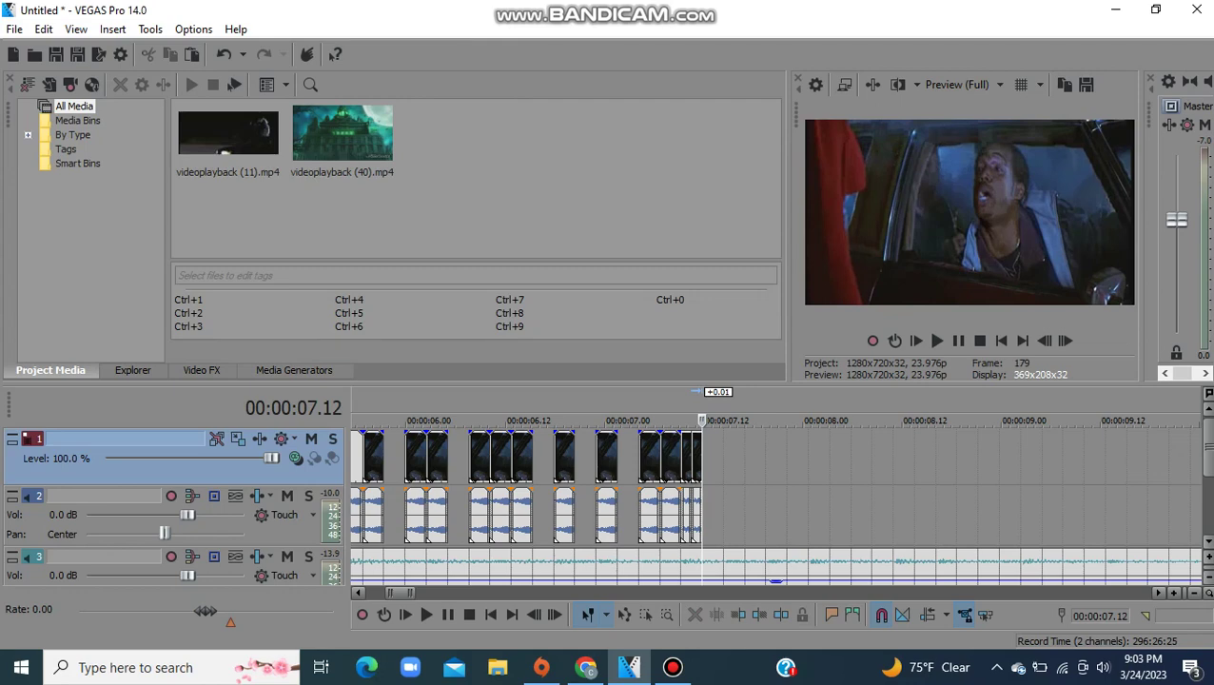
key("ctrl+v")
key("ctrl+v")
key("ctrl+v")
left_click(807, 459)
key("ctrl+v")
key("ctrl+v")
key("ctrl+v")
Step: Paste the pair three times at 00:00:08.11, three times after a small gap and once after another small gap
left_click(892, 458)
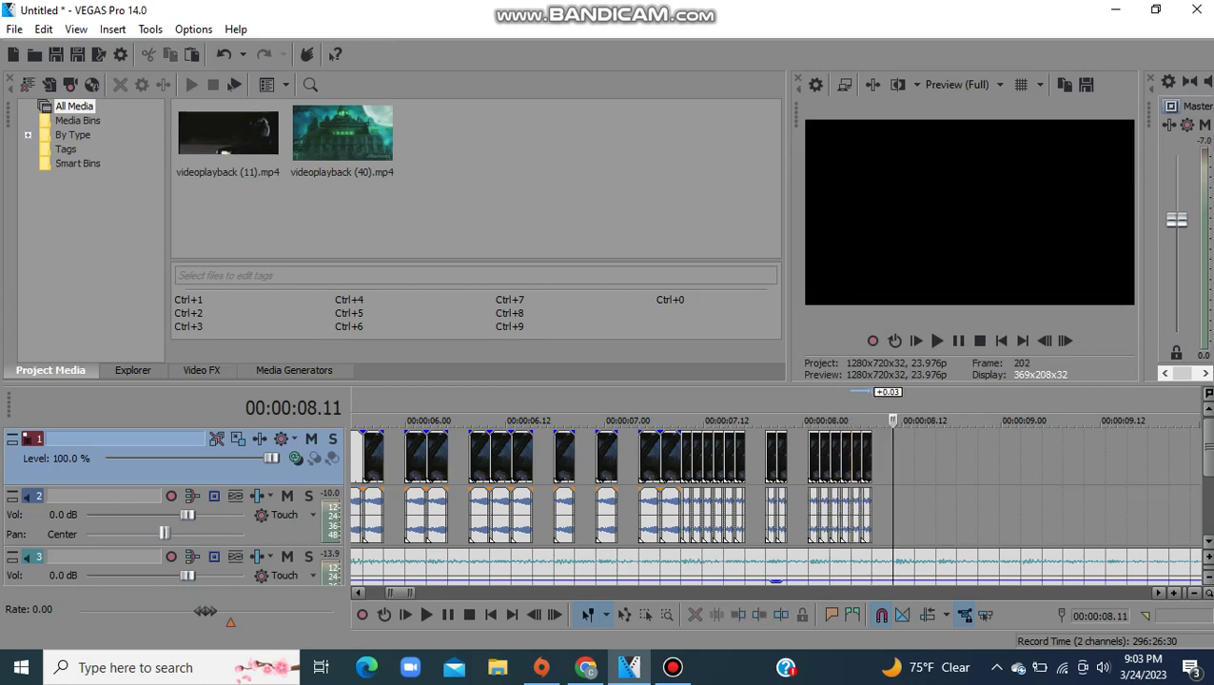
key("ctrl+v")
key("ctrl+v")
key("ctrl+v")
left_click(978, 459)
key("ctrl+v")
key("ctrl+v")
key("ctrl+v")
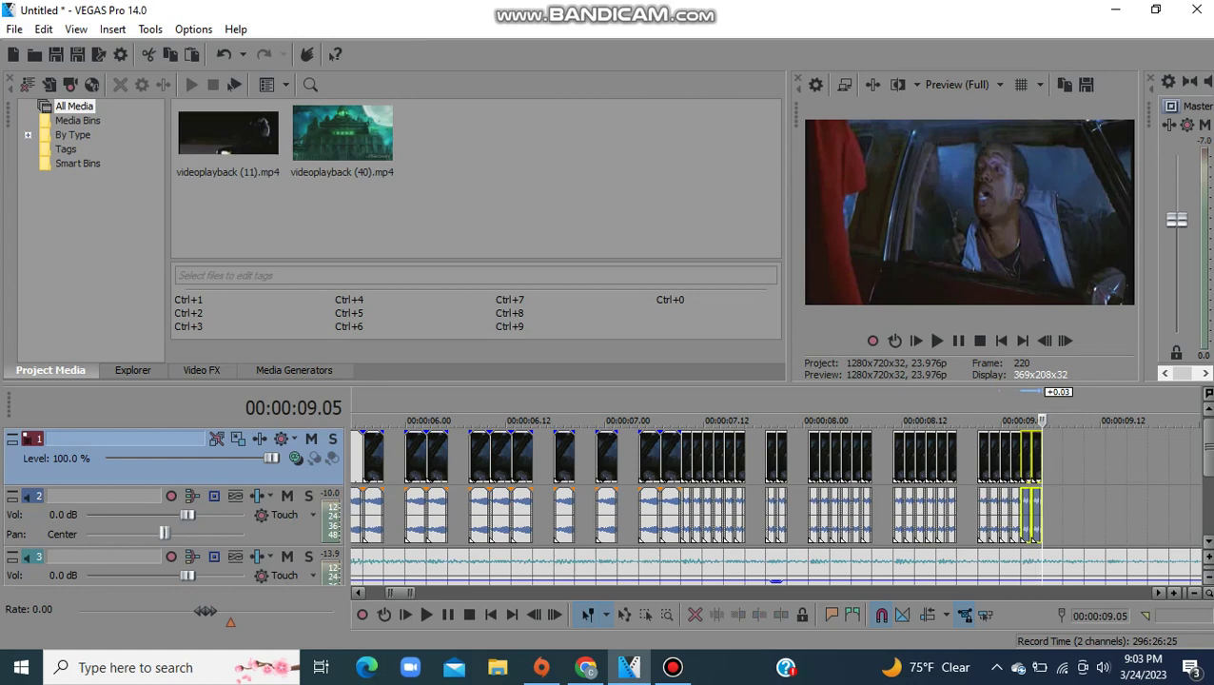
left_click(1062, 458)
key("ctrl+v")
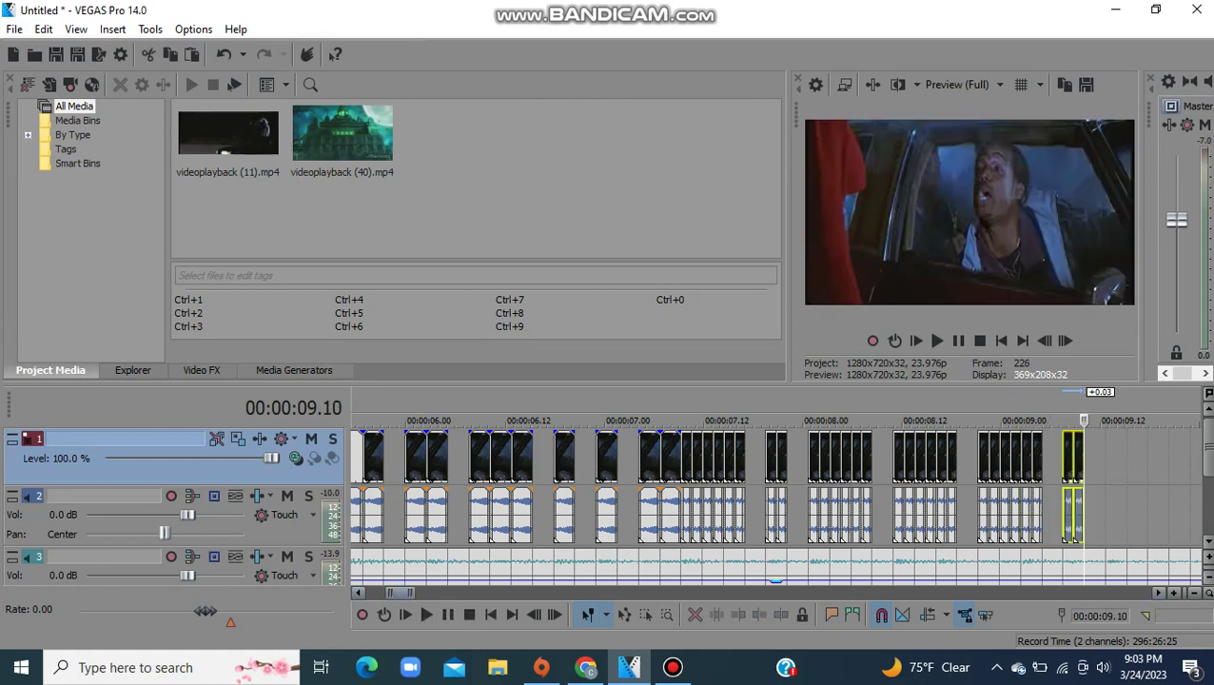
Step: Play the sequence from the beginning of the timeline to review the stutter pieces against the background audio
scroll(776, 504, "left", 3)
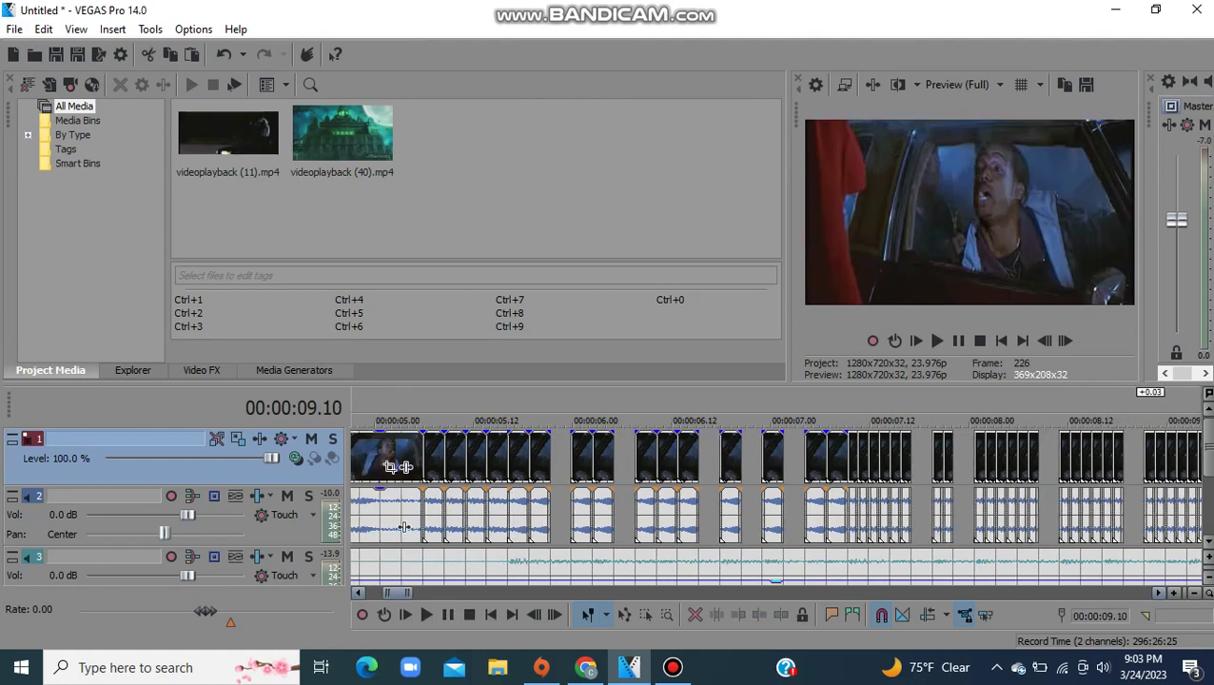
left_click(506, 515)
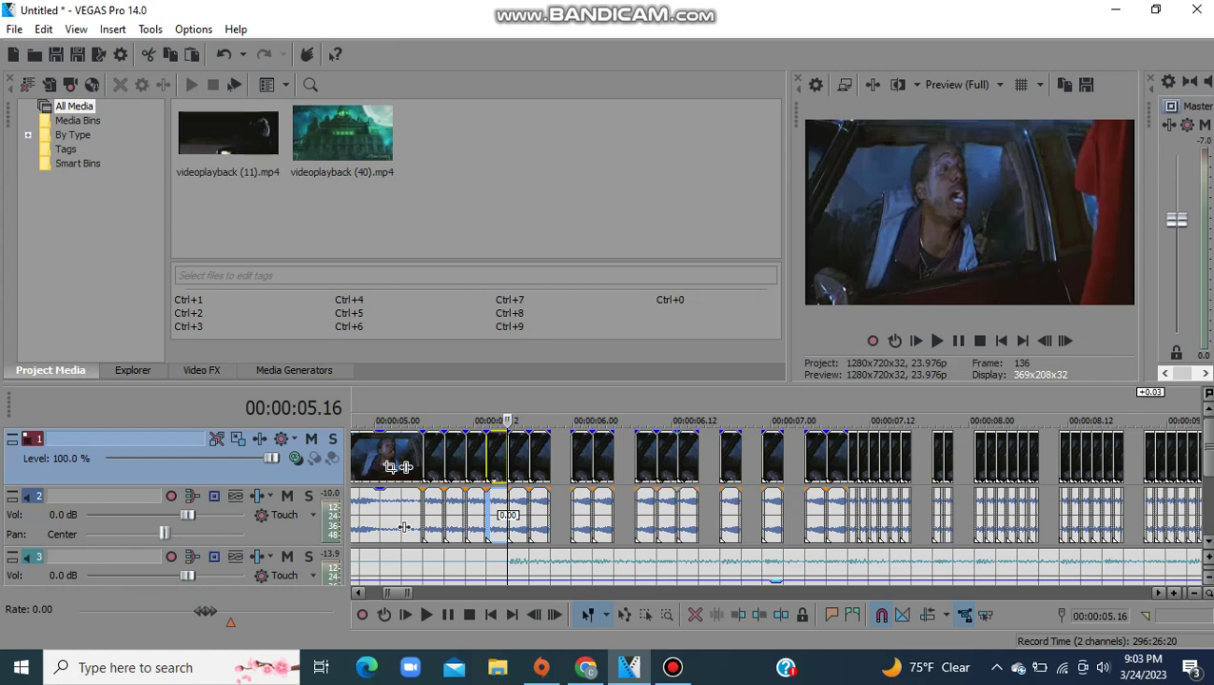
left_click_drag(398, 593, 394, 593)
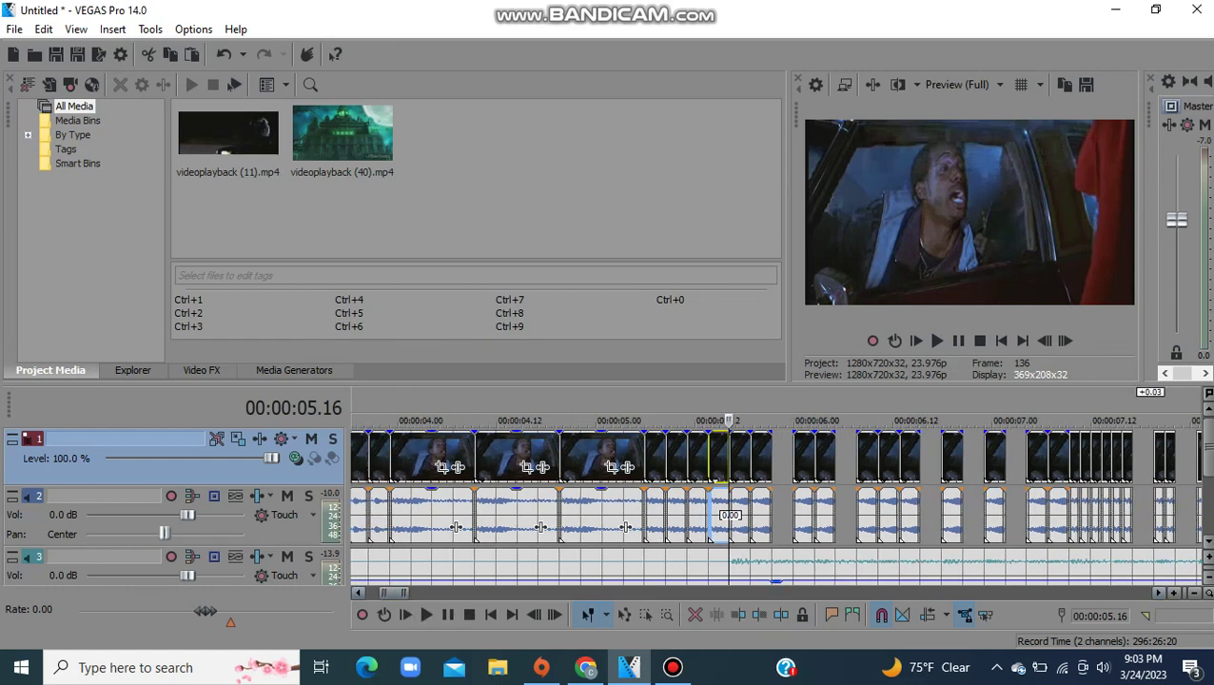
mouse_move(394, 592)
left_mouse_down()
mouse_move(407, 593)
mouse_move(383, 593)
left_mouse_up()
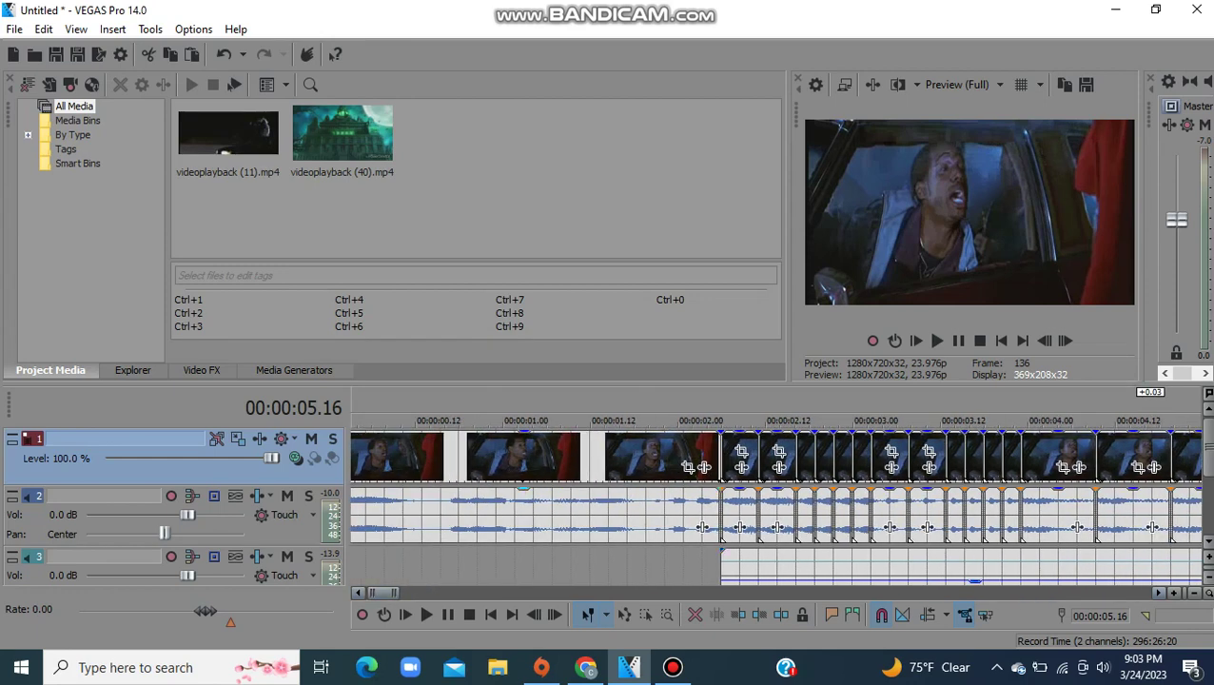
left_click(400, 494)
left_click(403, 459)
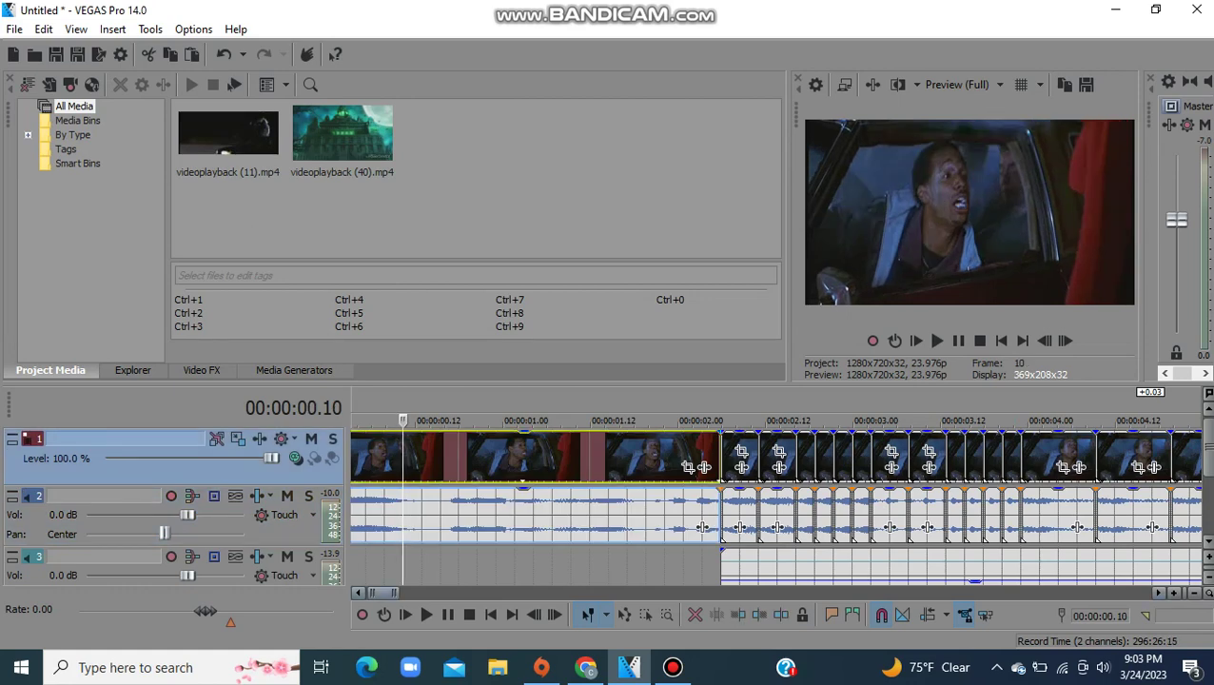
left_click_drag(383, 592, 379, 593)
left_click(354, 459)
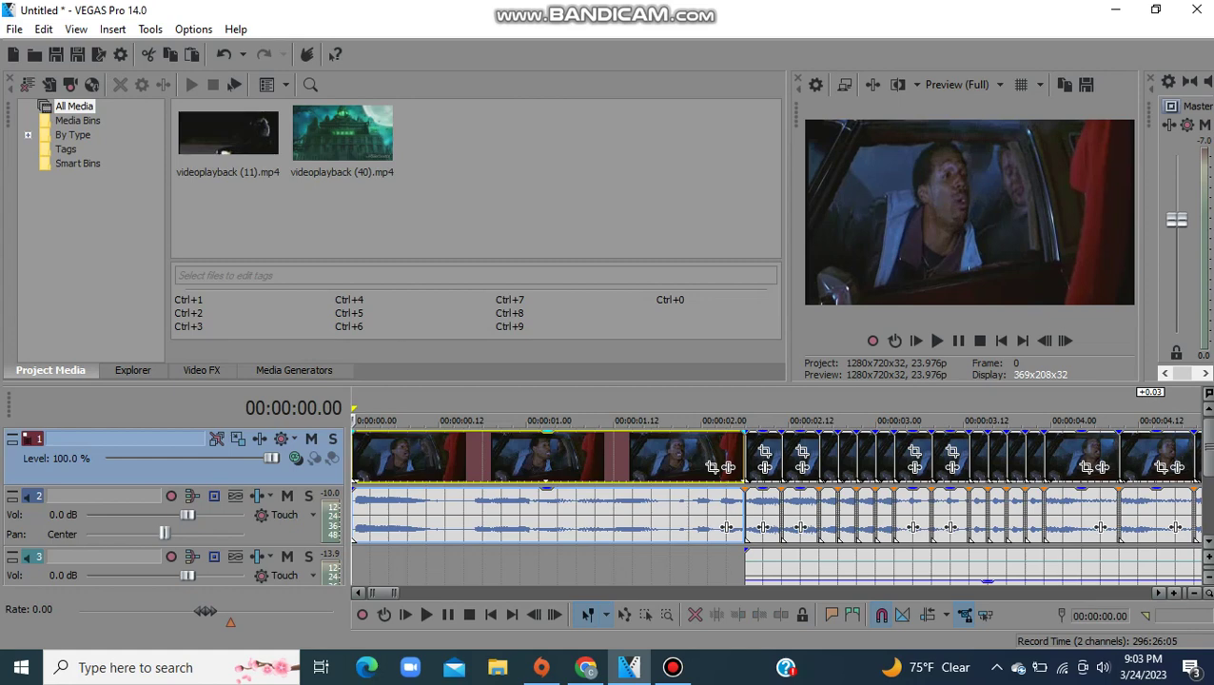
left_click(937, 339)
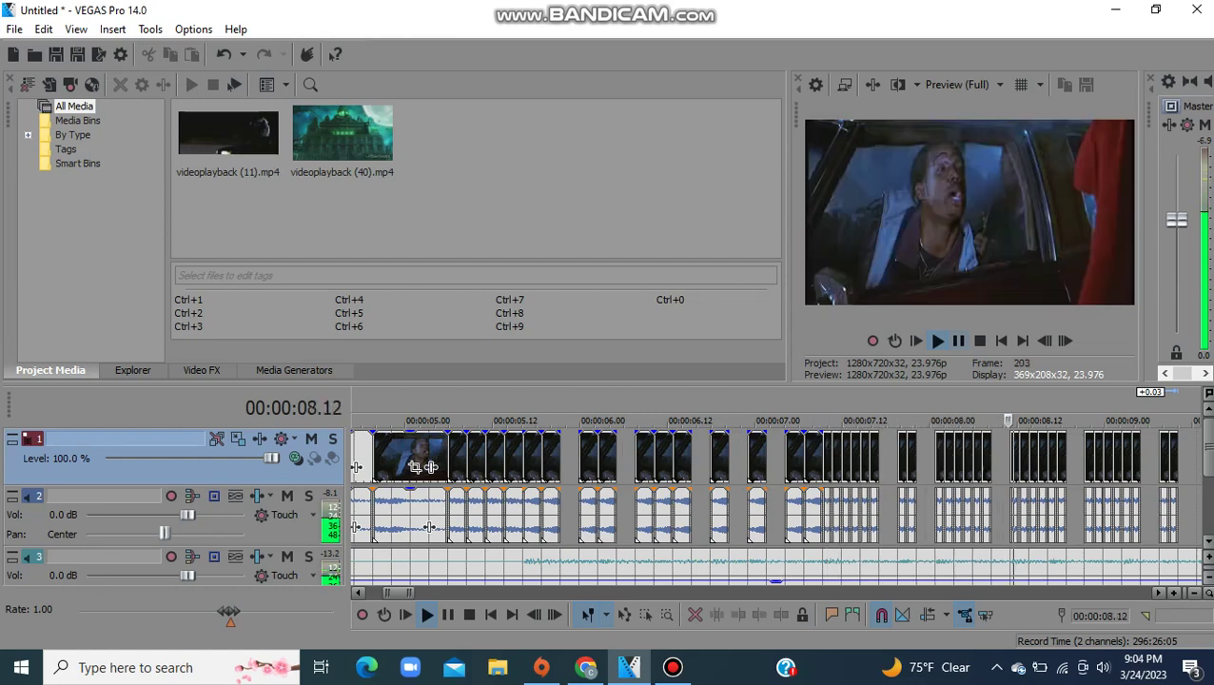
key("Return")
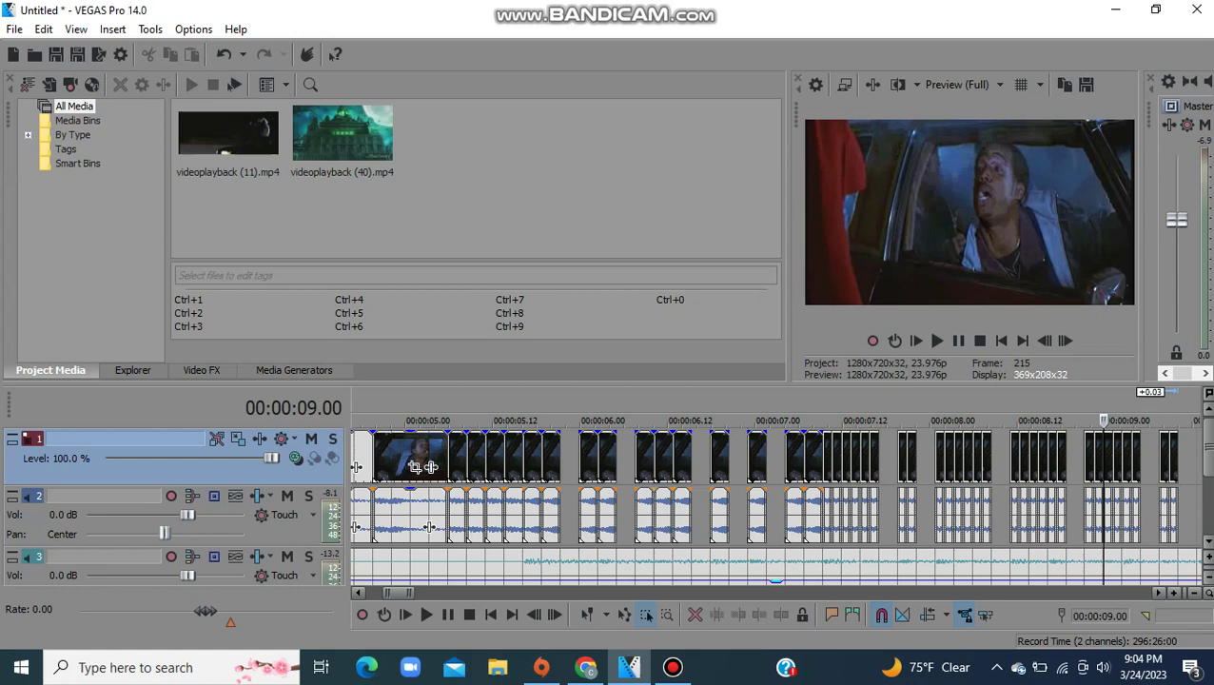
Step: Copy the spaced stutter pieces with their audio from 00:00:05.16 to the end and paste them at 00:00:09.13
left_click_drag(531, 462, 1123, 517)
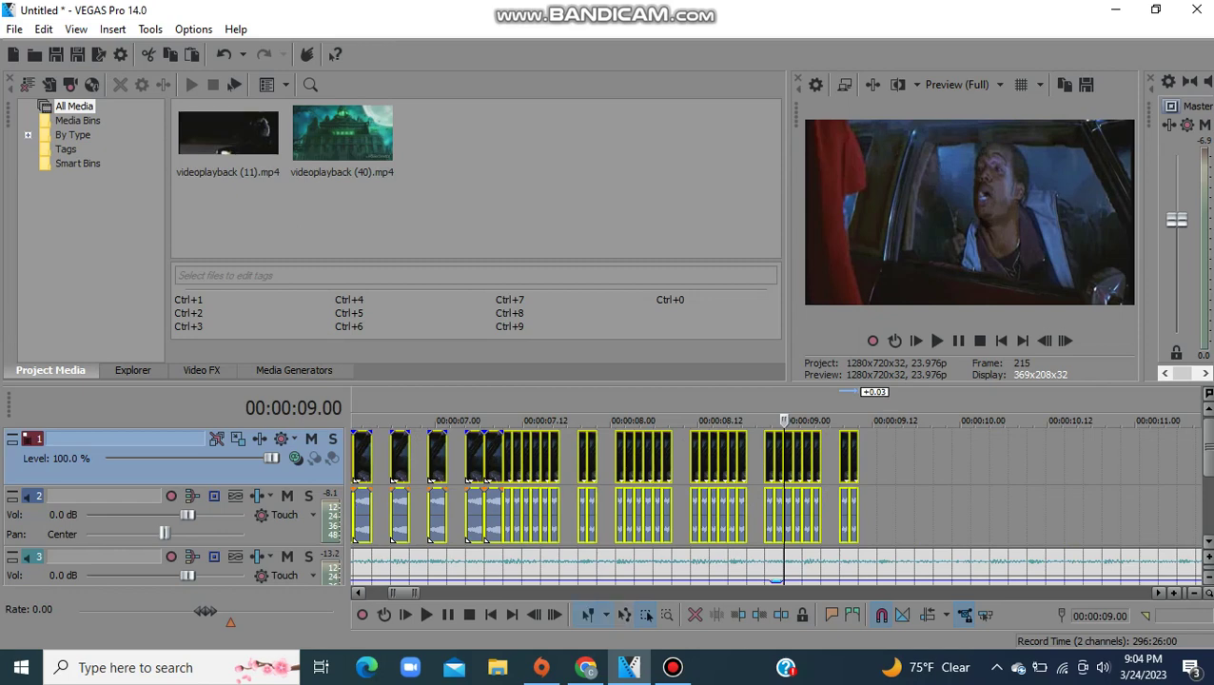
left_click(877, 461)
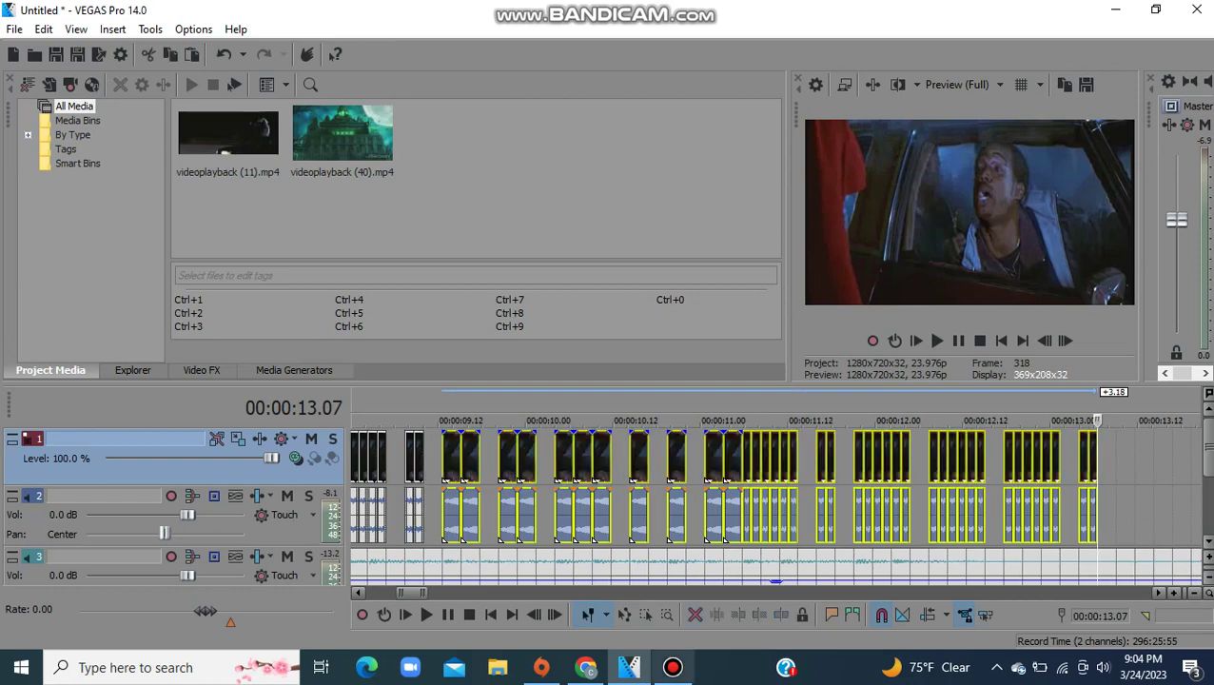
left_click(673, 667)
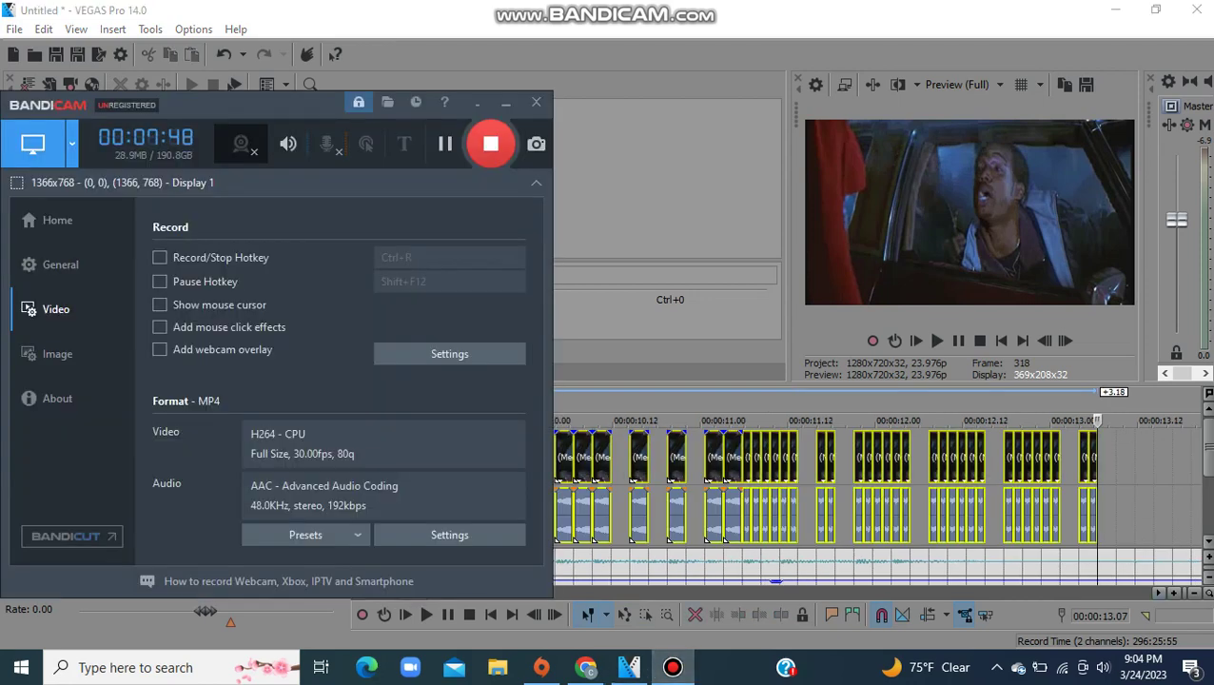
left_click(507, 103)
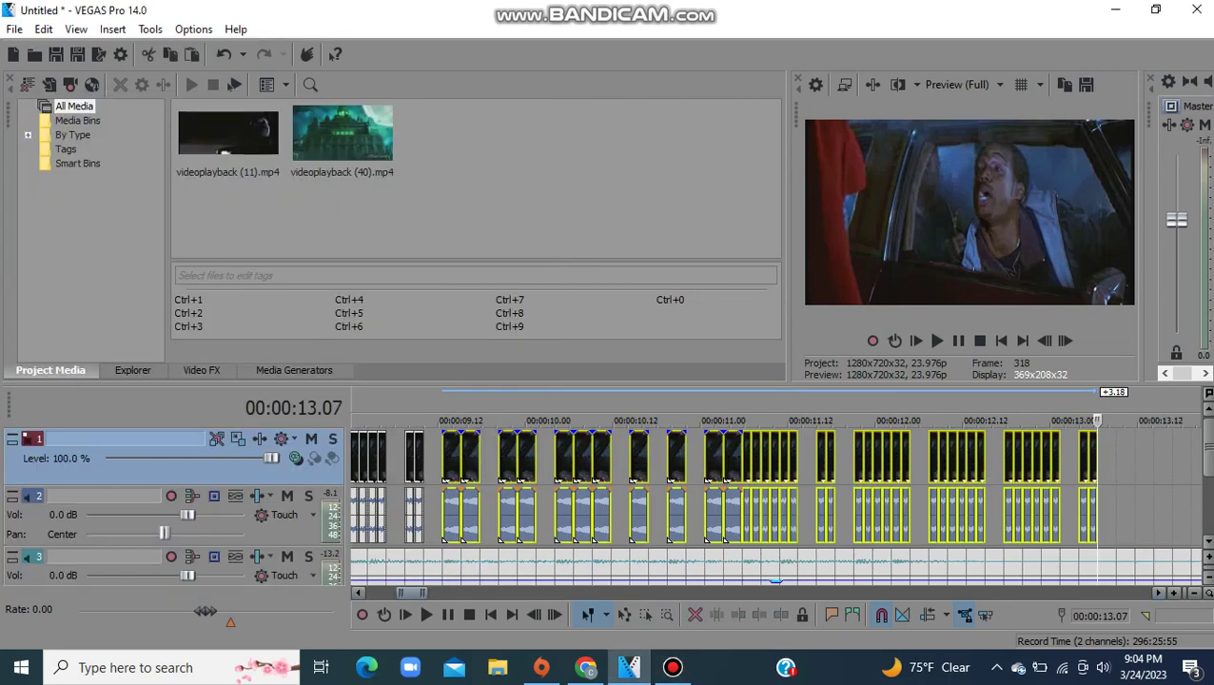
Step: Play from the first short piece at 00:00:05.06 into the newly pasted section to check its timing
scroll(777, 504, "left", 6)
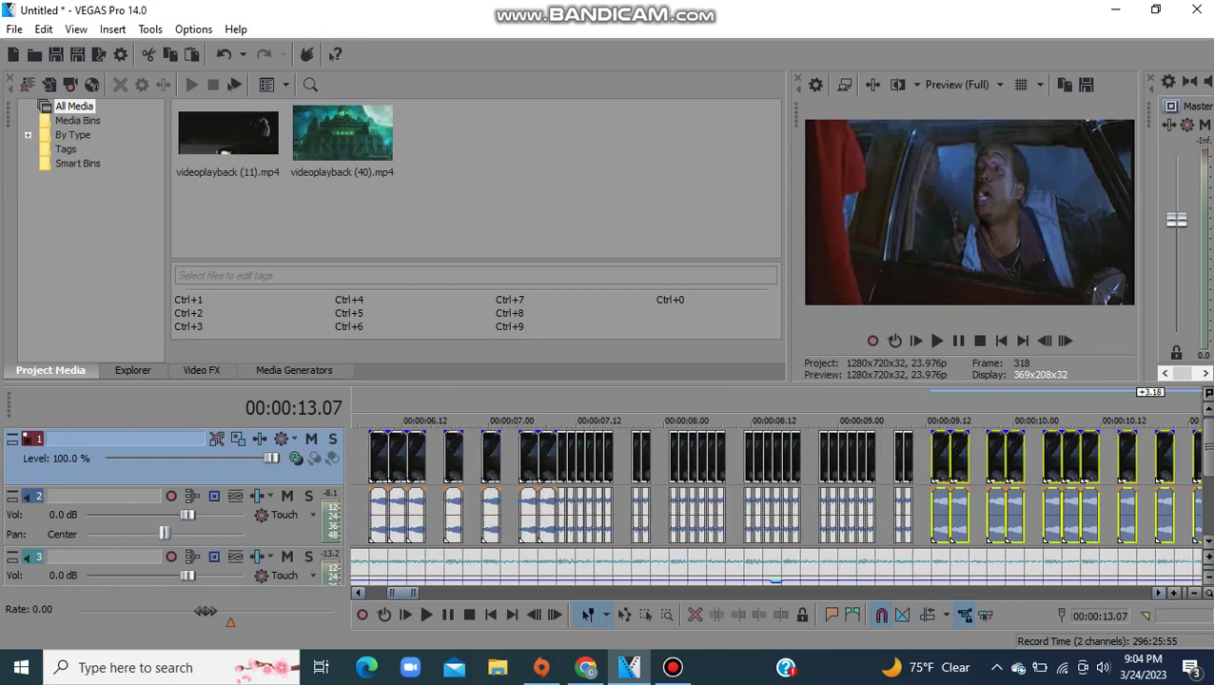
scroll(408, 526, "left", 5)
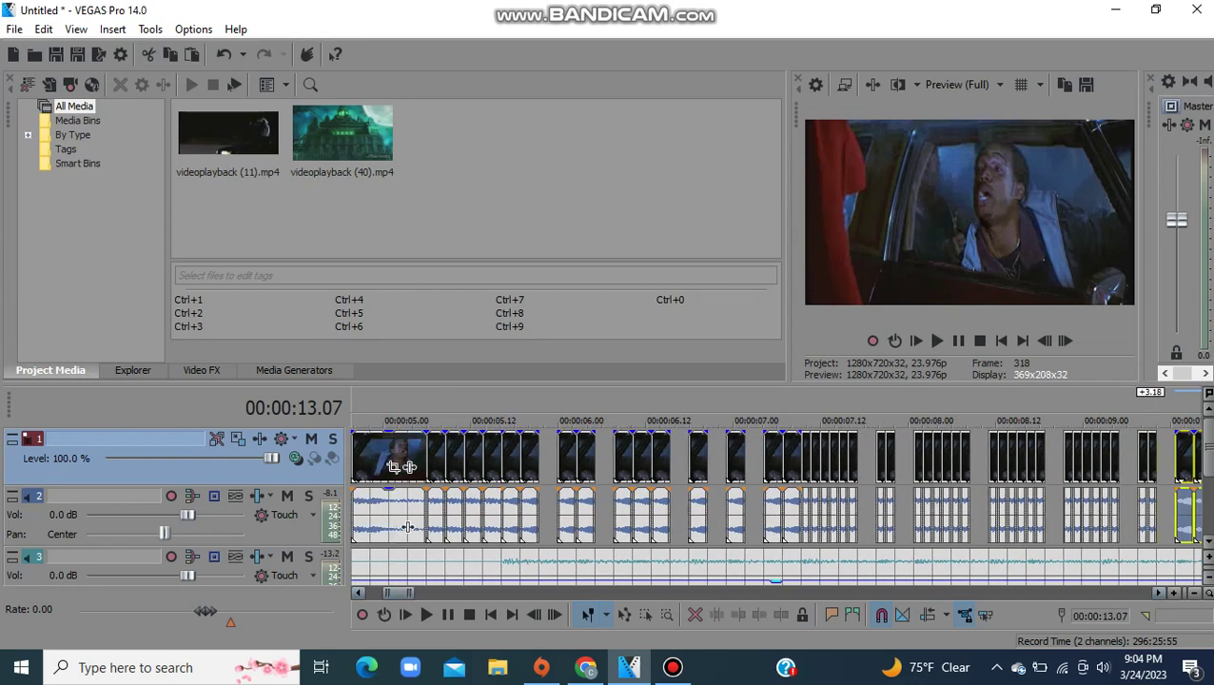
left_click(425, 523)
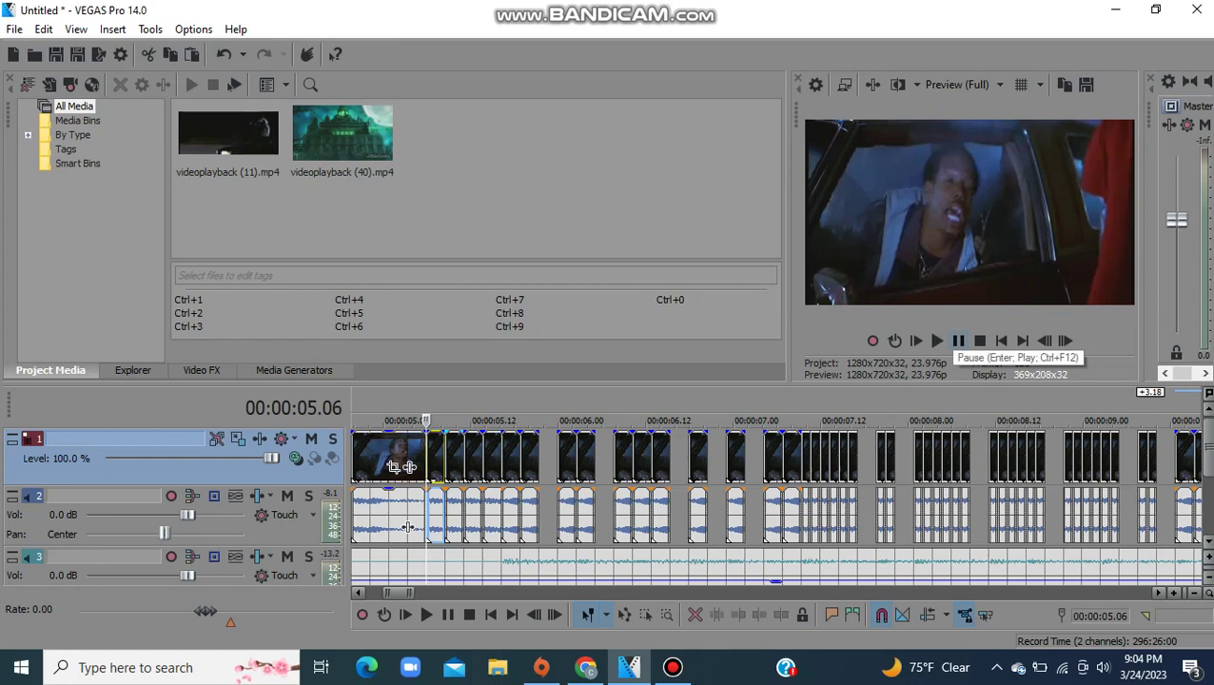
key("space")
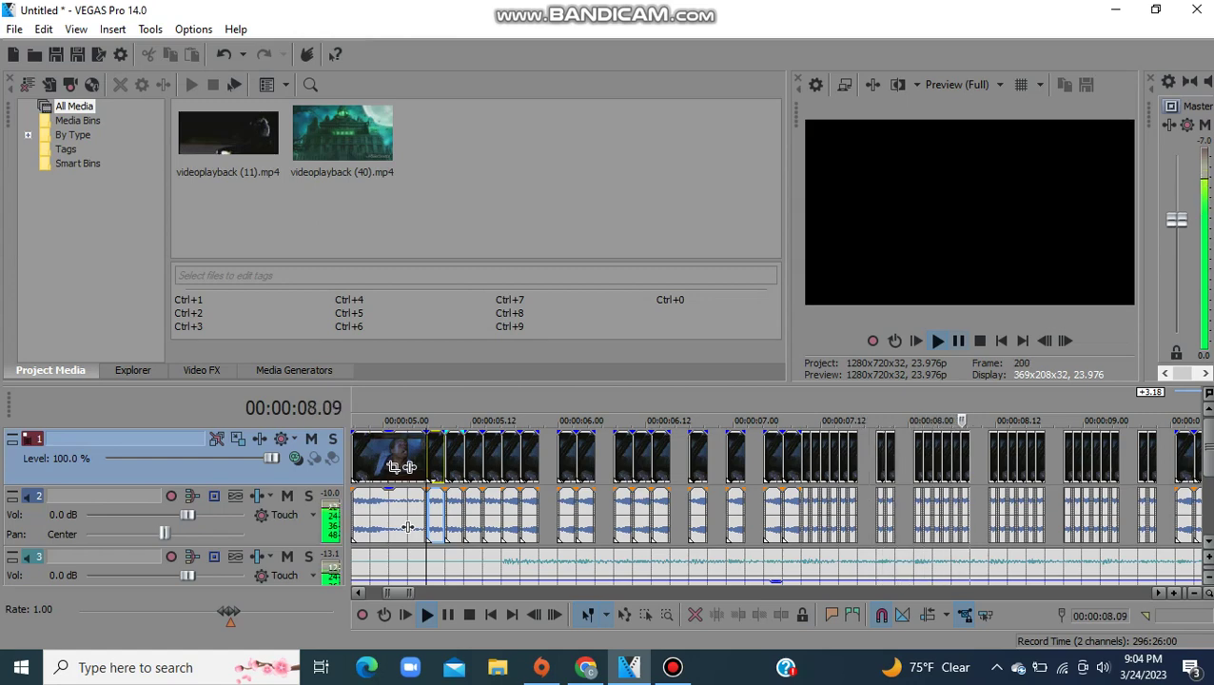
key("Return")
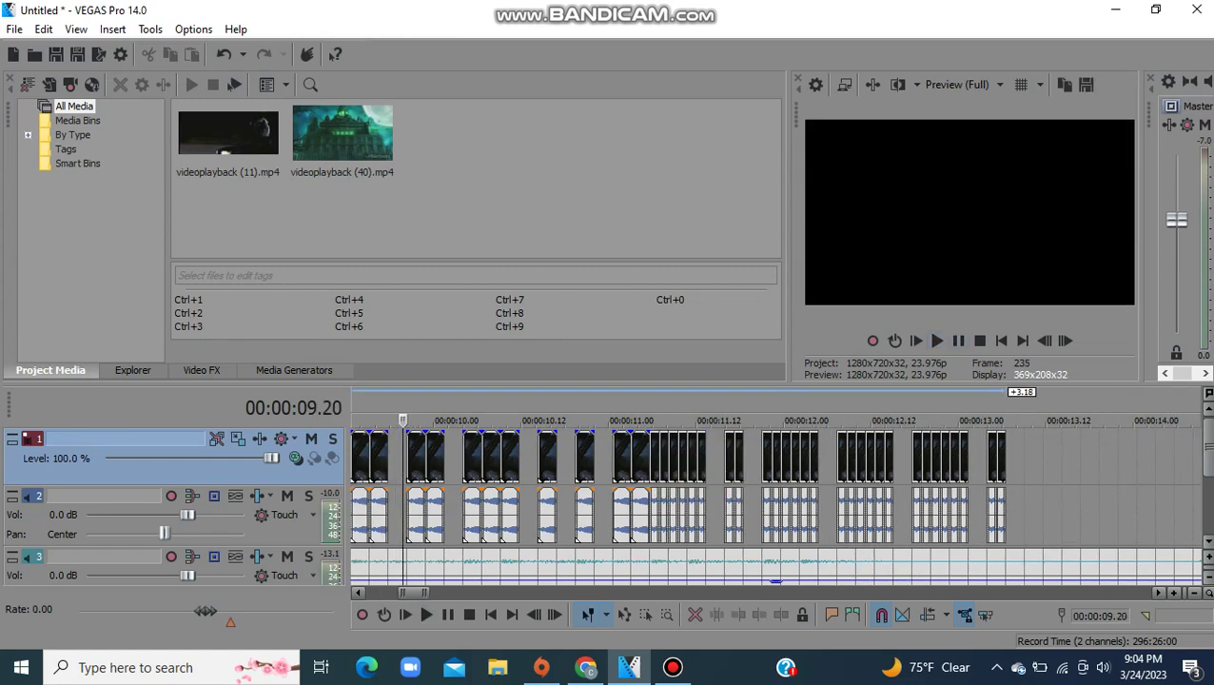
Step: Undo the paste of the copied stutter section
key("ctrl+z")
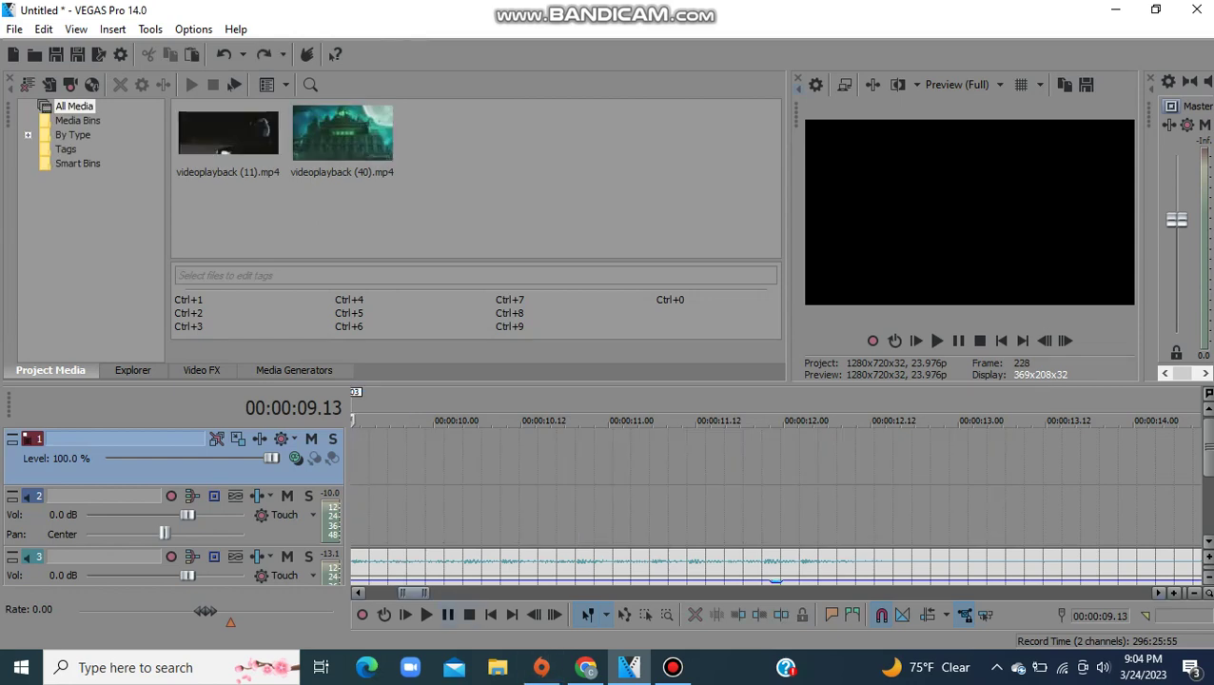
key("ctrl+y")
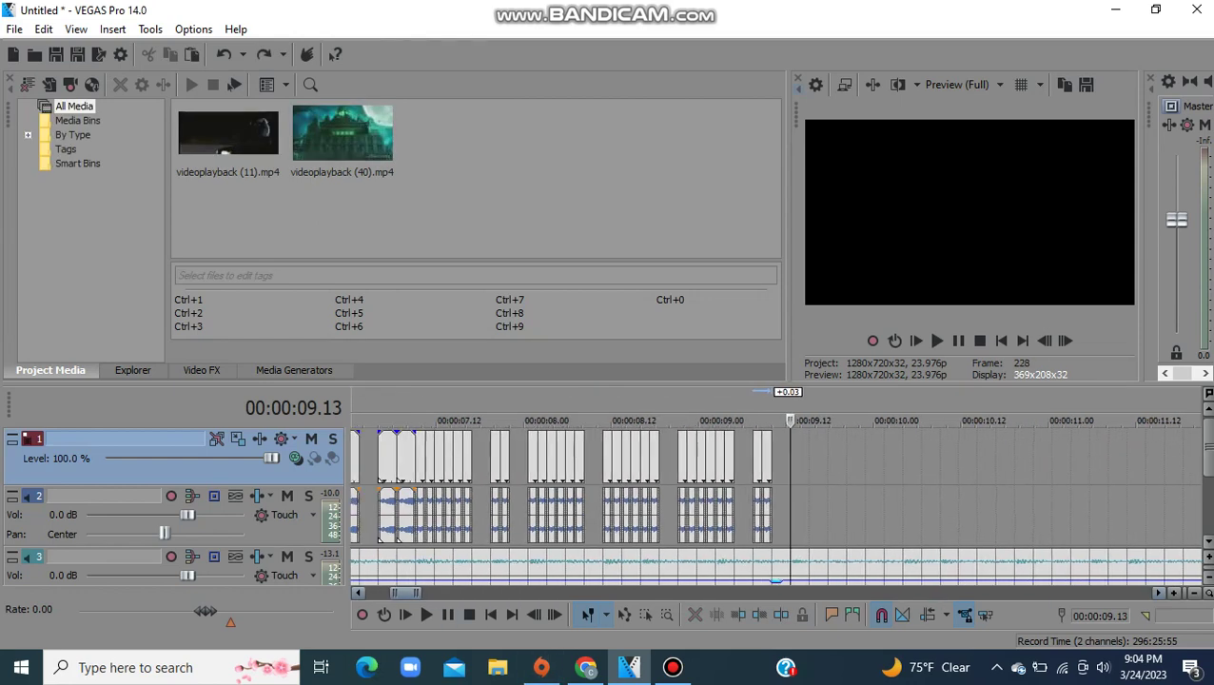
Step: Play from 00:00:08.01, then delete every piece and its audio after the first pair of the last three-pair group
left_click(531, 460)
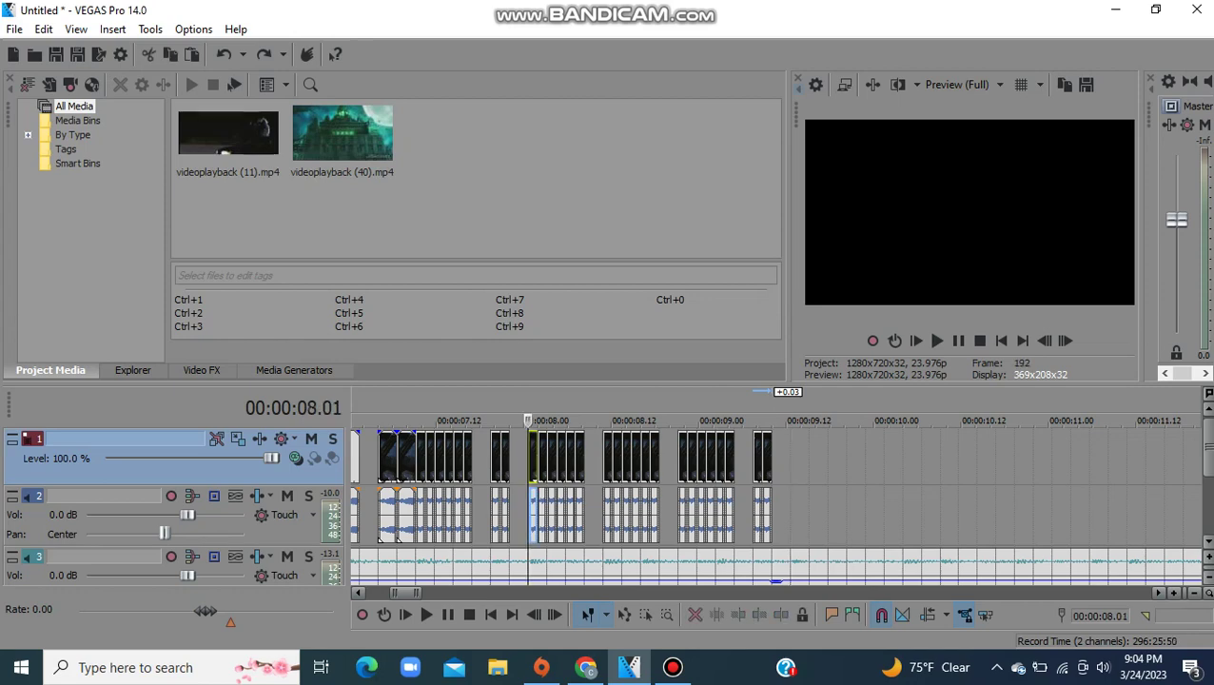
key("space")
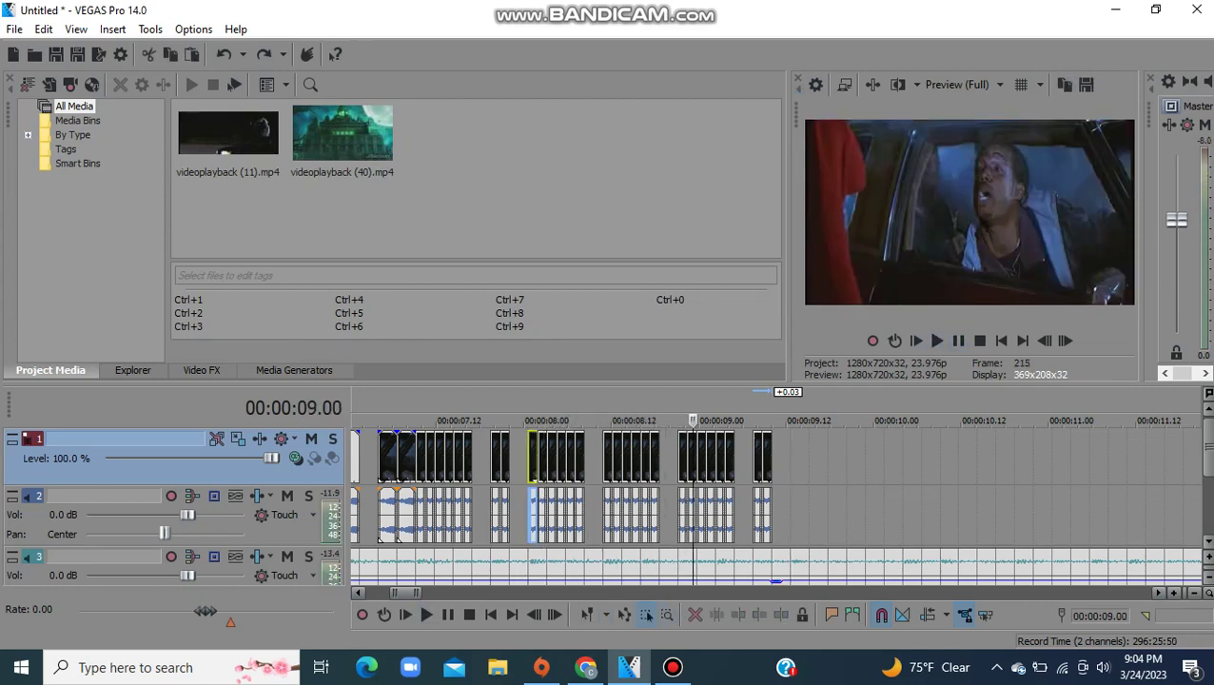
left_click_drag(721, 505, 701, 507)
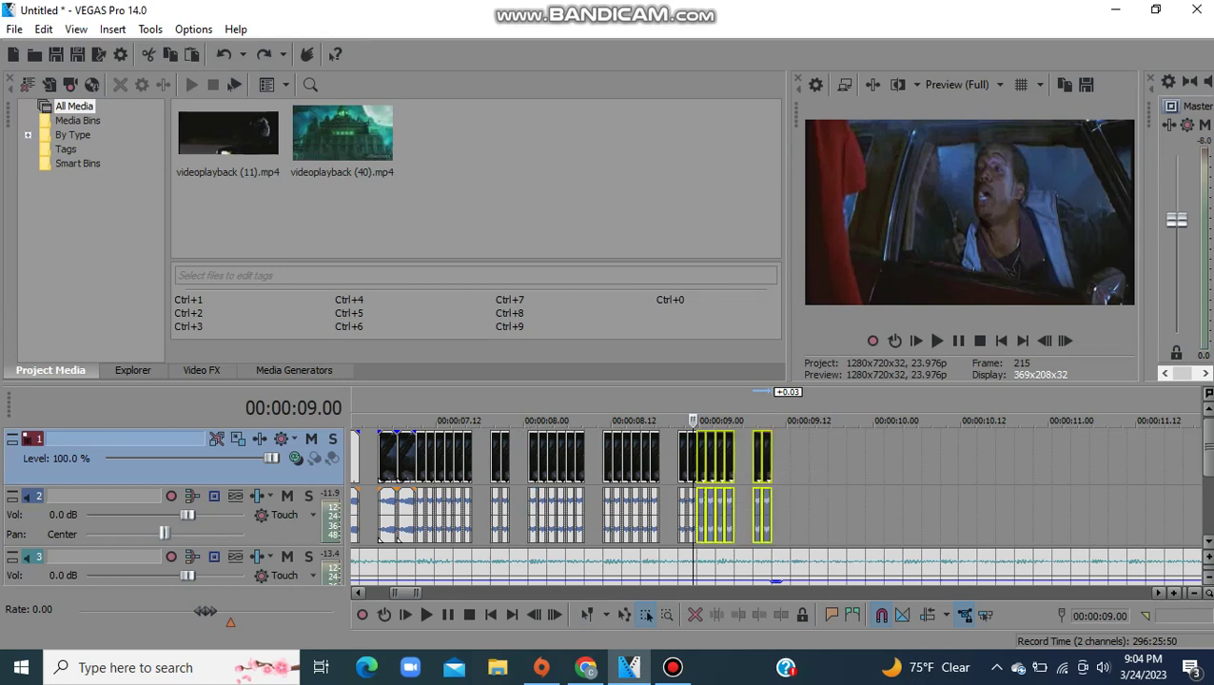
key("Delete")
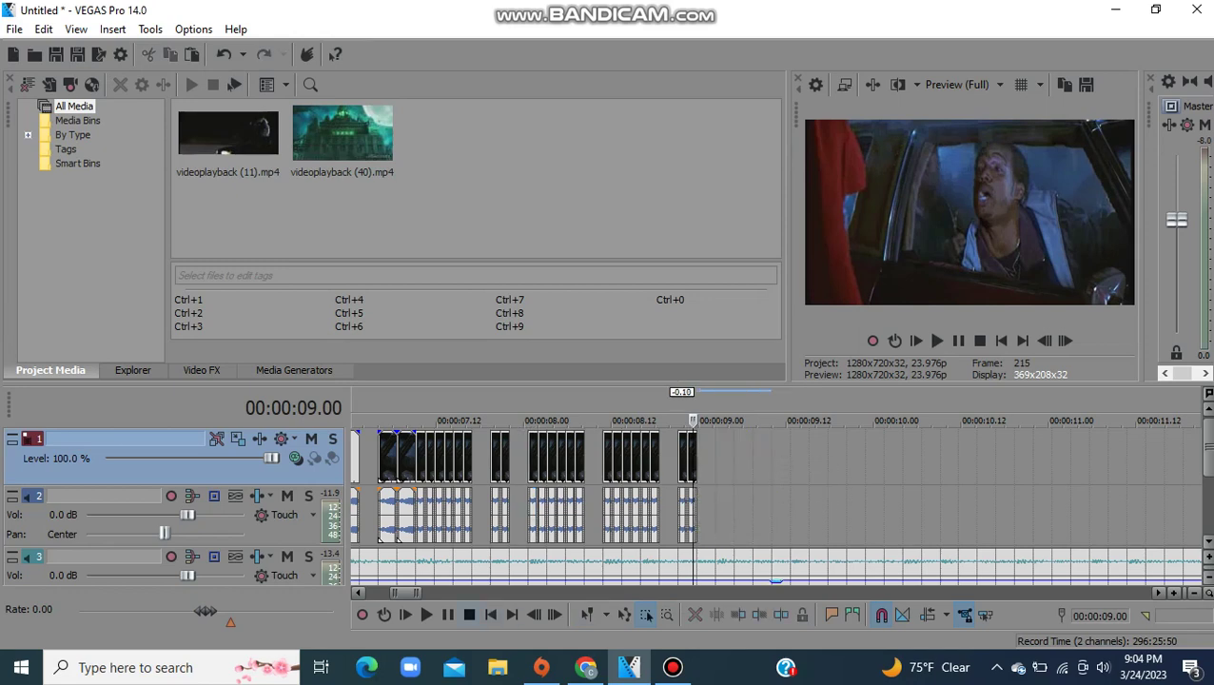
Step: Copy all spaced stutter pieces with their audio from 00:00:05.16 onward and paste them at 00:00:09.03
scroll(776, 504, "left", 6)
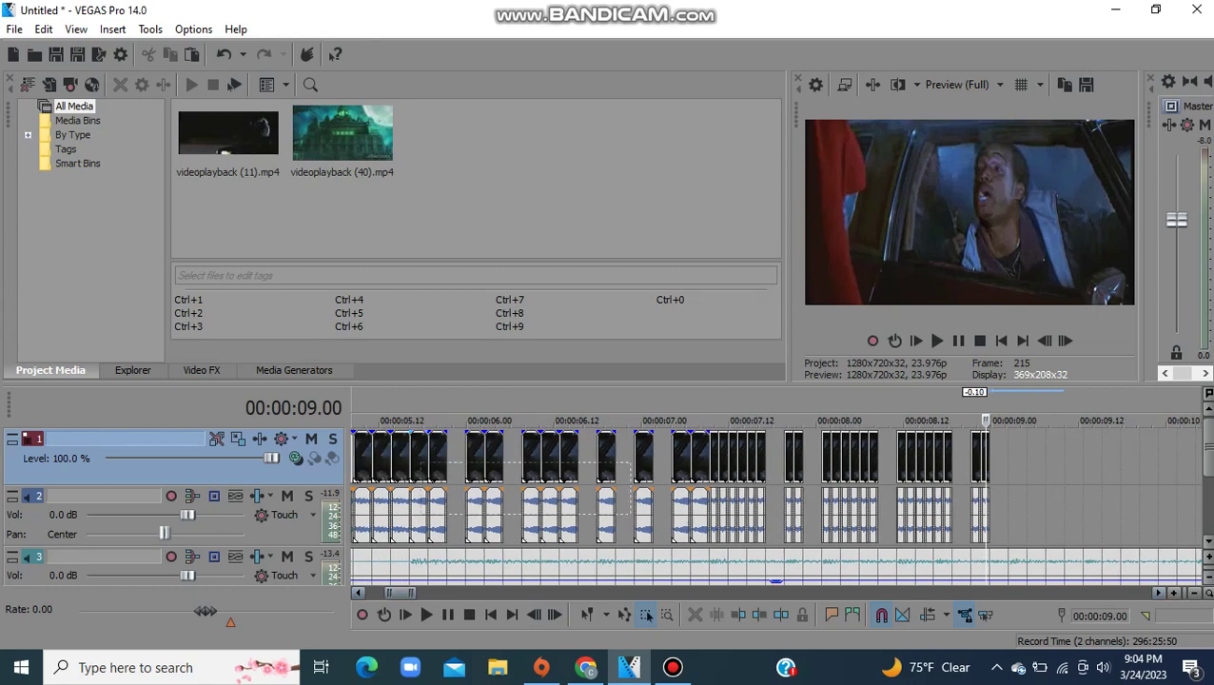
left_click_drag(421, 515, 699, 462)
left_click_drag(708, 514, 1014, 521)
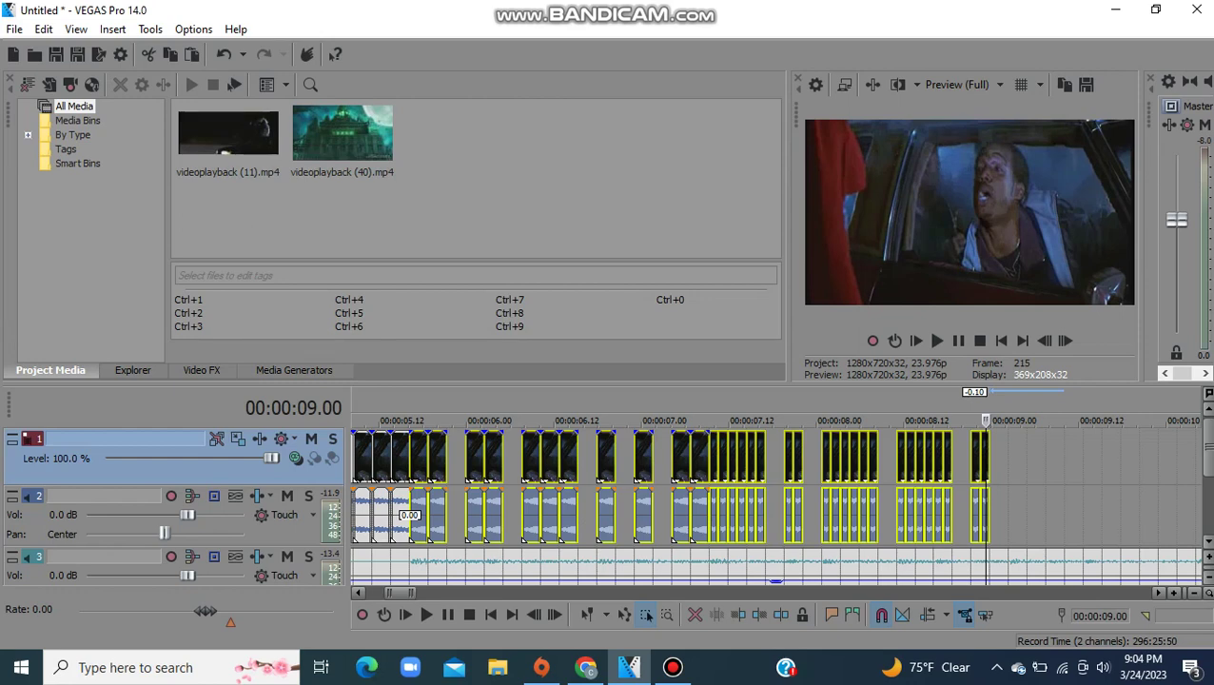
key("ctrl+d")
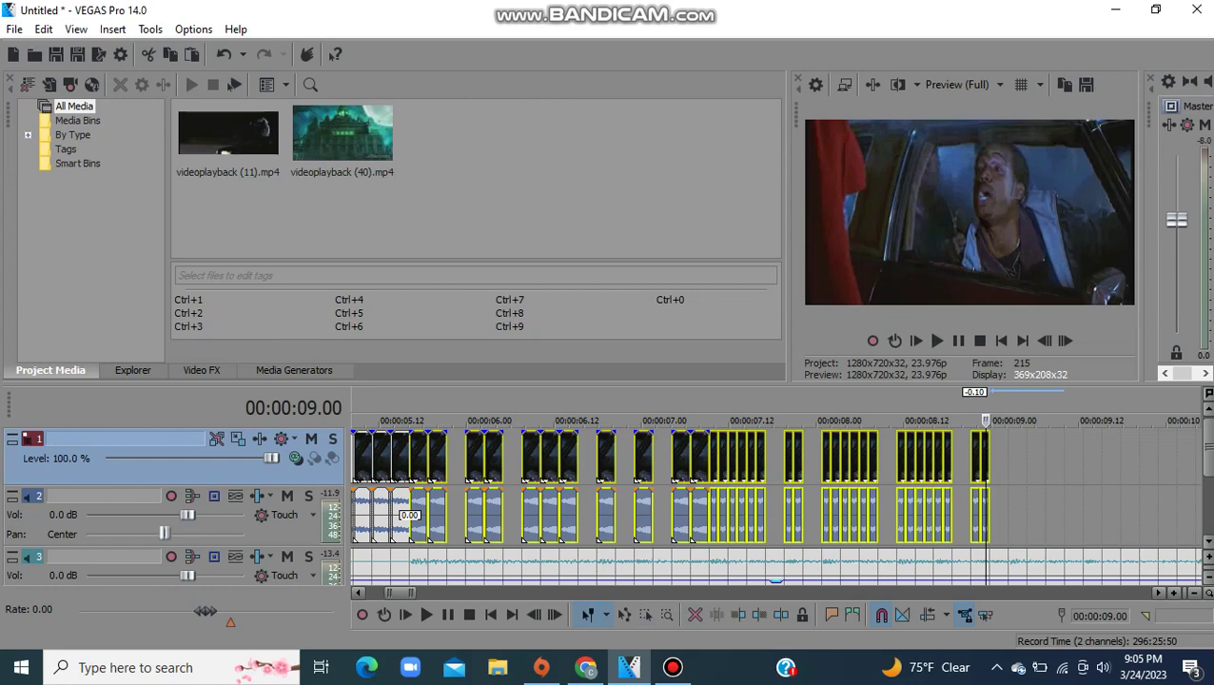
left_click(1008, 496)
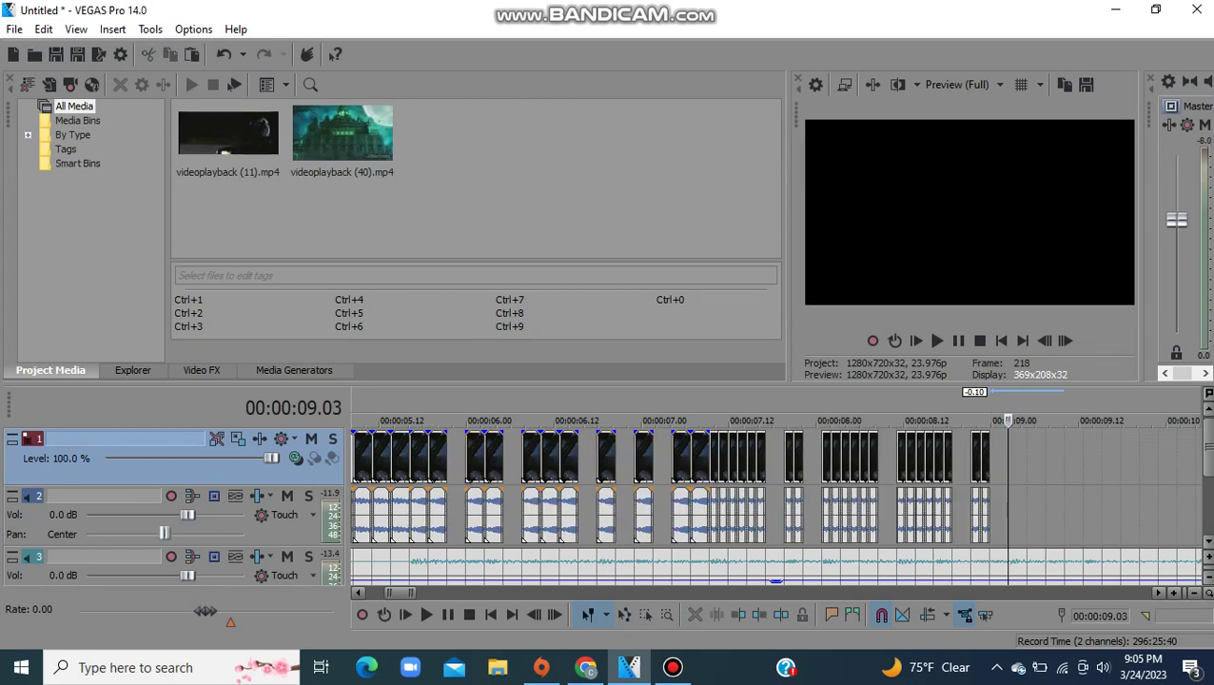
key("ctrl+v")
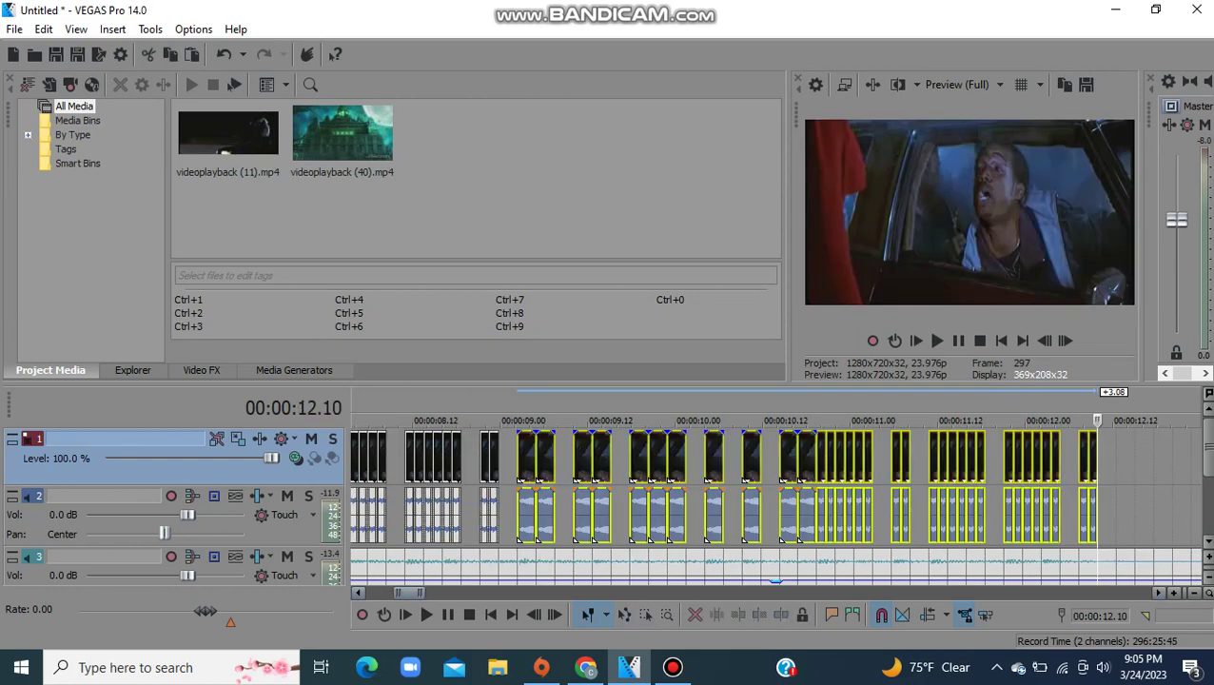
Step: Play from the first short piece after the last long clip through the pasted section to review the rhythm
left_click_drag(410, 593, 398, 593)
scroll(407, 479, "left", 4)
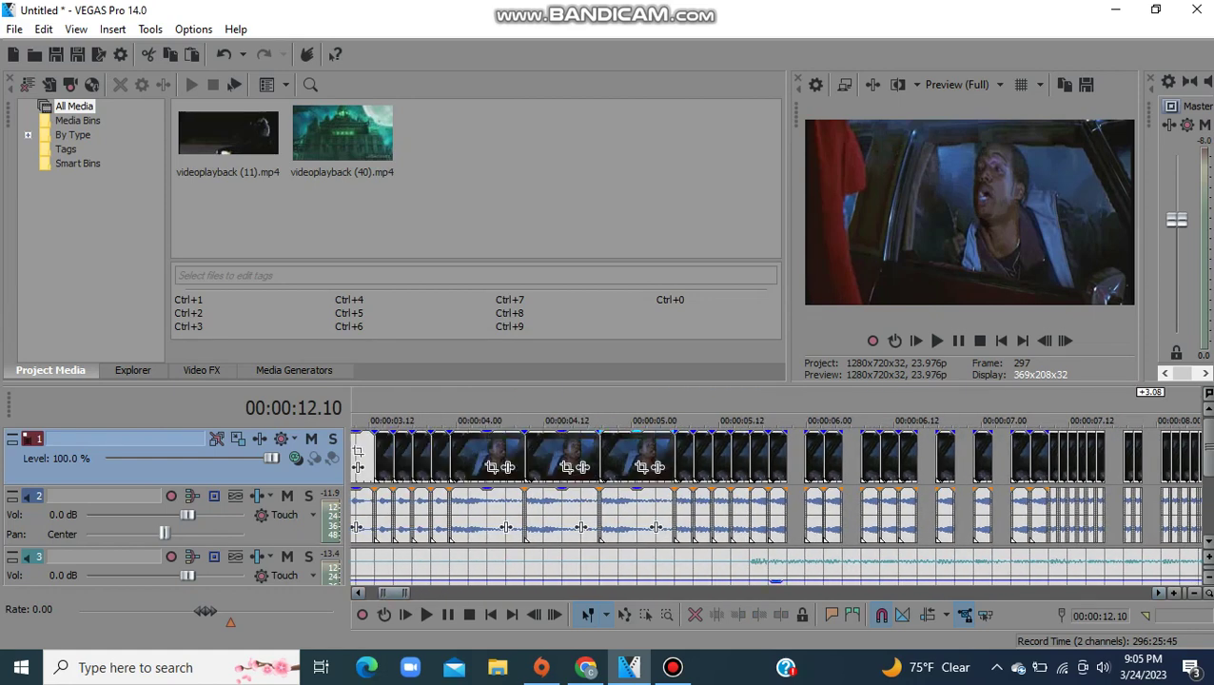
left_click(678, 459)
key("space")
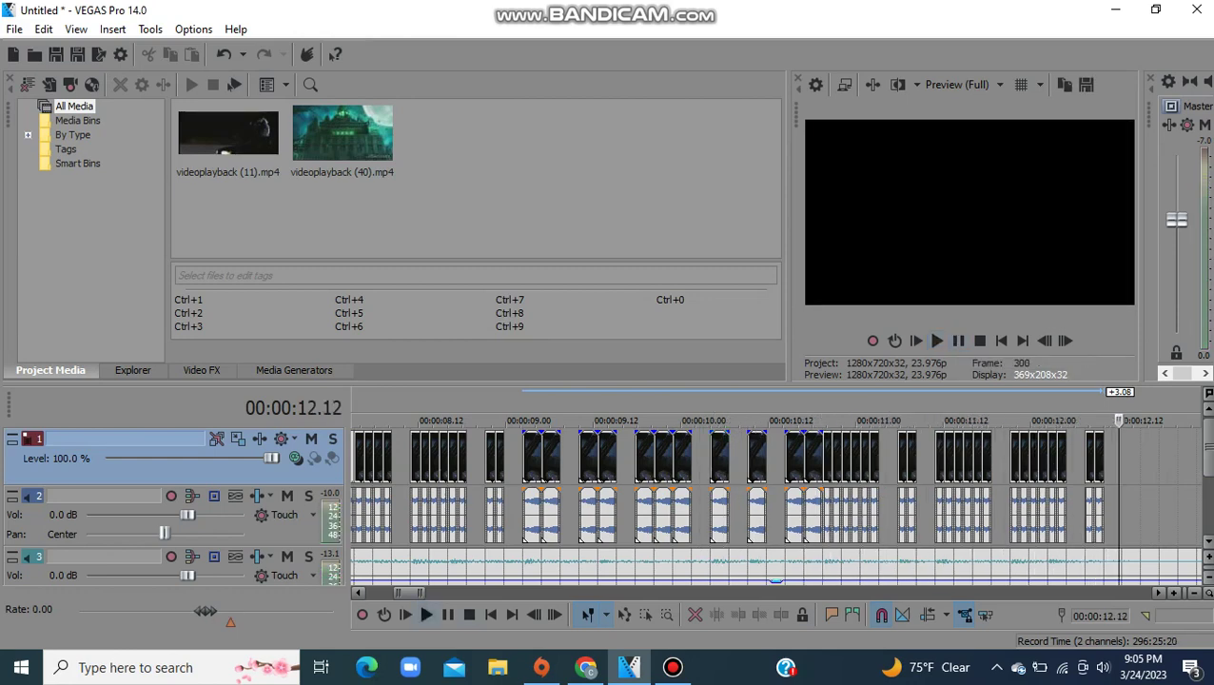
Step: Copy the short clip at 00:00:02.09 with its audio, paste it at 00:00:12.13, and play across it from 00:00:12.08
left_click_drag(409, 594, 382, 593)
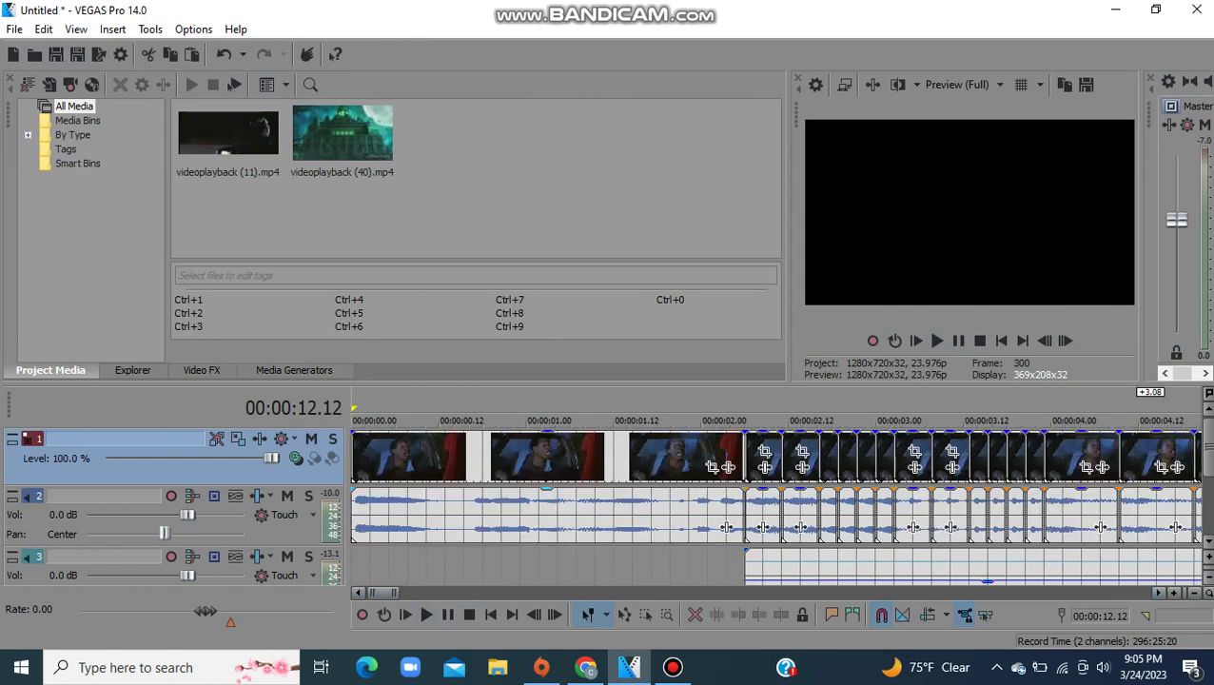
left_click(762, 443)
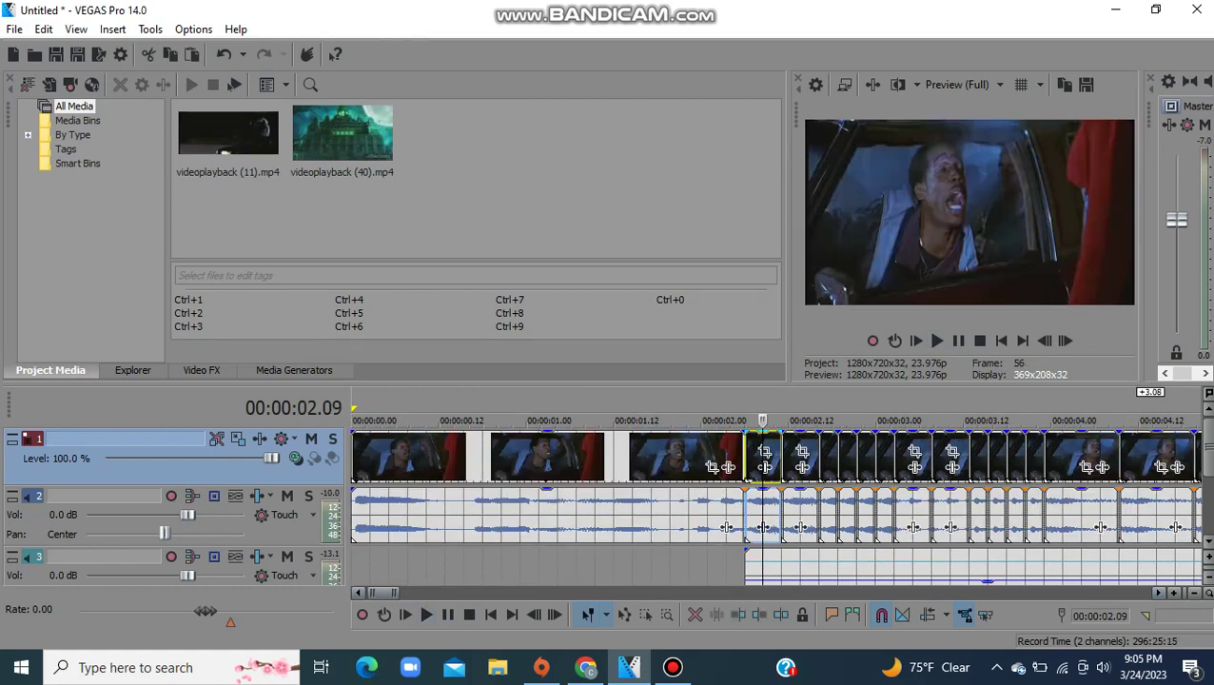
scroll(776, 485, "right", 10)
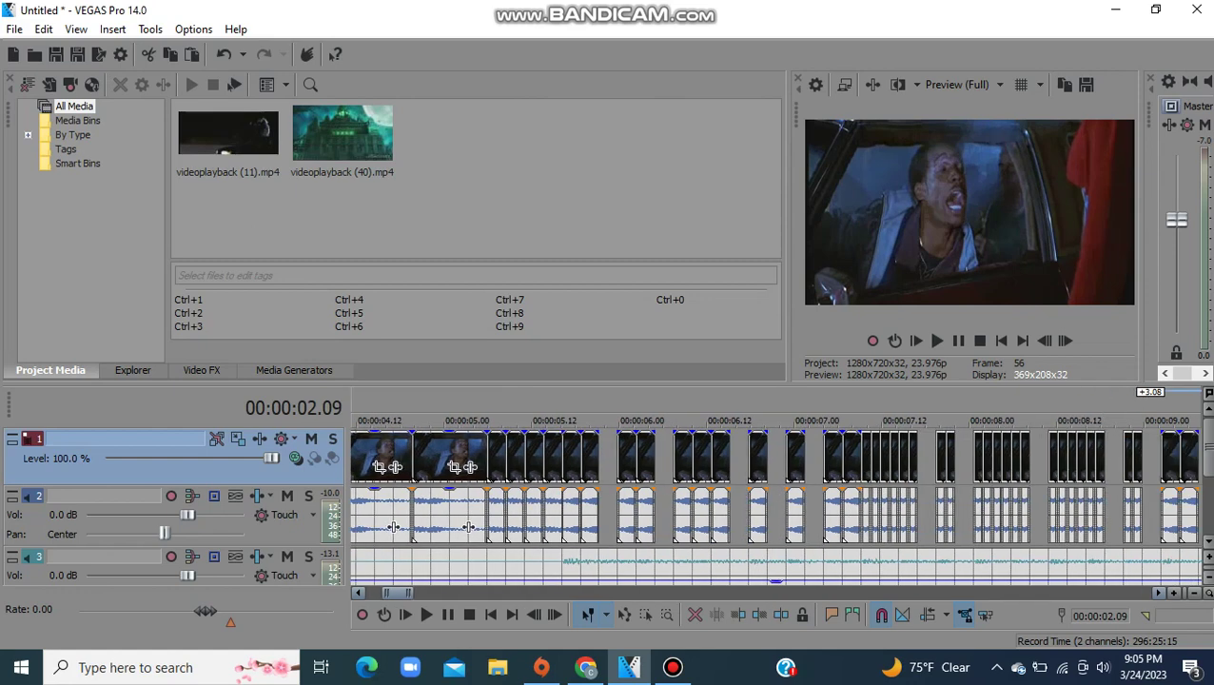
scroll(775, 485, "right", 3)
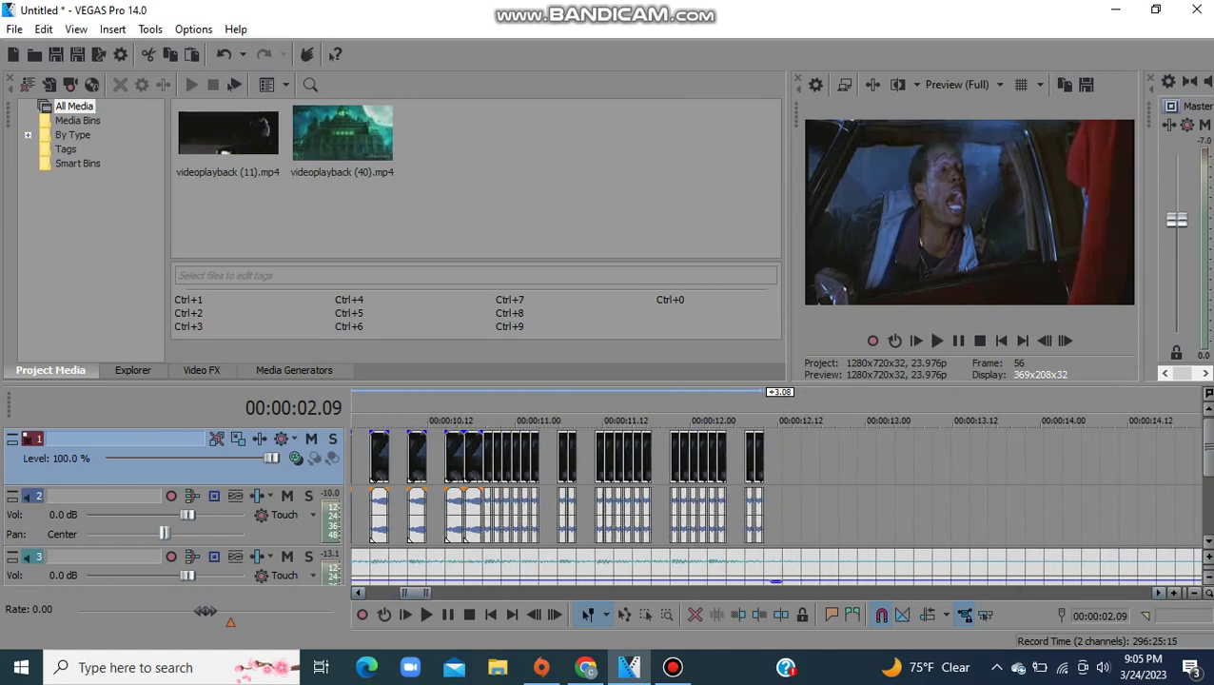
left_click(782, 460)
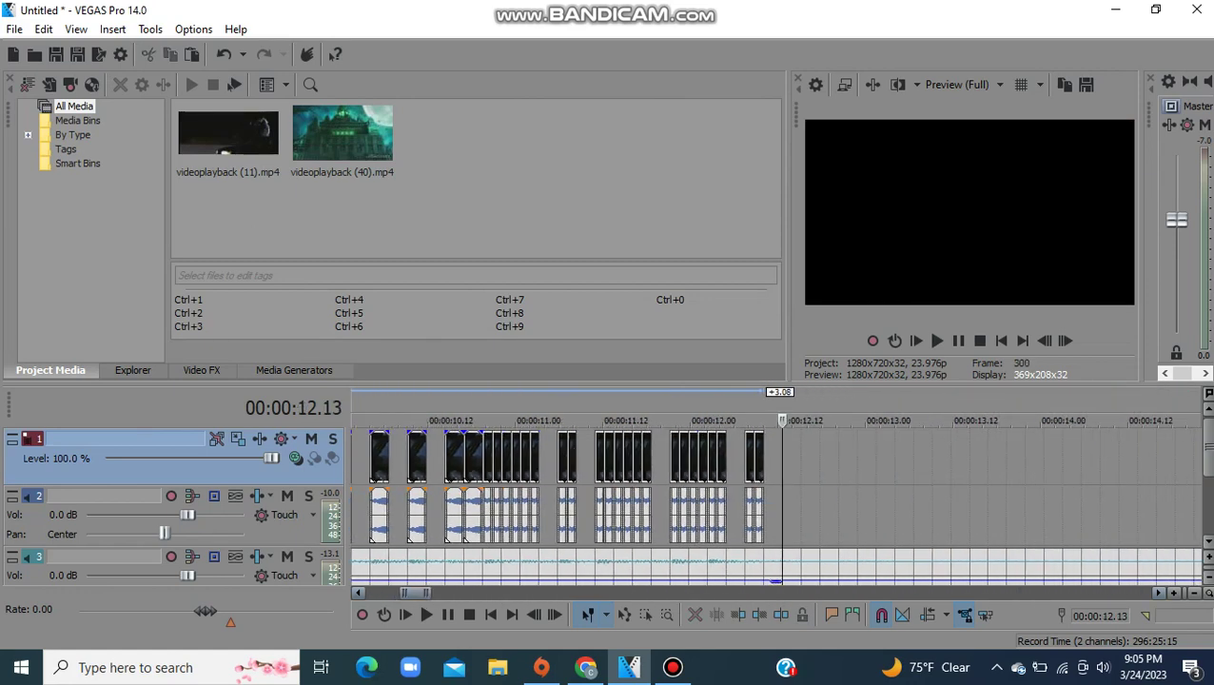
key("ctrl+v")
left_click(747, 459)
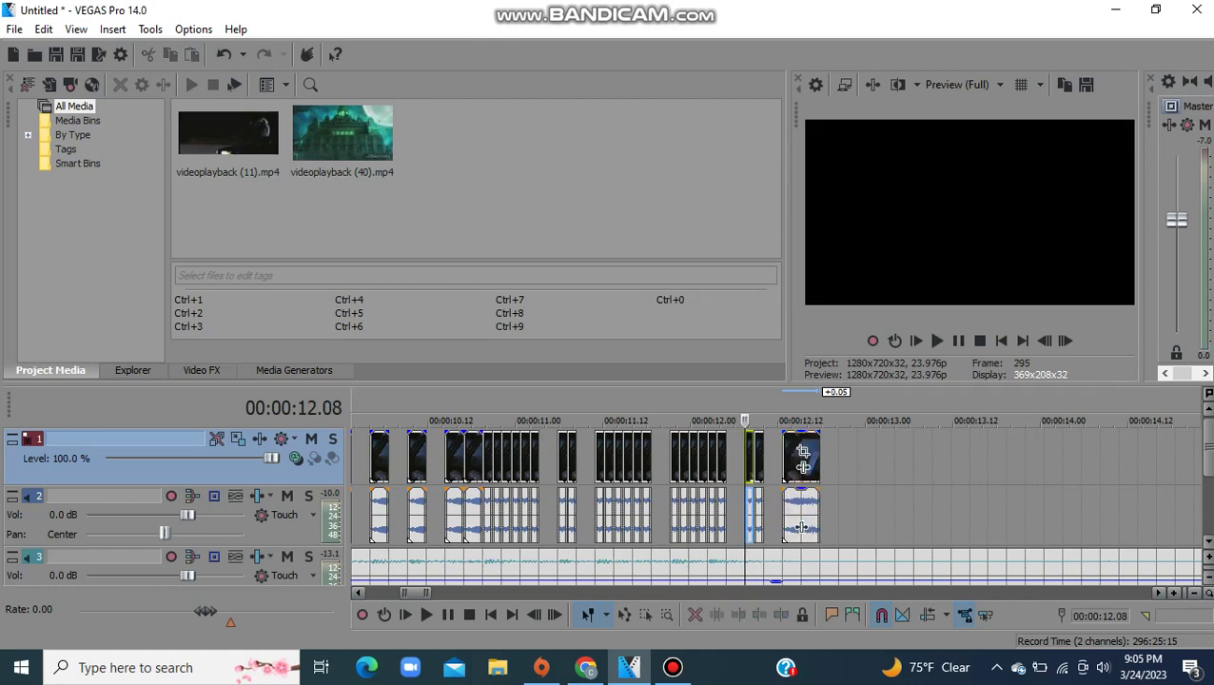
key("space")
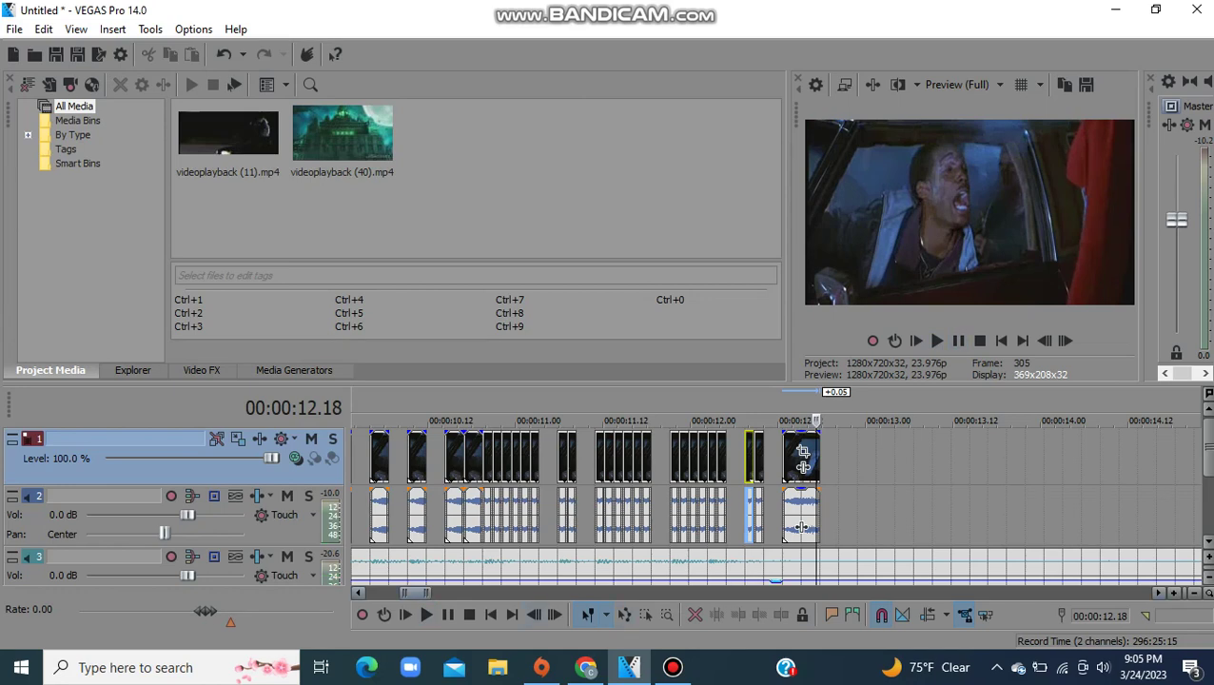
Step: Copy the short clip at 00:00:03.05 with its audio and paste it at 00:00:12.23, leaving a gap after the last piece
scroll(776, 485, "left", 10)
scroll(775, 485, "left", 4)
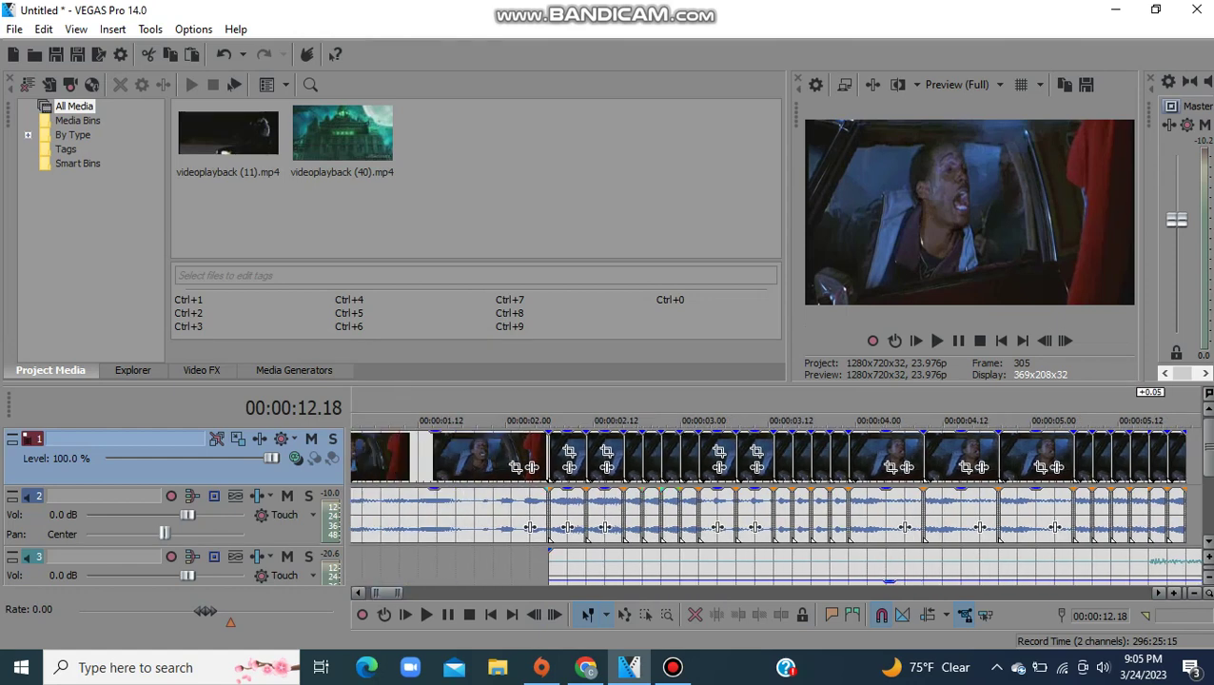
left_click(717, 441)
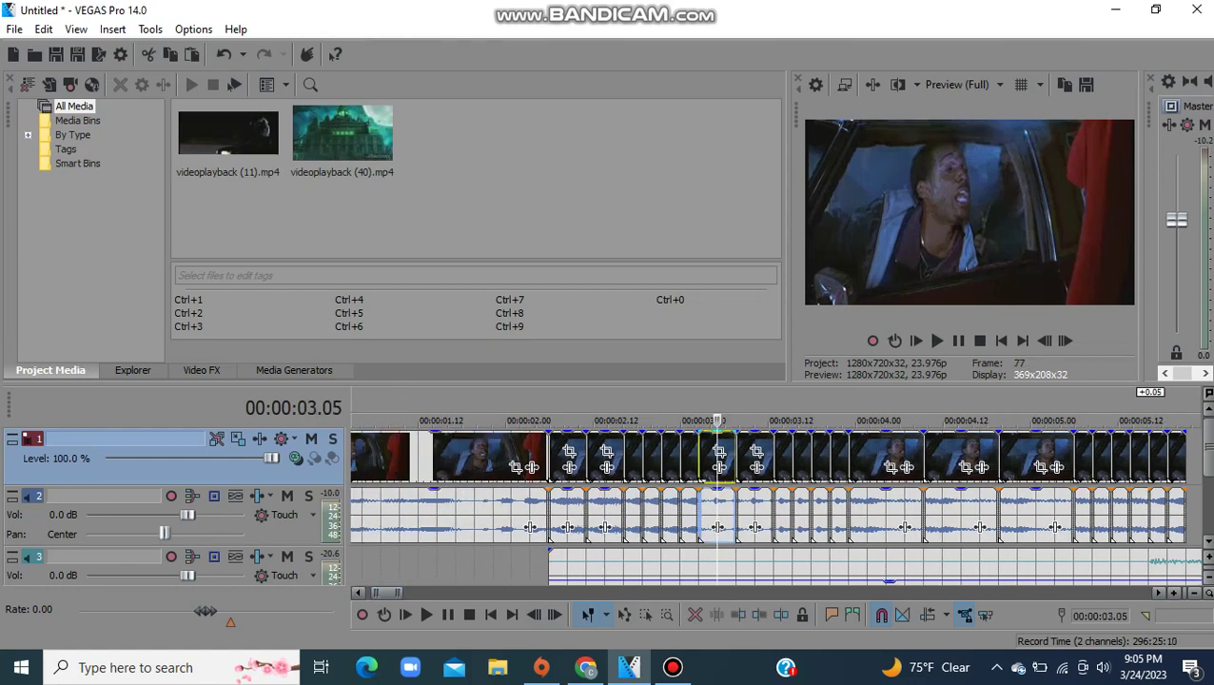
left_click(673, 667)
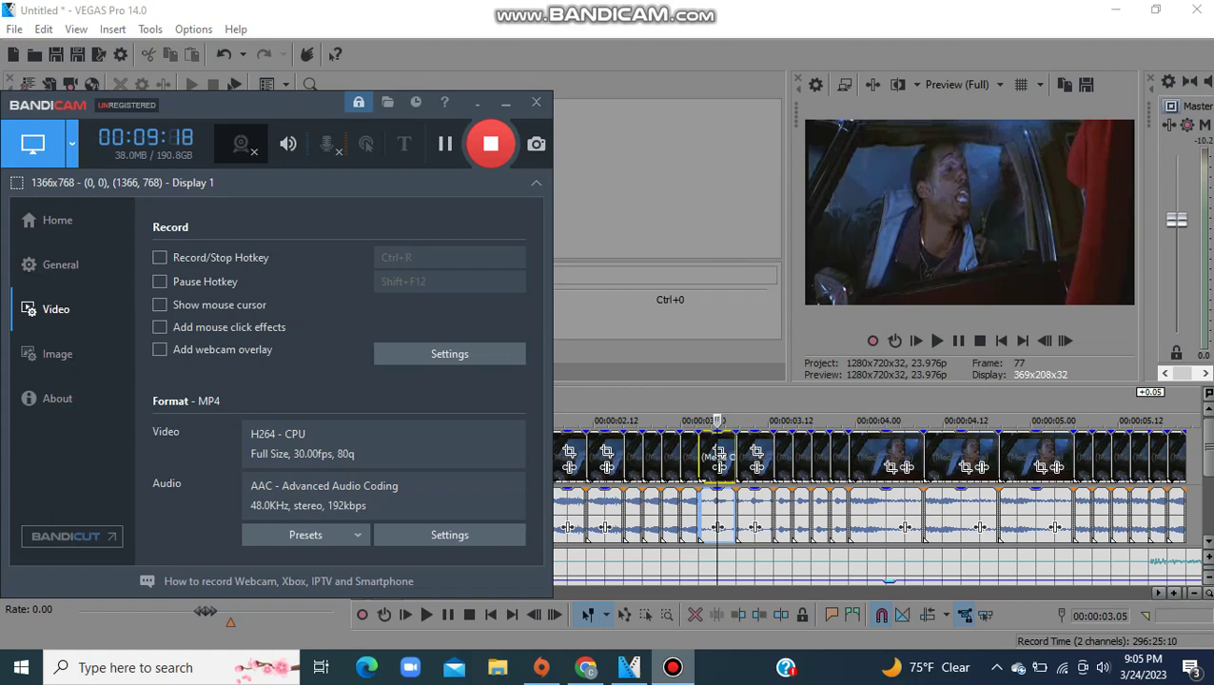
left_click(506, 102)
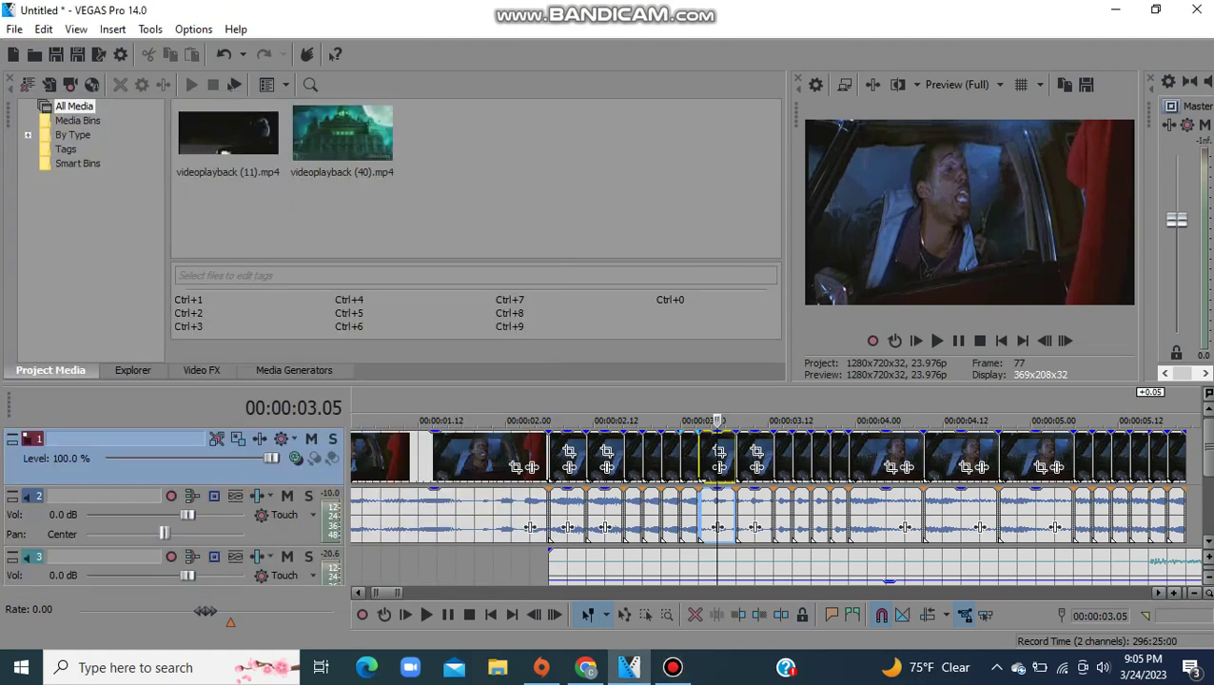
left_click_drag(387, 592, 411, 593)
scroll(771, 485, "right", 6)
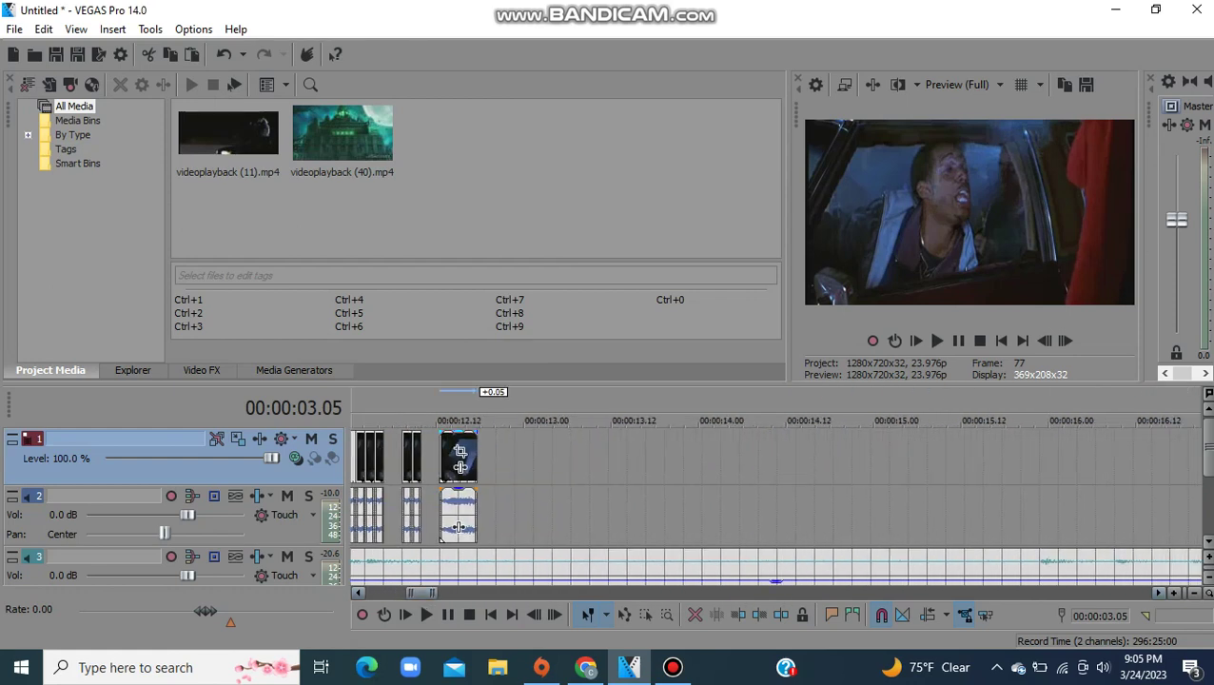
left_click(515, 461)
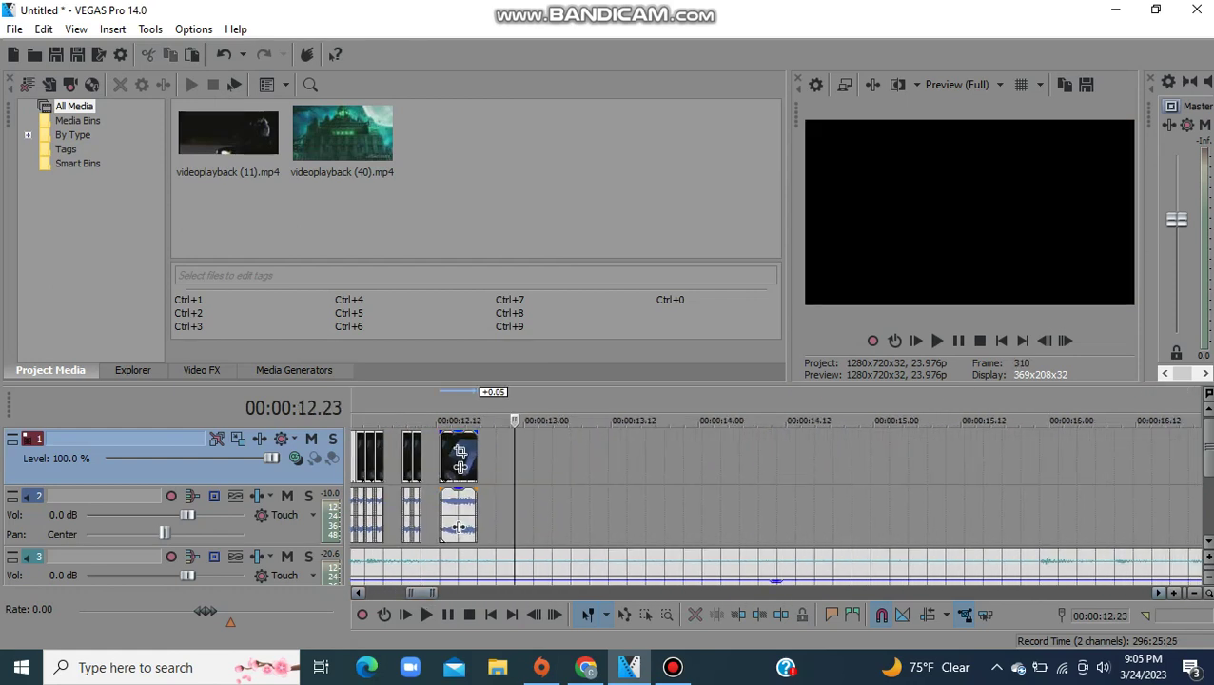
key("ctrl+v")
Step: Play from 00:00:12.13 through the two spaced pieces to check their timing
left_click(442, 462)
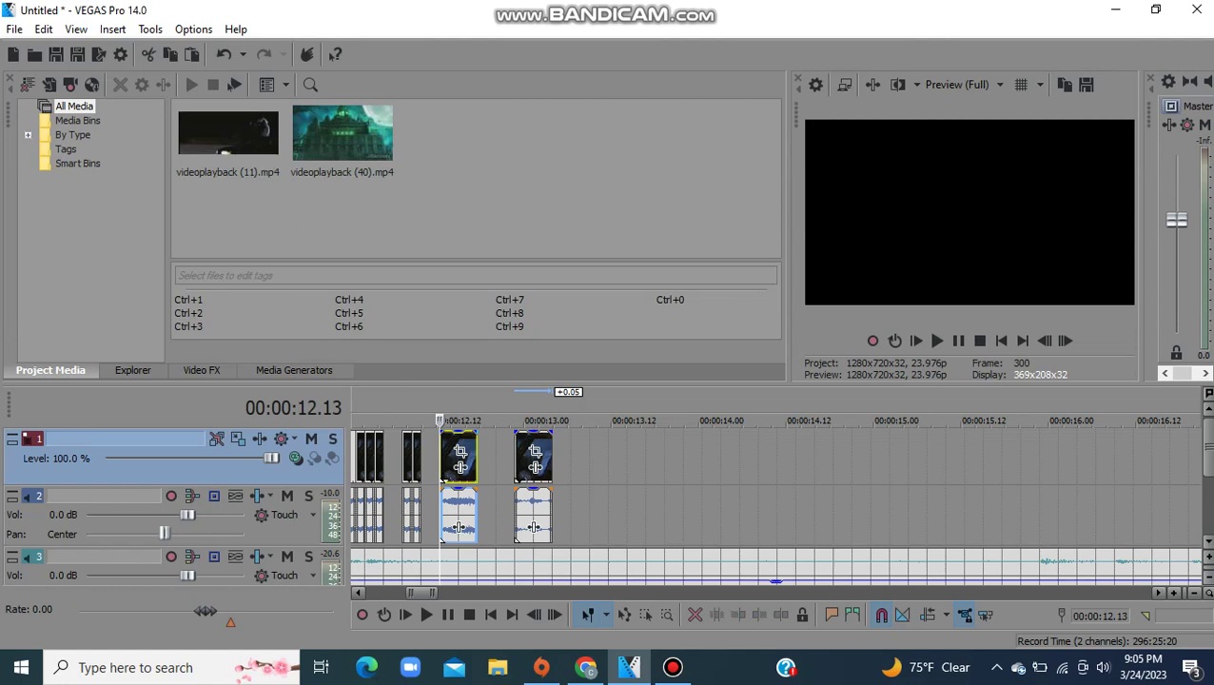
key("Return")
key("Return")
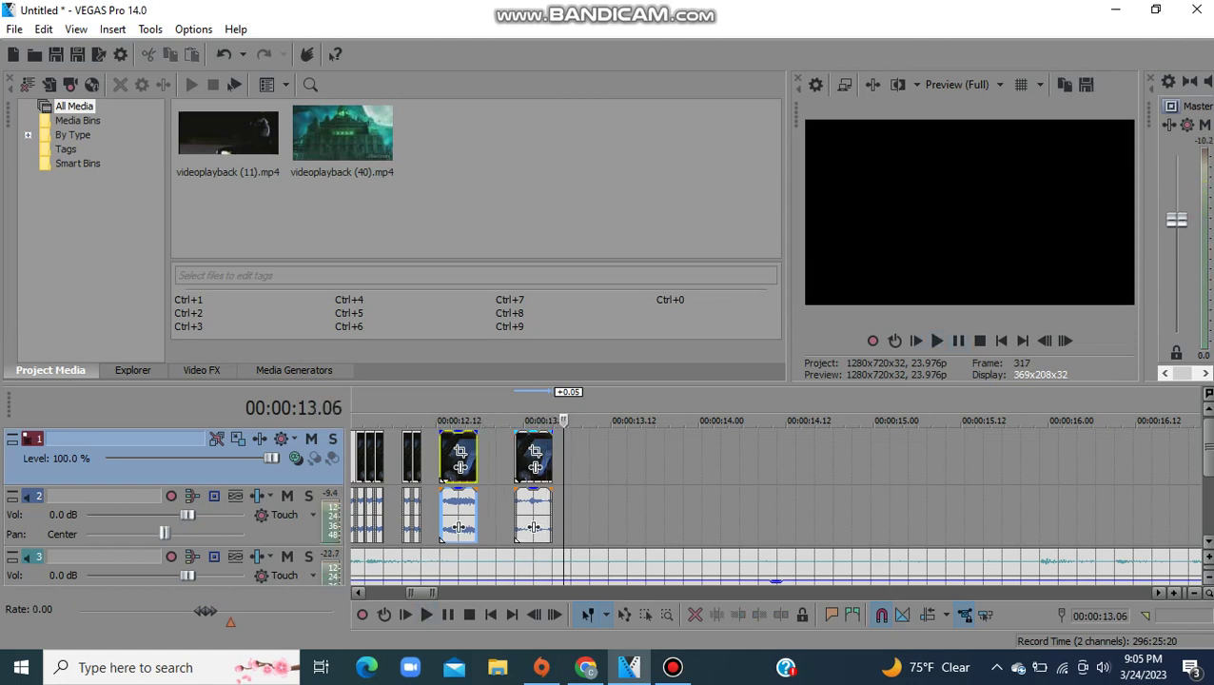
Step: Try the last pasted piece 3 frames earlier, play it from 00:00:12.13, and move it back
left_click_drag(534, 461, 515, 462)
left_click(442, 461)
key("space")
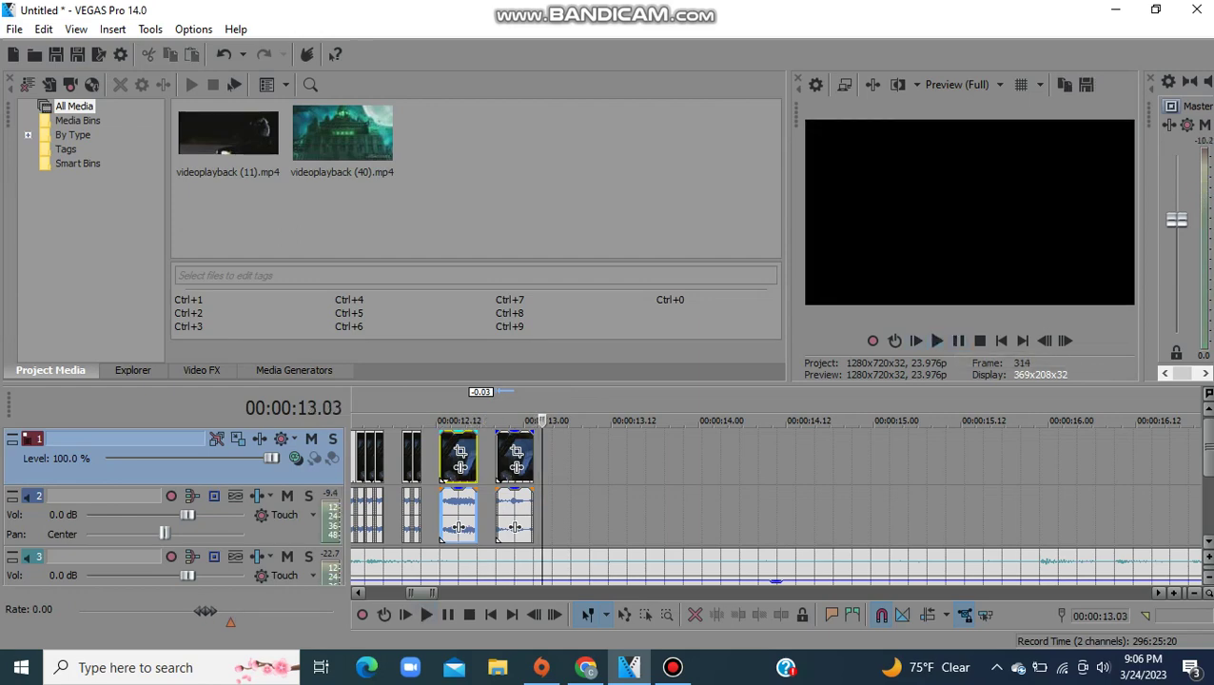
left_click_drag(516, 466, 534, 466)
Step: Copy the longer clip at 00:00:04.03 with its audio and paste it after a gap so that it ends at 00:00:13.20
left_click(673, 667)
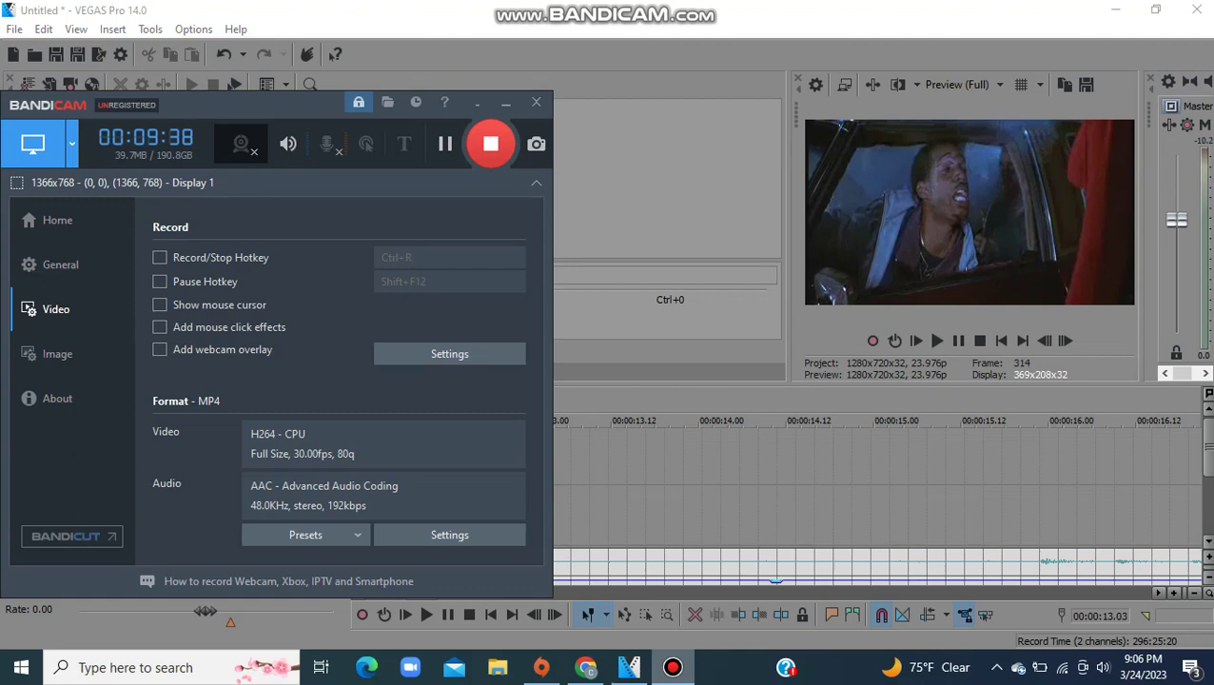
left_click(655, 514)
left_click_drag(423, 593, 407, 593)
scroll(775, 505, "left", 5)
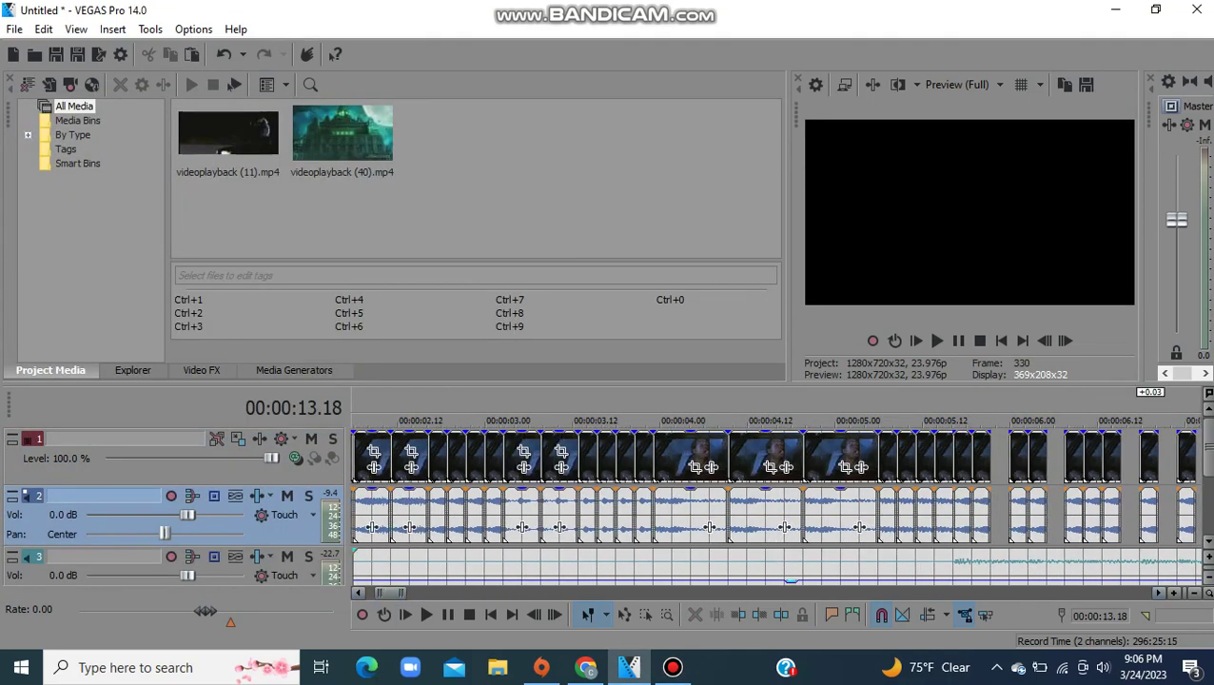
left_click(681, 459)
key("space")
scroll(776, 504, "right", 8)
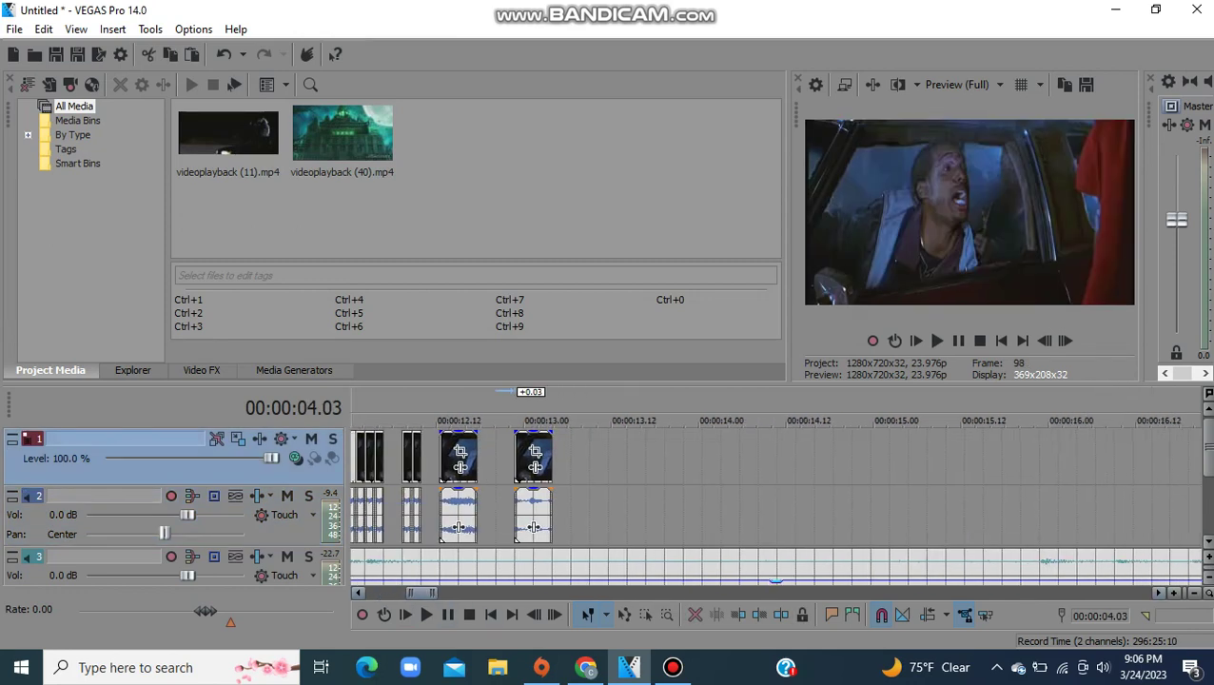
left_click(588, 458)
key("ctrl+v")
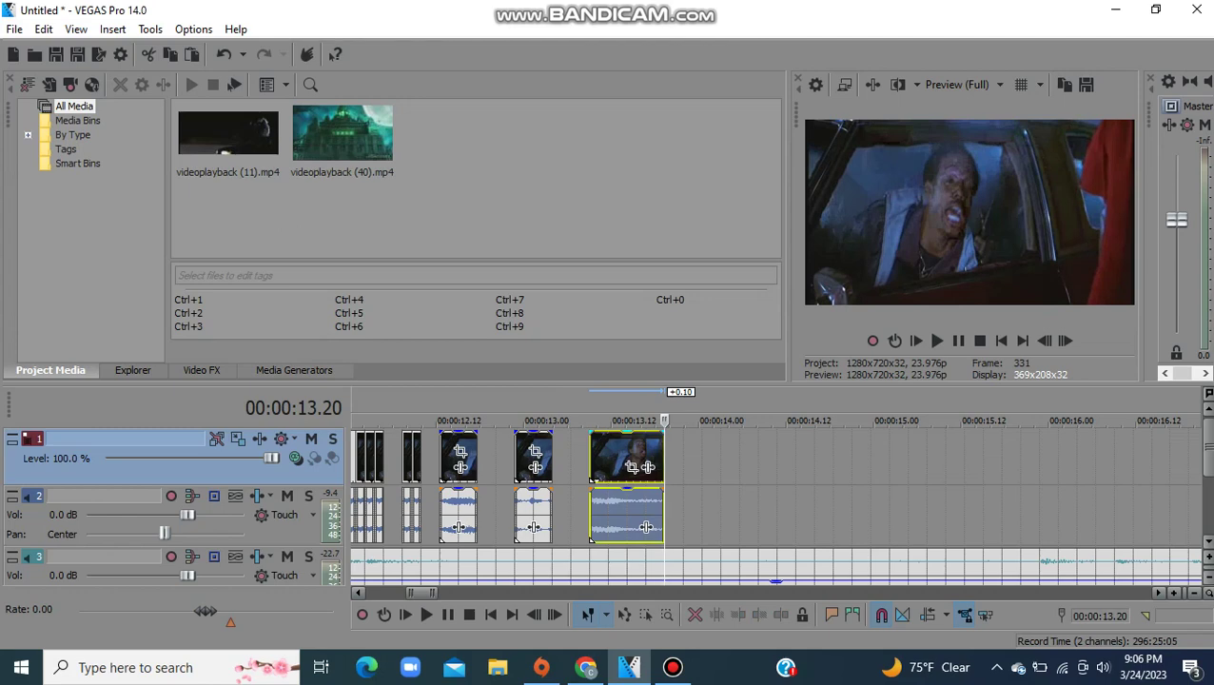
Step: Play from 00:00:12.13 through the longer pasted clip to review the rhythm against the background audio
left_click(440, 459)
key("space")
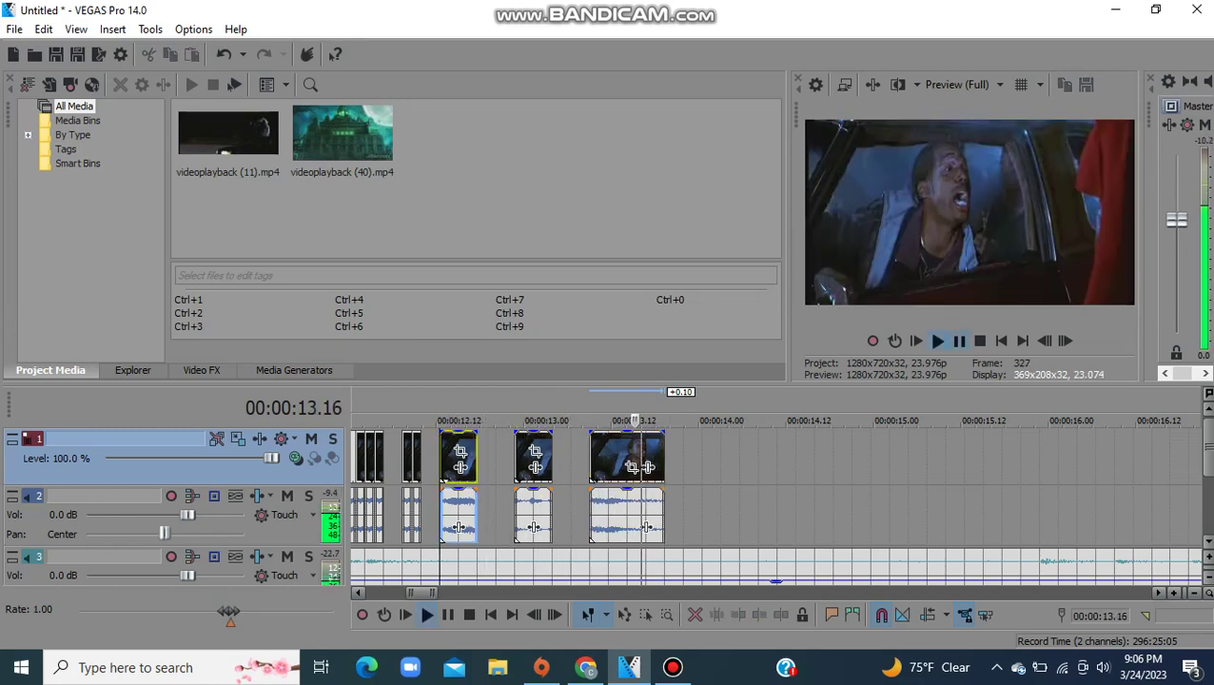
key("Return")
left_click(673, 668)
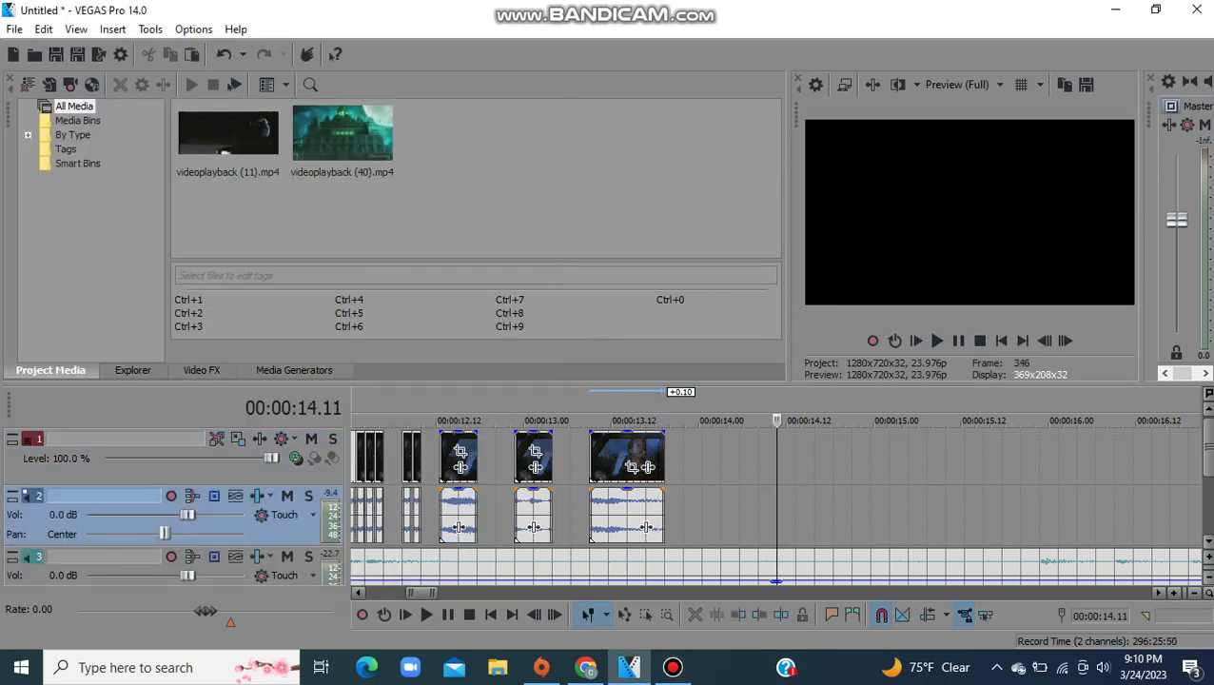
left_click(439, 457)
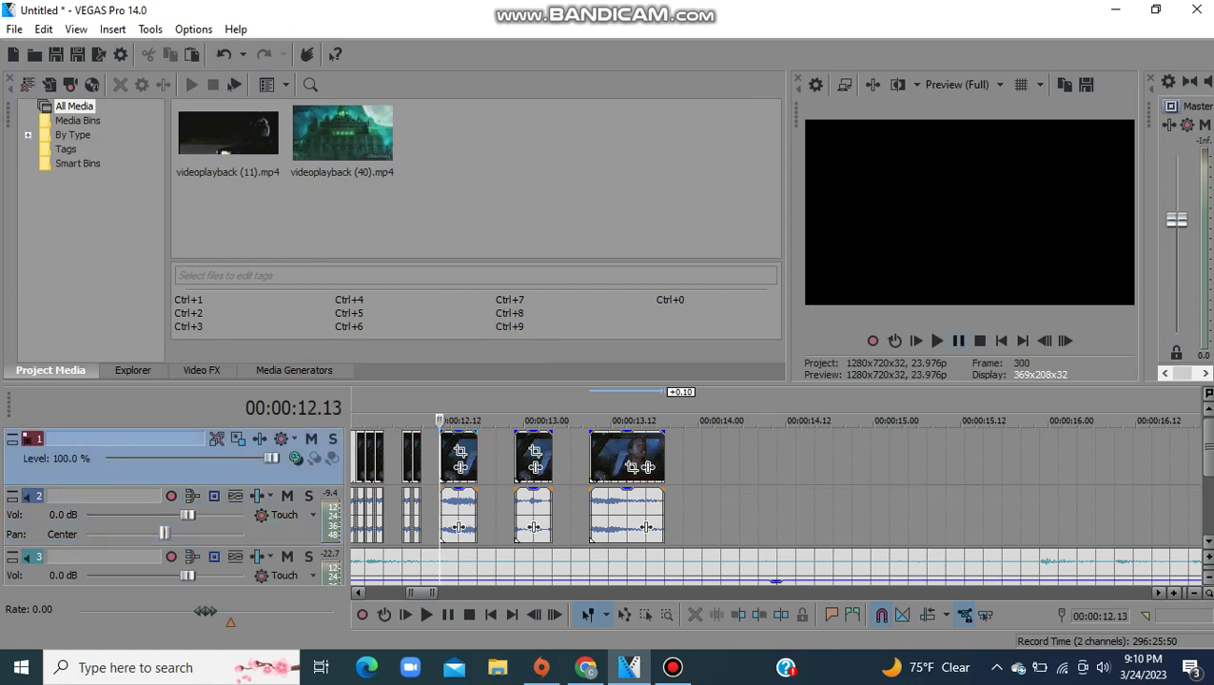
key("space")
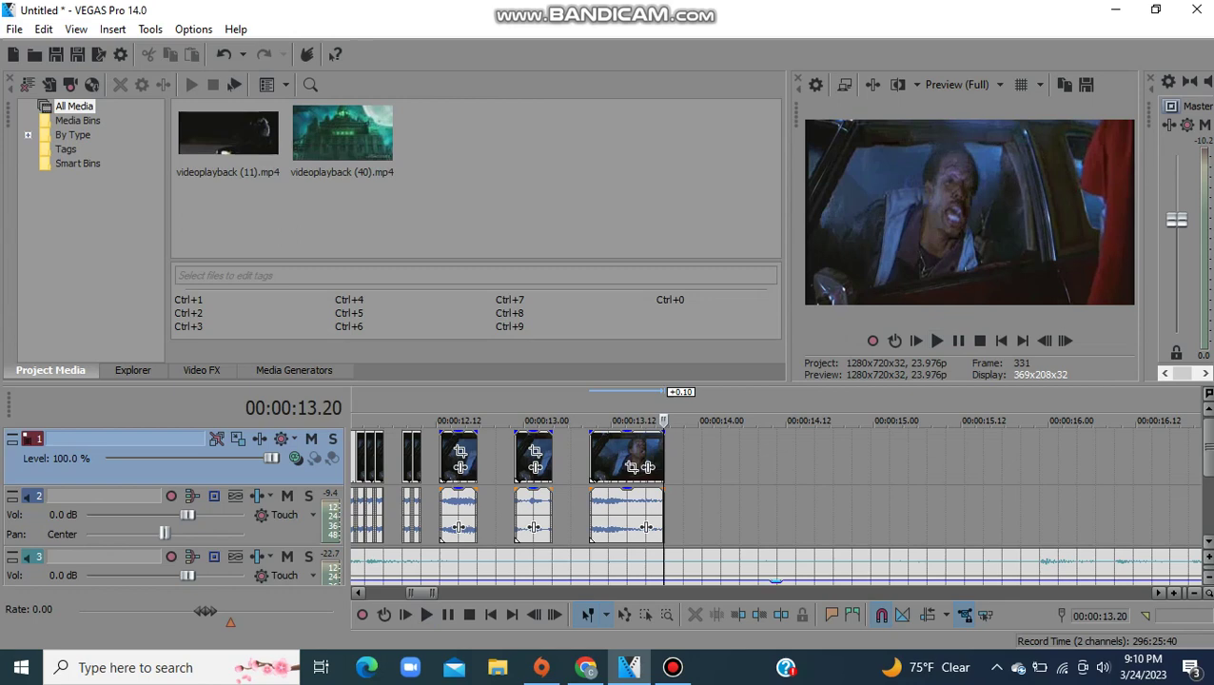
Step: Copy the short piece at 00:00:10.16, paste it four times in a row from 00:00:13.20, and play from 00:00:12.13
left_click_drag(424, 593, 416, 593)
left_click(550, 459)
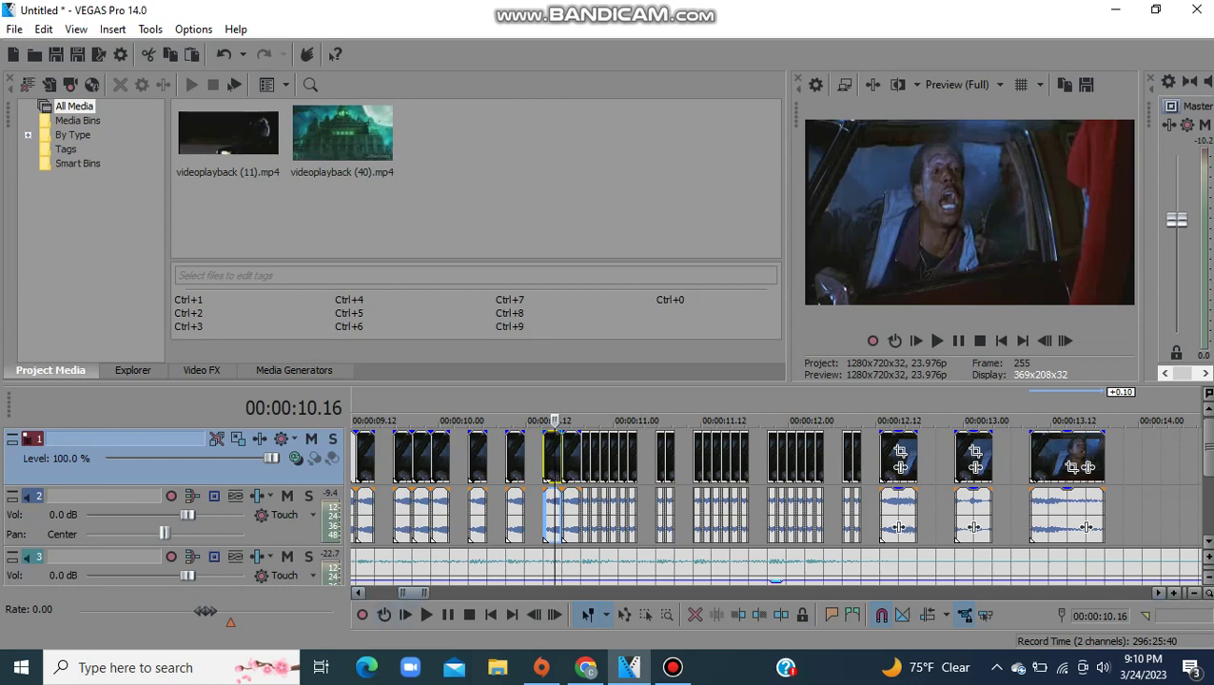
scroll(775, 504, "right", 5)
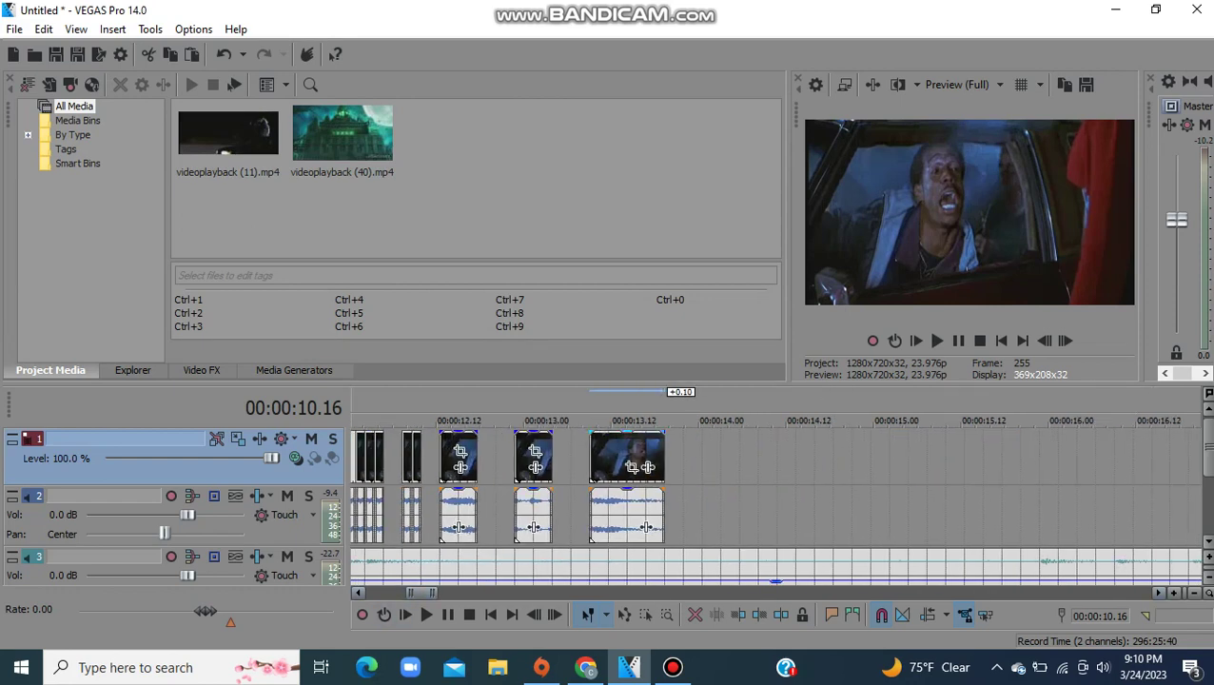
left_click(663, 457)
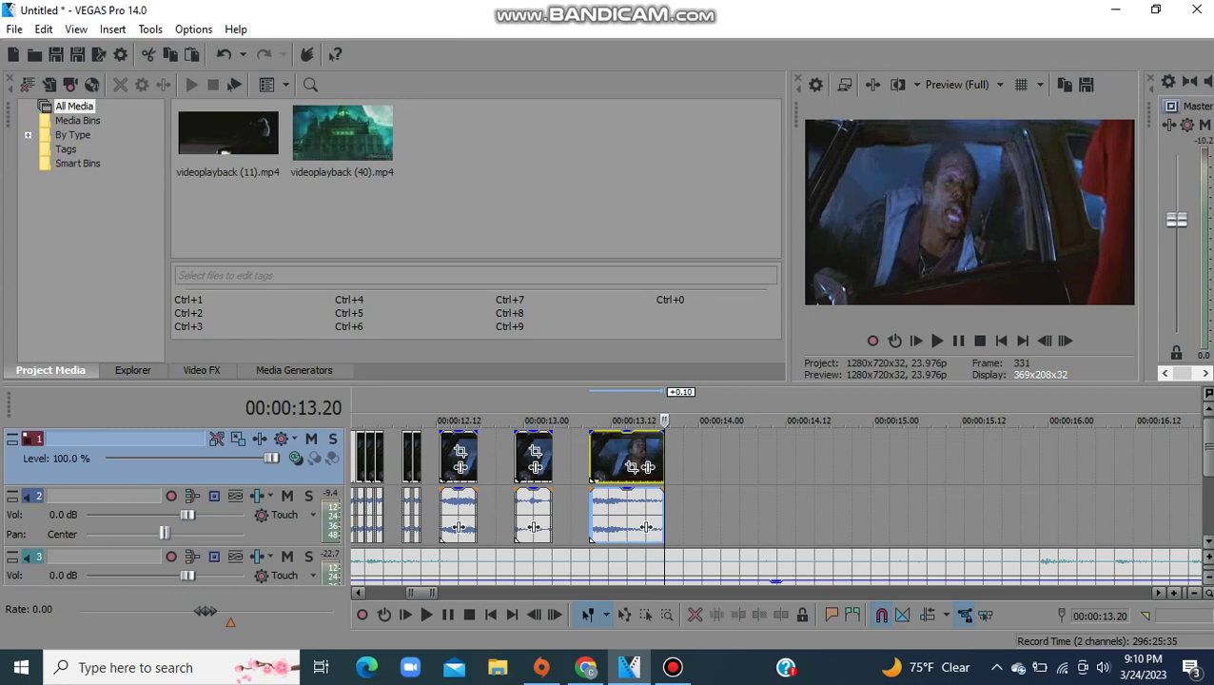
key("ctrl+v")
key("ctrl+v")
key("ctrl+v")
key("ctrl+v")
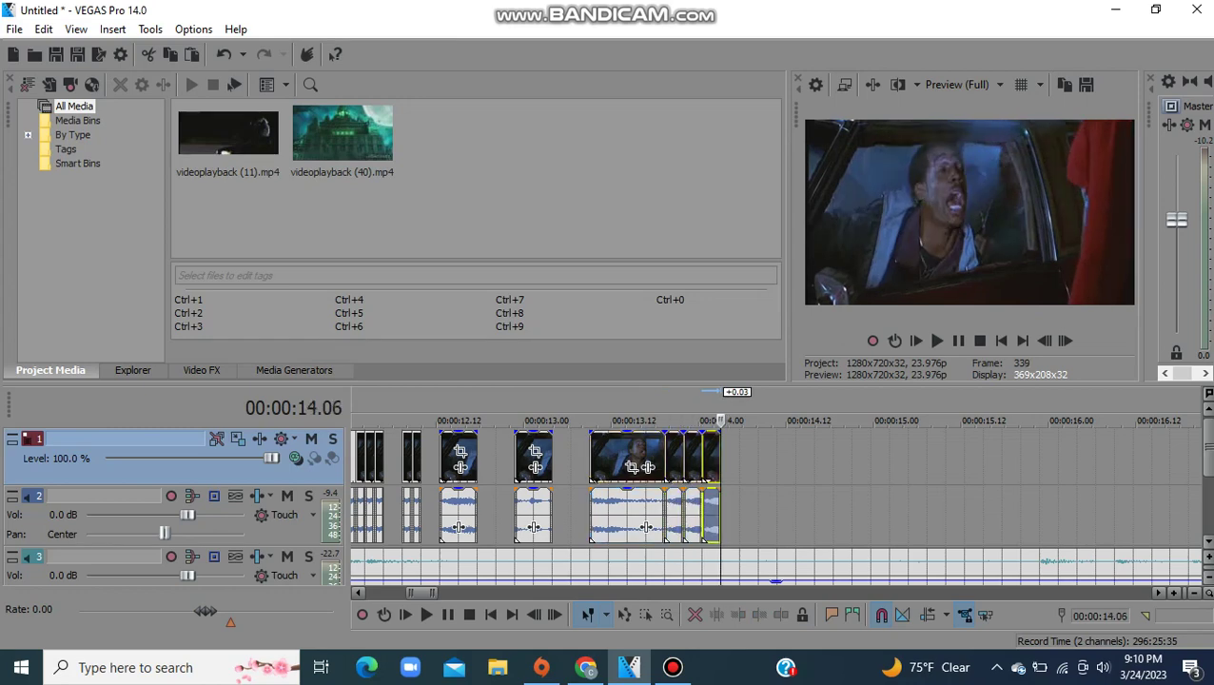
left_click(437, 458)
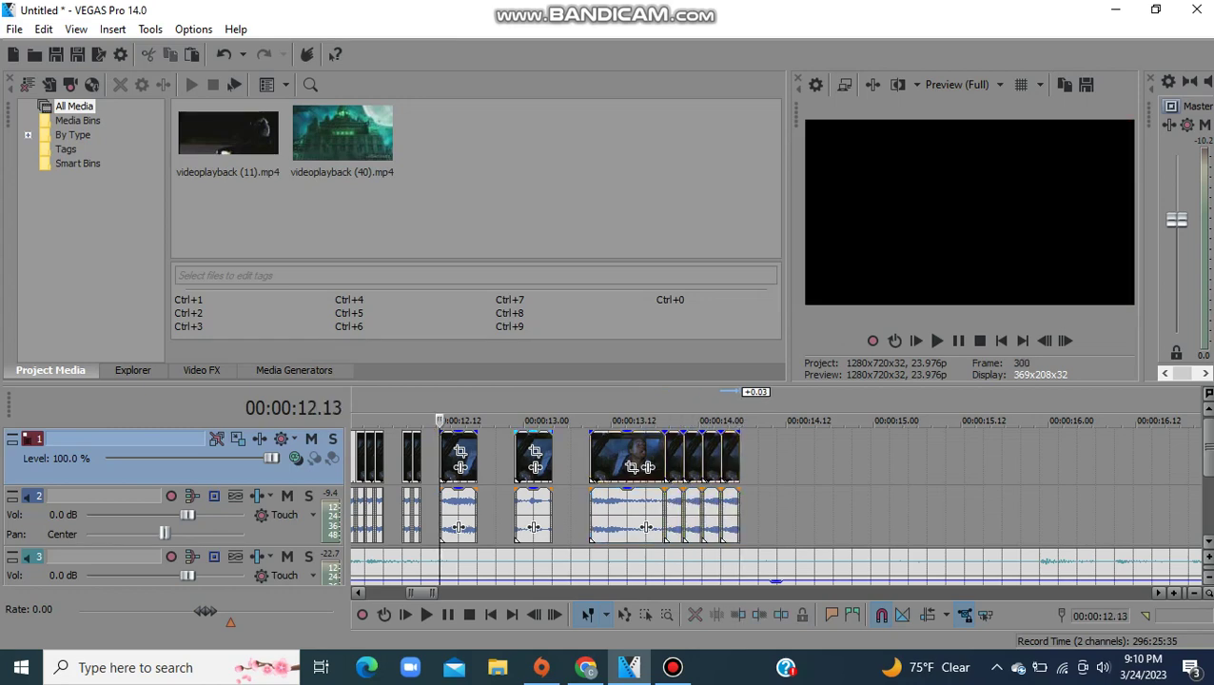
key("space")
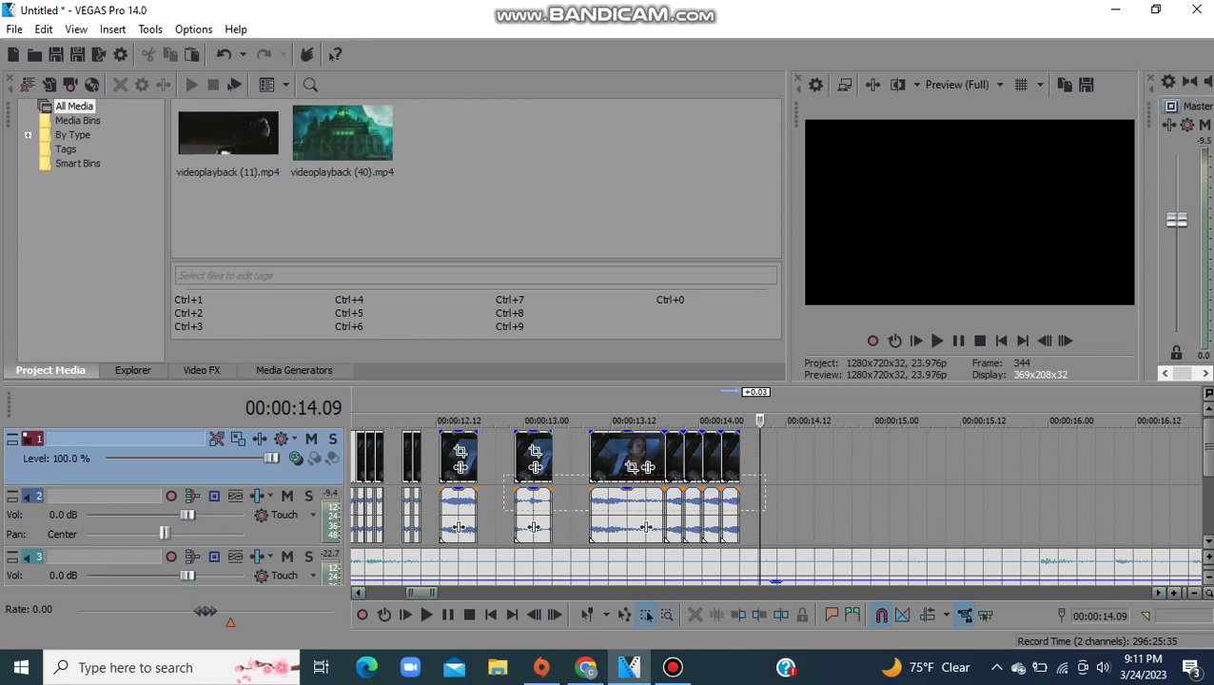
Step: Copy all pieces with their audio from 00:00:12.13 onward and paste the group at 00:00:14.06, directly after the last piece
left_click_drag(765, 511, 503, 475)
left_click(463, 468, "ctrl")
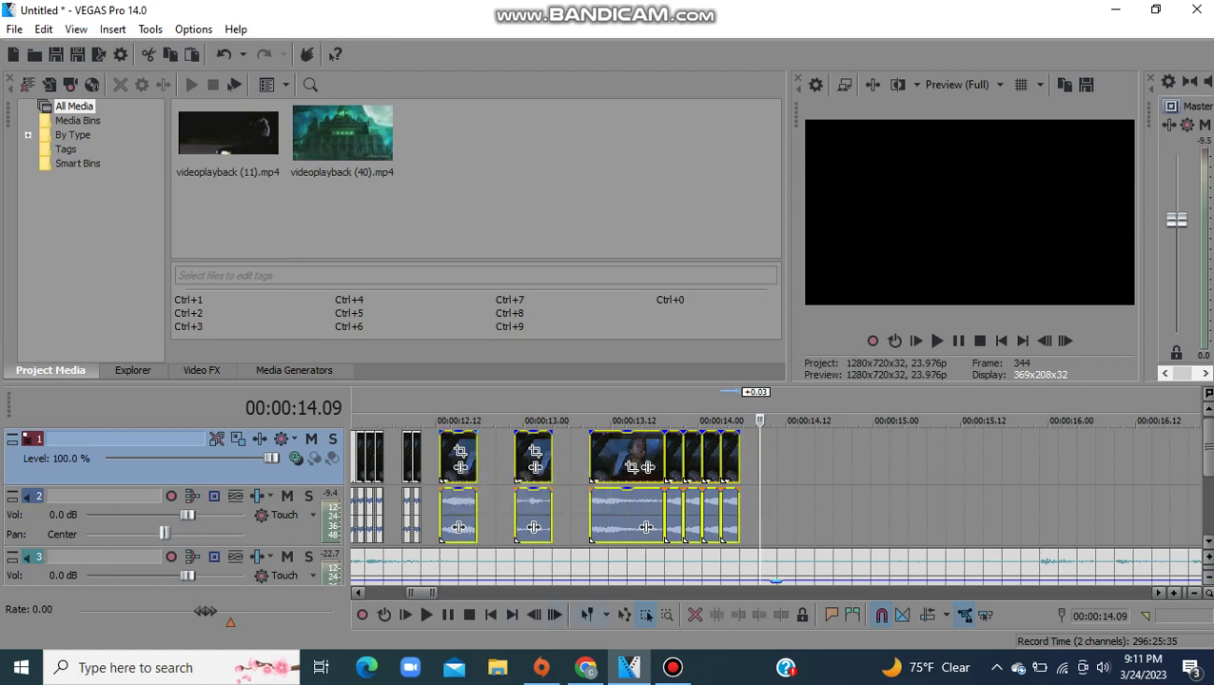
left_click(839, 466)
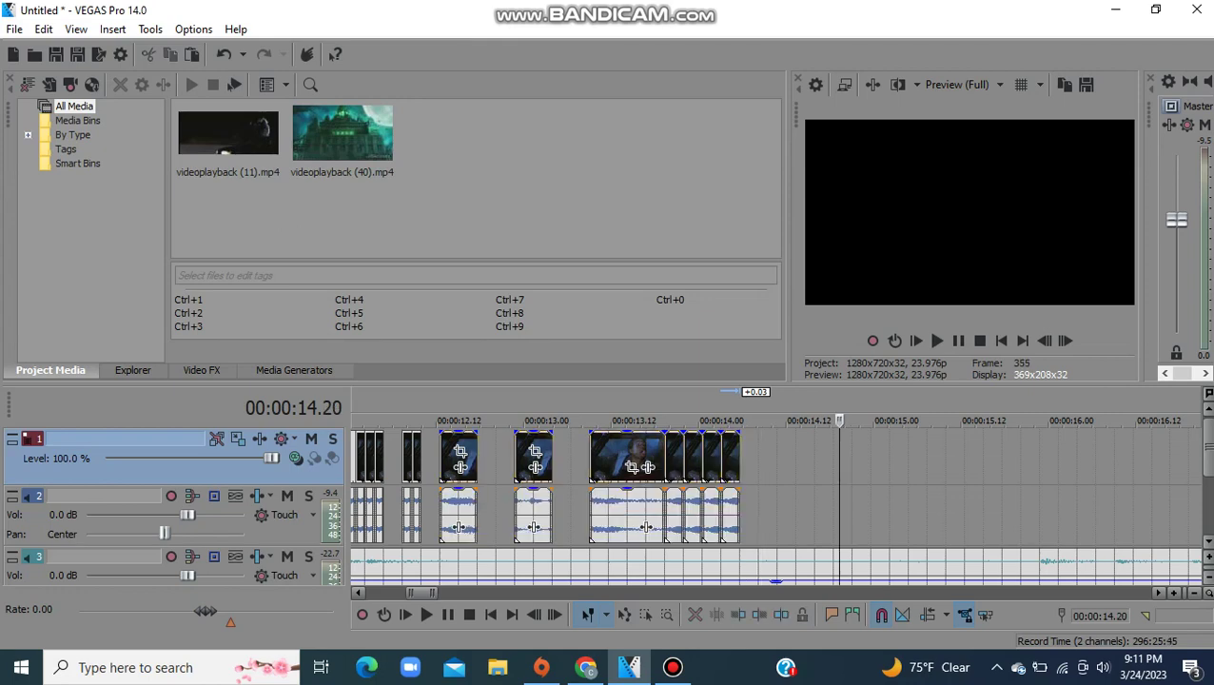
left_click(740, 466)
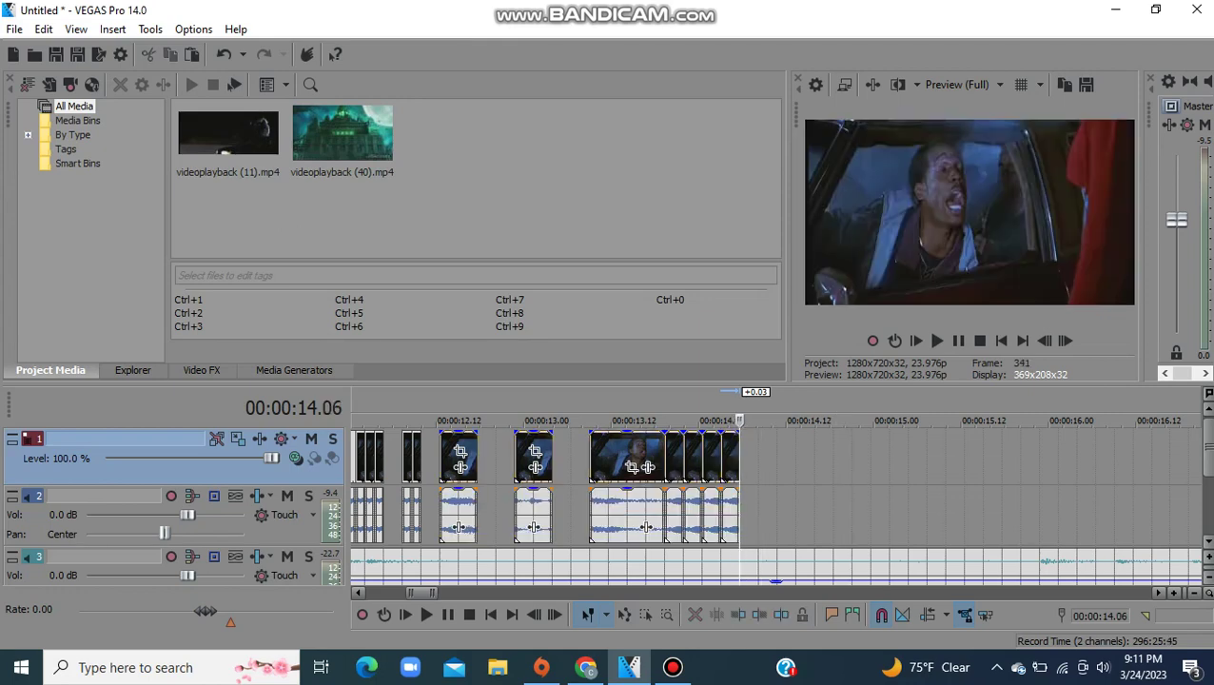
key("ctrl+v")
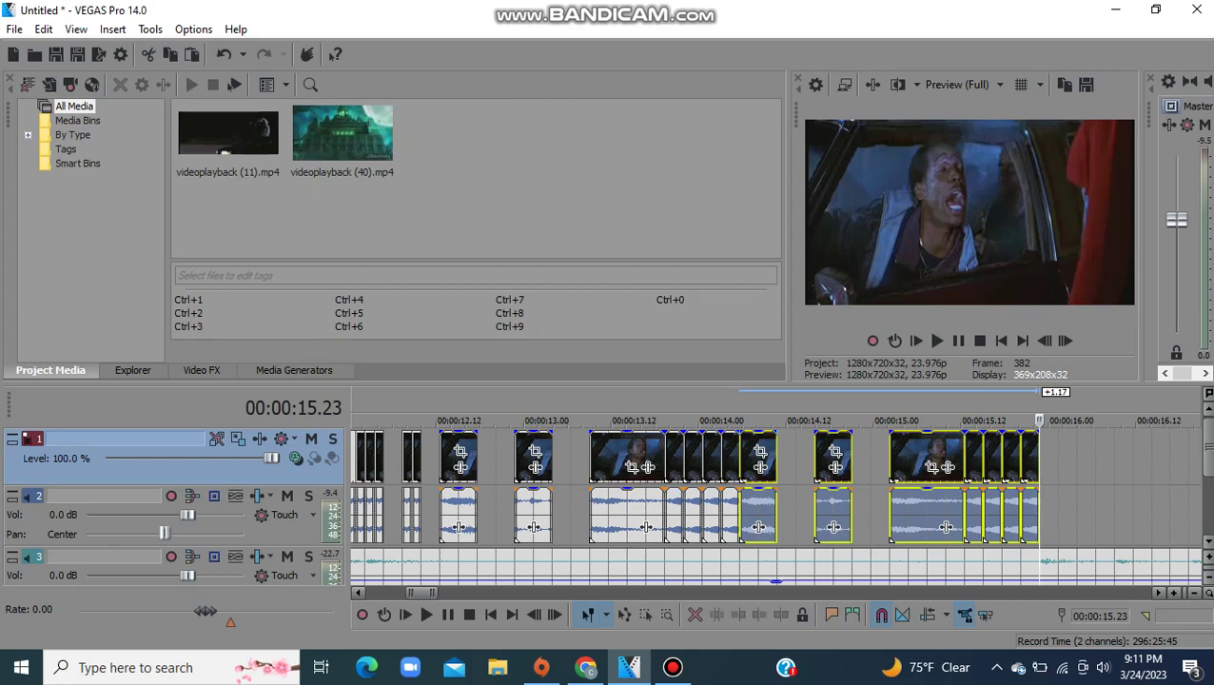
Step: Play from 00:00:12.13 through the repeated group to just past its end to review the rhythm
left_click(437, 466)
left_click(958, 340)
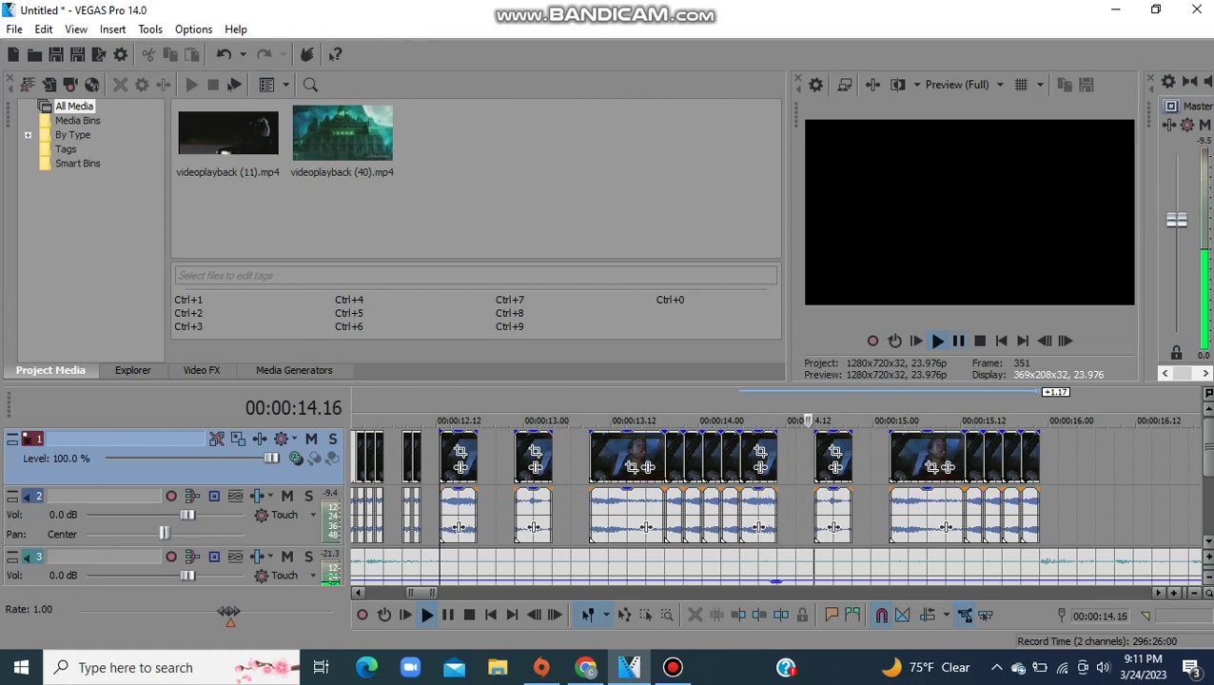
left_click(958, 341)
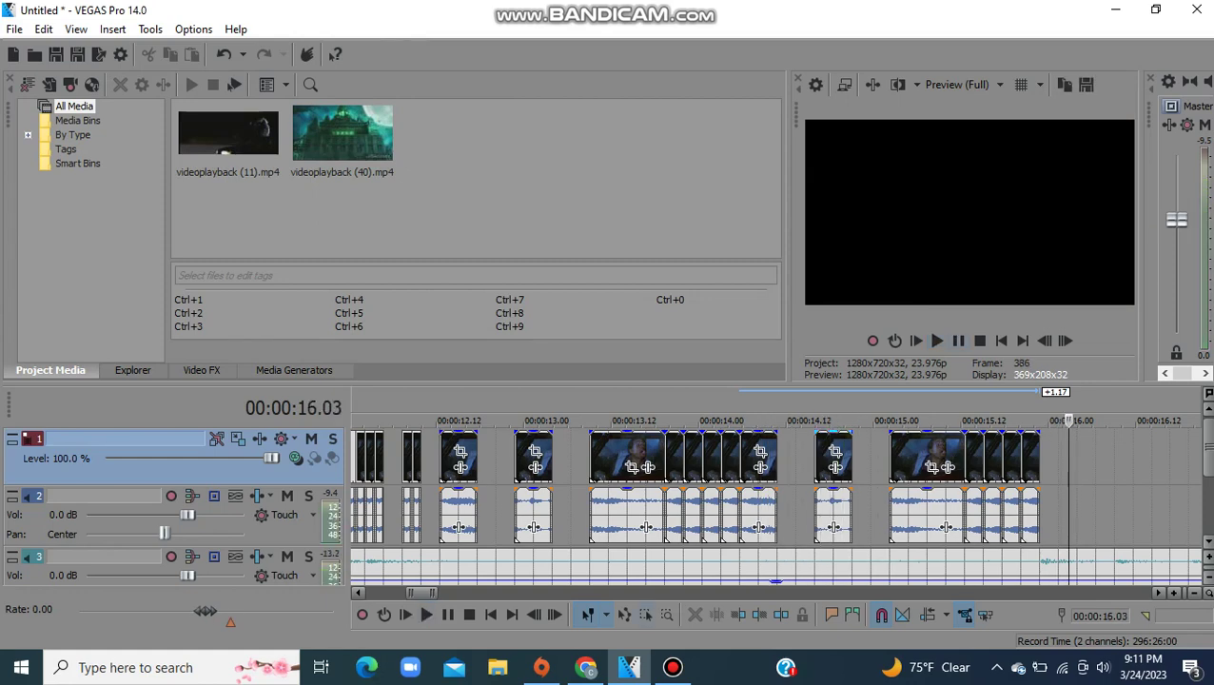
Step: Copy the video and audio clips from about 00:00:12.12 to the last clip's end and paste them twice in a row from there
key("ctrl+a")
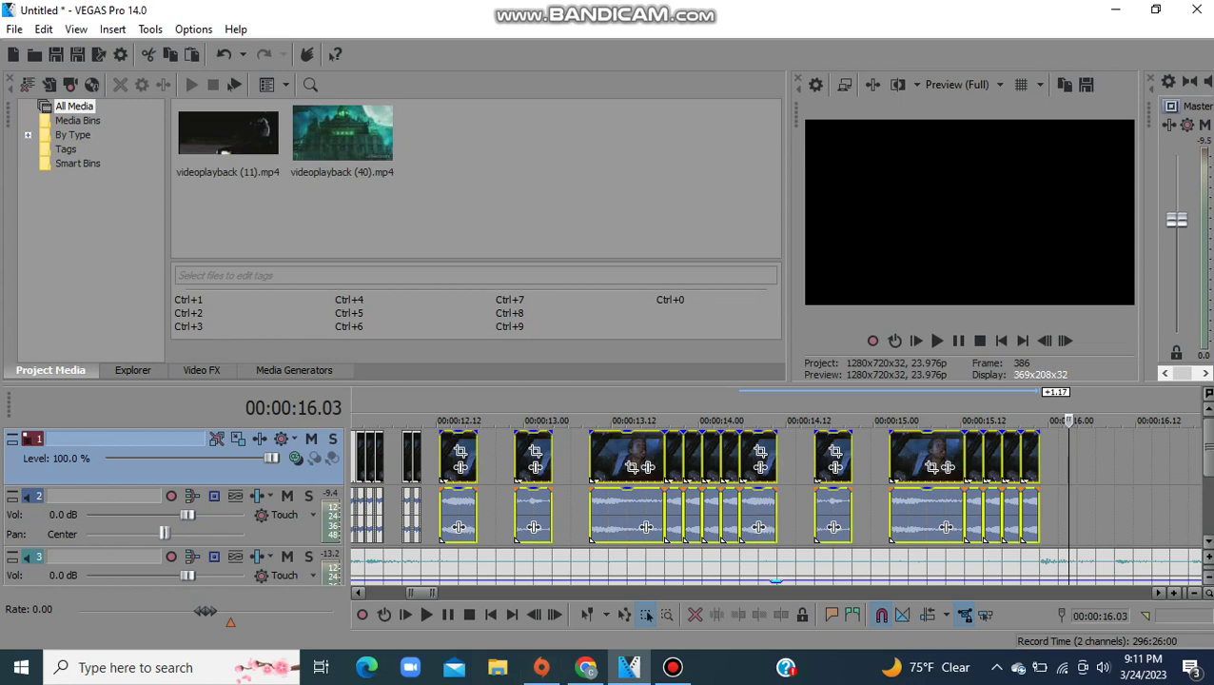
left_click(1087, 515)
left_click(1043, 458)
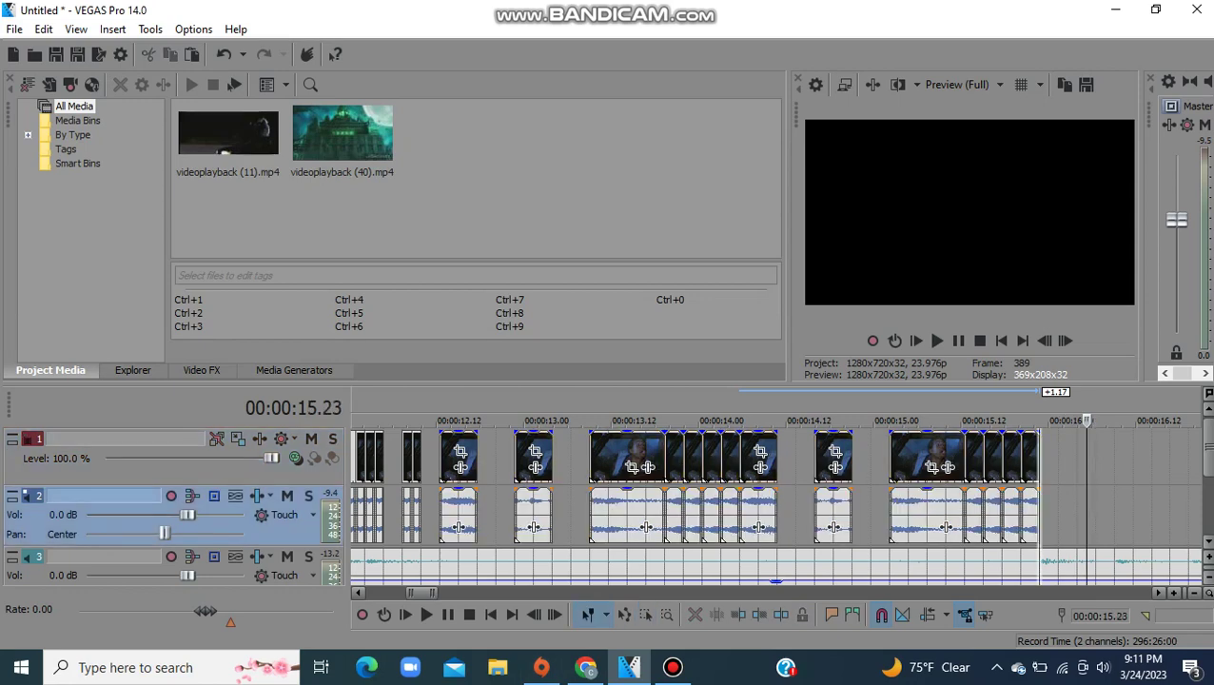
key("ctrl+v")
key("ctrl+v")
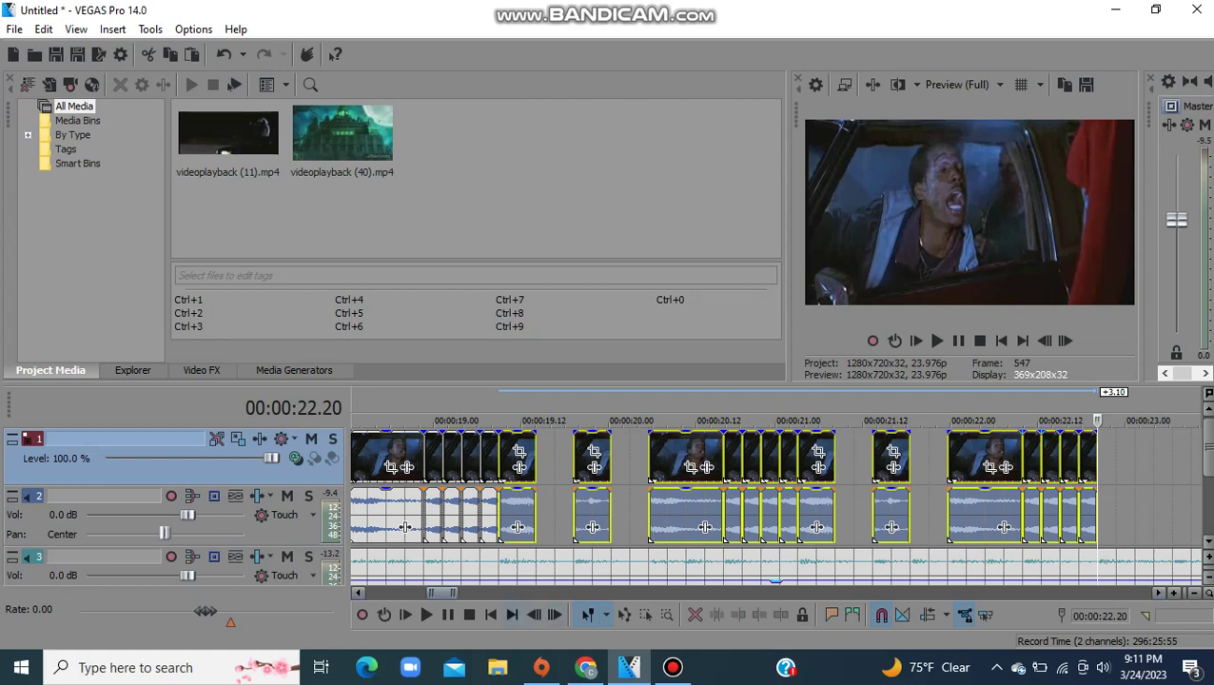
Step: Play back the timeline from about 00:00:15.00 through the pasted clips
scroll(404, 528, "left", 10)
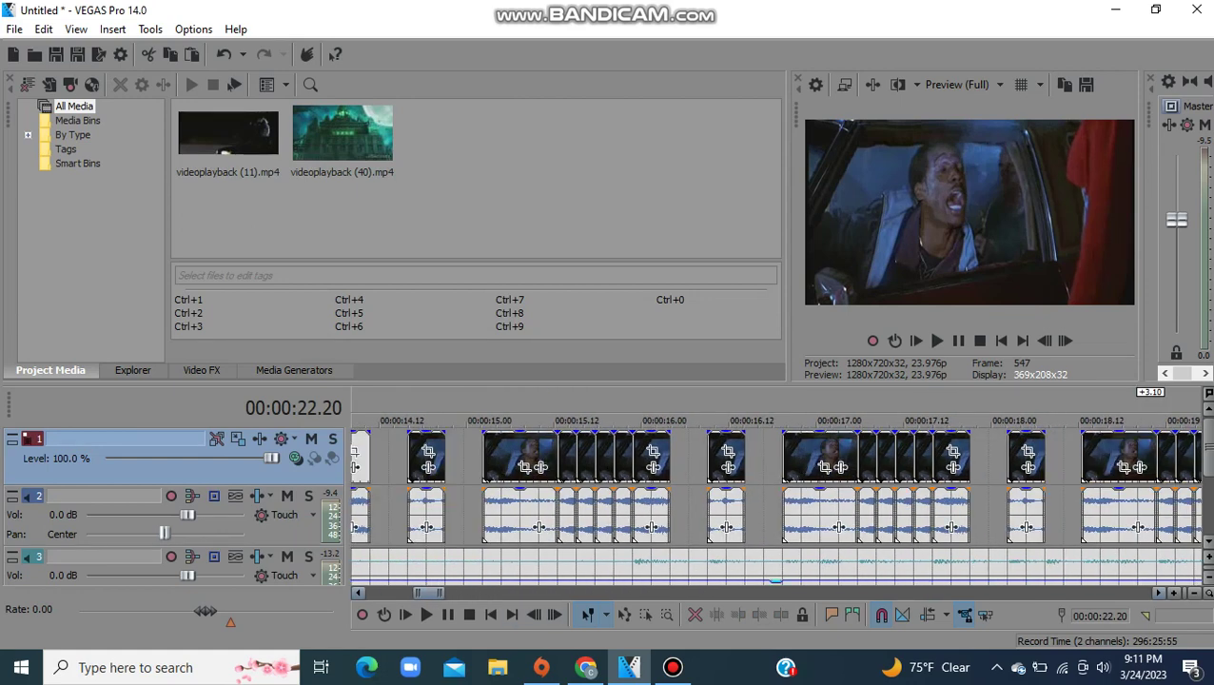
left_click(478, 528)
key("space")
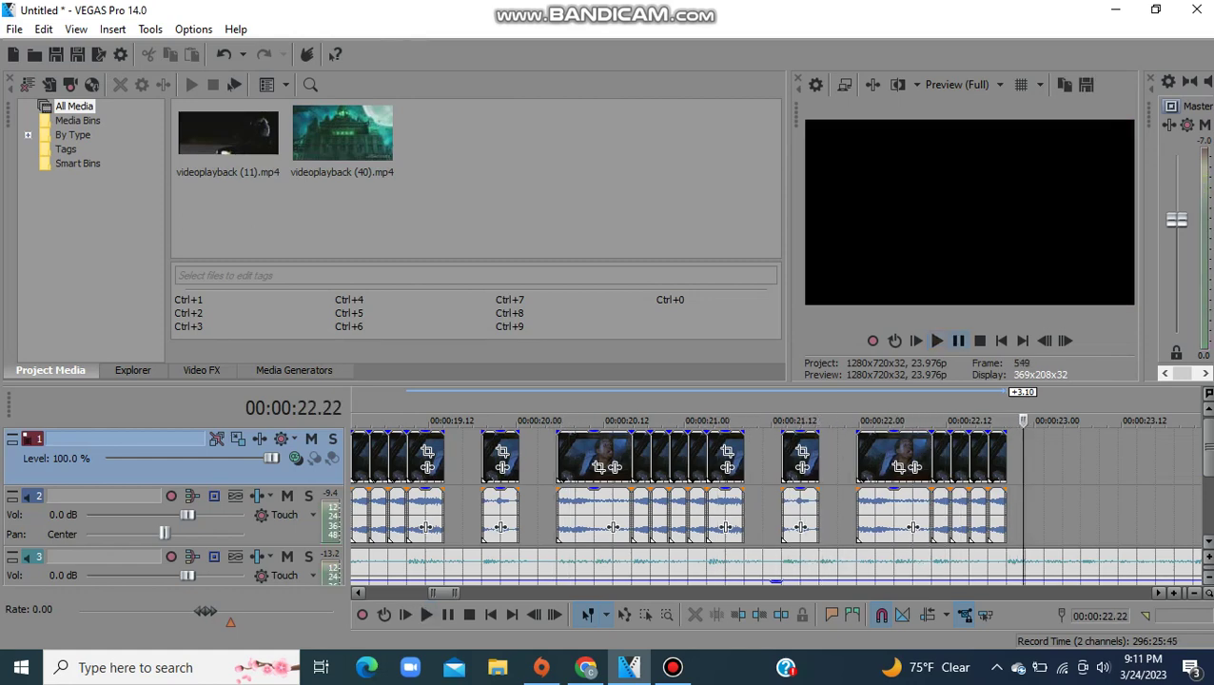
Step: Lower the gain of the long audio event on track 3 to -9.6 dB
left_click(419, 578)
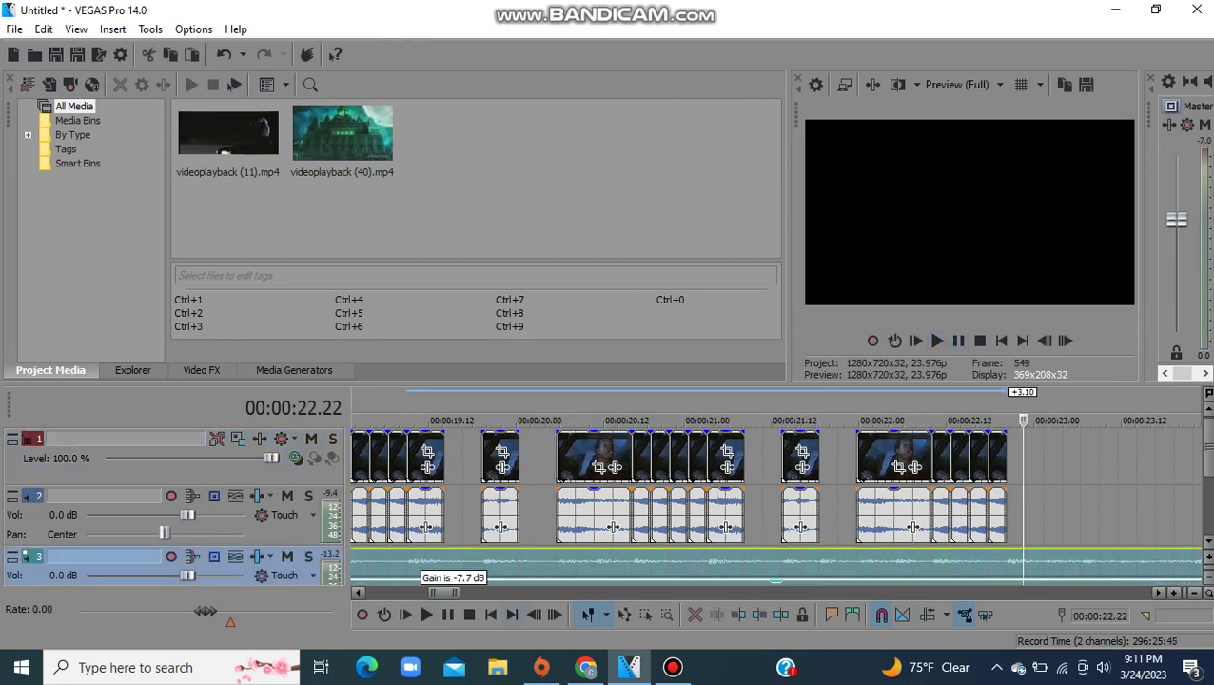
left_click_drag(418, 579, 418, 584)
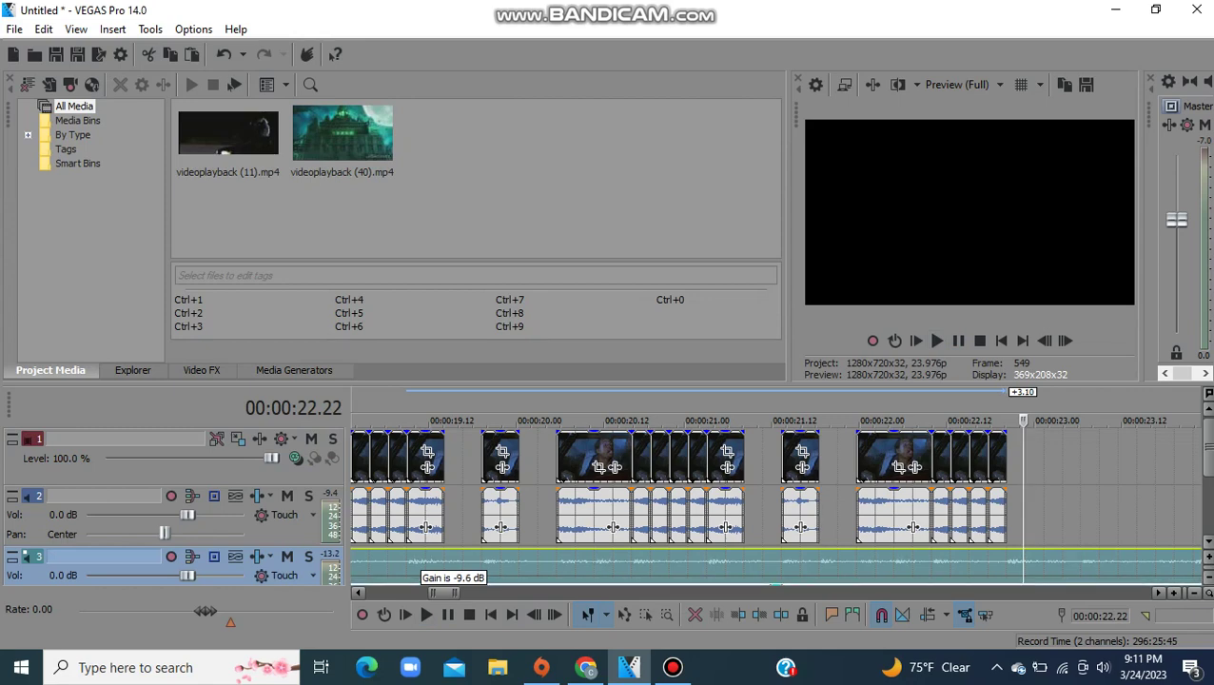
left_click_drag(444, 592, 404, 592)
scroll(775, 485, "right", 3)
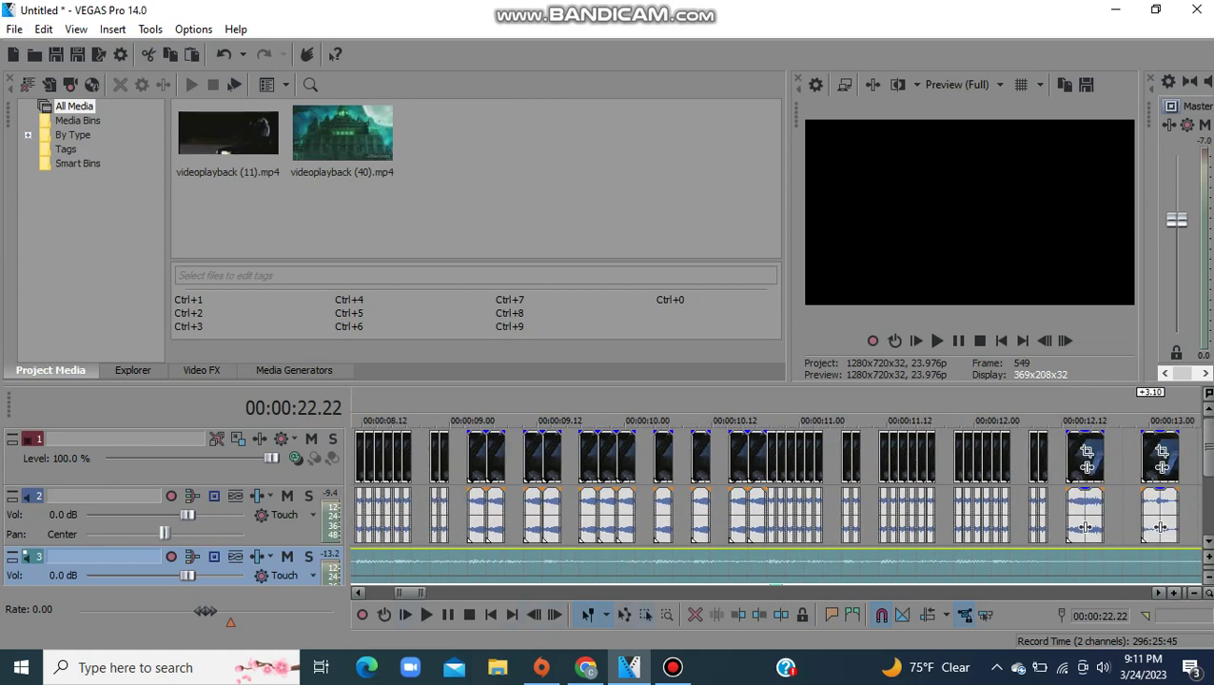
left_click_drag(467, 456, 1060, 520)
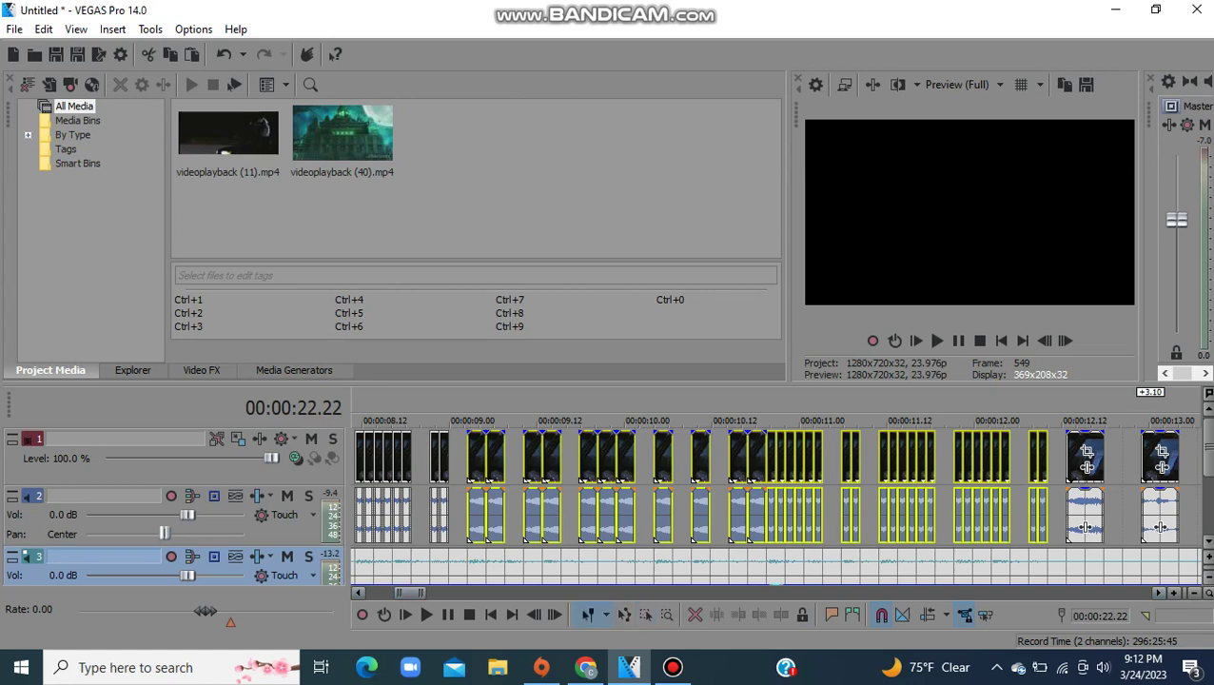
scroll(777, 504, "right", 15)
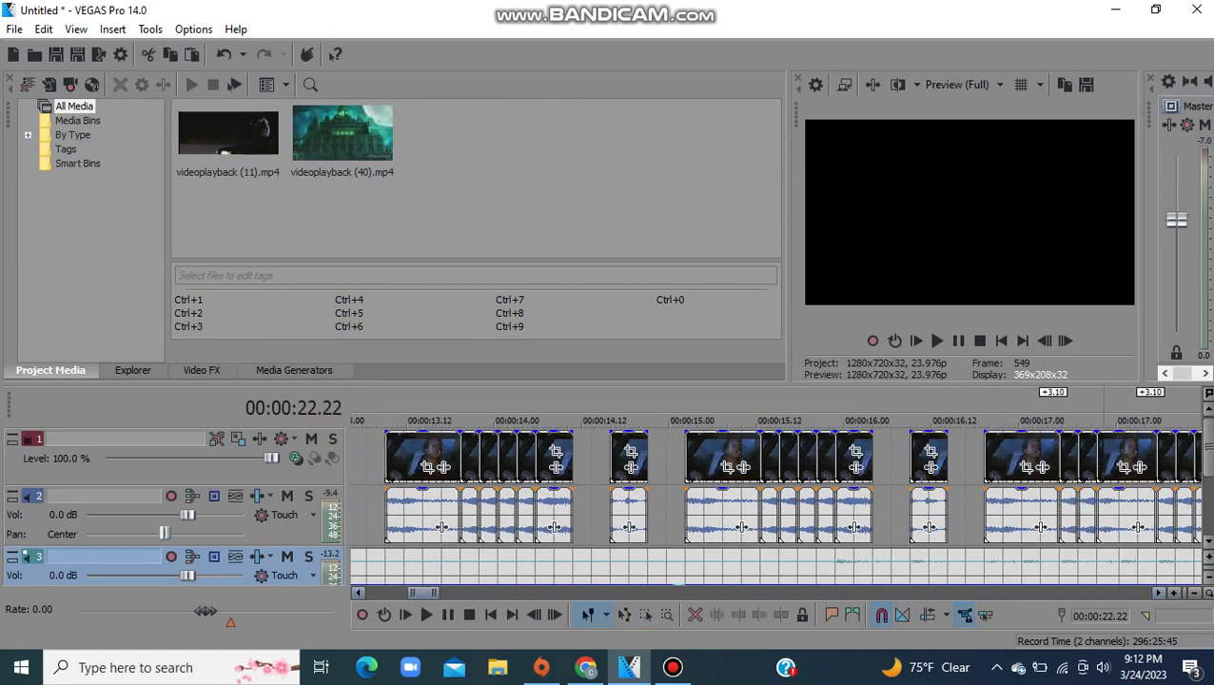
scroll(776, 485, "right", 1)
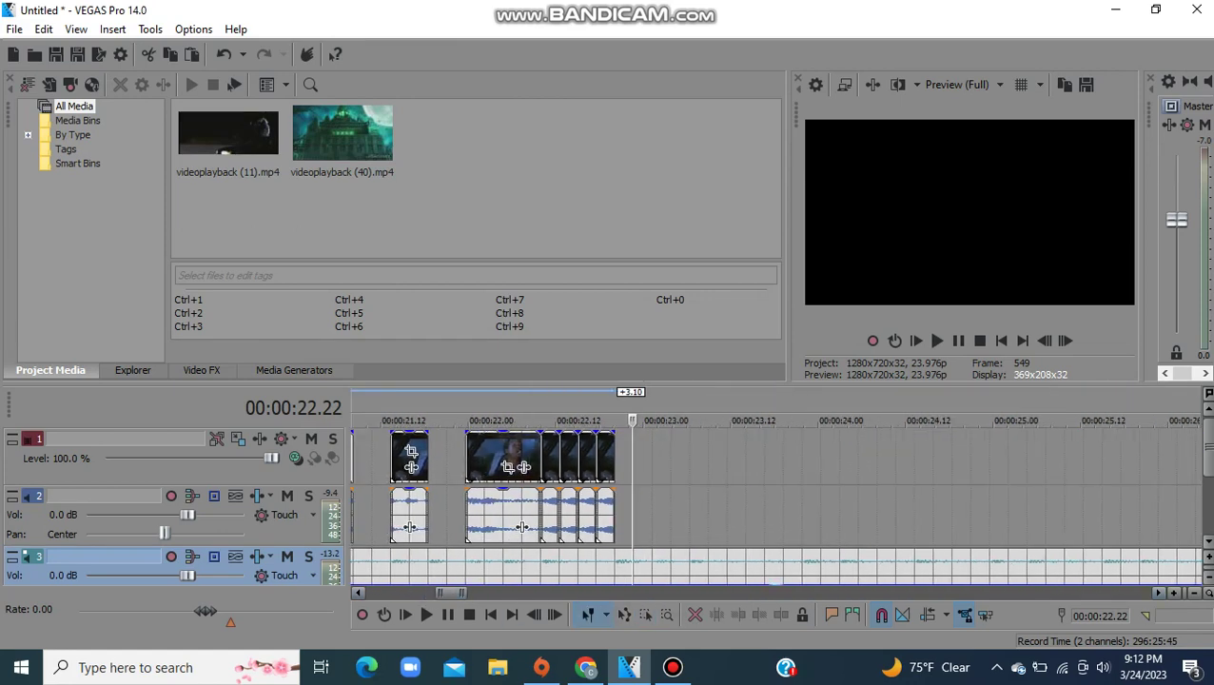
Step: Copy the run of short clips from about 00:00:05.16 to 00:00:12.10 and paste it directly after the last clip, at 00:00:22.20
scroll(775, 486, "left", 12)
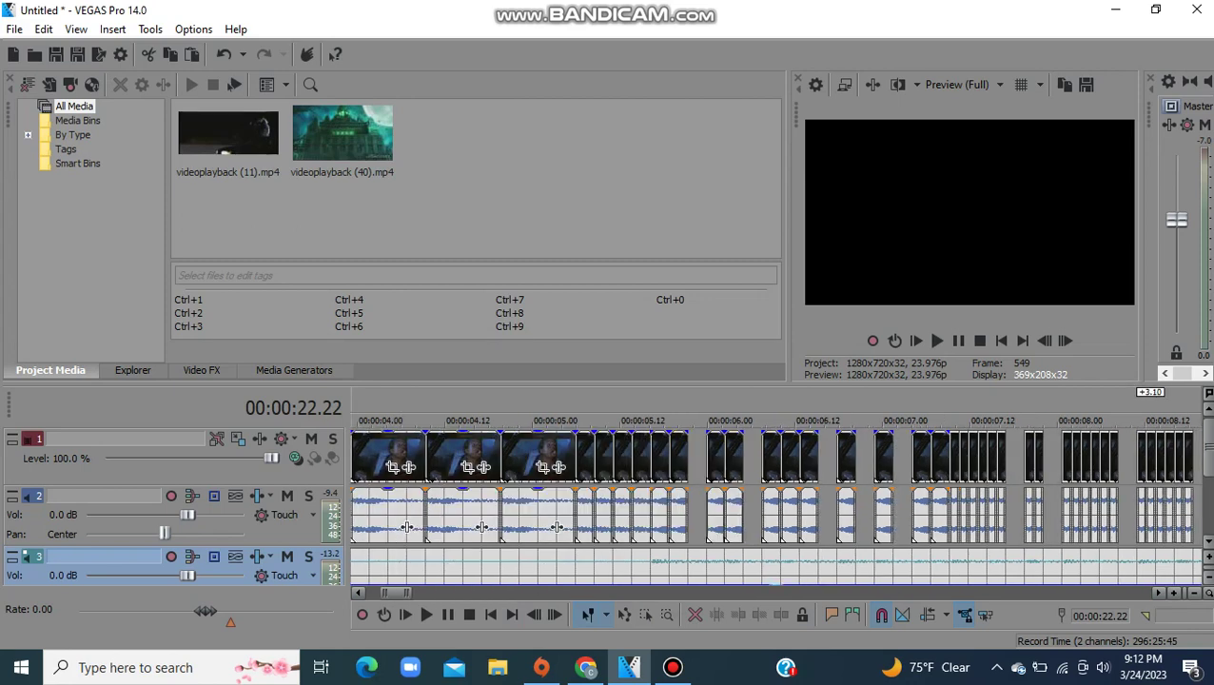
scroll(775, 485, "right", 1)
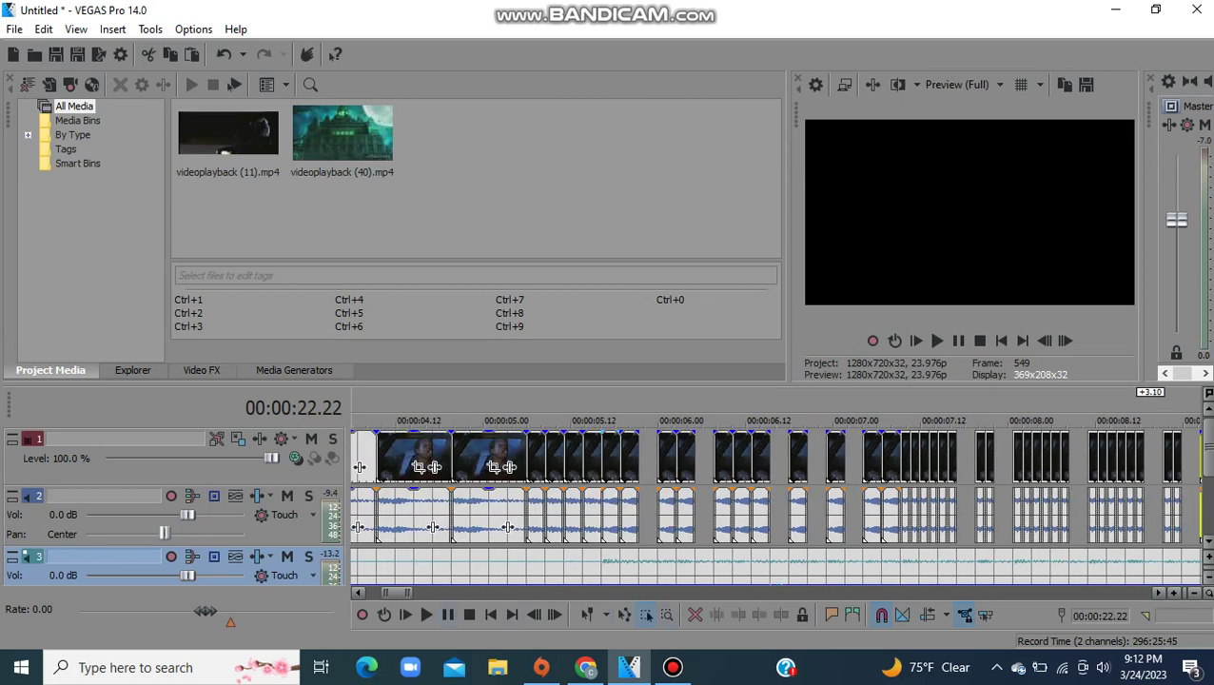
left_click_drag(725, 489, 1207, 507)
scroll(775, 485, "right", 4)
scroll(647, 615, "right", 4)
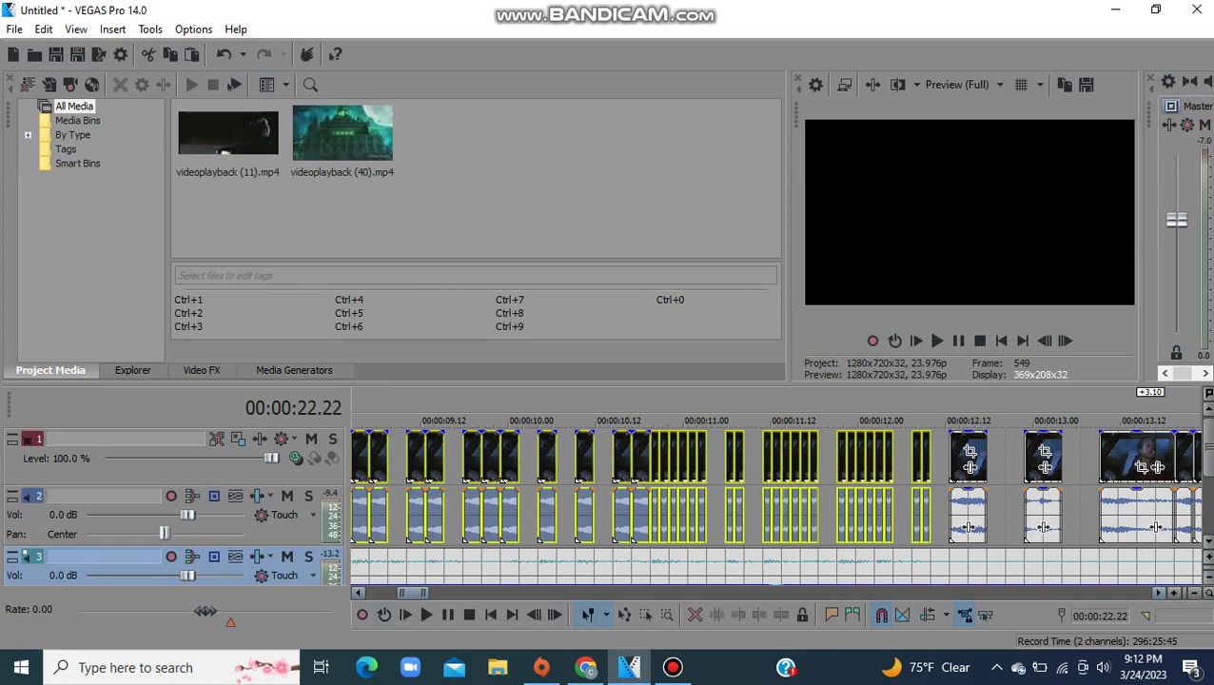
scroll(775, 485, "right", 20)
scroll(775, 485, "right", 15)
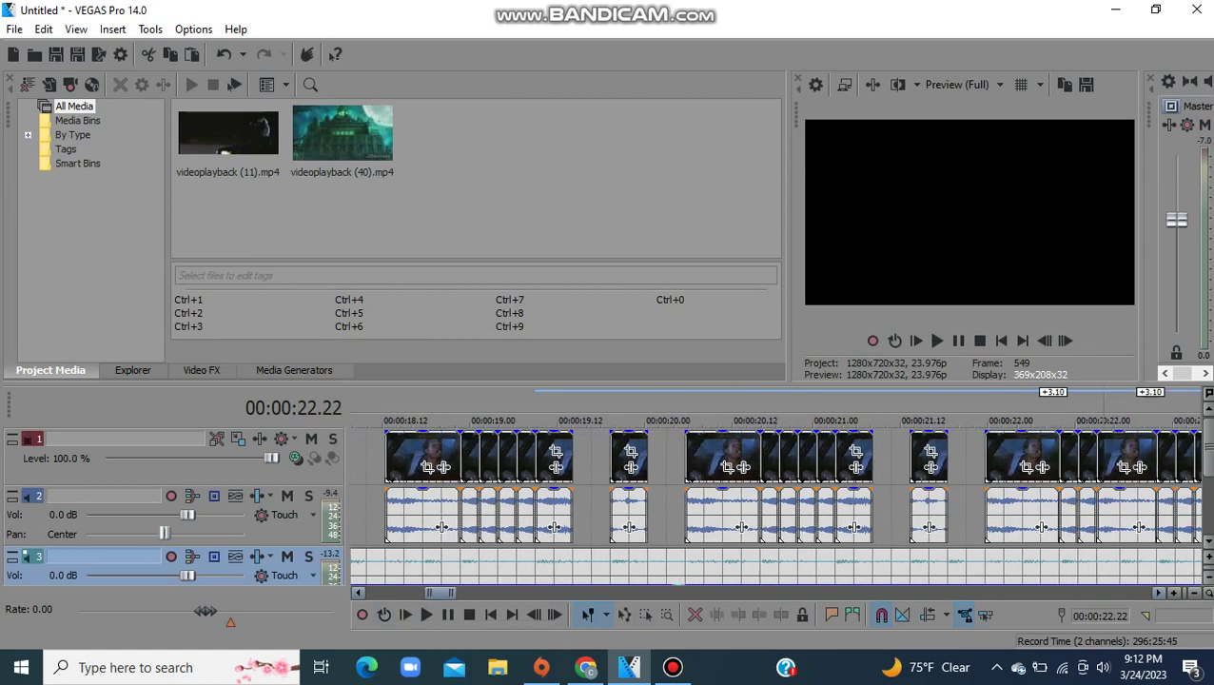
left_click(836, 461)
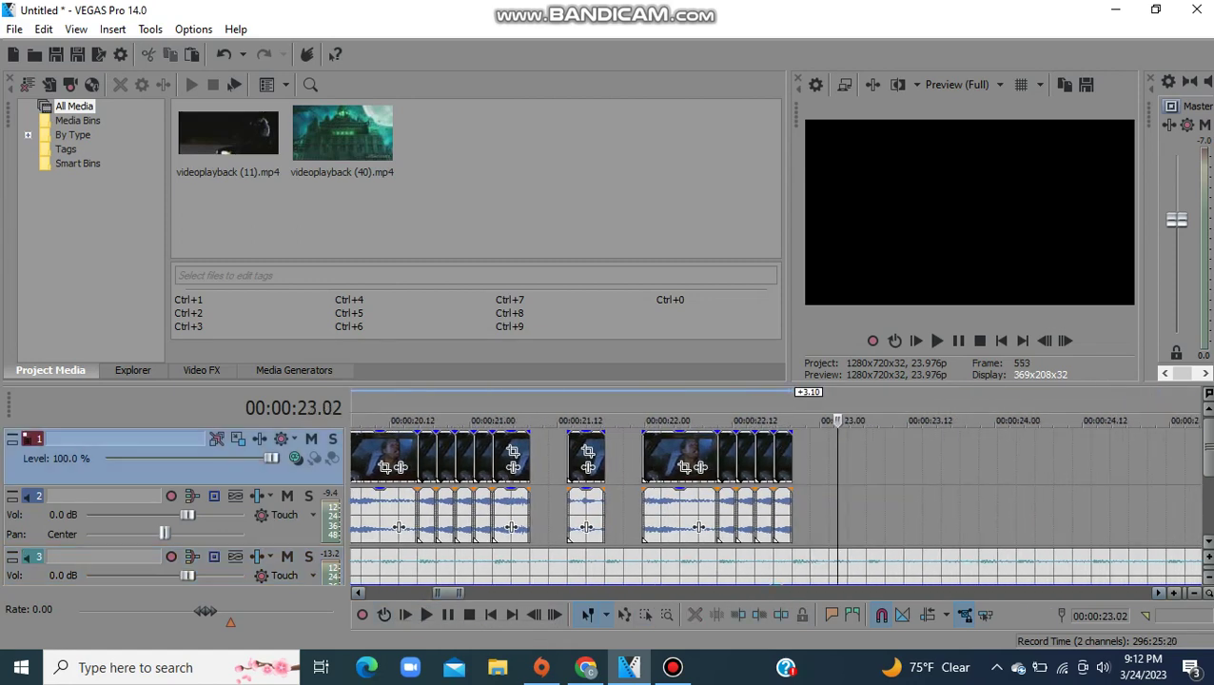
left_click(798, 462)
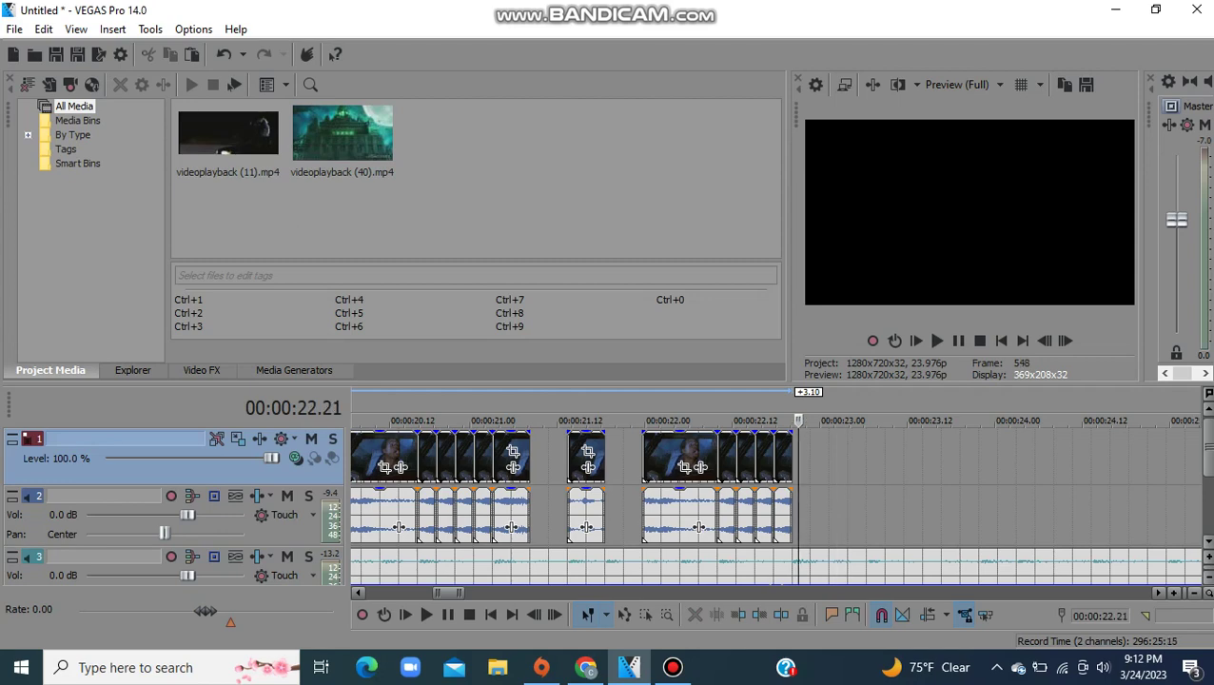
key("Left")
key("ctrl+v")
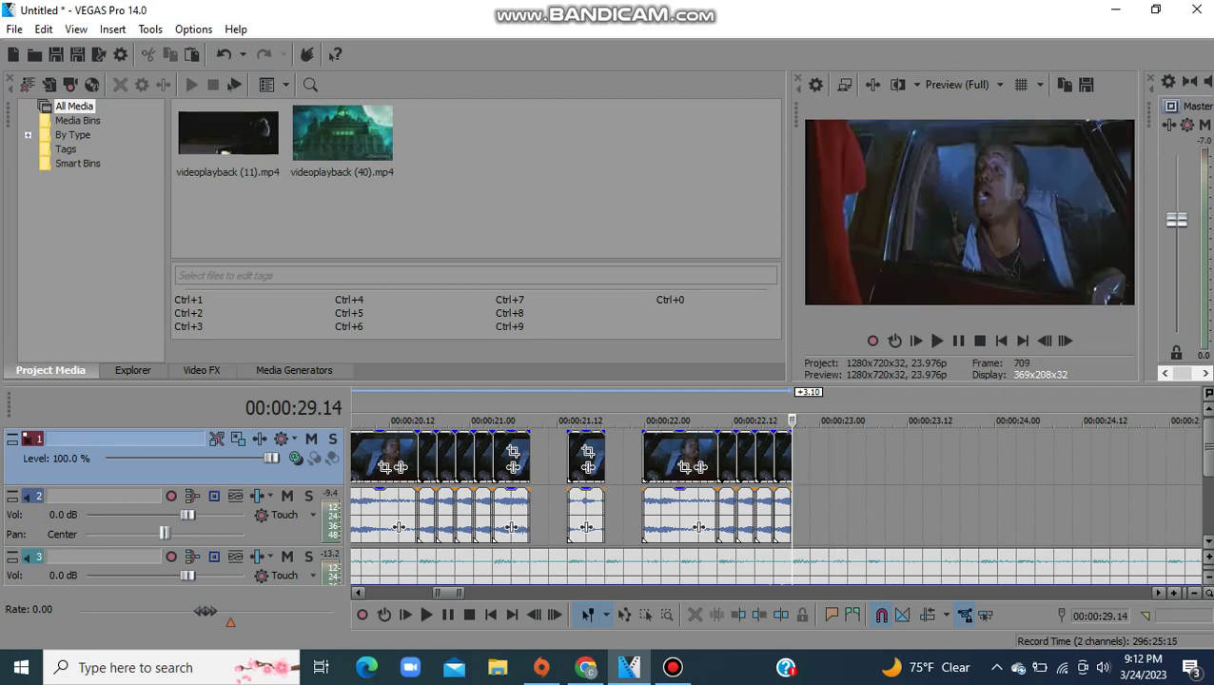
Step: Paste a second copy of the clip run about three frames after 00:00:29.14, replacing a paste made directly at that point
key("ctrl+v")
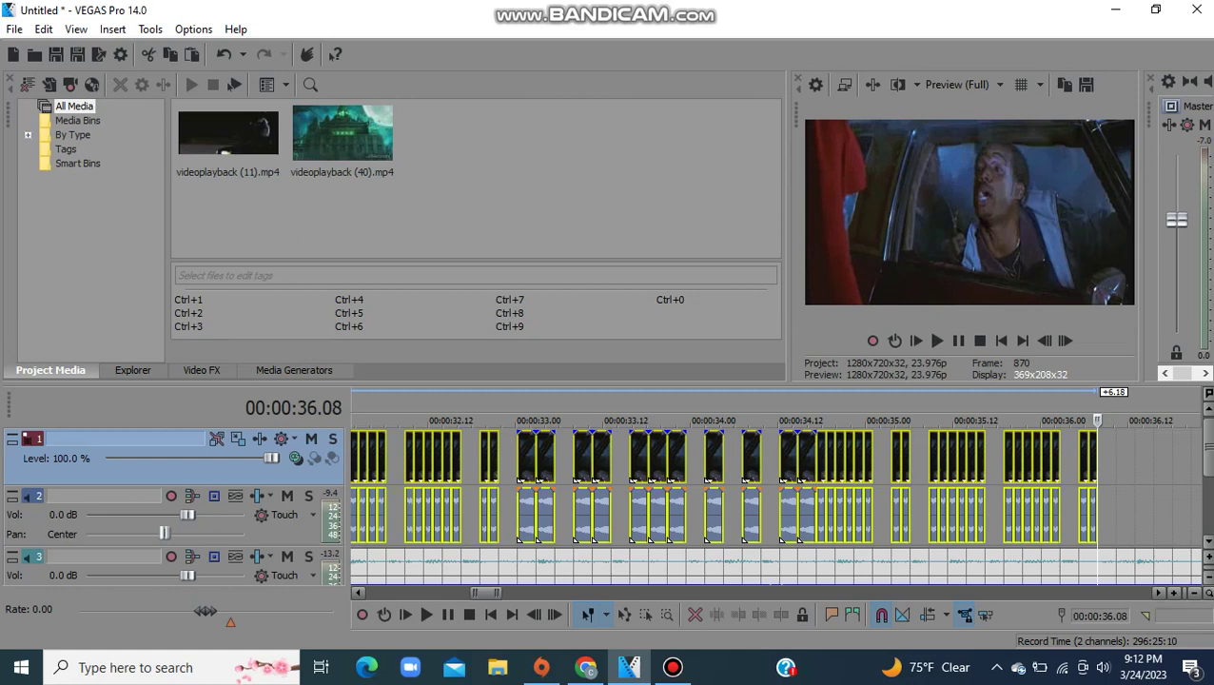
key("ctrl+z")
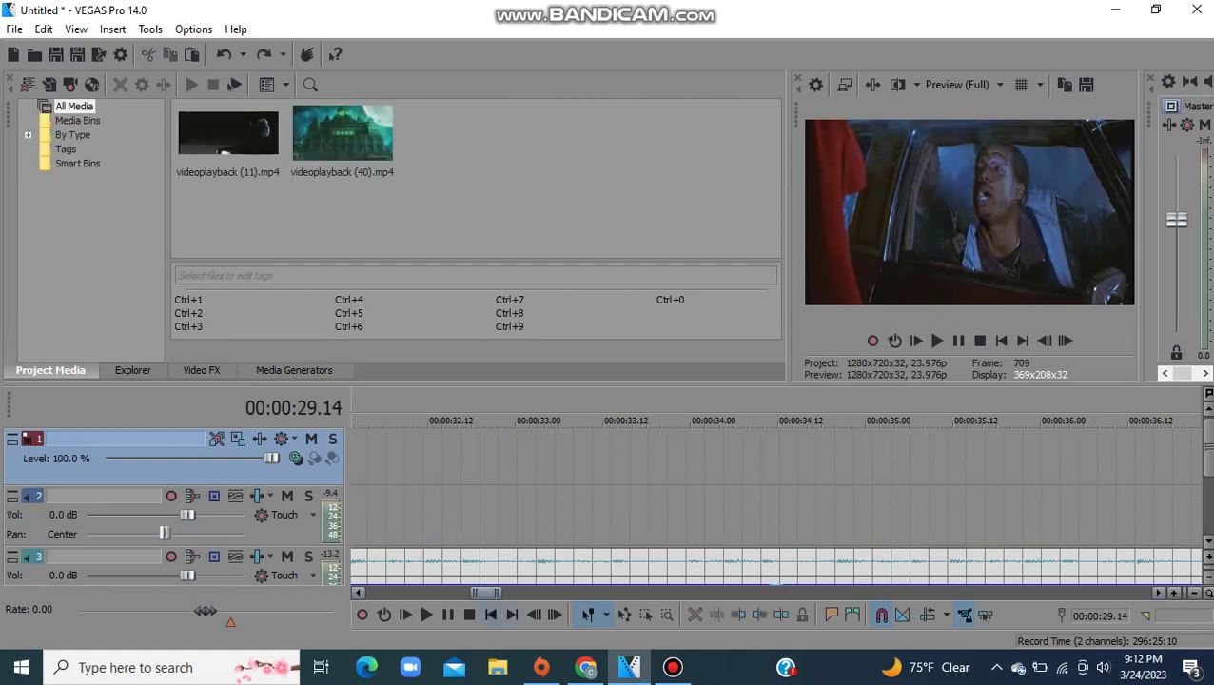
scroll(775, 504, "left", 5)
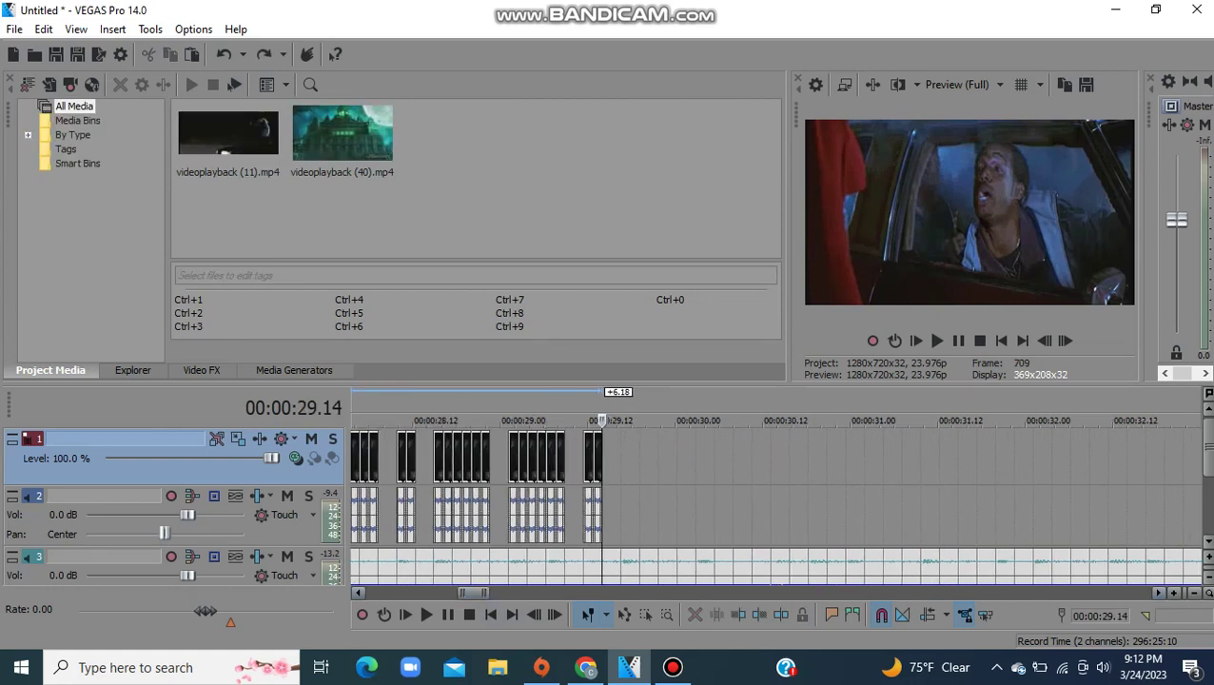
key("Page_Down")
key("ctrl+v")
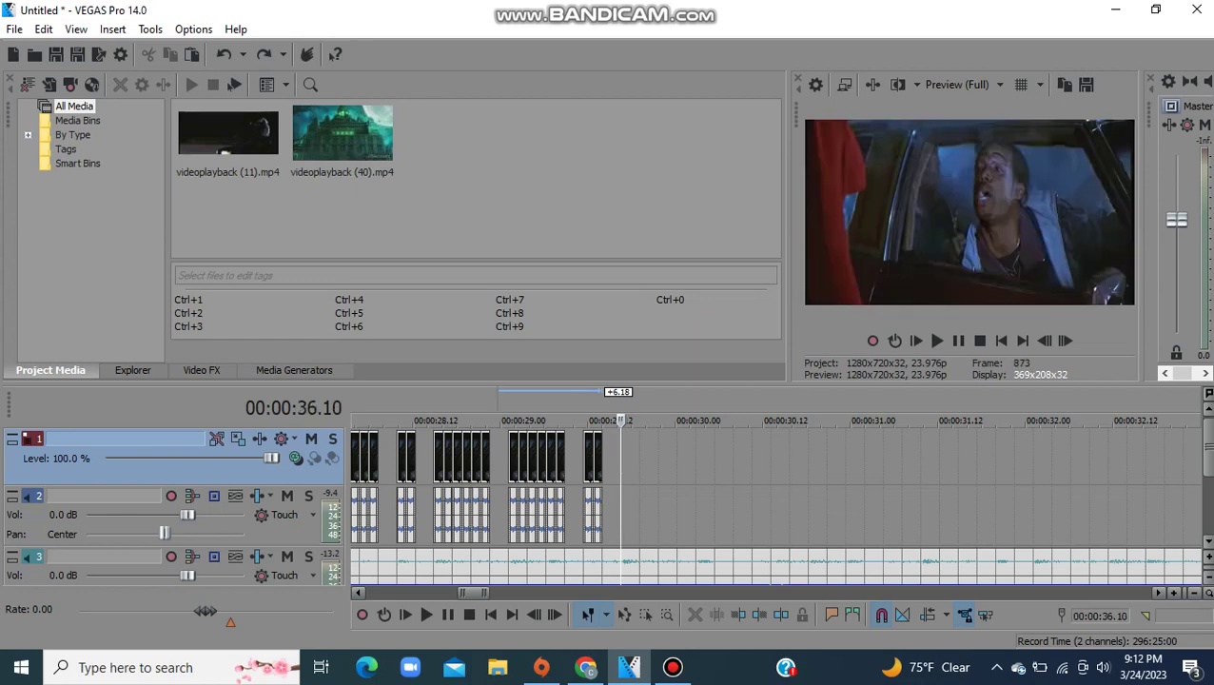
Step: Play back the sequence from 00:00:21.23 through both pasted clip runs
scroll(775, 504, "left", 8)
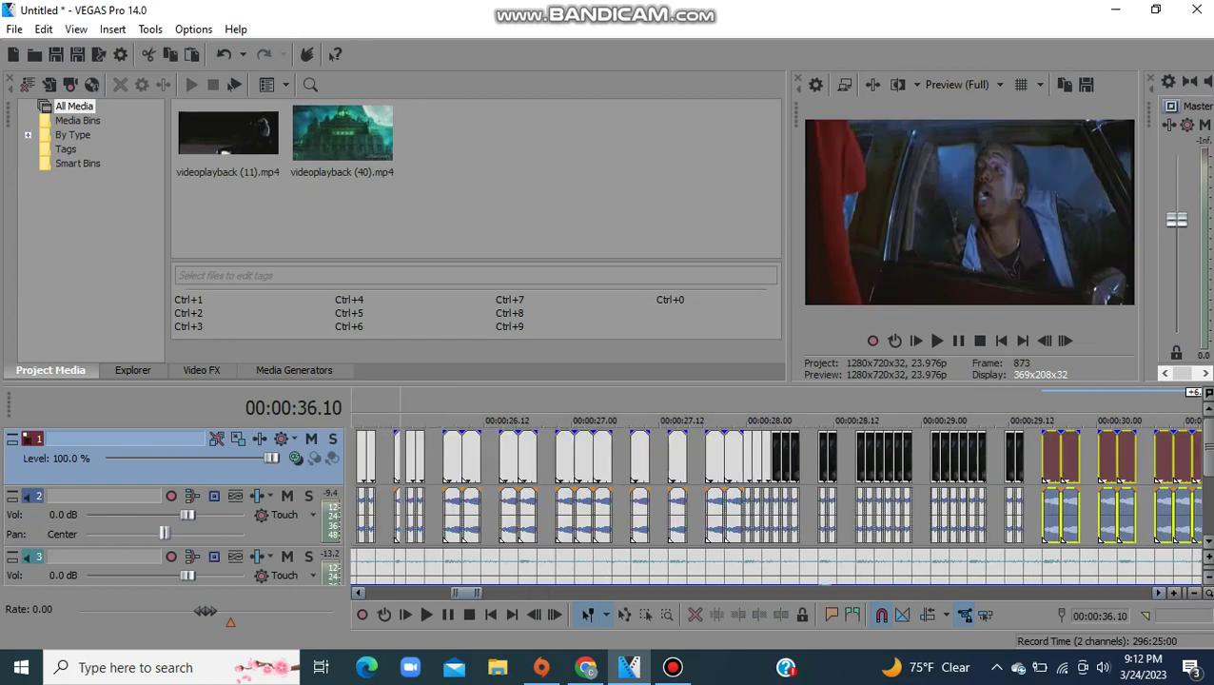
scroll(775, 504, "left", 10)
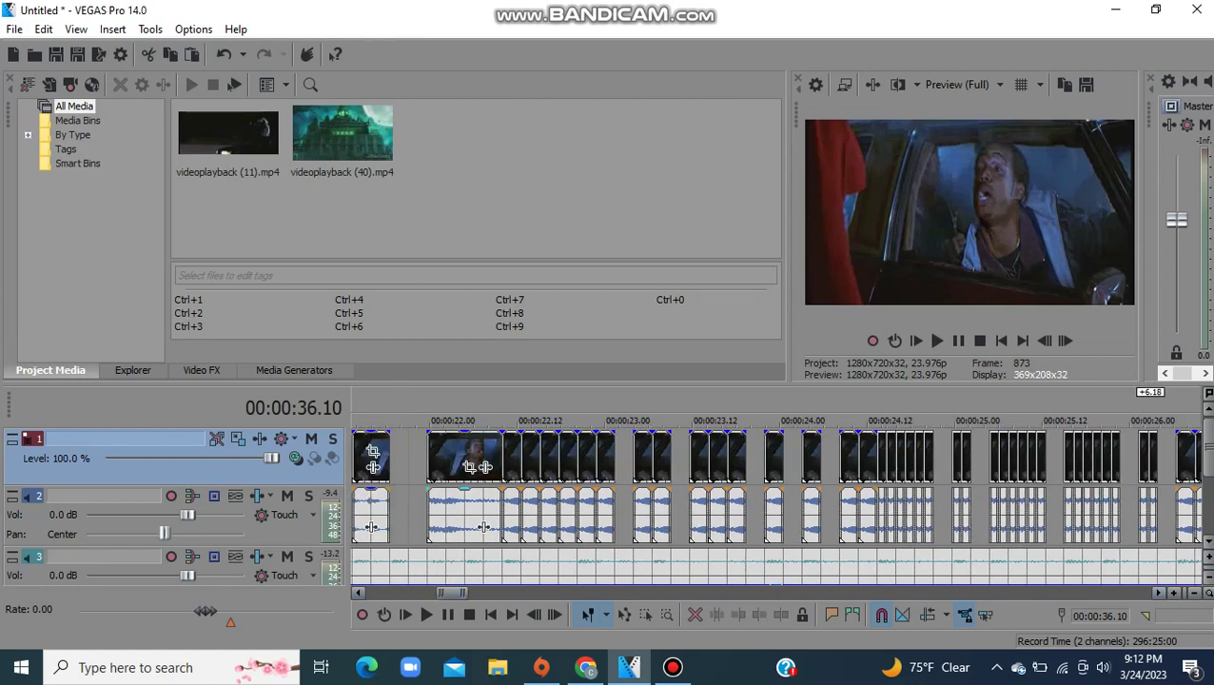
left_click(428, 473)
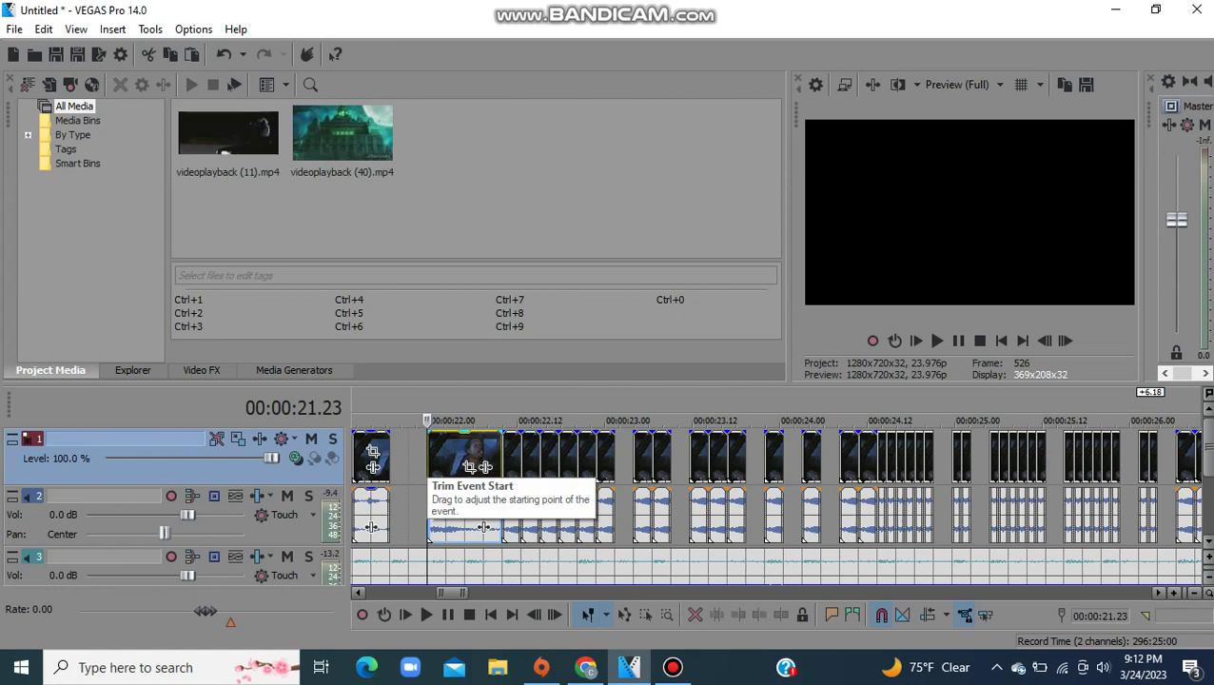
left_click(428, 472)
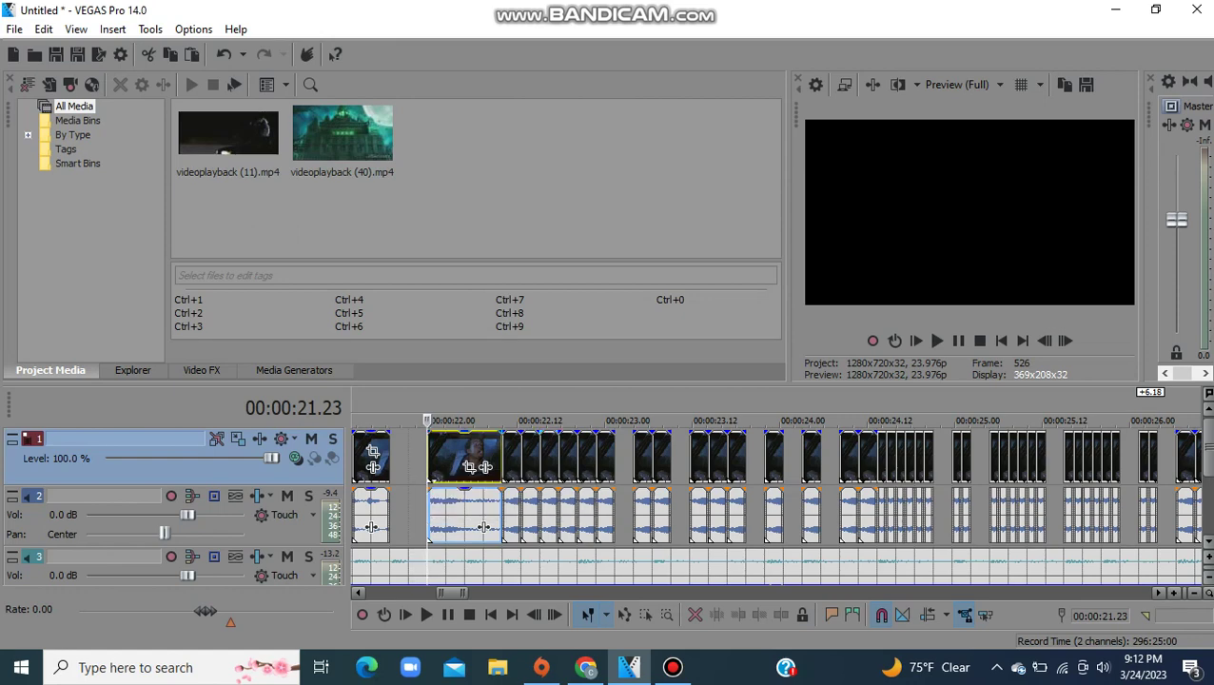
key("space")
left_click(673, 667)
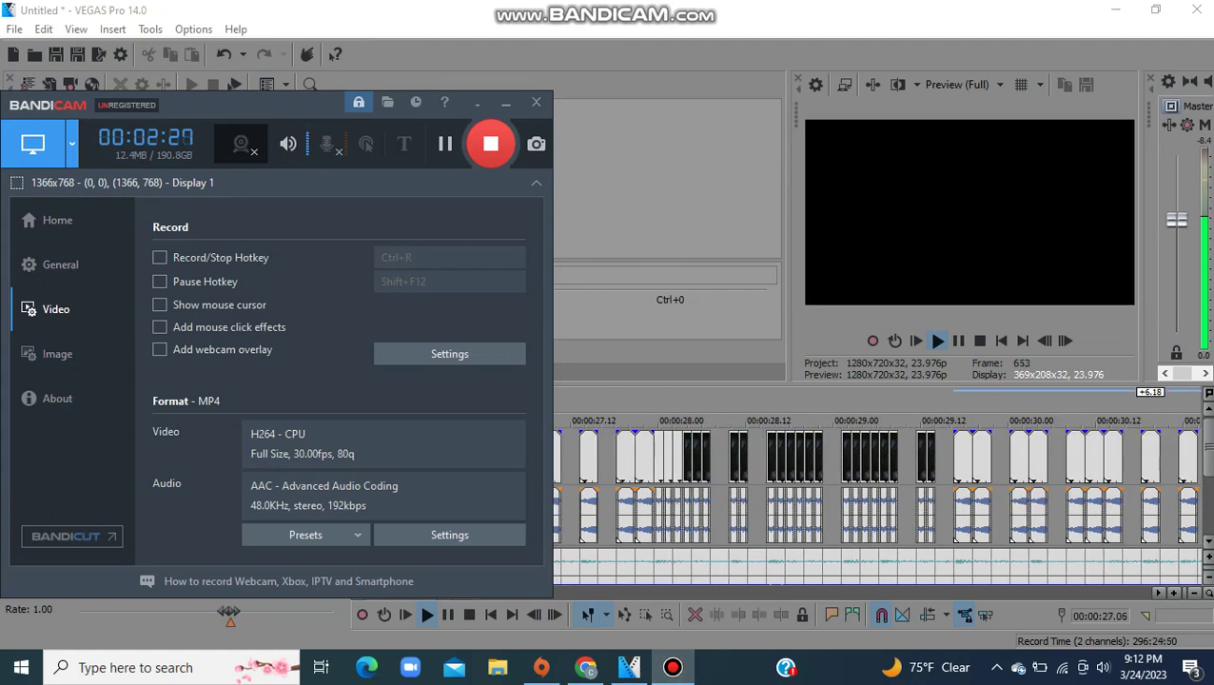
key("alt+Tab")
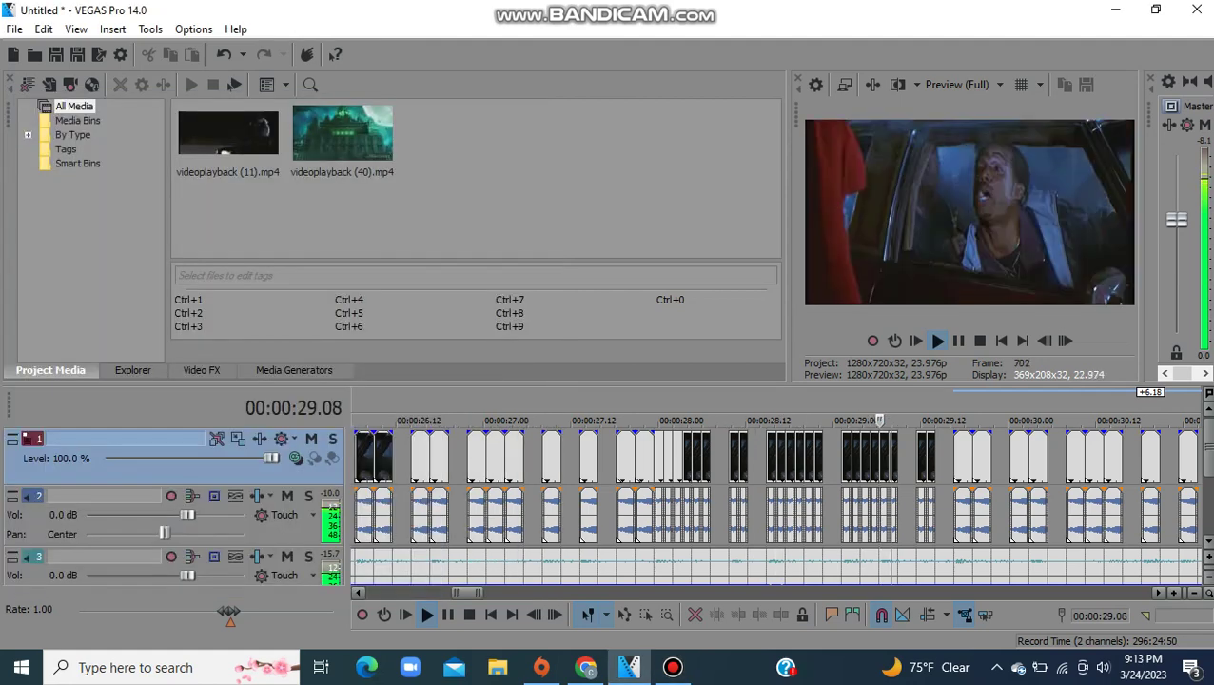
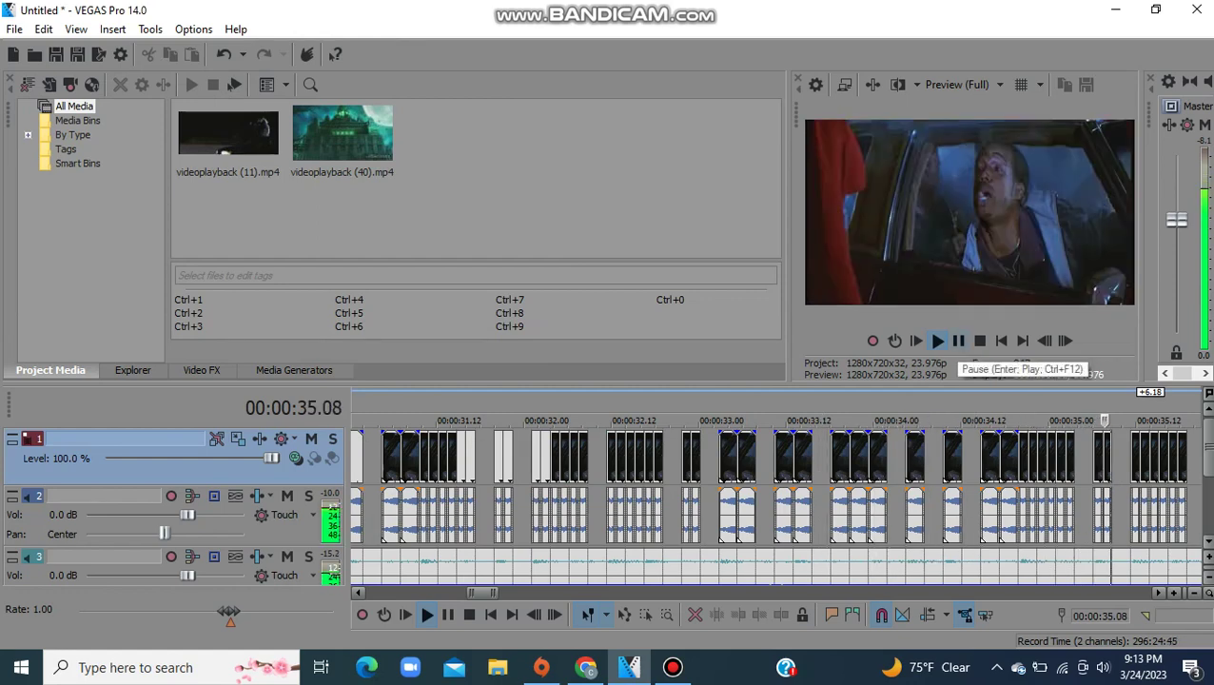
left_click(958, 342)
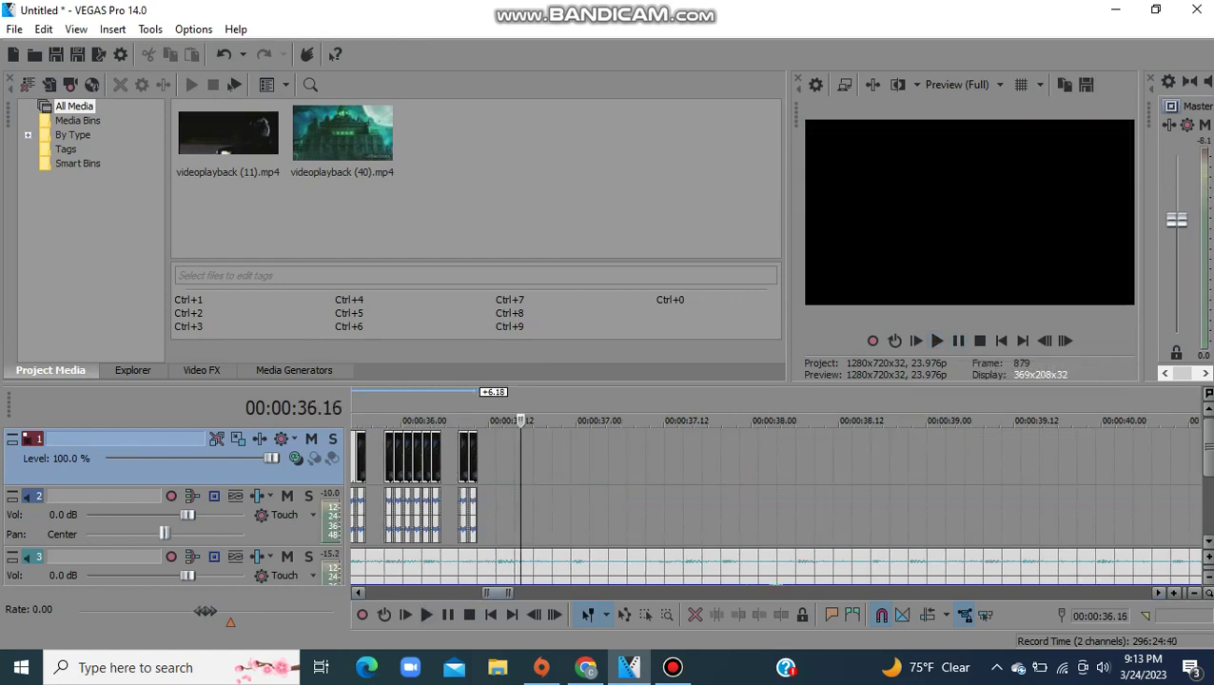
Step: Copy the short clip at about 00:00:34.18, paste it at about 00:00:36.13 and 00:00:36.23, and play back the two copies
left_click_drag(497, 593, 492, 593)
left_click(482, 457)
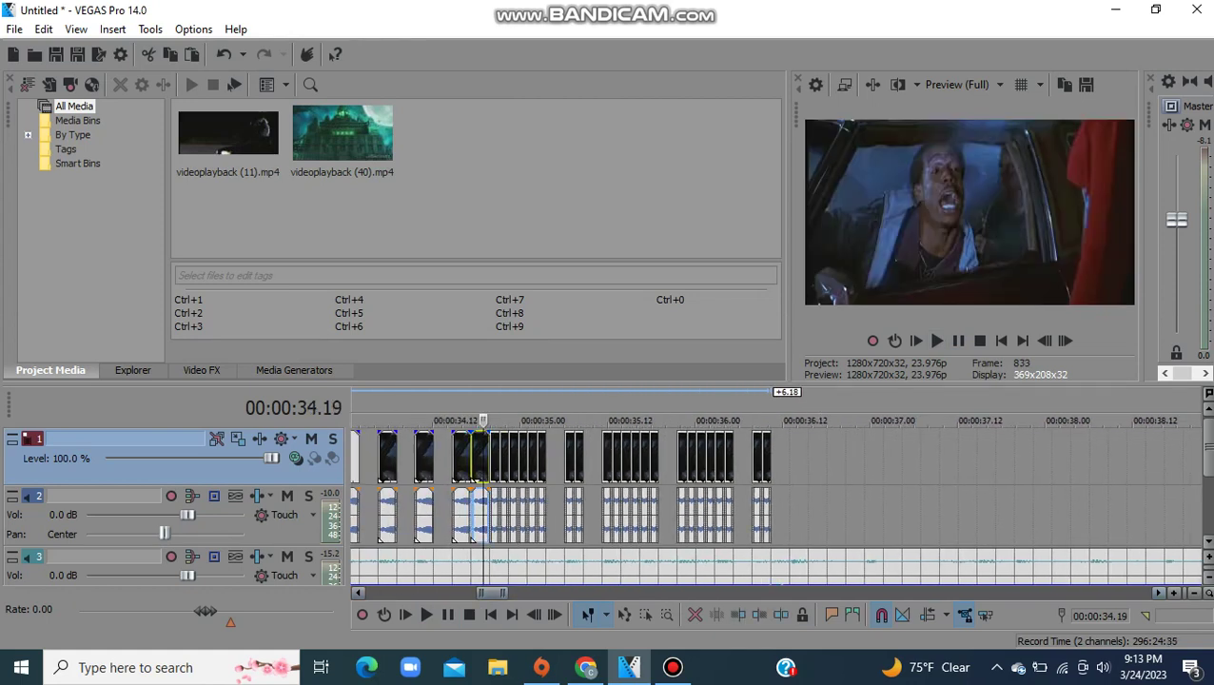
left_click(790, 458)
key("ctrl+v")
left_click(863, 458)
key("ctrl+v")
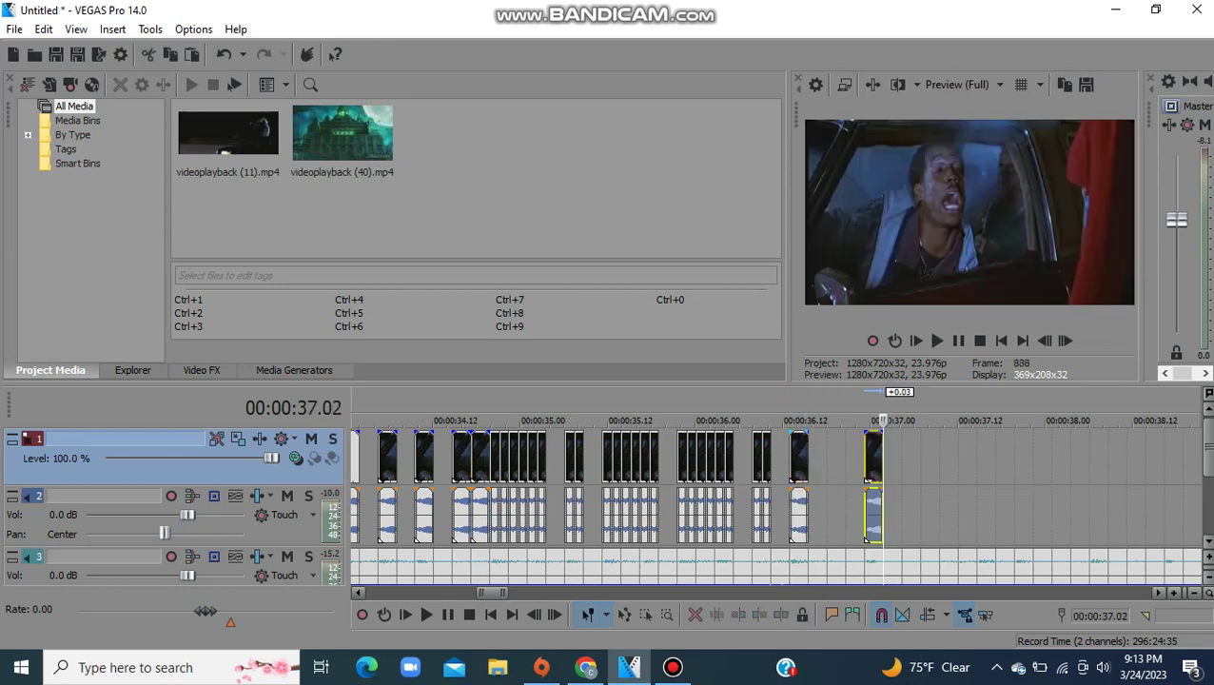
left_click(797, 457)
key("space")
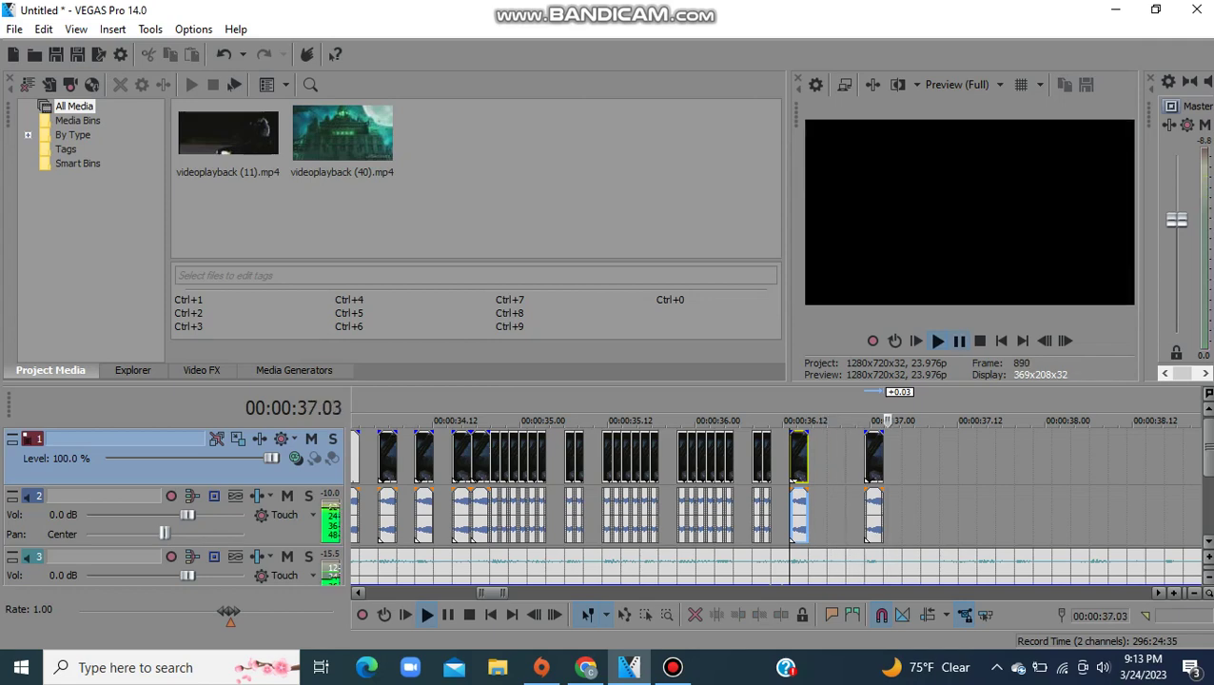
Step: Review the earlier clips along the timeline, playing short passages from 00:00:14.06 and 00:00:03.23 to find a suitable clip
scroll(403, 467, "left", 10)
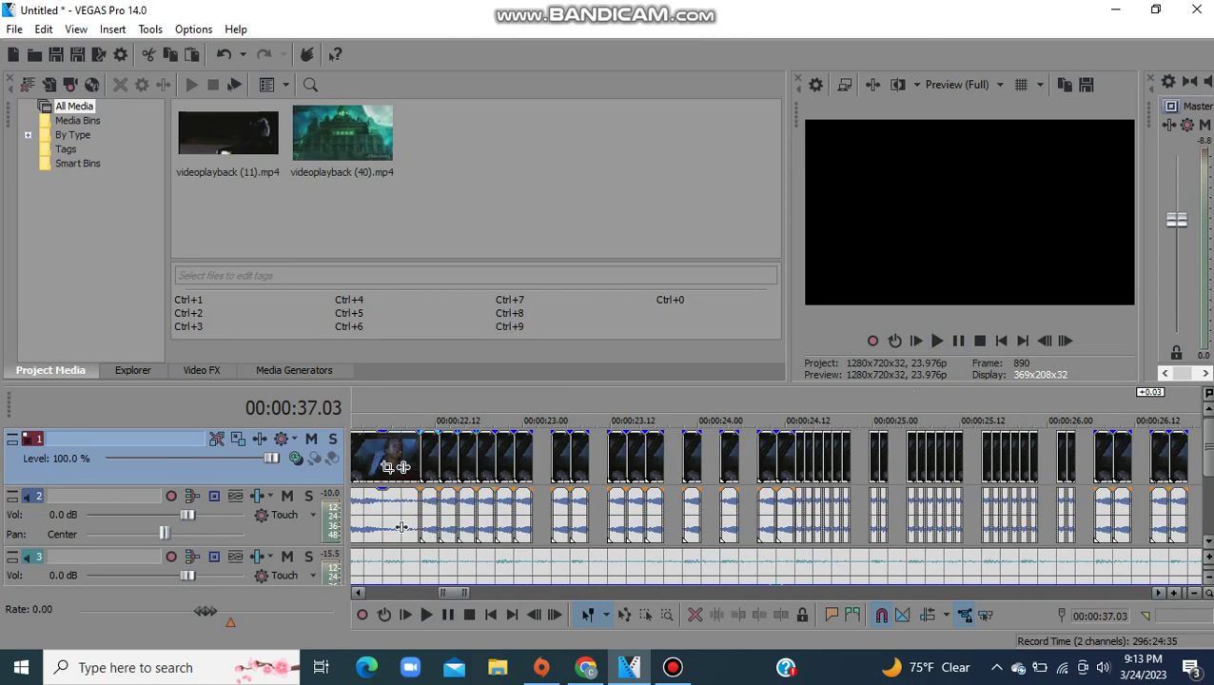
left_click(403, 466)
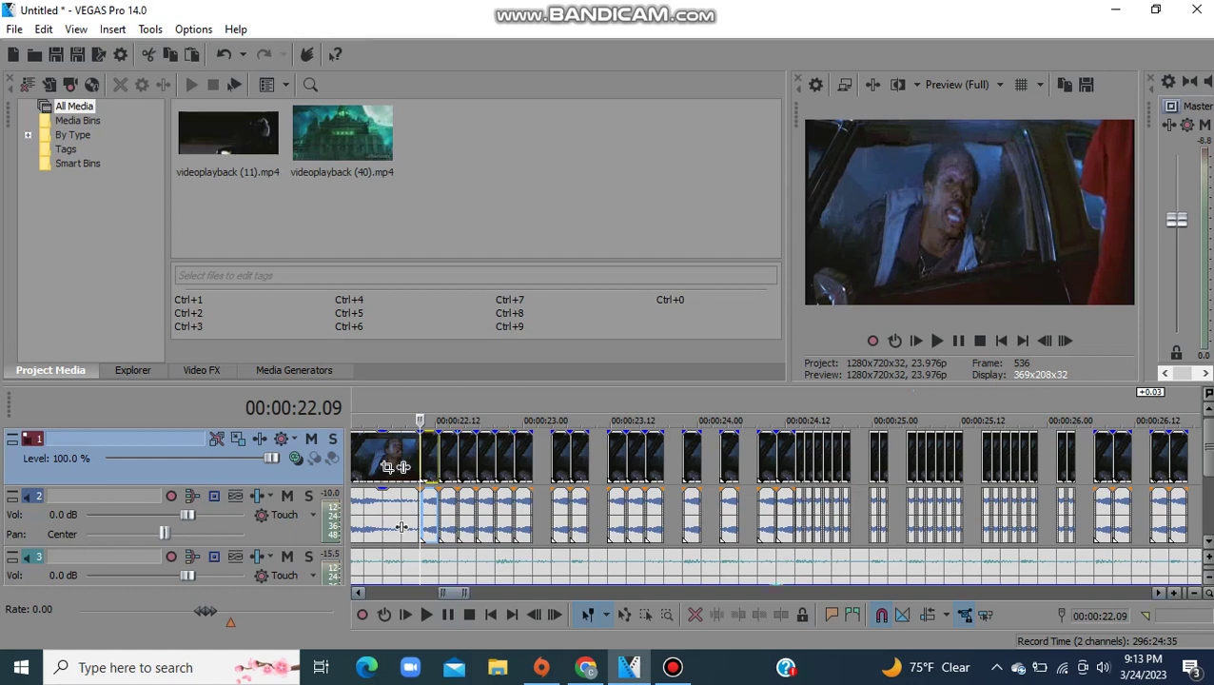
scroll(402, 466, "left", 7)
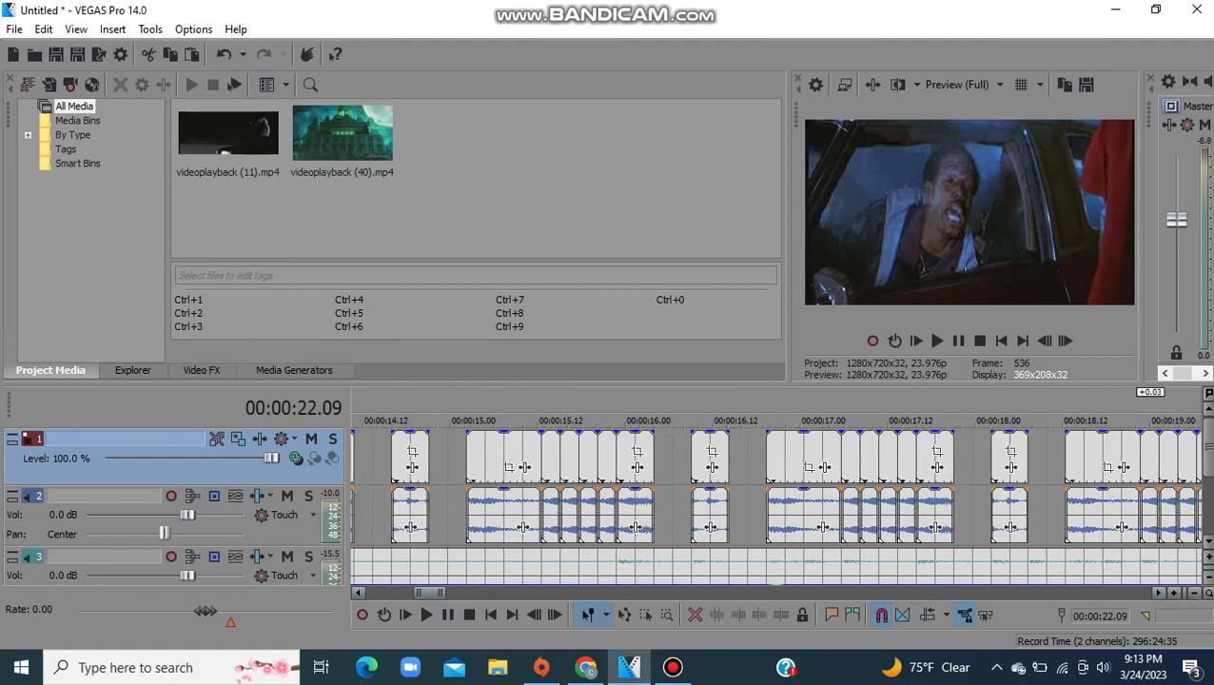
scroll(403, 467, "left", 2)
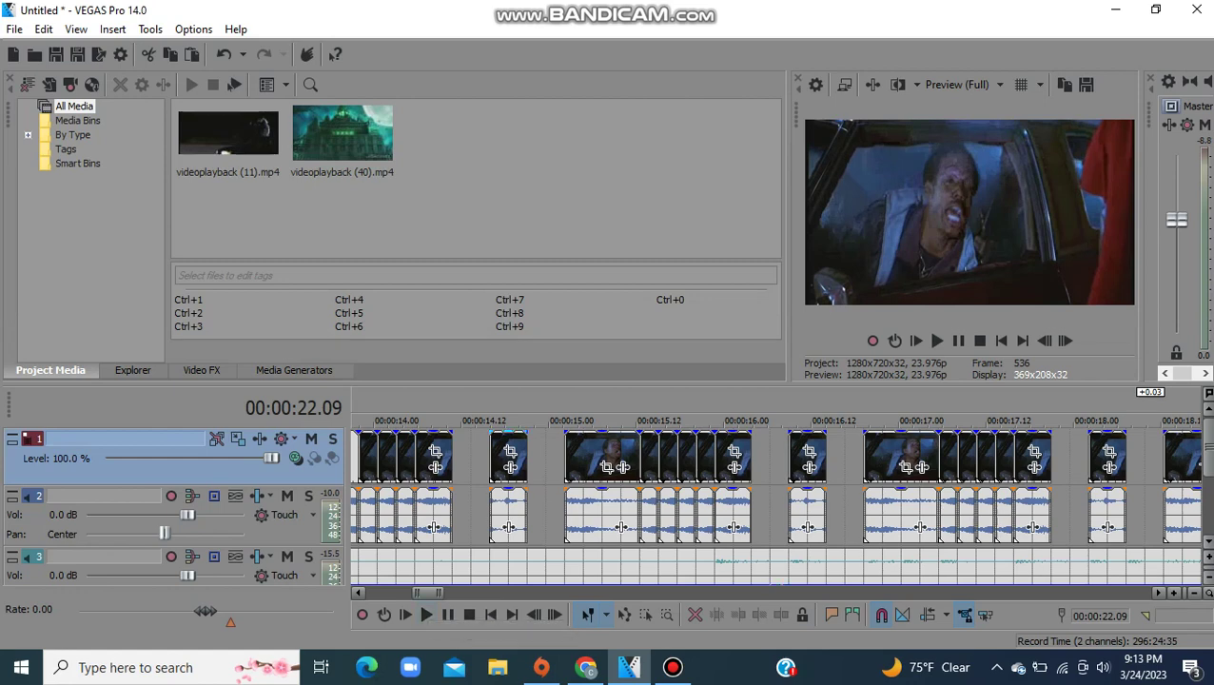
left_click(412, 454)
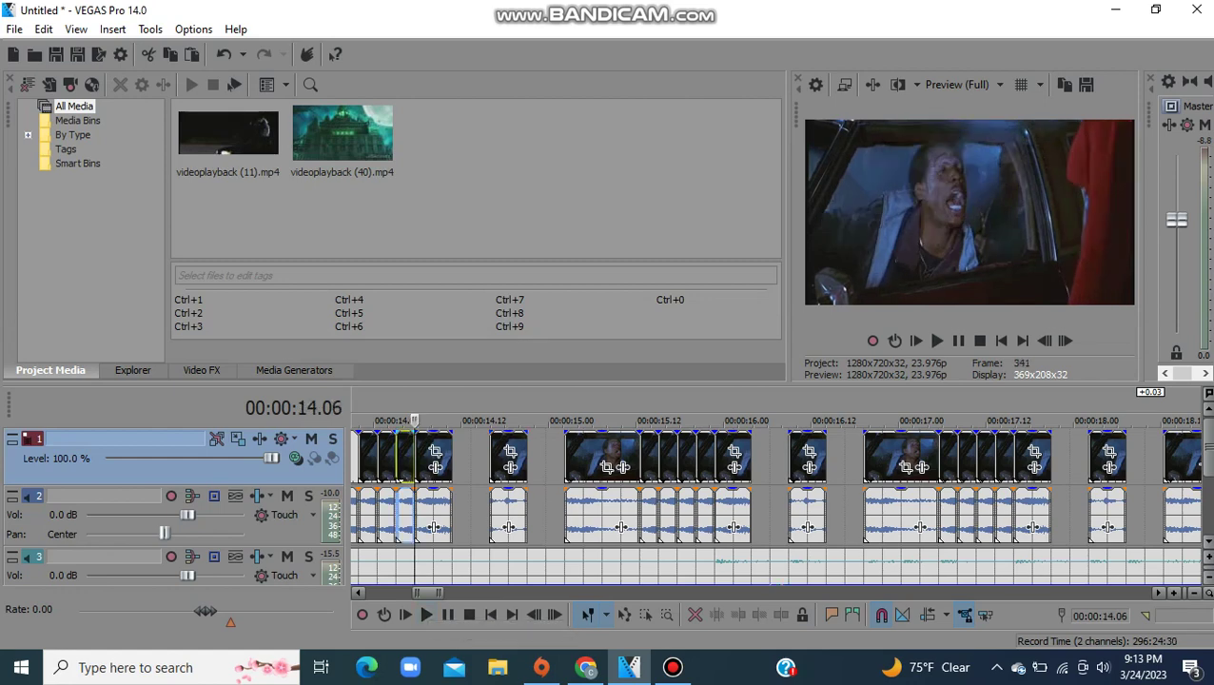
left_click(936, 340)
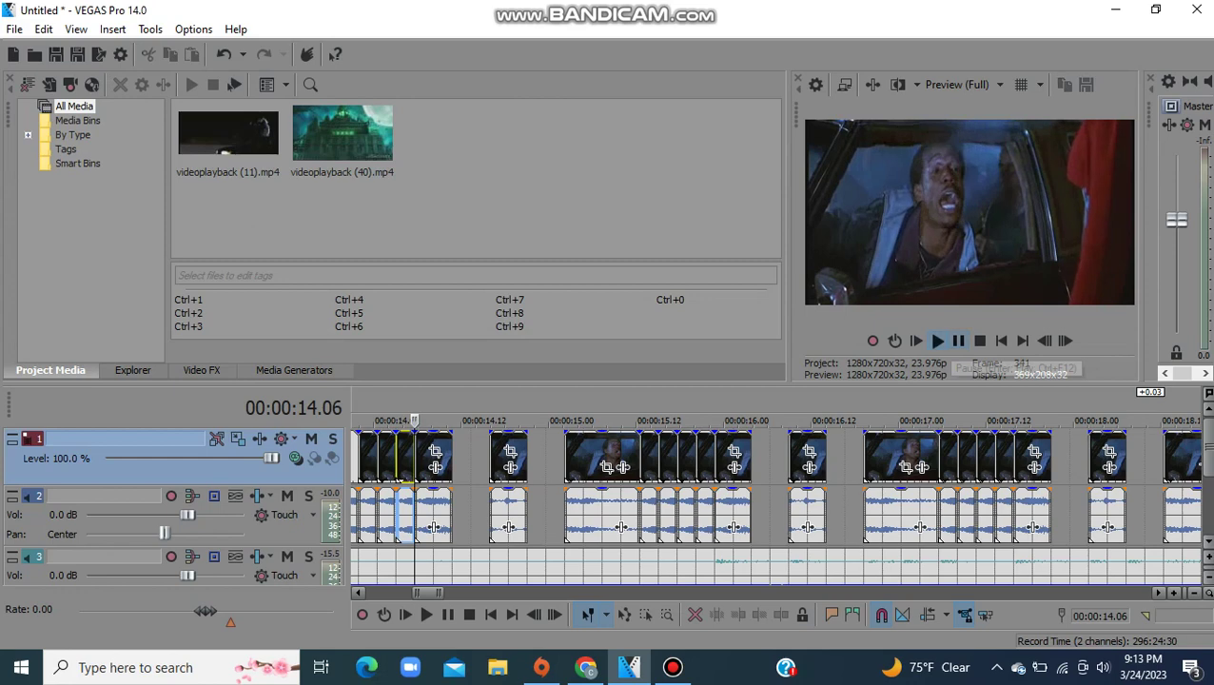
left_click(959, 340)
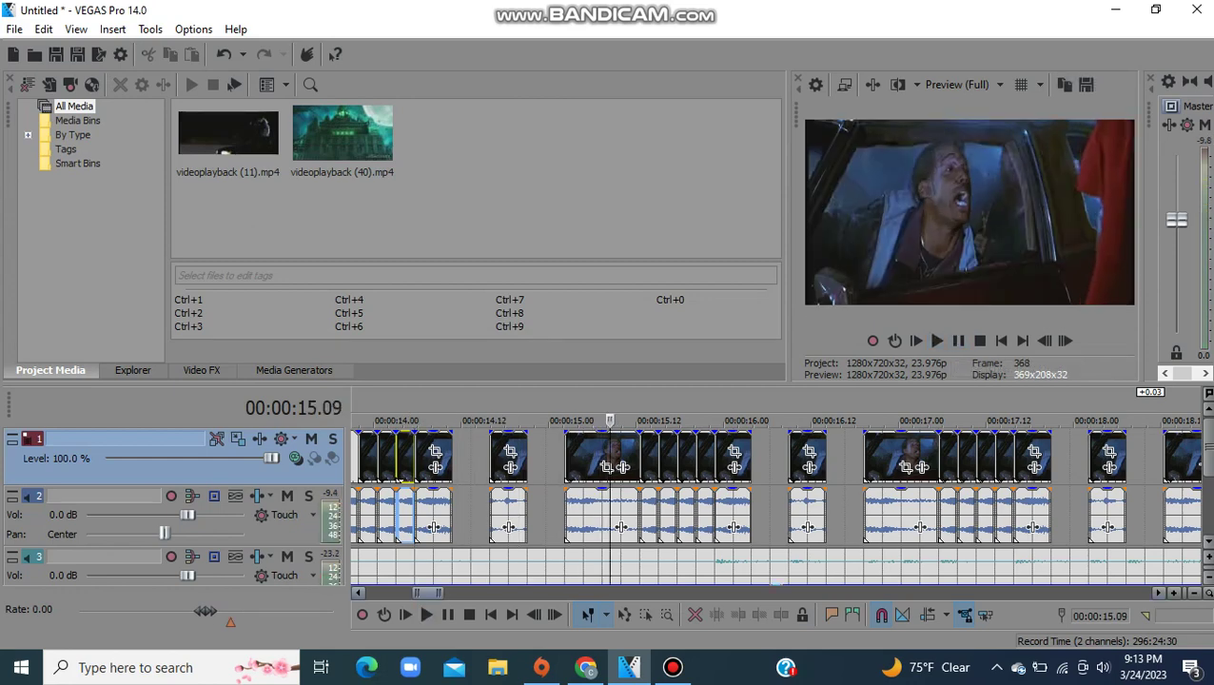
left_click_drag(427, 592, 407, 593)
scroll(775, 504, "left", 5)
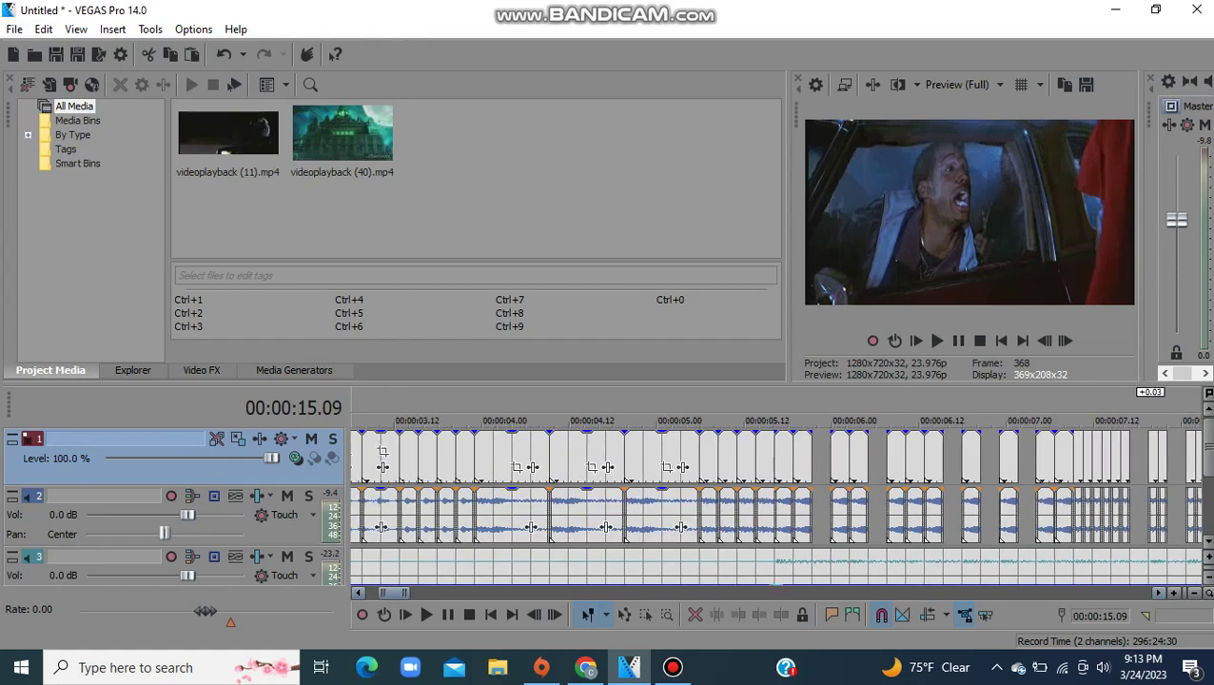
left_click(478, 460)
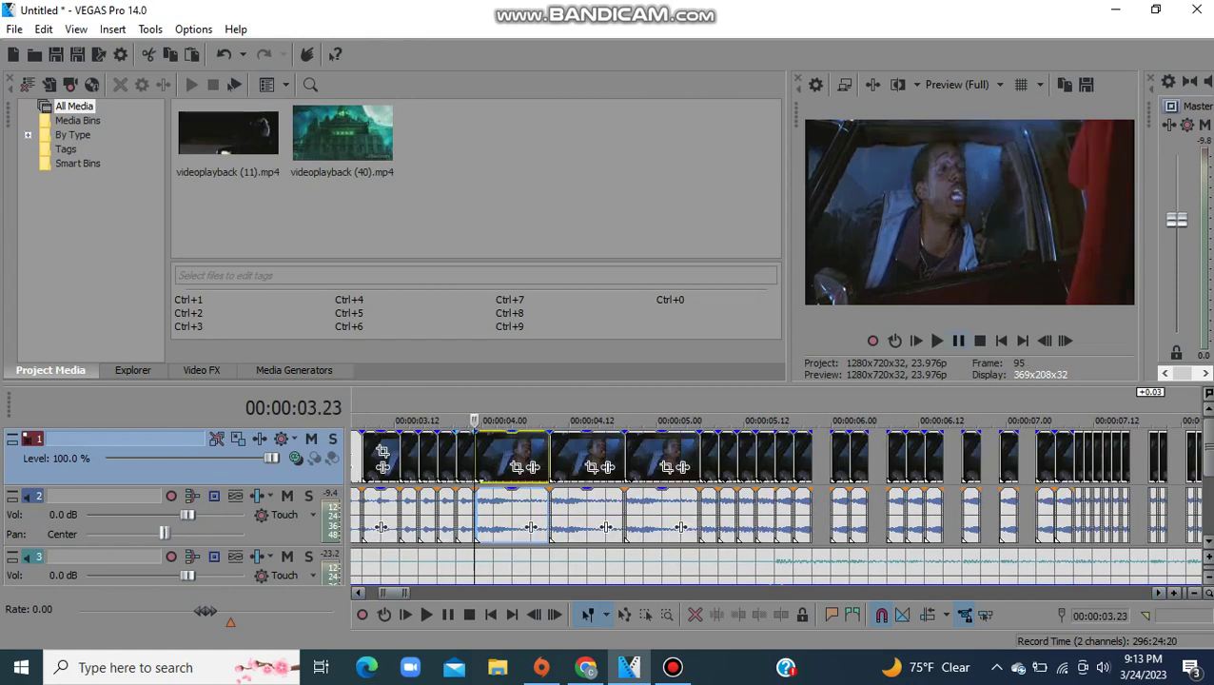
left_click(937, 341)
key("Return")
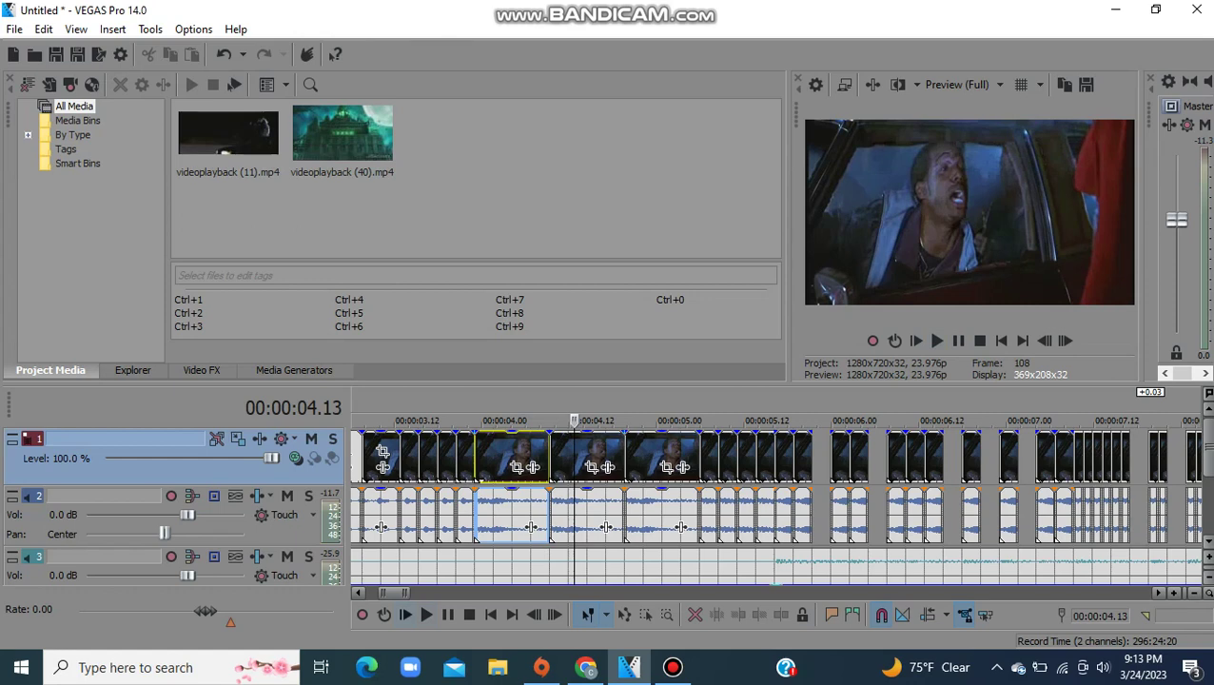
Step: Copy the clip at about 00:00:03.05 and paste it after the last clip, starting at about 00:00:37.04
scroll(657, 505, "left", 2)
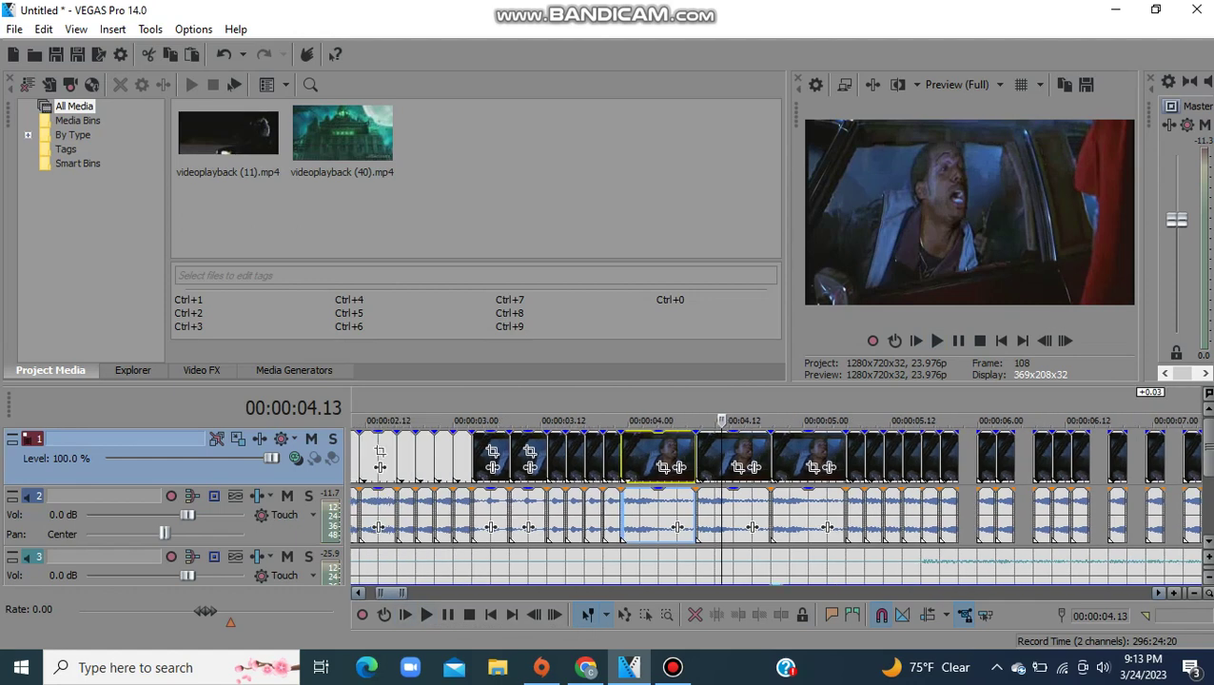
left_click(489, 525)
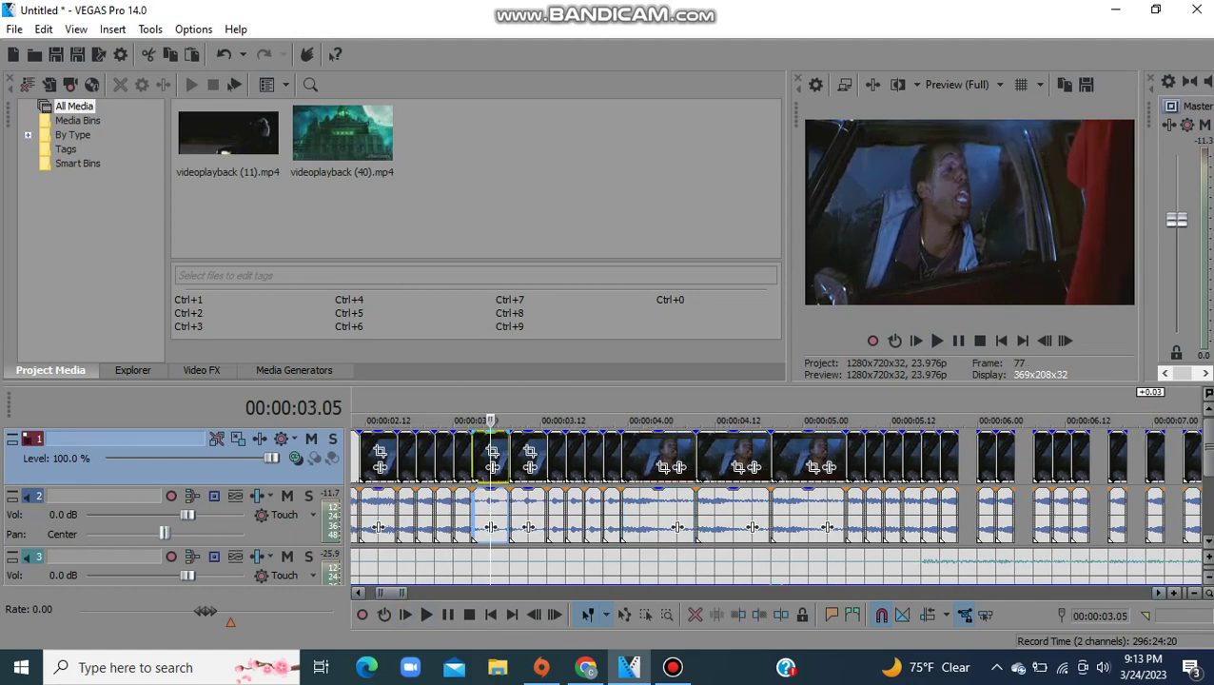
left_click_drag(391, 593, 495, 593)
left_click(657, 463)
key("ctrl+v")
left_click_drag(658, 463, 660, 464)
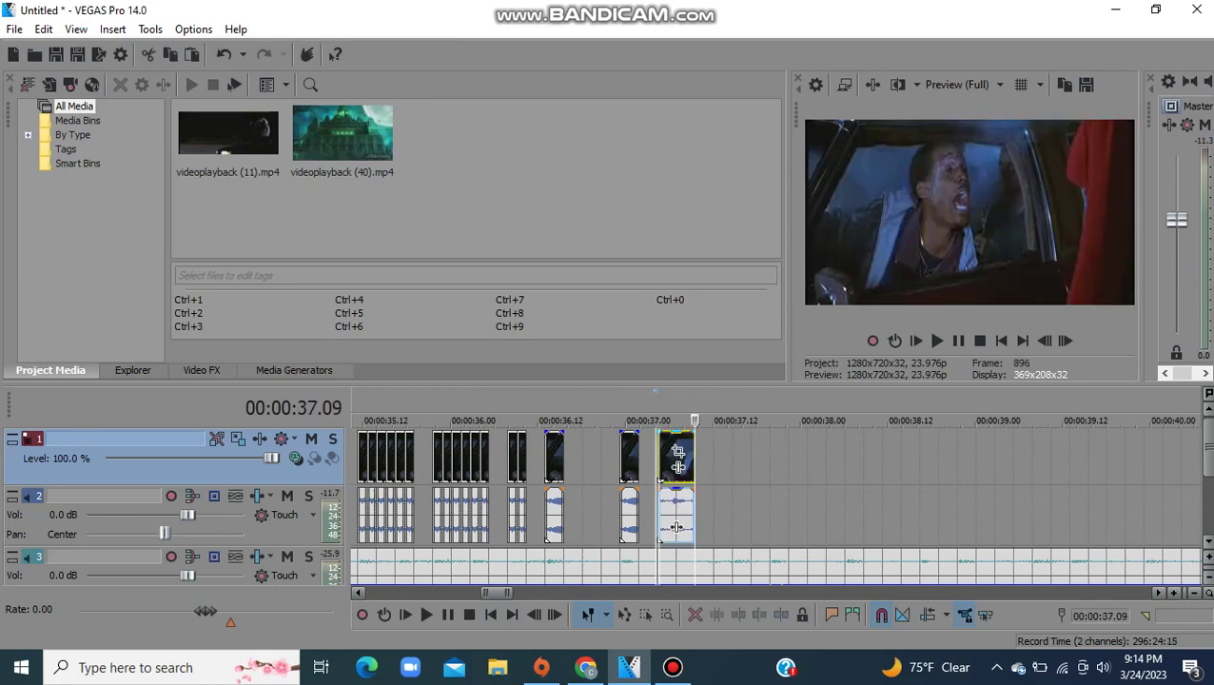
Step: Trim the clip at 00:00:37.04 to about half its length, paste a copy directly after it, and play back from 00:00:36.13
left_click(762, 466)
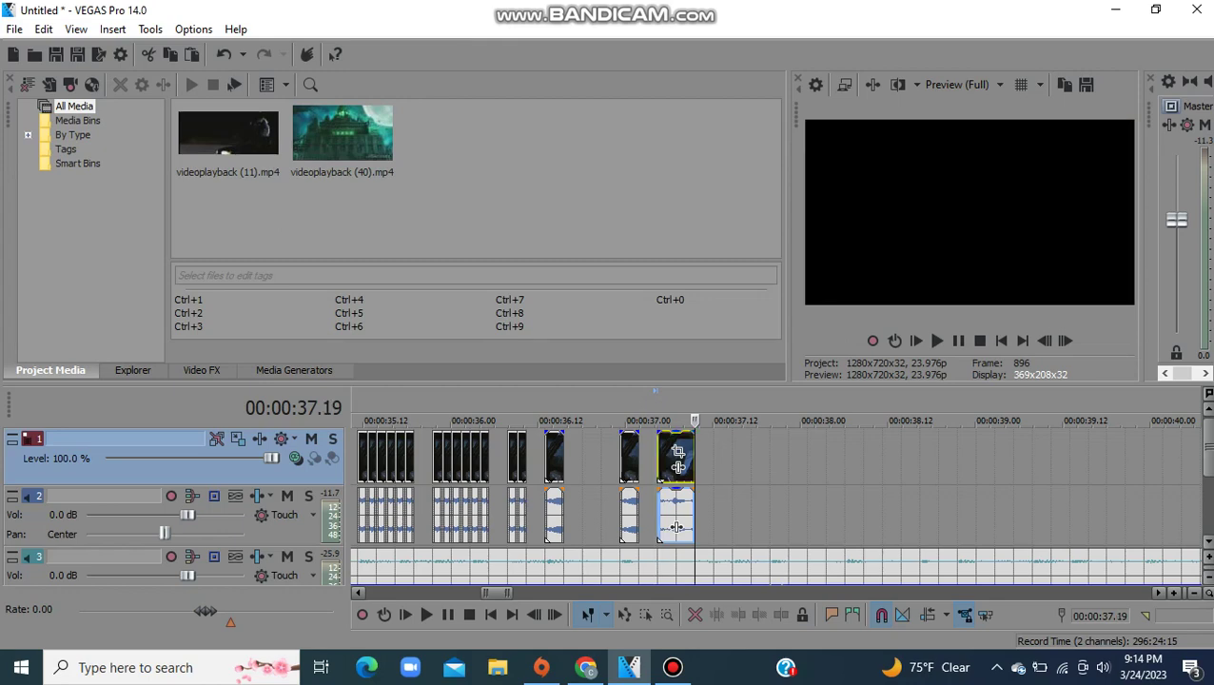
left_click(677, 466)
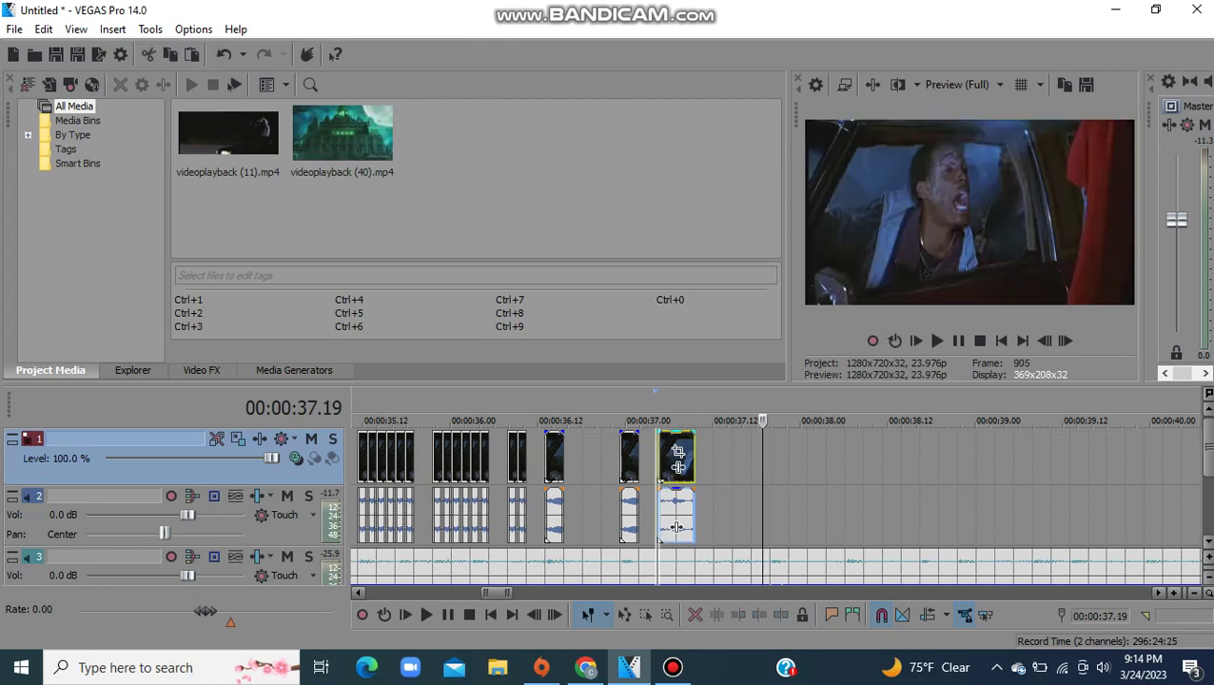
left_click_drag(659, 459, 676, 466)
left_click(669, 464)
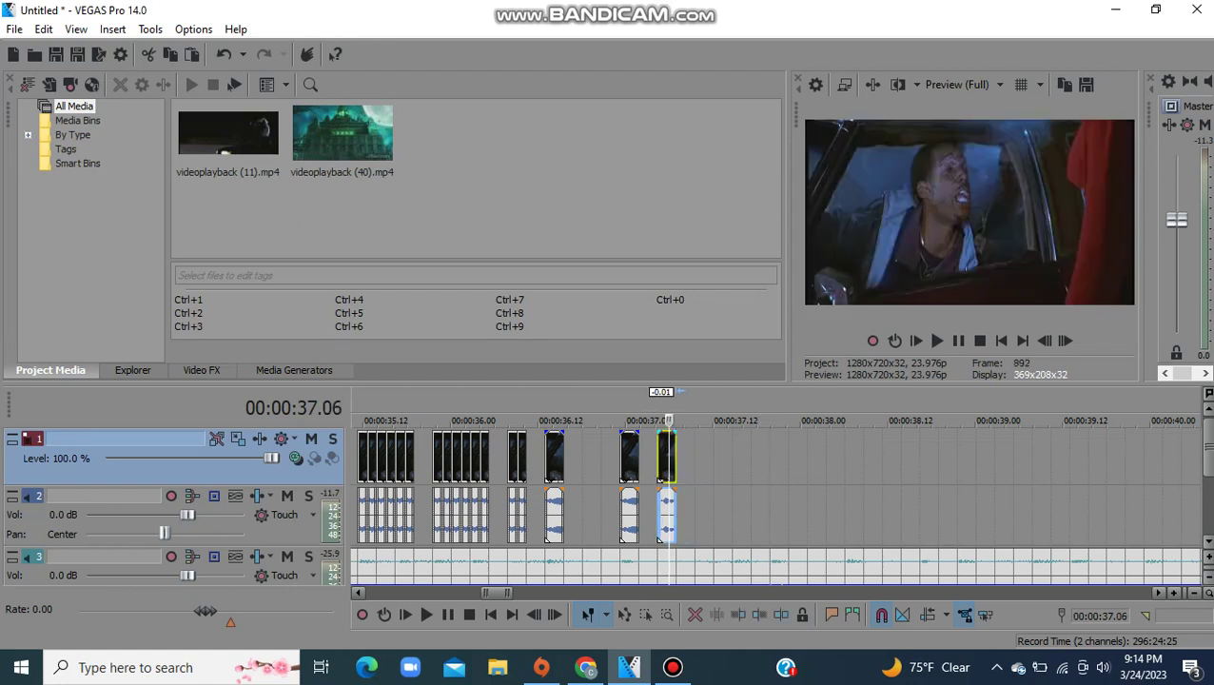
left_click(677, 464)
key("ctrl+v")
left_click(547, 464)
key("space")
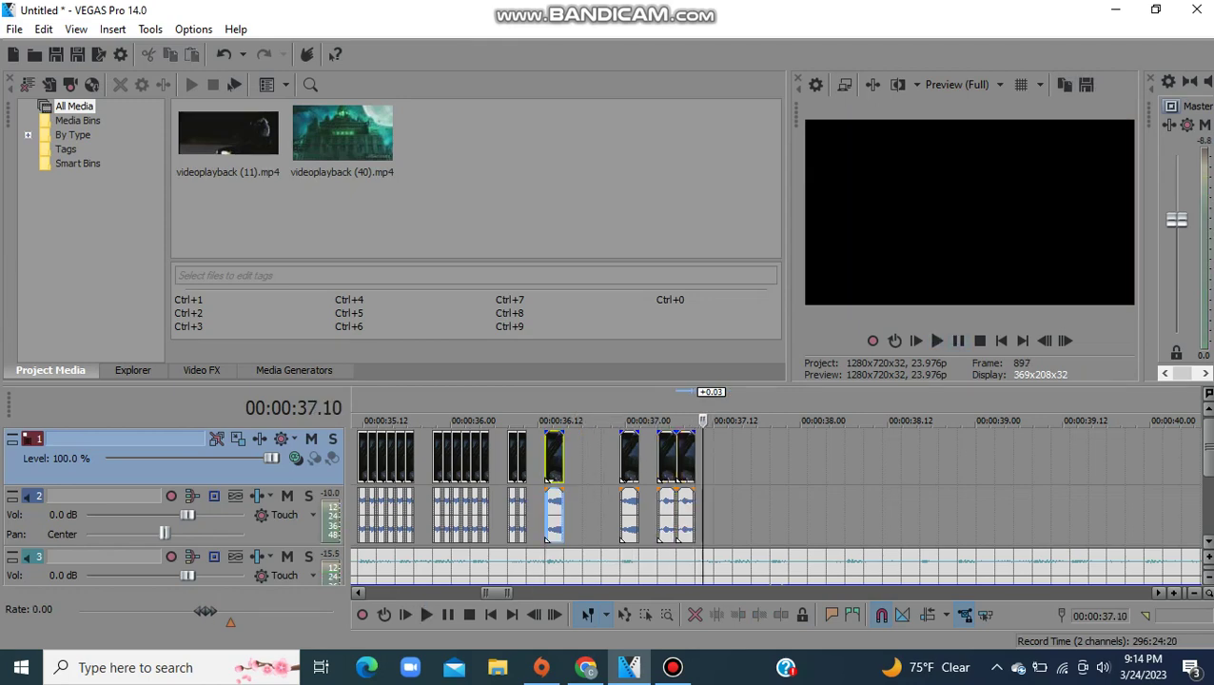
Step: Paste a third short copy at 00:00:37.09, extend its end to about 00:00:37.12, and play back from 00:00:36.13
left_click(510, 465)
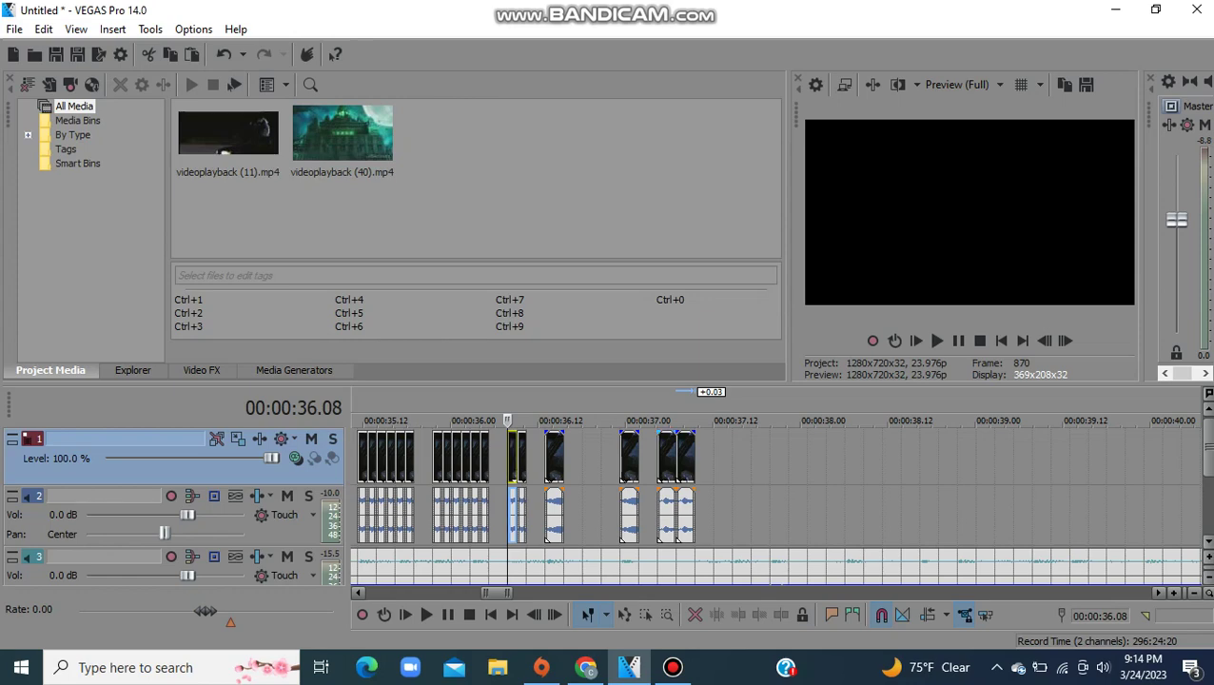
left_click(697, 464)
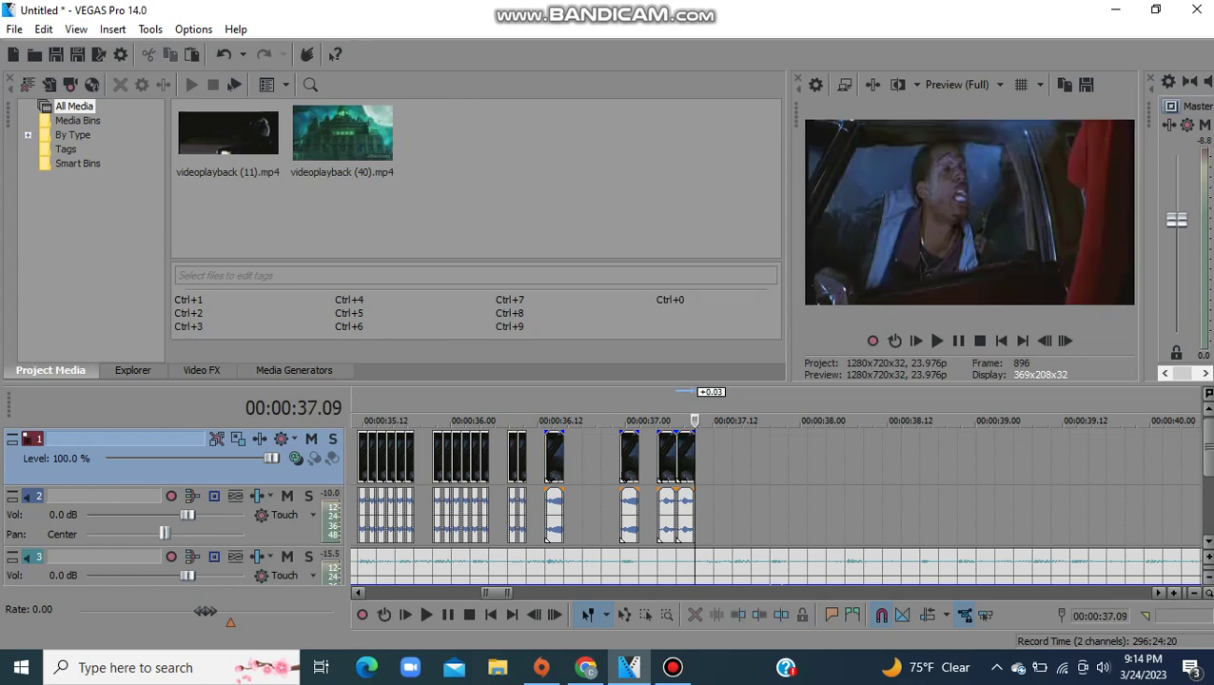
key("ctrl+v")
left_click_drag(702, 518, 713, 519)
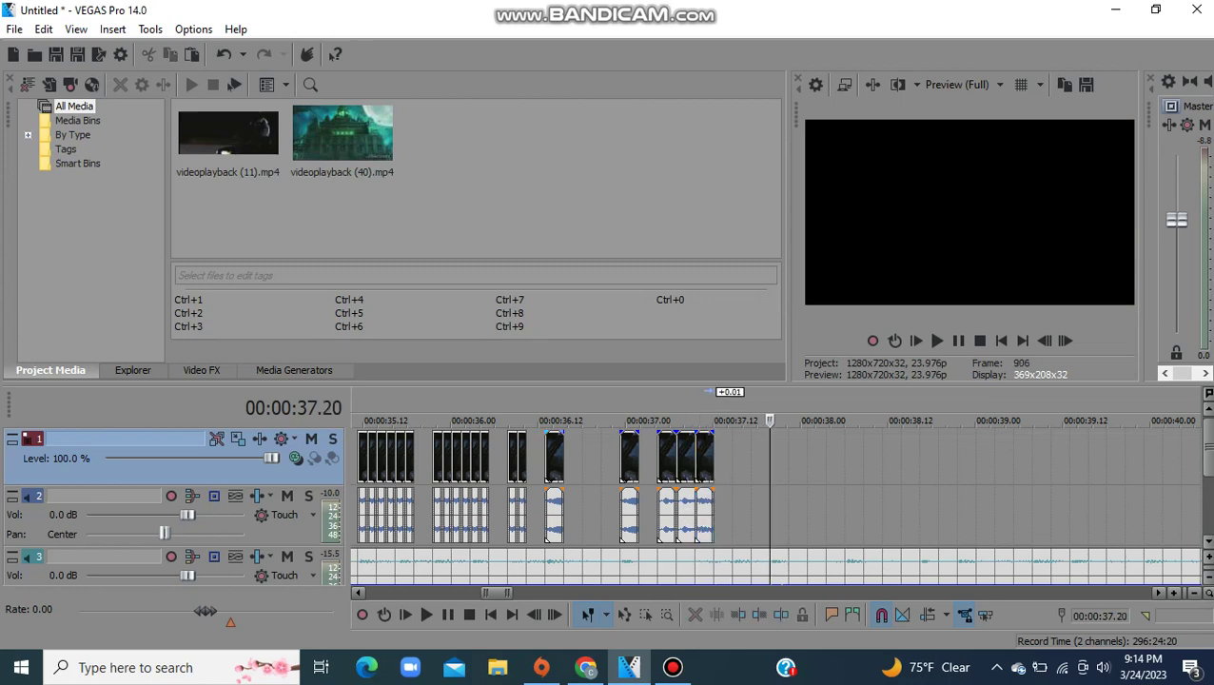
left_click(545, 457)
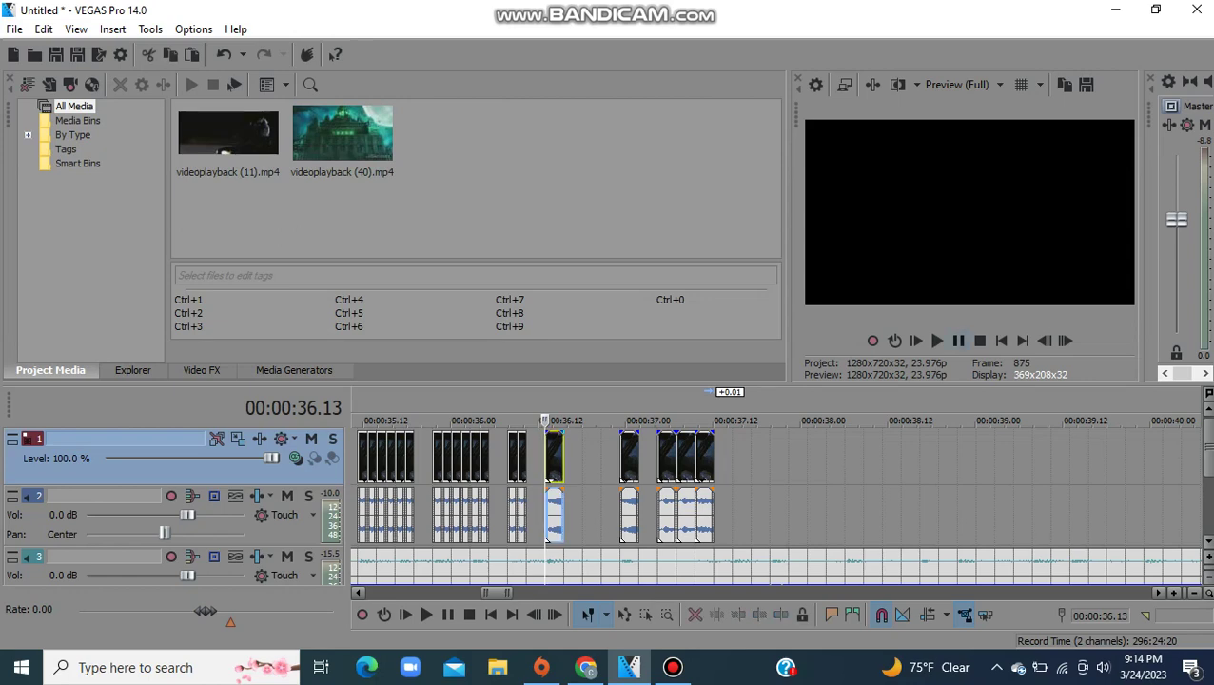
key("space")
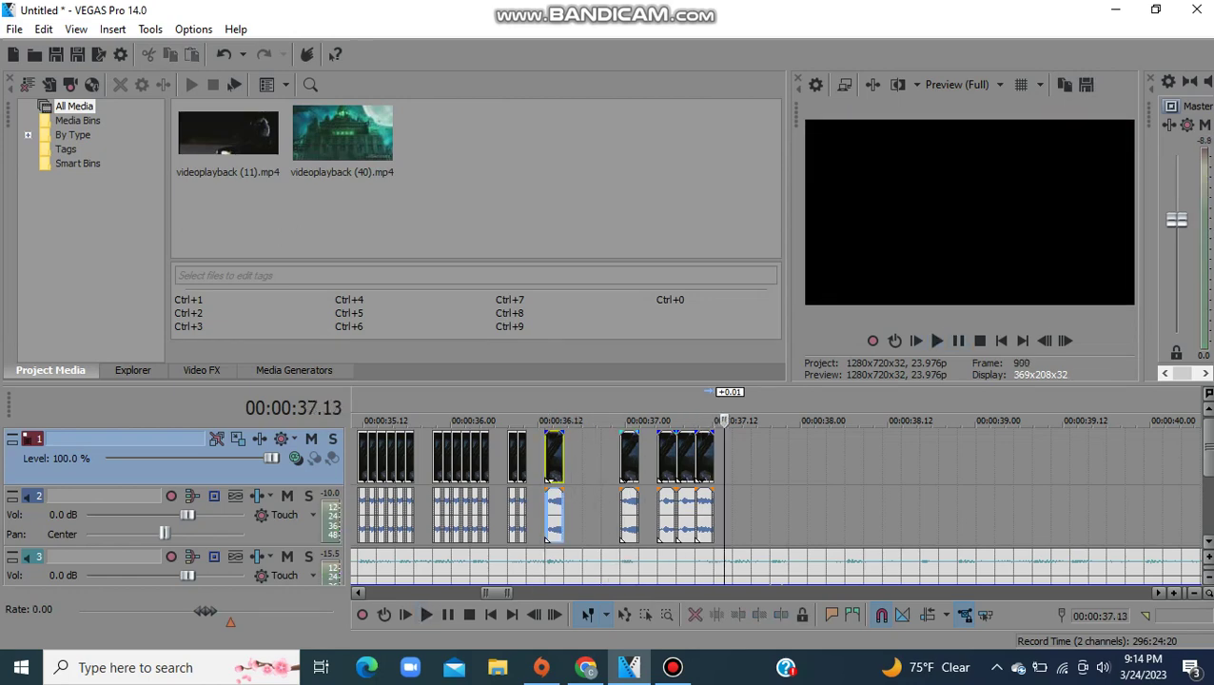
Step: Copy the short clip at about 00:00:36.23 and paste it at about 00:00:37.14, 00:00:37.19, 00:00:38.01 and 00:00:38.03
left_click(623, 531)
left_click(731, 458)
key("ctrl+v")
left_click(673, 667)
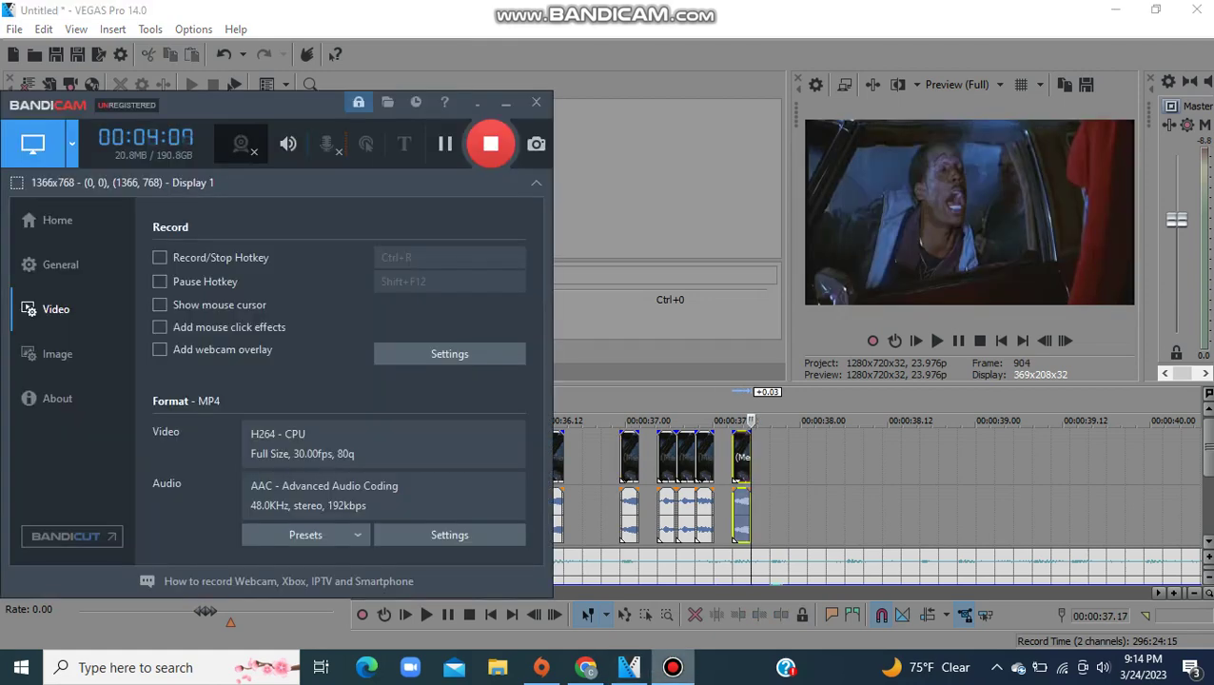
left_click(673, 667)
left_click(774, 459)
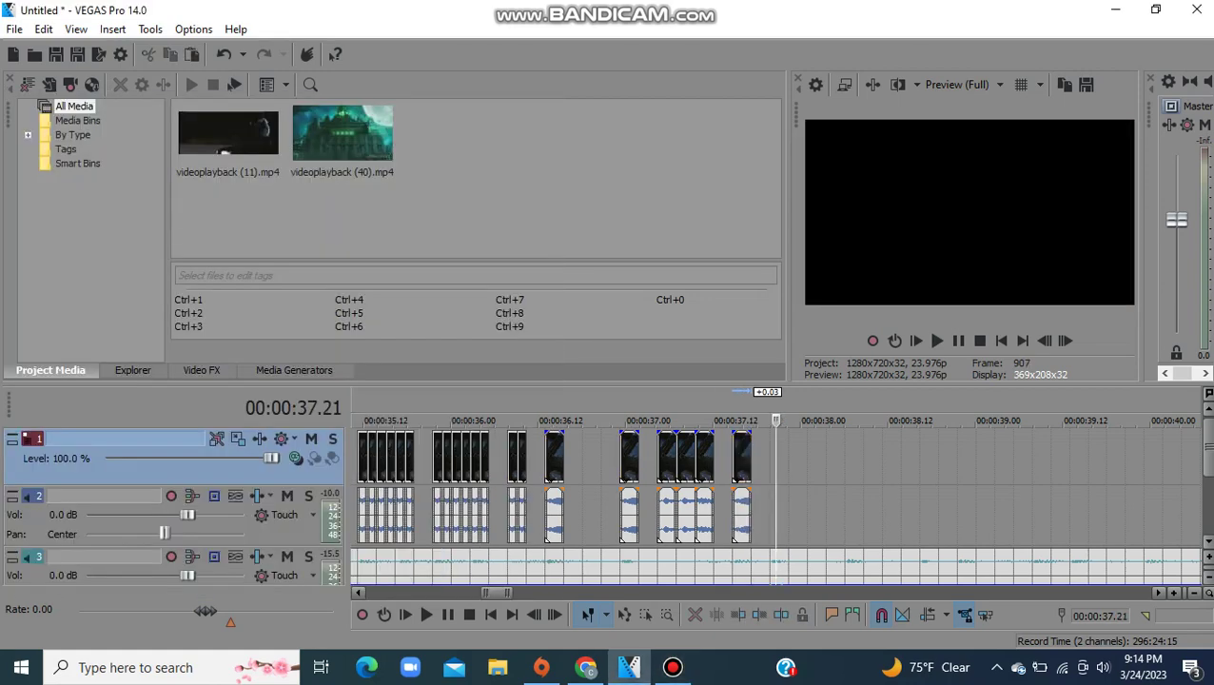
left_click(769, 459)
key("ctrl+v")
key("ctrl+v")
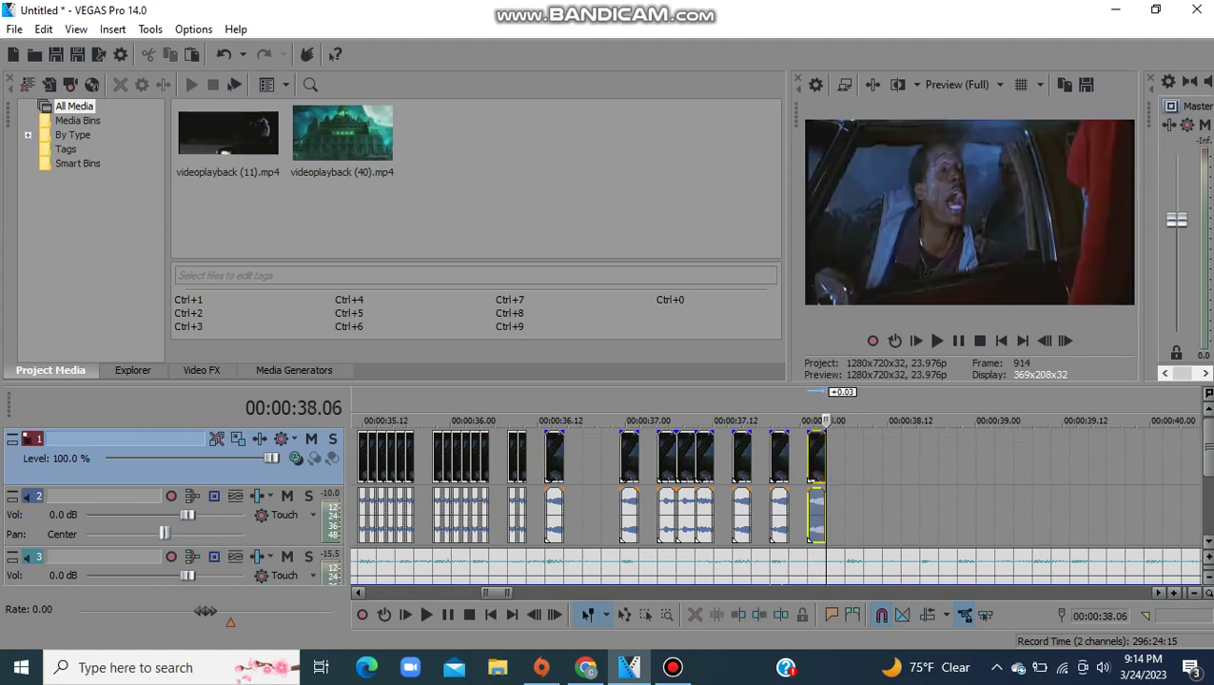
key("ctrl+v")
Step: Extend the clip at 00:00:36.13 to end at about 00:00:36.18 and play back the new clips from its start
left_click(562, 421)
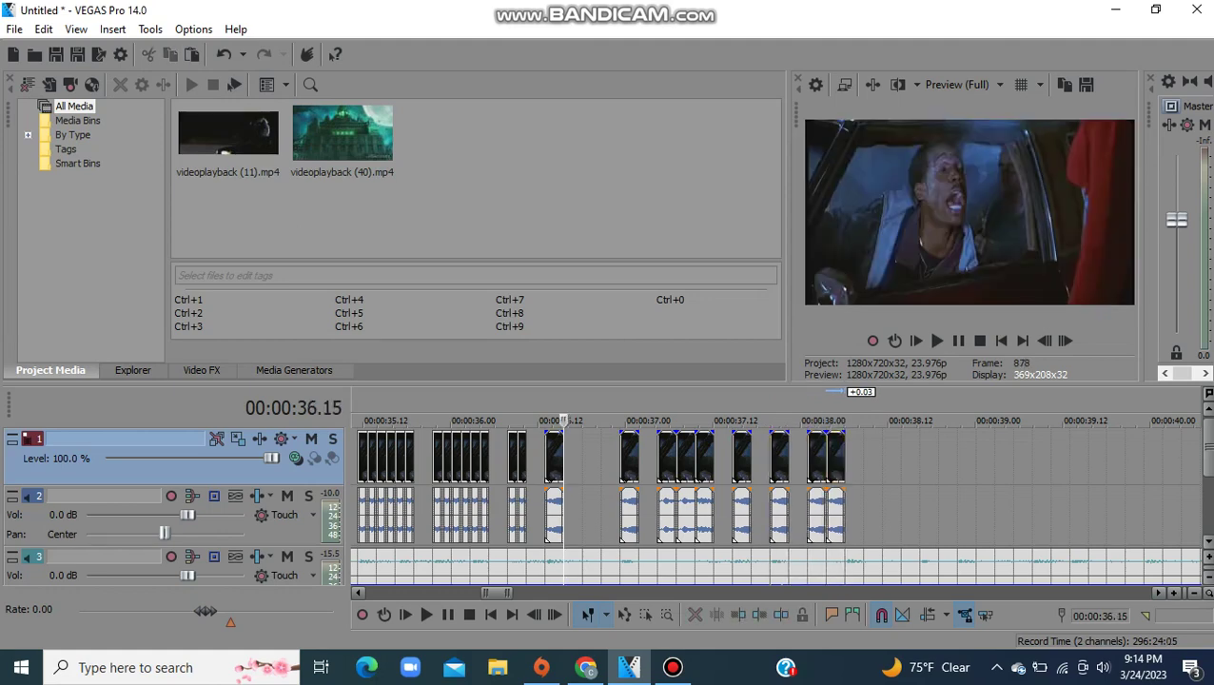
left_click(589, 460)
left_click_drag(562, 461, 601, 466)
left_click(547, 458)
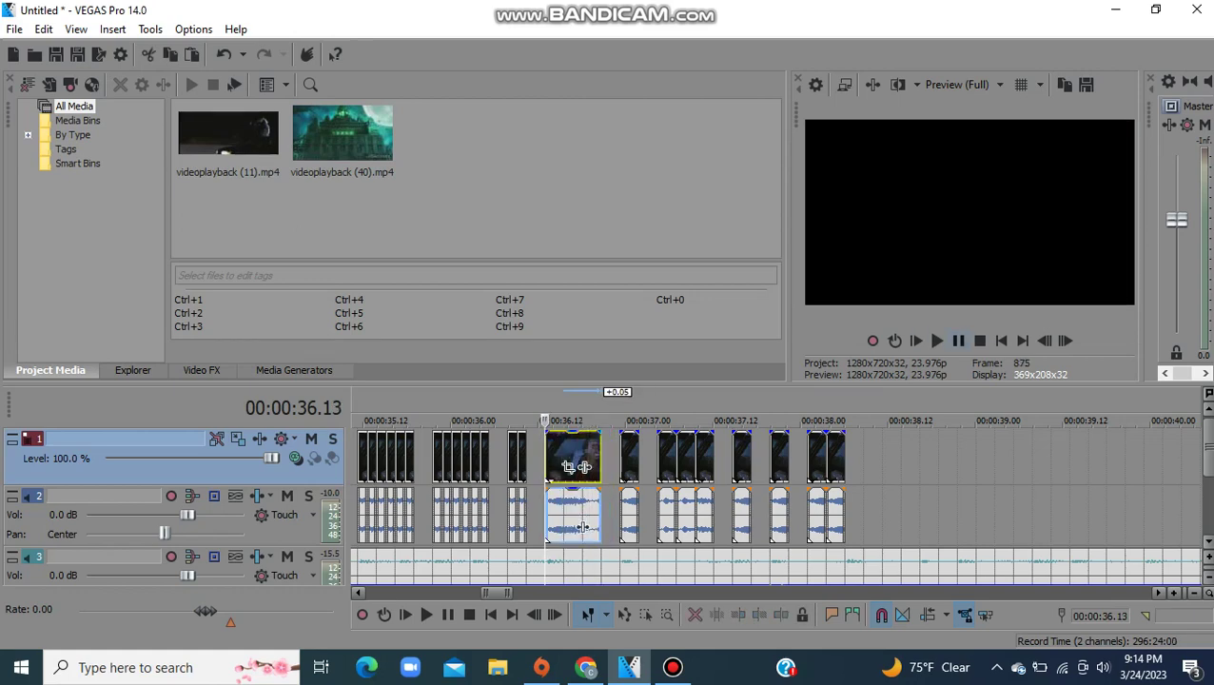
left_click_drag(583, 467, 565, 455)
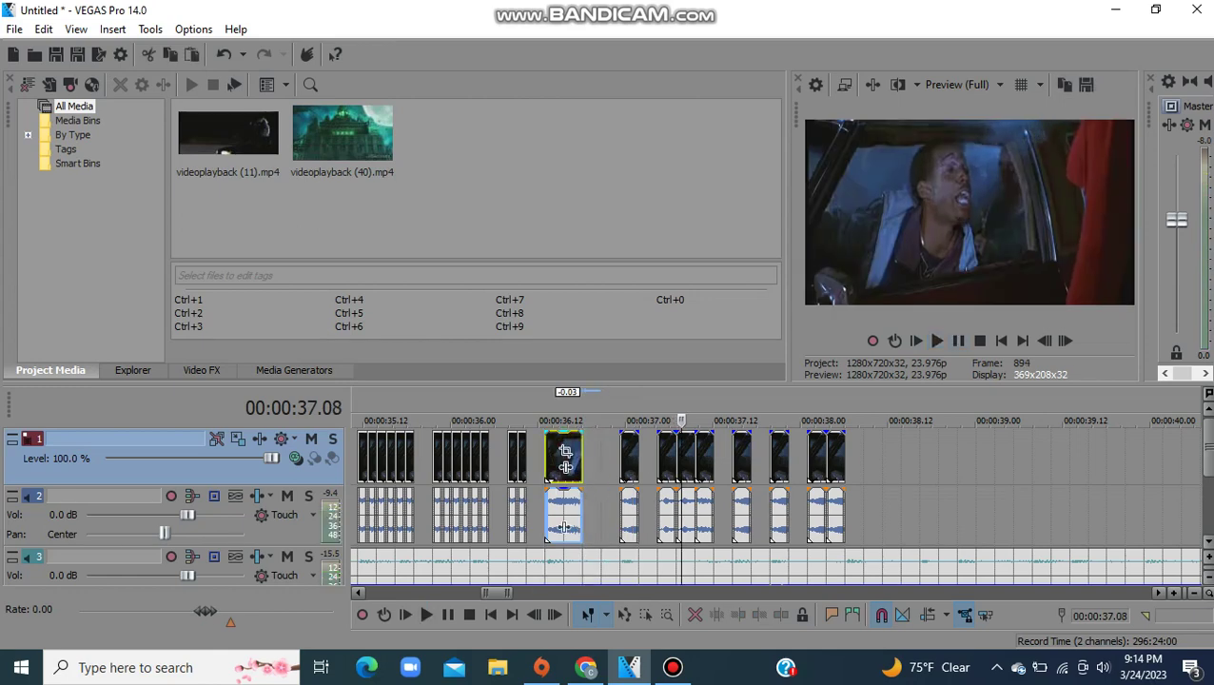
key("space")
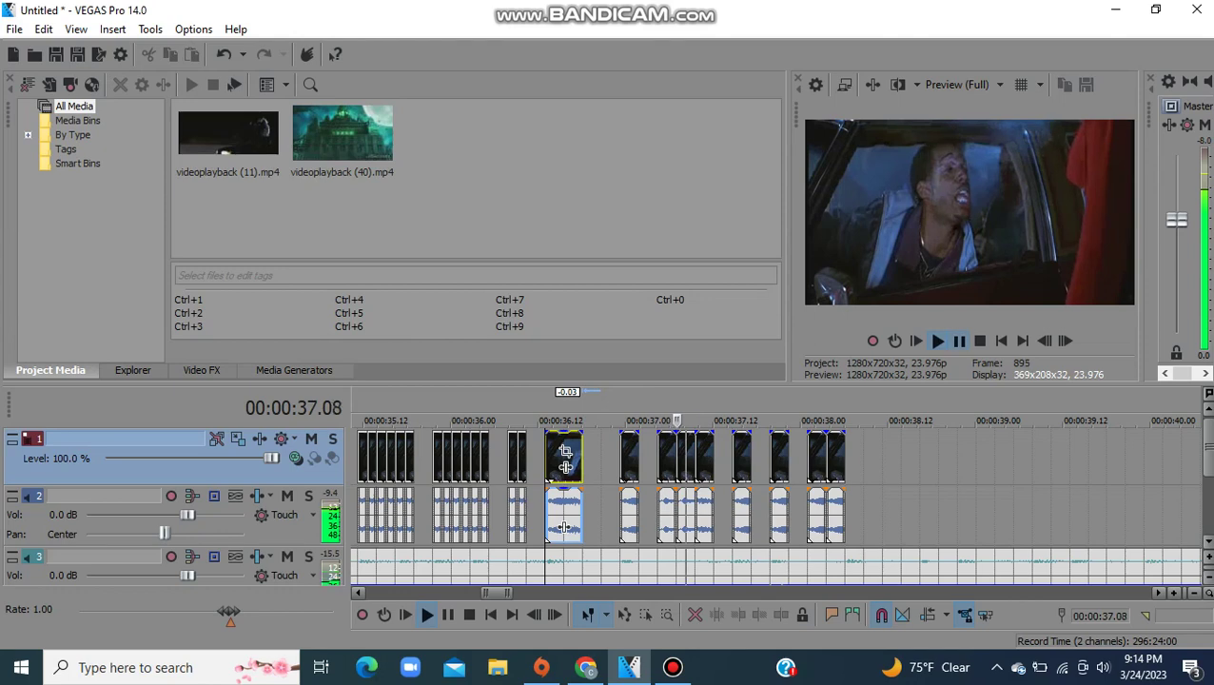
key("Return")
key("Return")
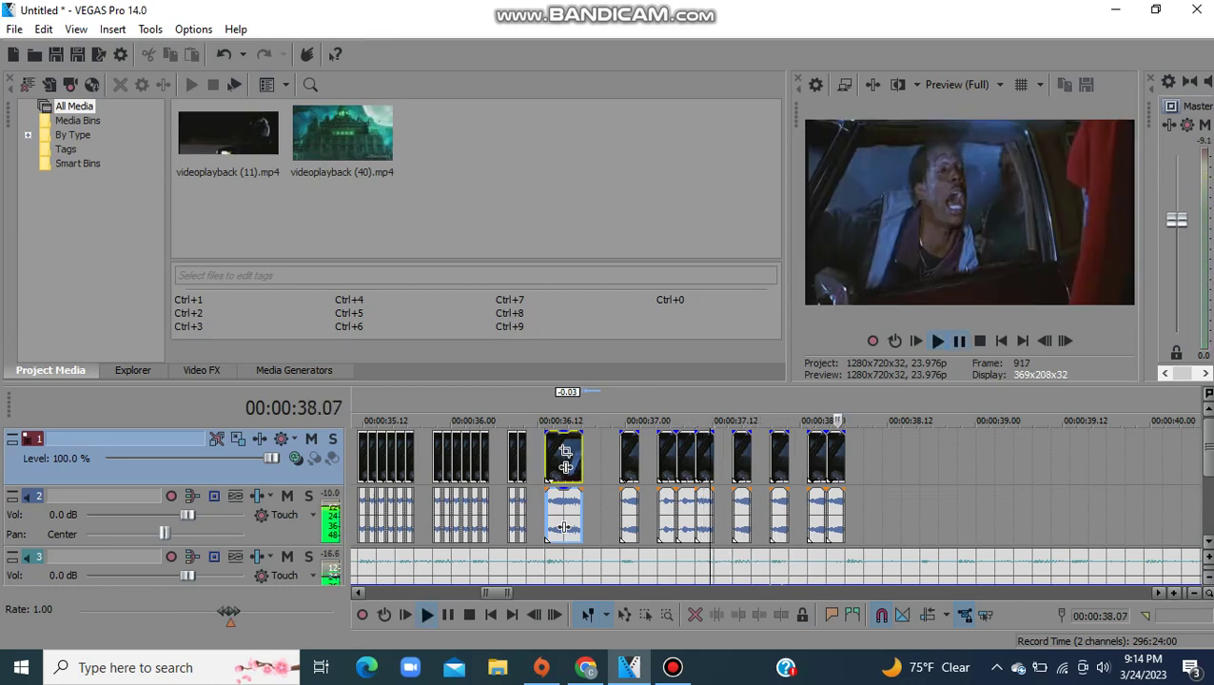
Step: Paste four more copies of the short clip at about 00:00:38.11, 00:00:38.16, 00:00:38.21 and 00:00:39.00, and play them back
key("Page_Down")
key("Page_Down")
key("ctrl+v")
key("Page_Down")
key("ctrl+v")
key("ctrl+v")
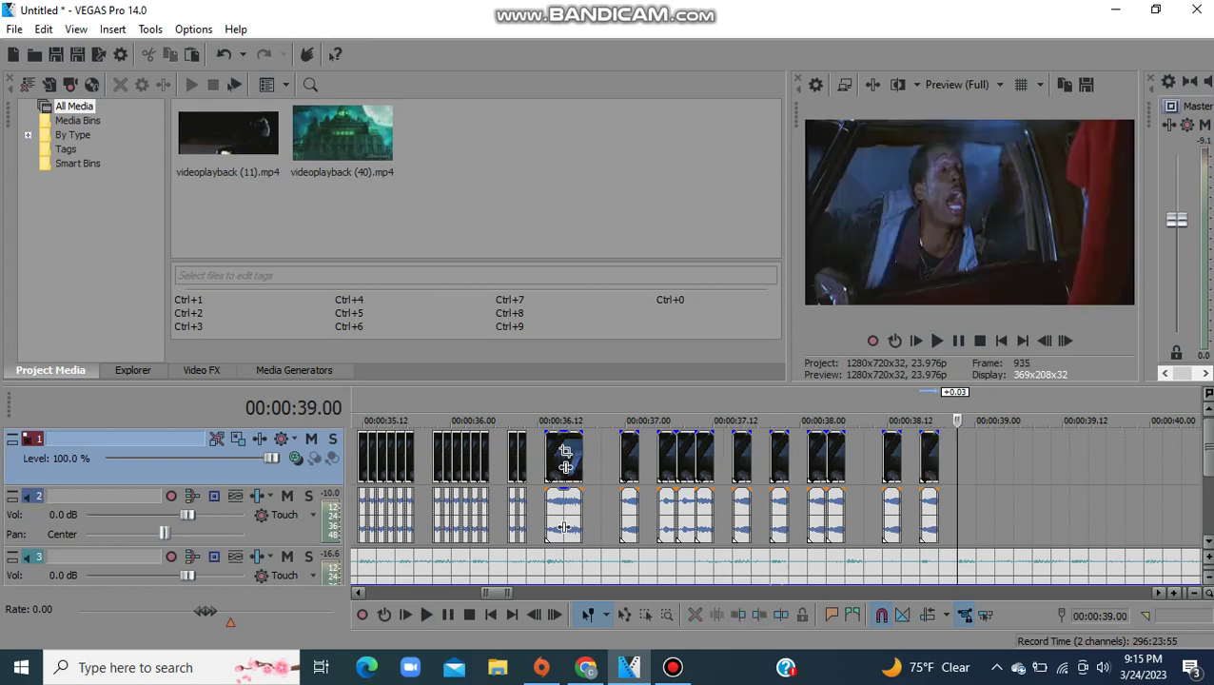
key("ctrl+v")
left_click(814, 459)
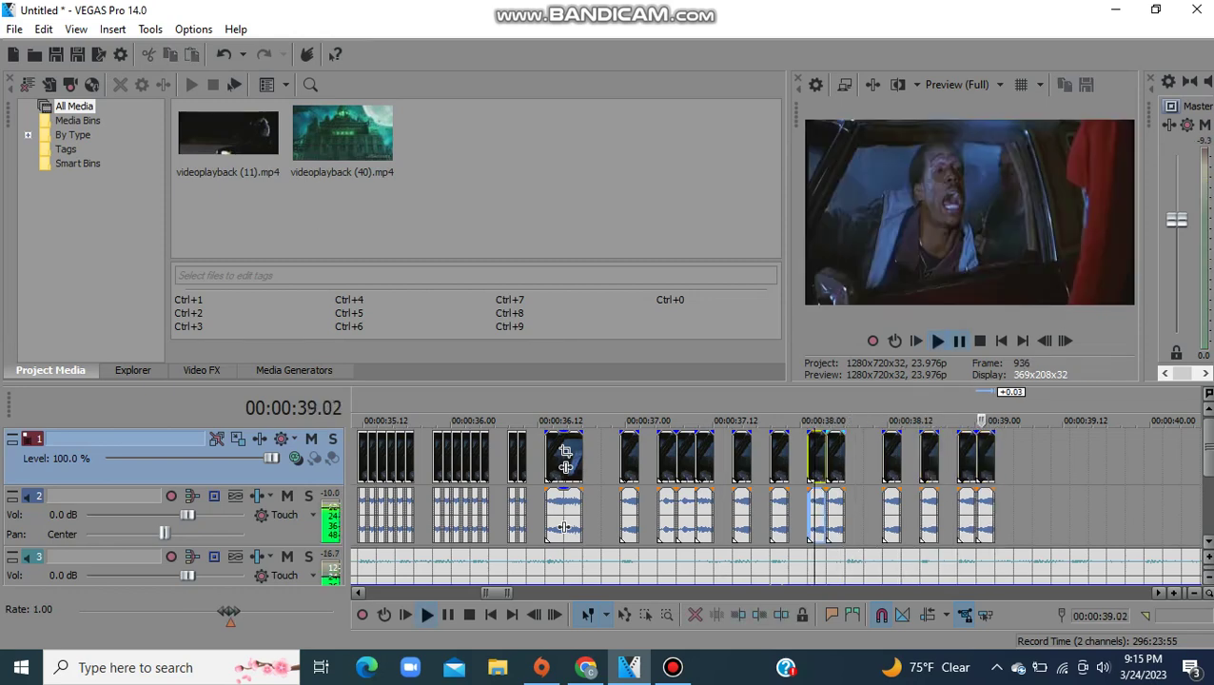
Step: Extend the clip at about 00:00:38.16 until it meets the following clip, and play back the last clips
left_click(940, 461)
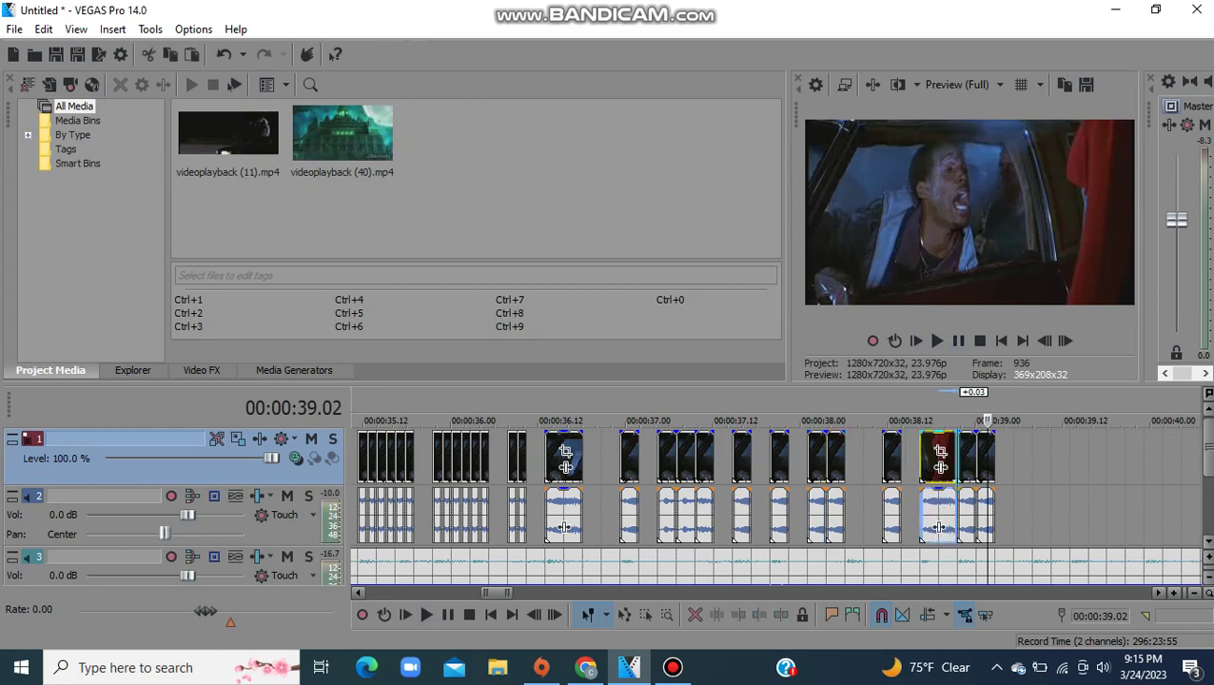
key("space")
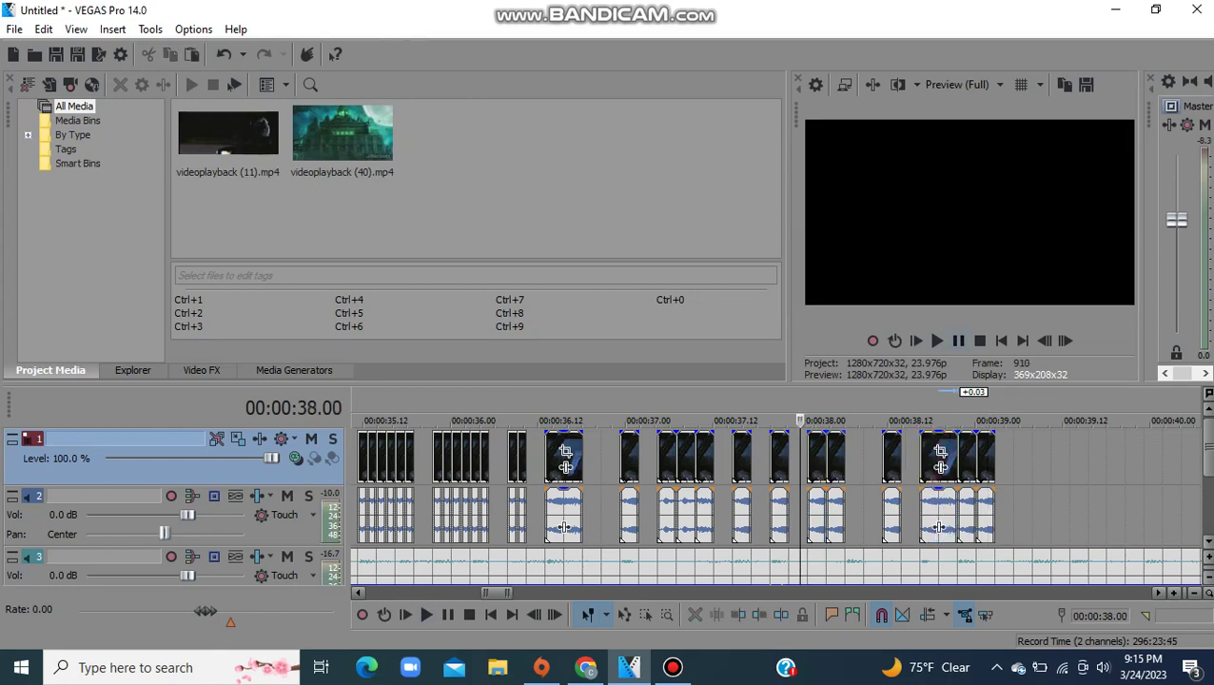
key("Return")
key("Right")
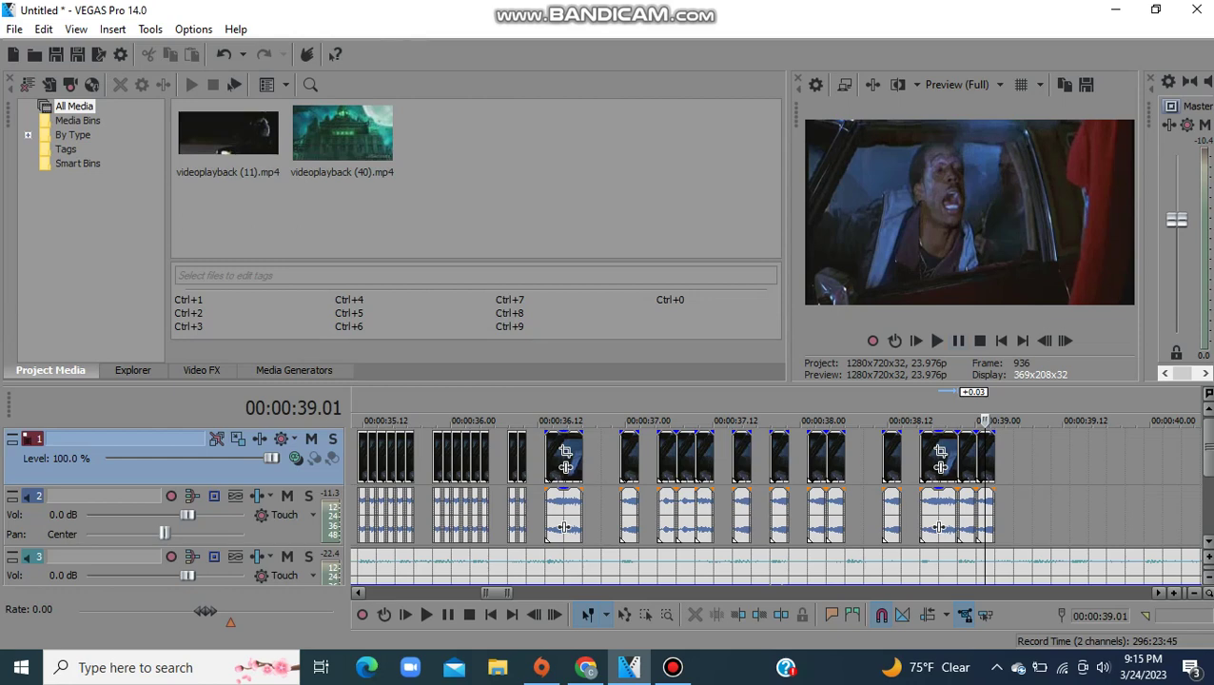
Step: Copy the short clip at about 00:00:37.08, paste it at about 00:00:39.02 and 00:00:39.08, and play back from 00:00:38.01
left_click(683, 513)
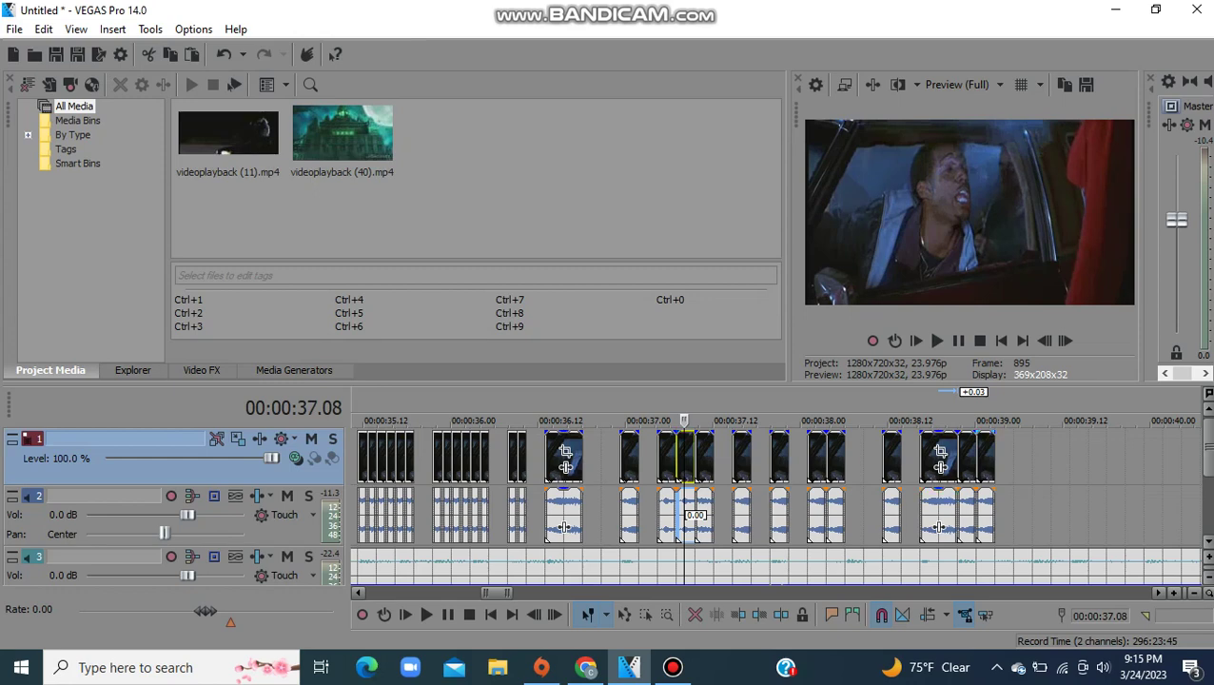
key("End")
key("ctrl+v")
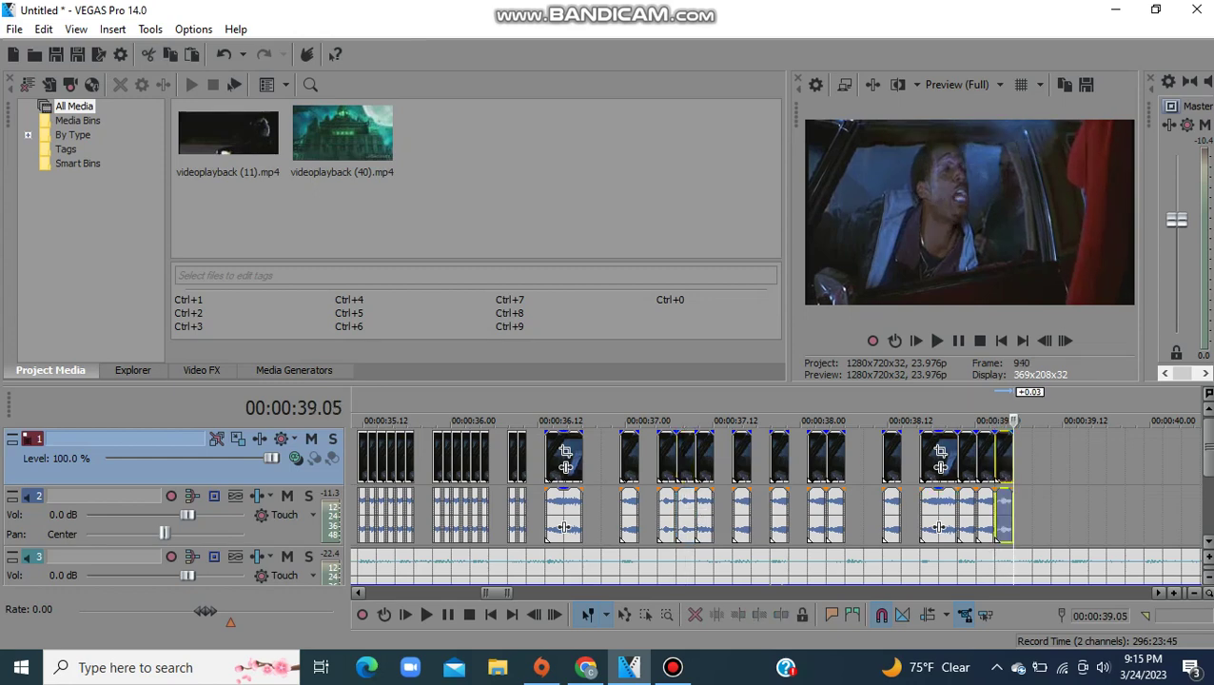
left_click(1031, 514)
key("ctrl+v")
left_click(806, 513)
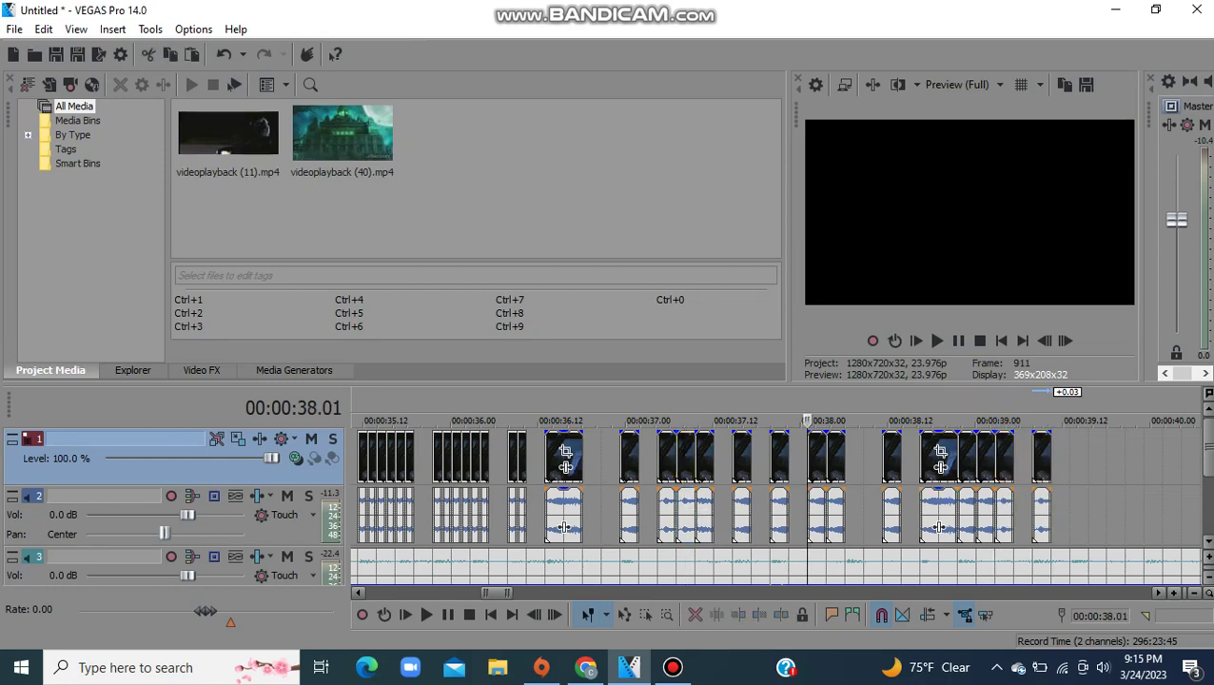
key("space")
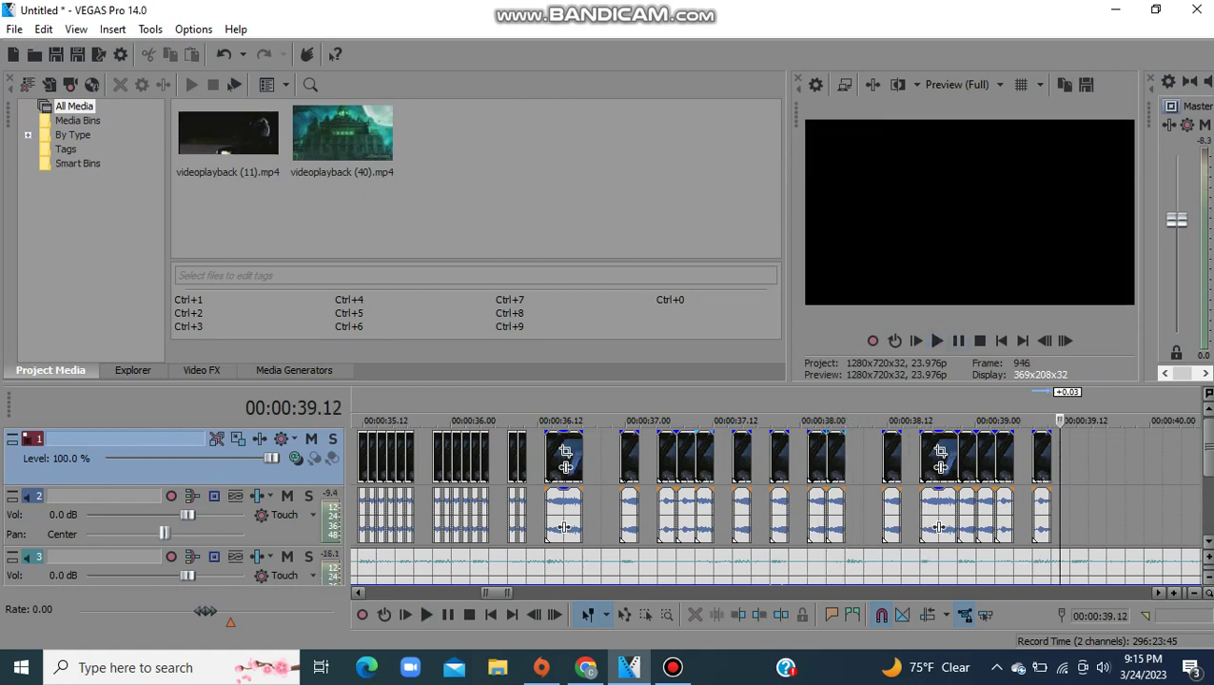
Step: Copy the short clip at about 00:00:37.10, paste four back-to-back copies from about 00:00:39.13, and play back from the long clip at 00:00:36.13
left_click(702, 518)
key("ctrl+c")
left_click(1069, 471)
key("ctrl+v")
key("ctrl+v")
key("ctrl+v")
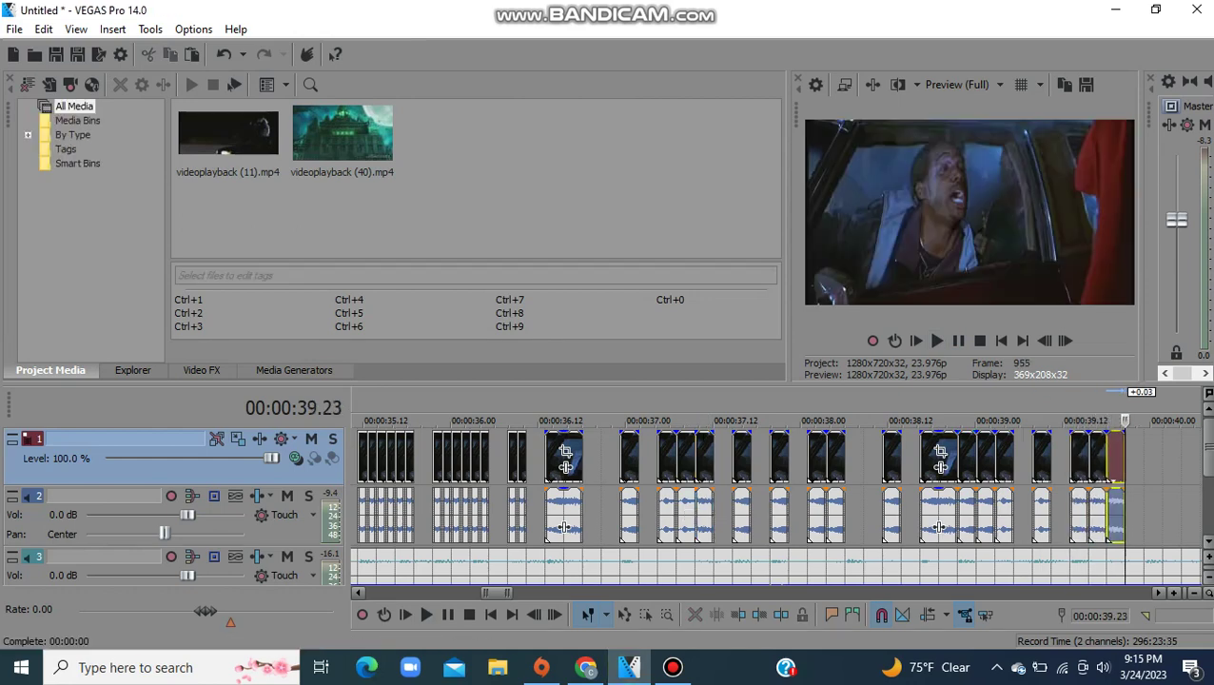
key("ctrl+v")
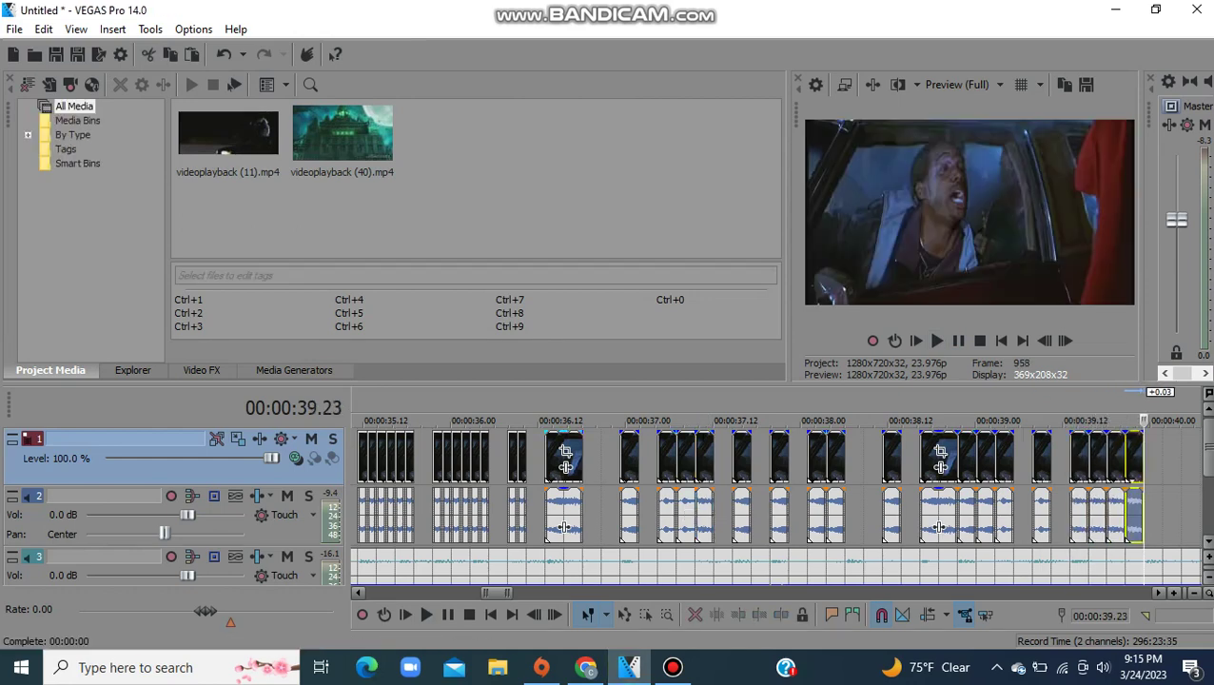
left_click(546, 518)
left_click(938, 340)
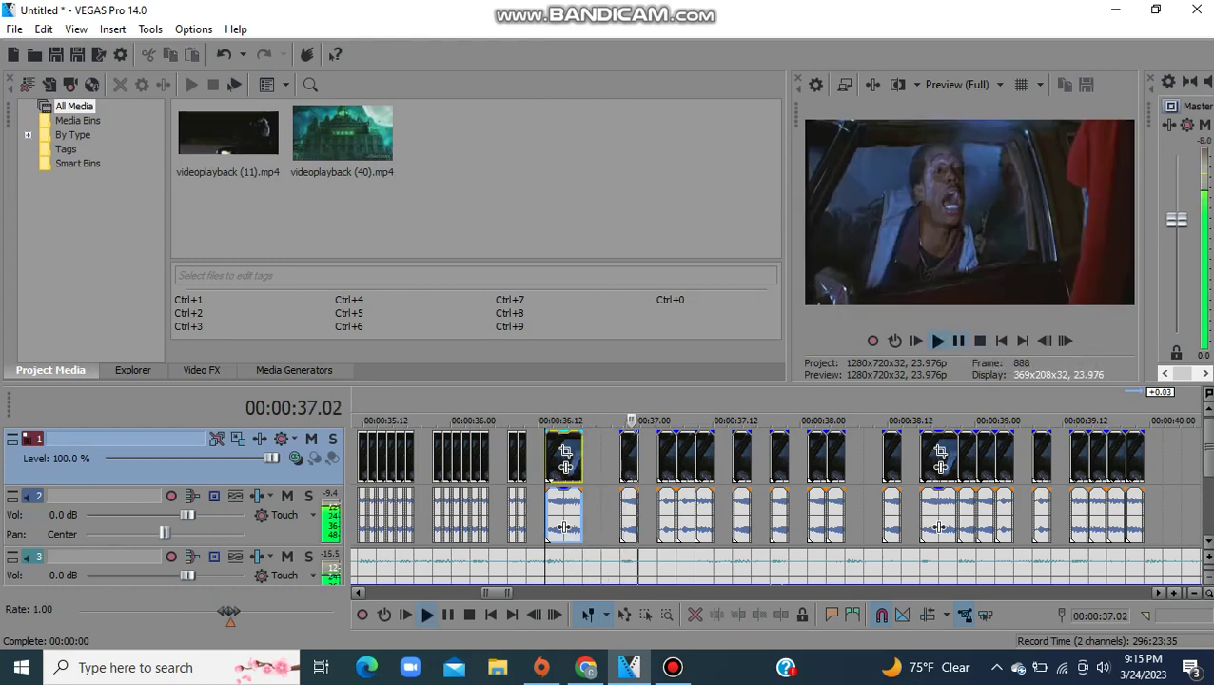
left_click(672, 667)
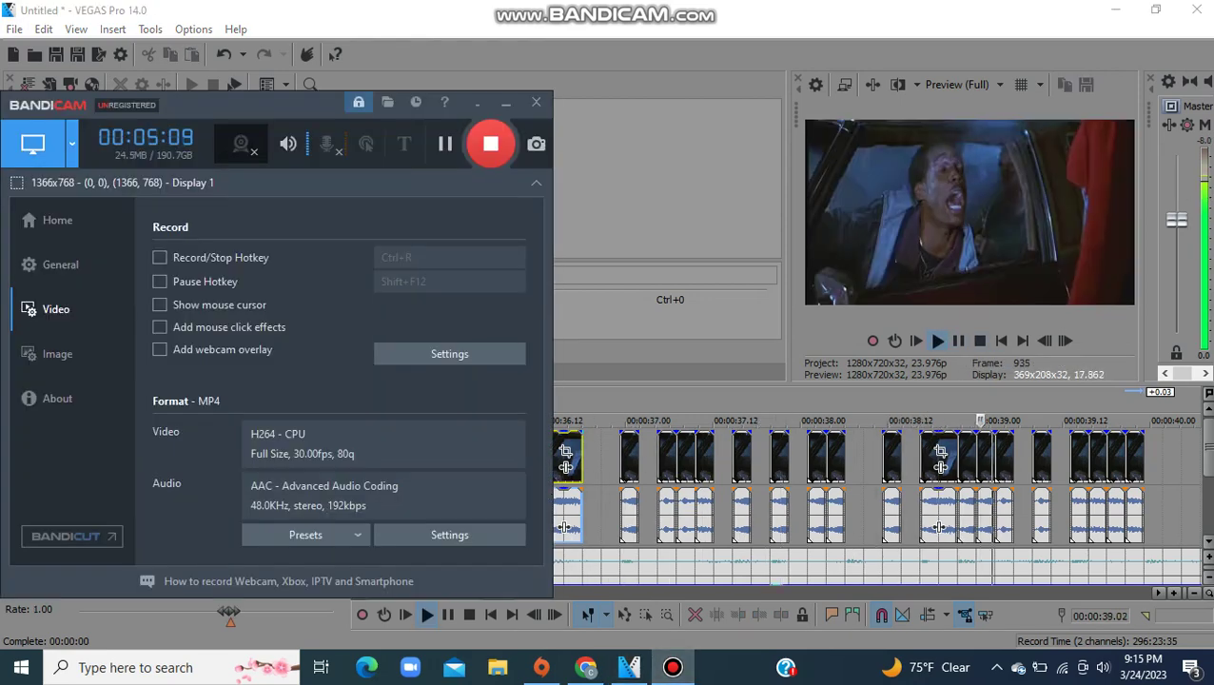
left_click(958, 340)
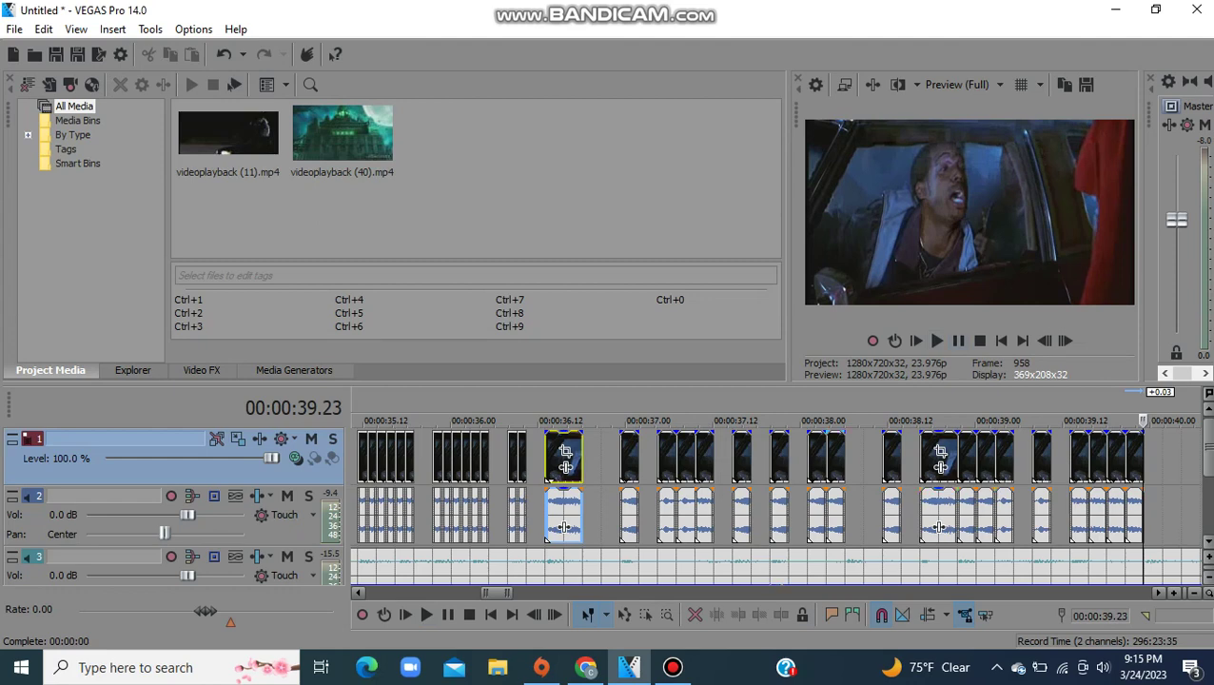
Step: Copy the clip at about 00:00:38.05, paste it at about 00:00:39.23 and 00:00:40.09, and play back from 00:00:39.13
left_click(842, 461)
key("Left")
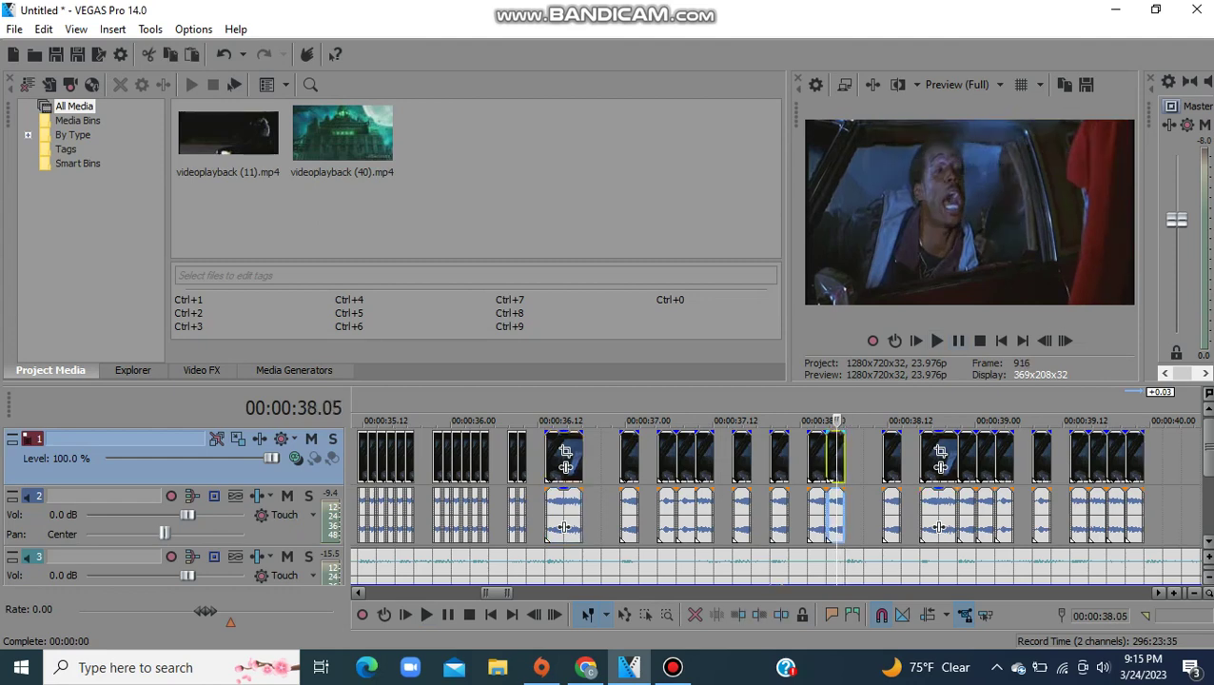
left_click(1156, 518)
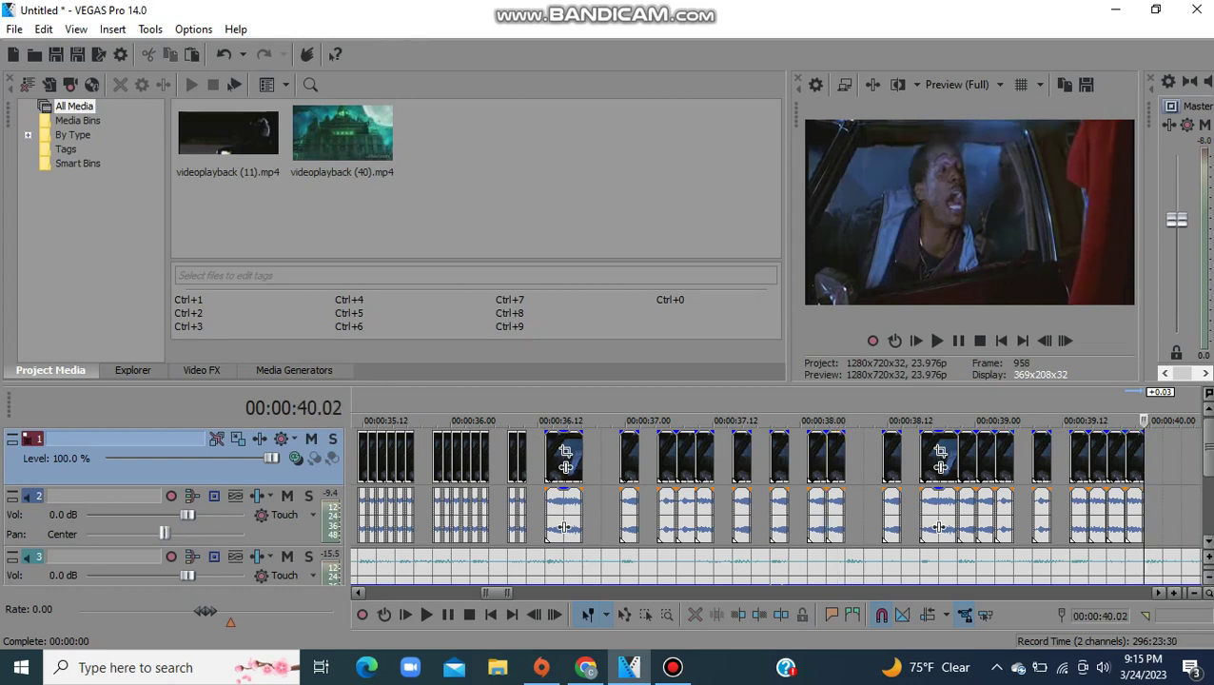
left_click_drag(496, 592, 498, 593)
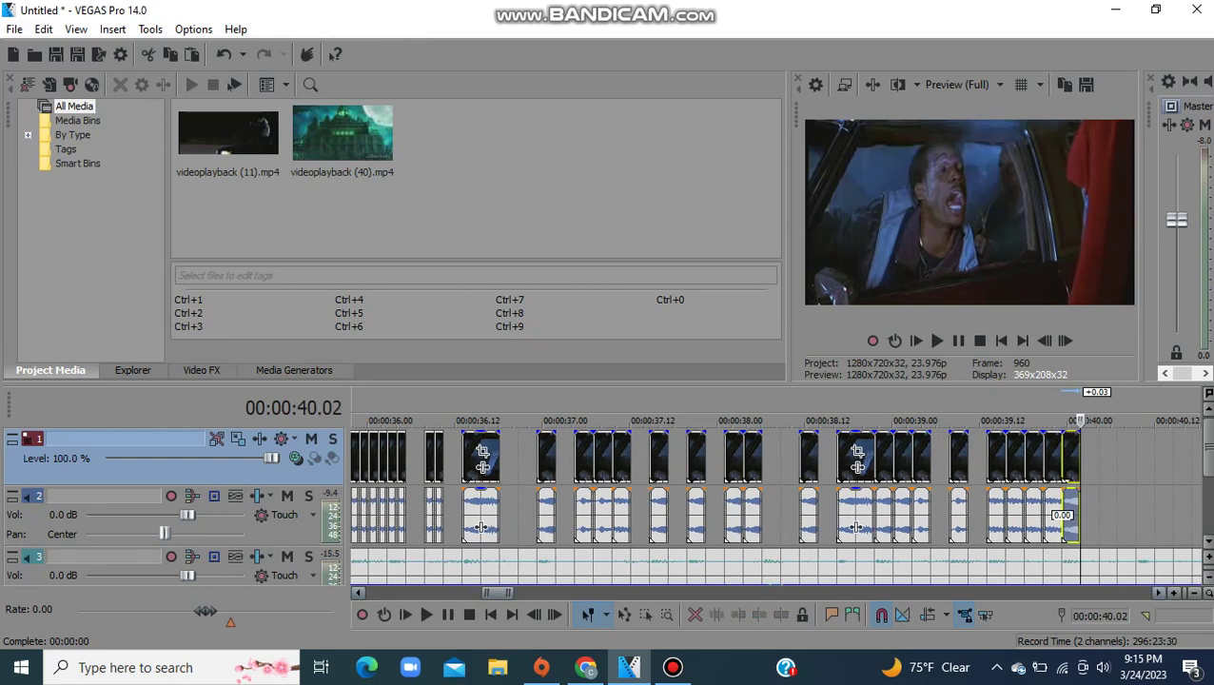
left_click(1135, 519)
key("ctrl+v")
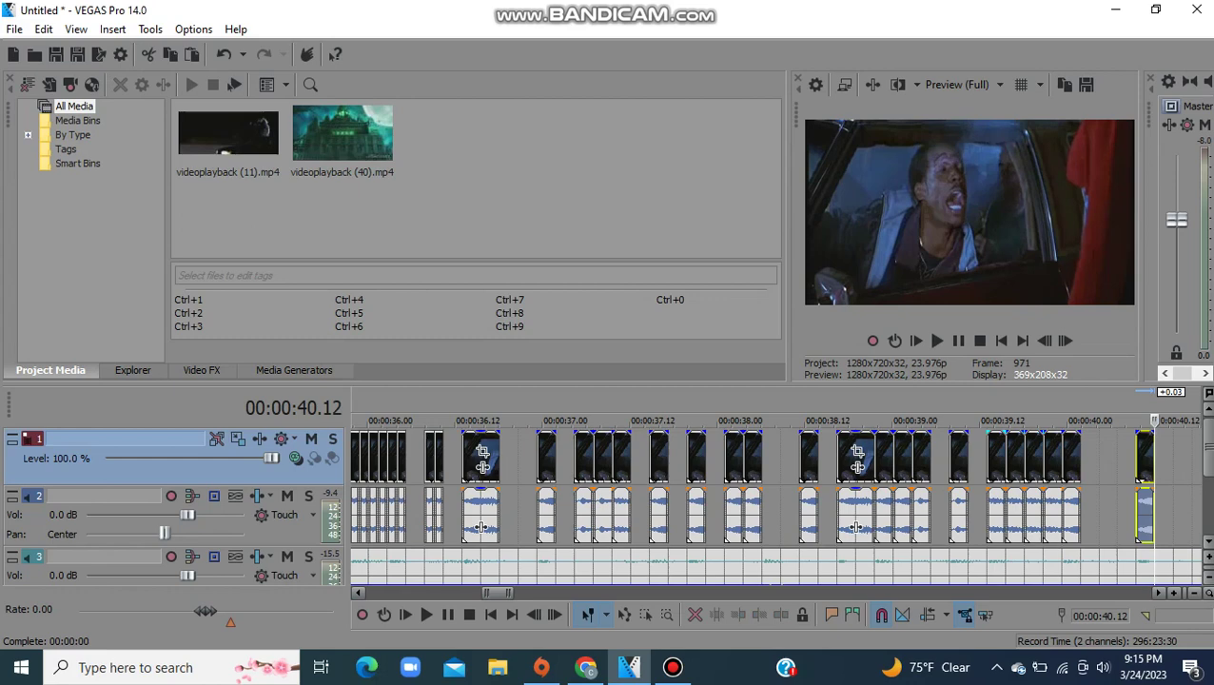
left_click(991, 518)
key("space")
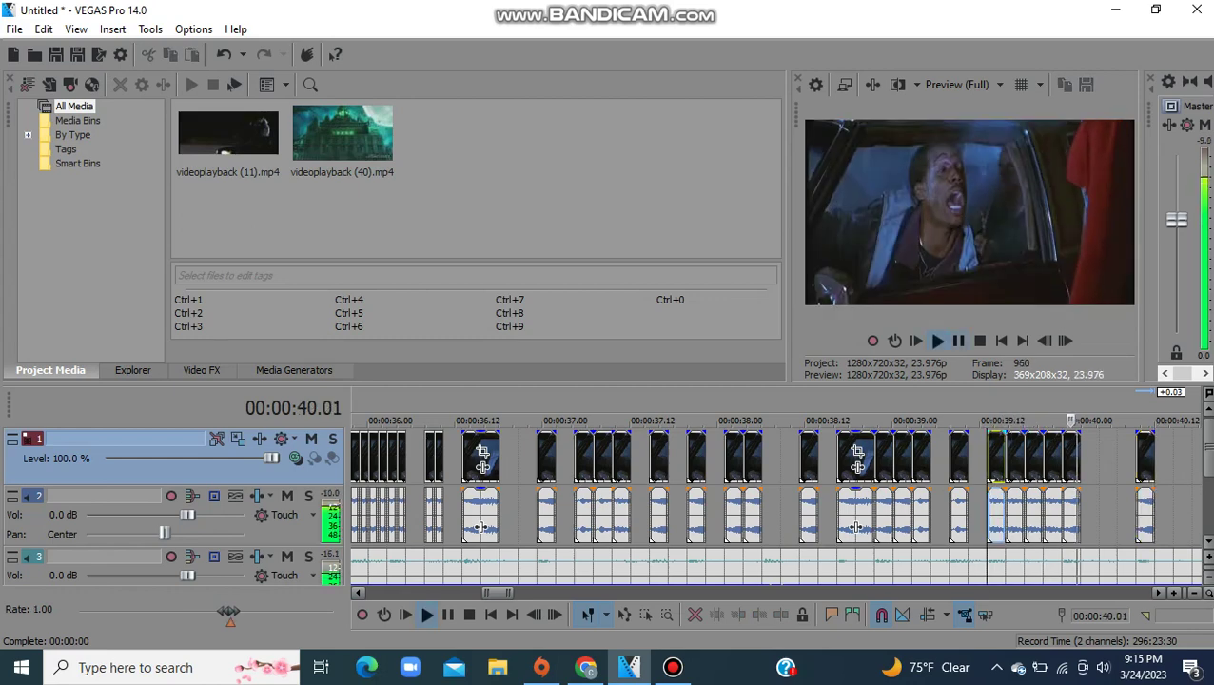
Step: Copy the clip at about 00:00:39.04, paste it at 00:00:40.04, and play back the sequence from 00:00:38.11
left_click(922, 462)
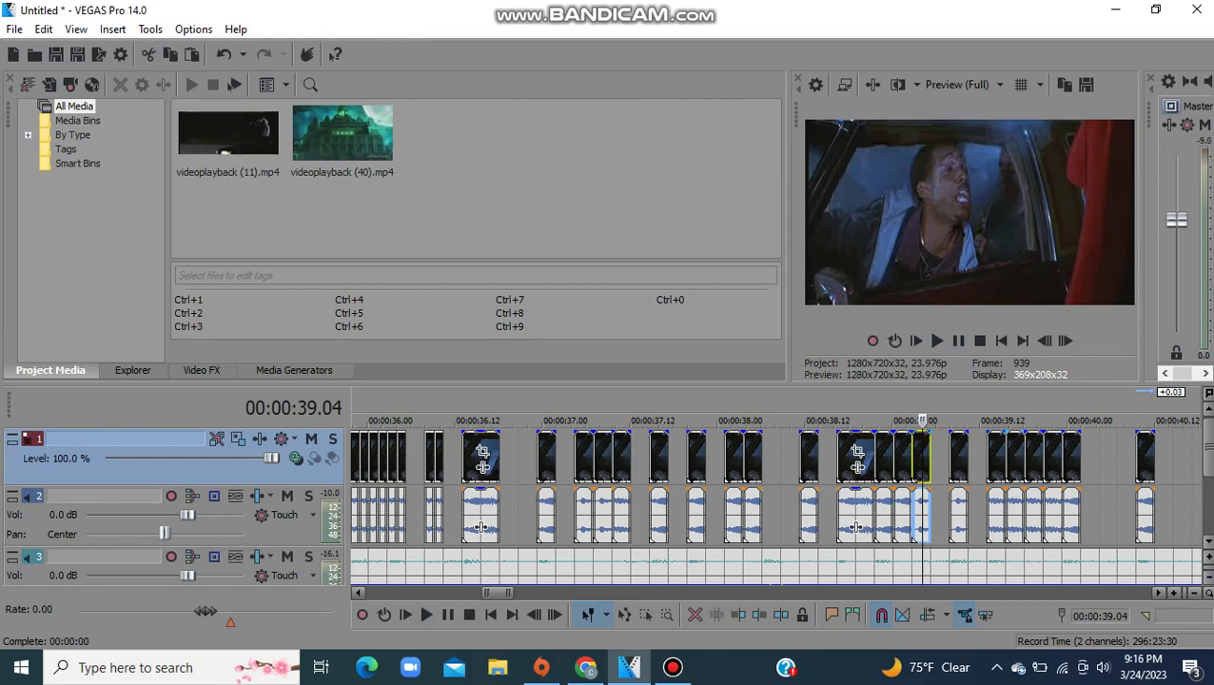
left_click(1099, 463)
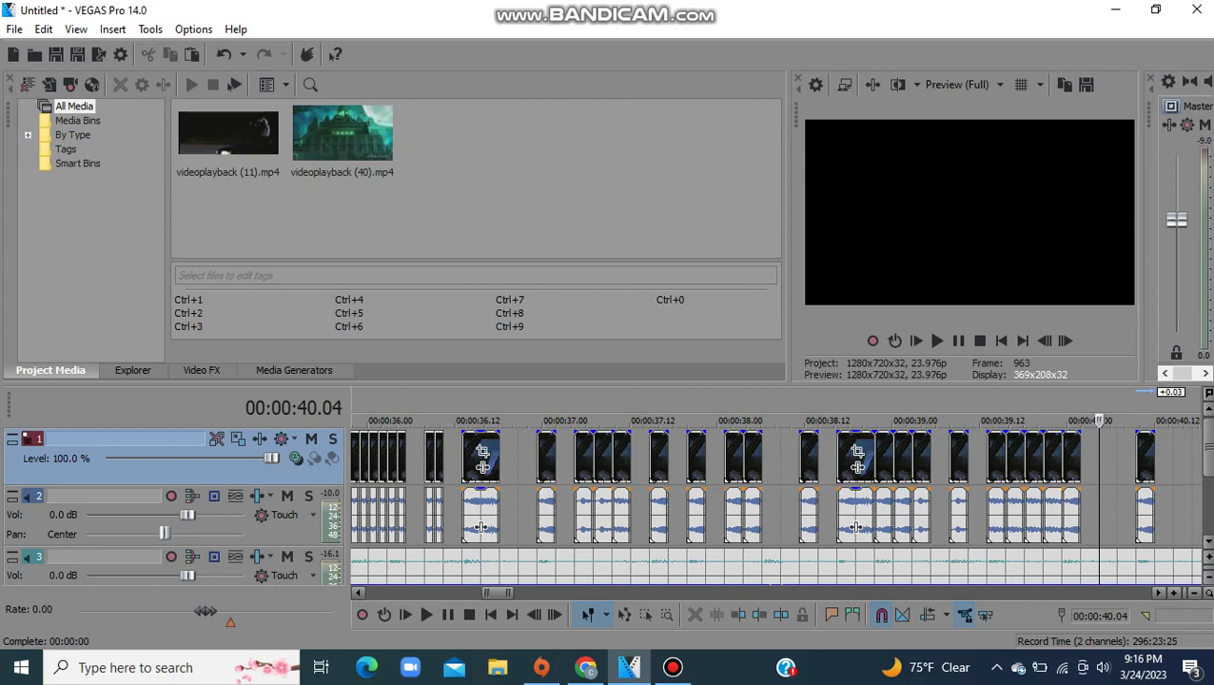
key("ctrl+v")
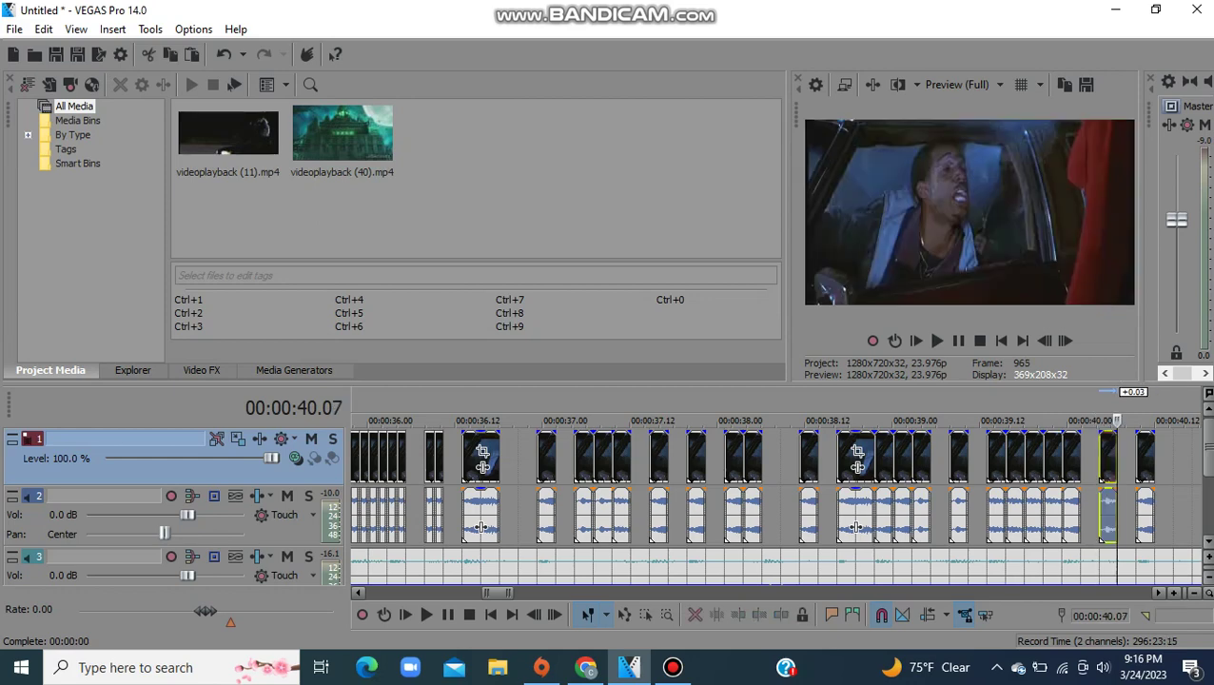
left_click(801, 513)
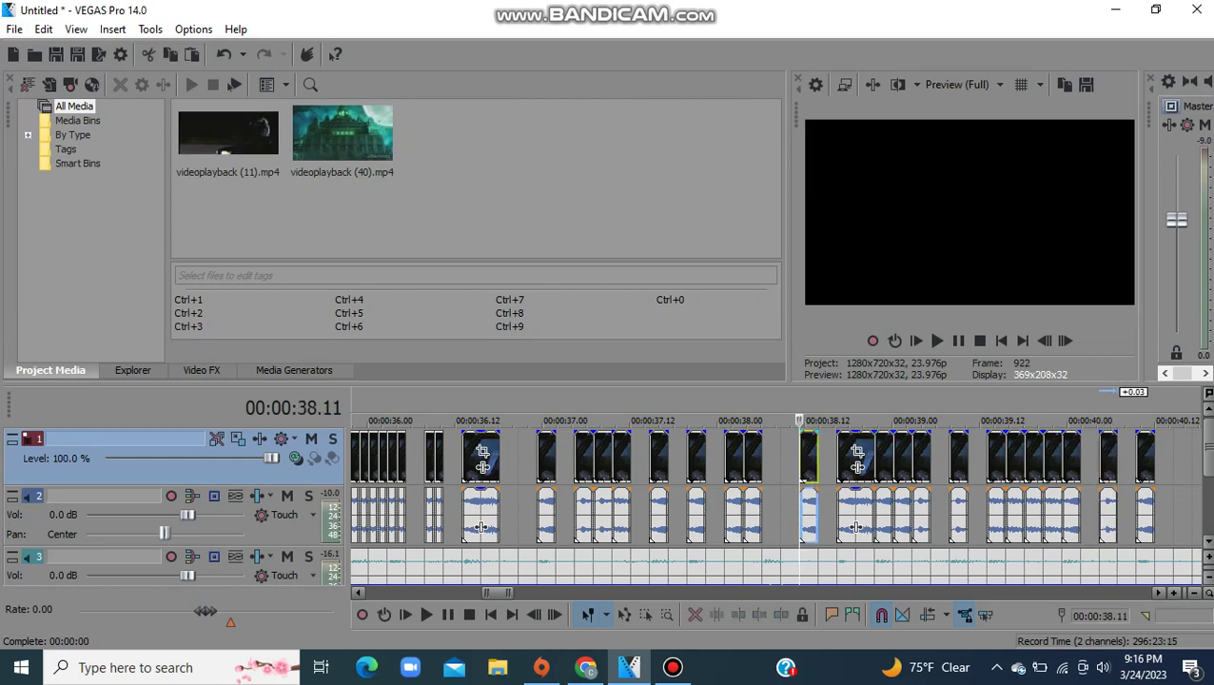
key("space")
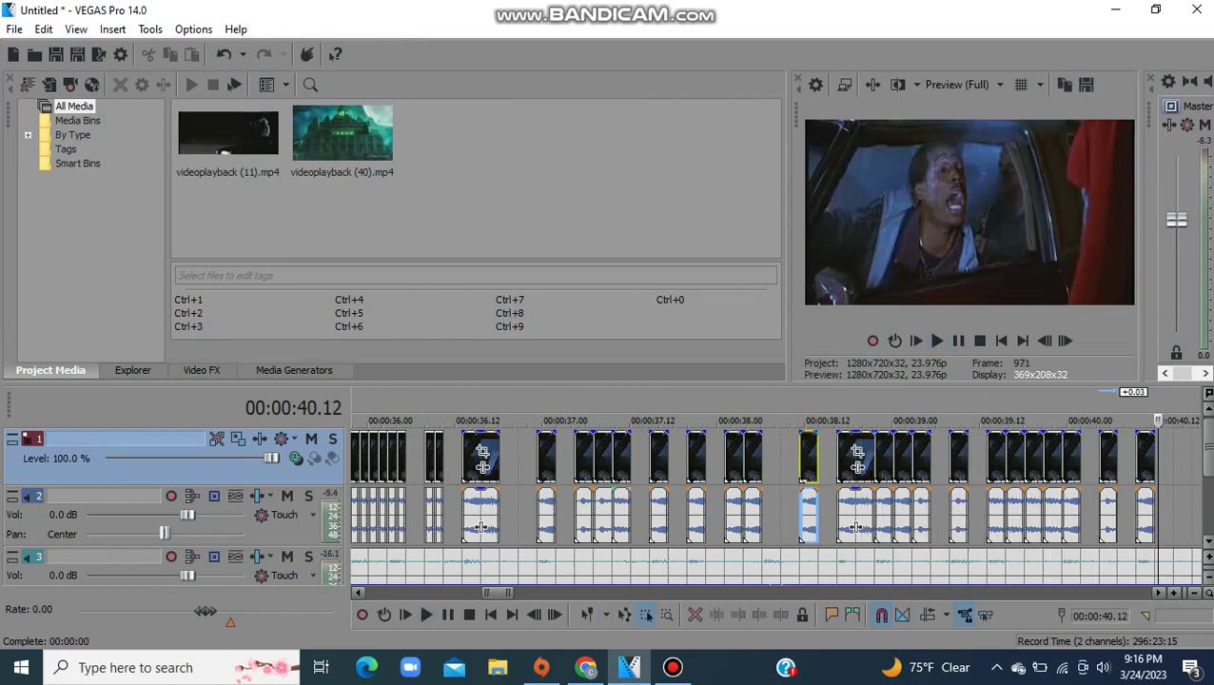
Step: Copy the three adjoining clips just after 00:00:37.00 and paste them together at about 00:00:40.14
left_click_drag(635, 506, 580, 459)
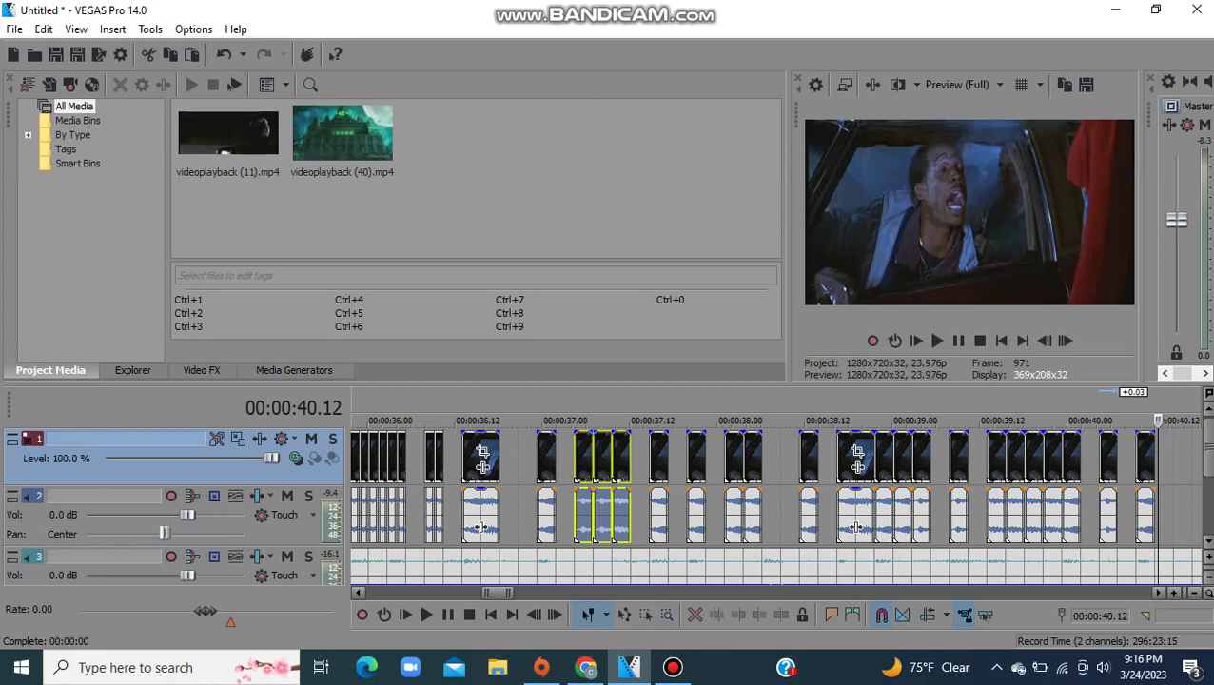
left_click(1173, 460)
key("ctrl+v")
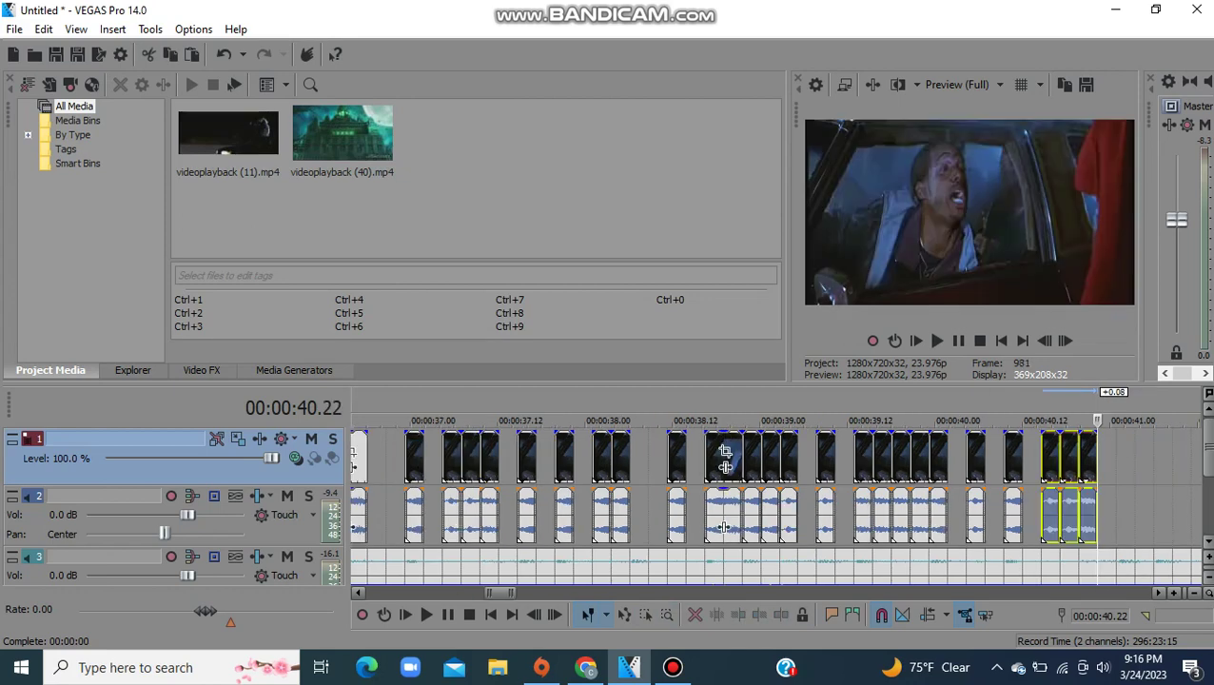
Step: Extend the clips at about 00:00:39.23 and 00:00:40.09 until each meets the following clip
left_click(948, 526)
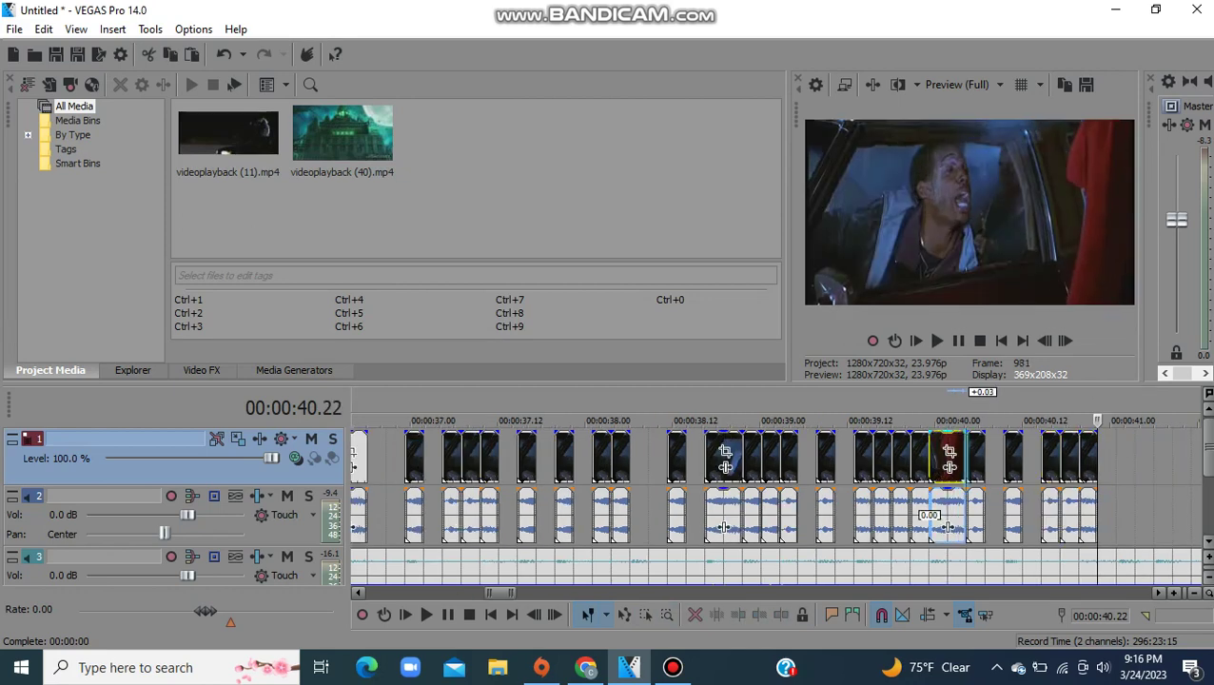
left_click(1023, 526)
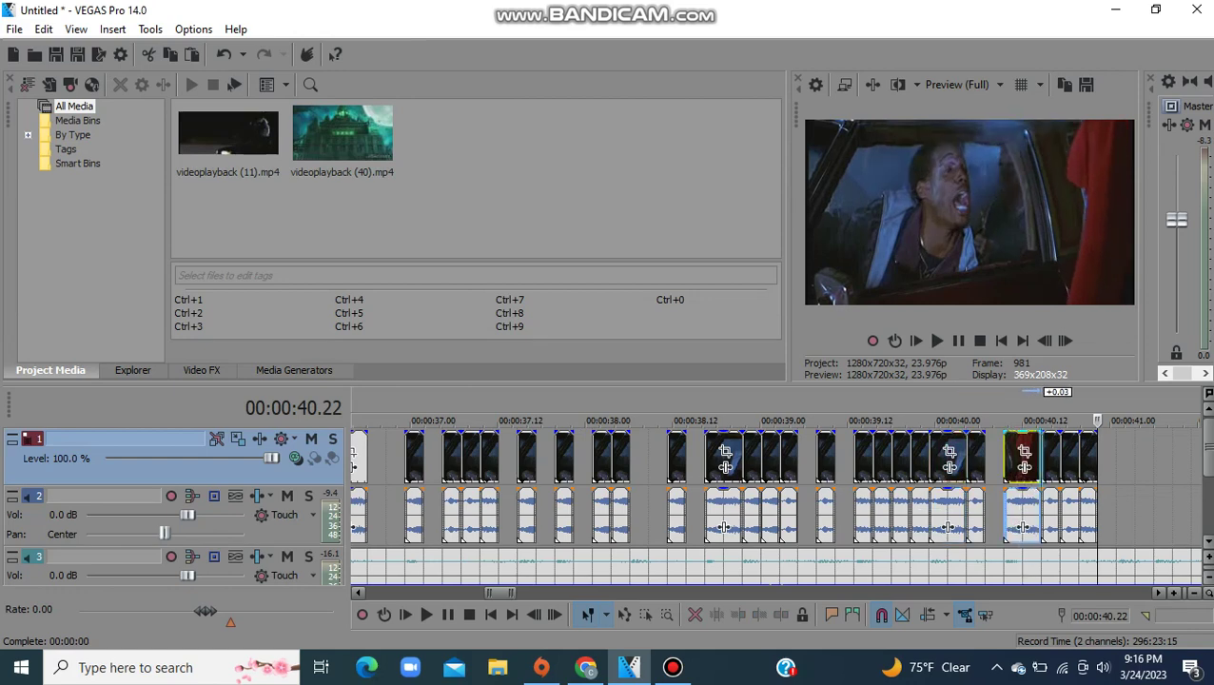
left_click(707, 526)
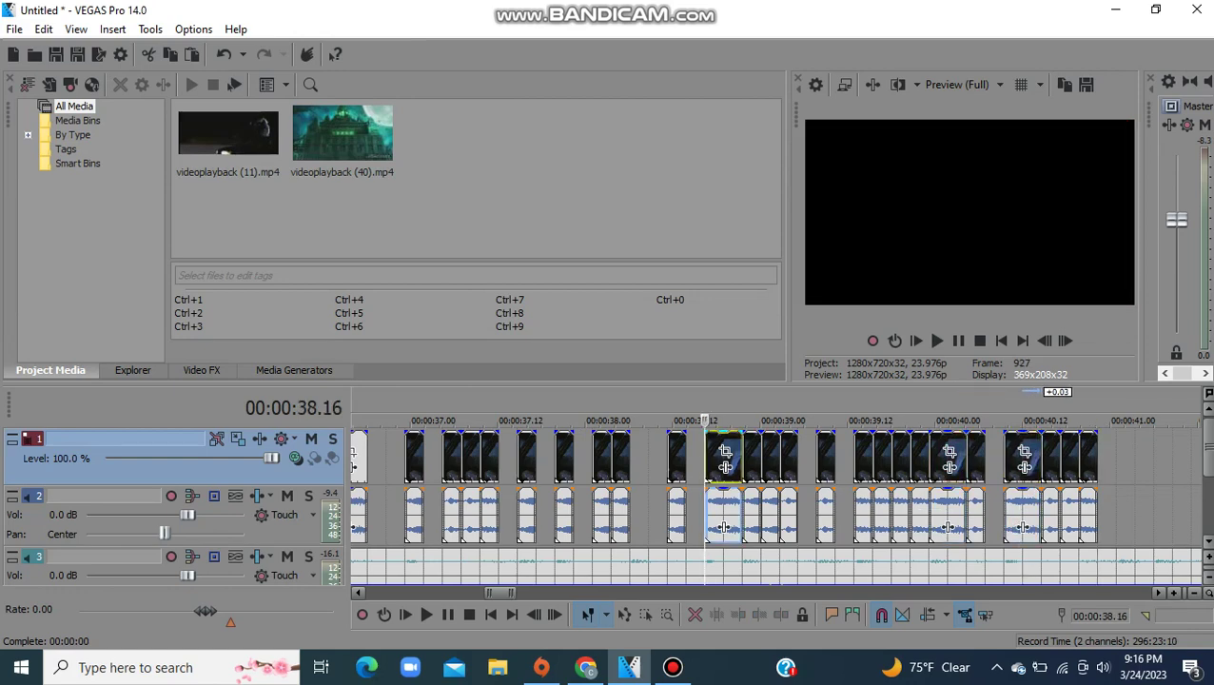
Step: Copy the short clip at about 00:00:38.23, paste it at about 00:00:41.01 and 00:00:41.06, and play back from 00:00:40.09
left_click(673, 667)
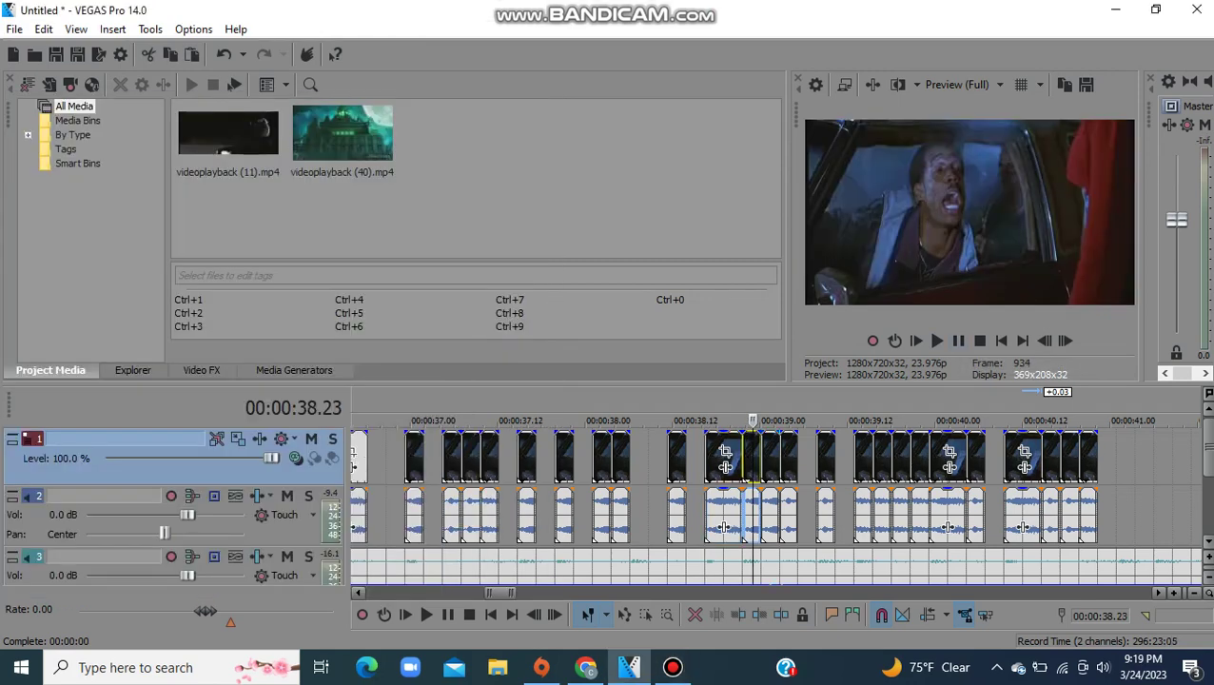
key("ctrl+End")
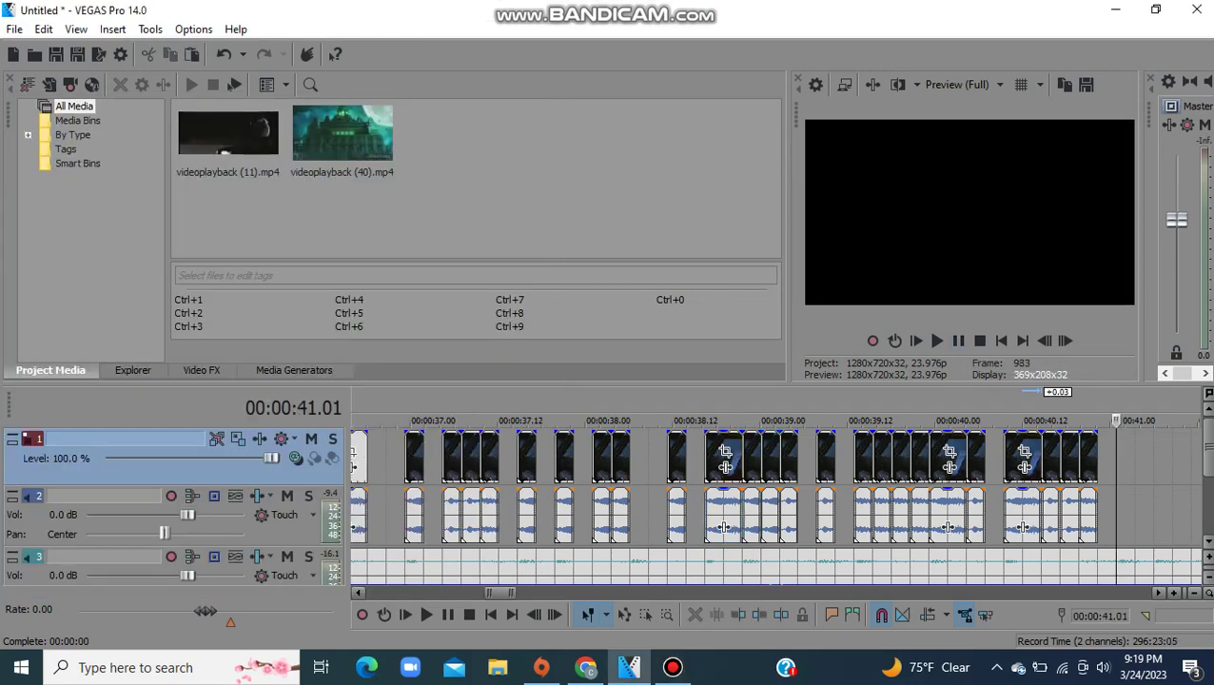
key("ctrl+v")
key("Page_Down")
key("ctrl+v")
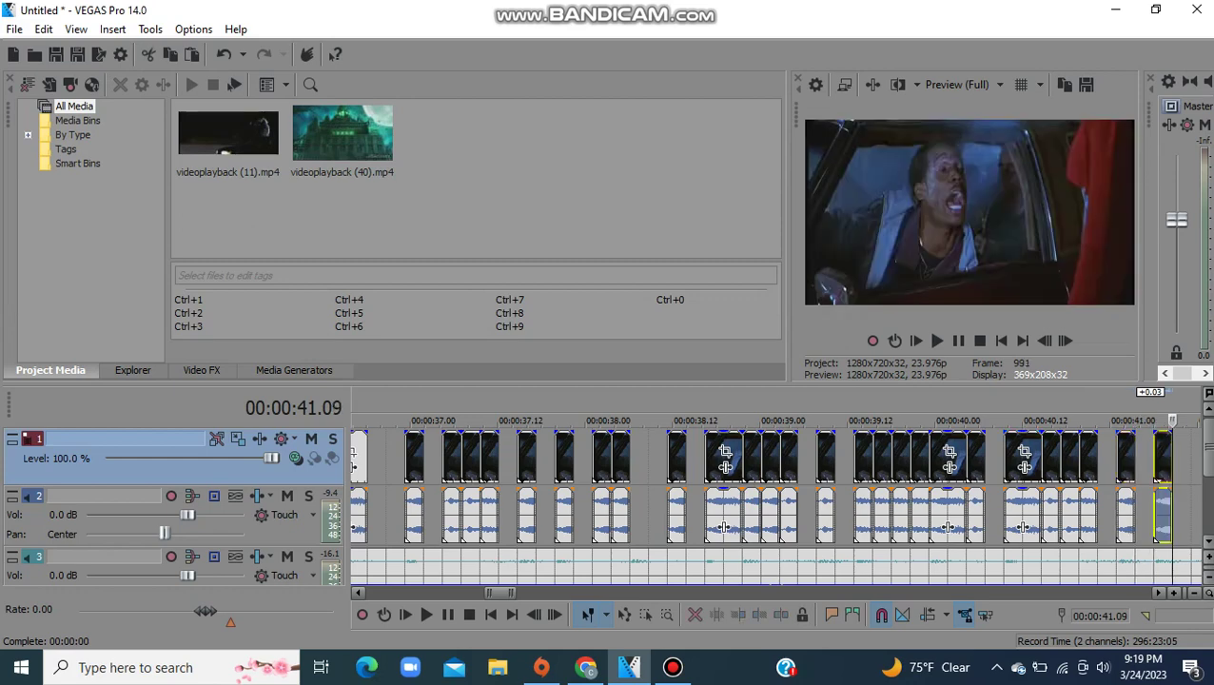
left_click(1002, 460)
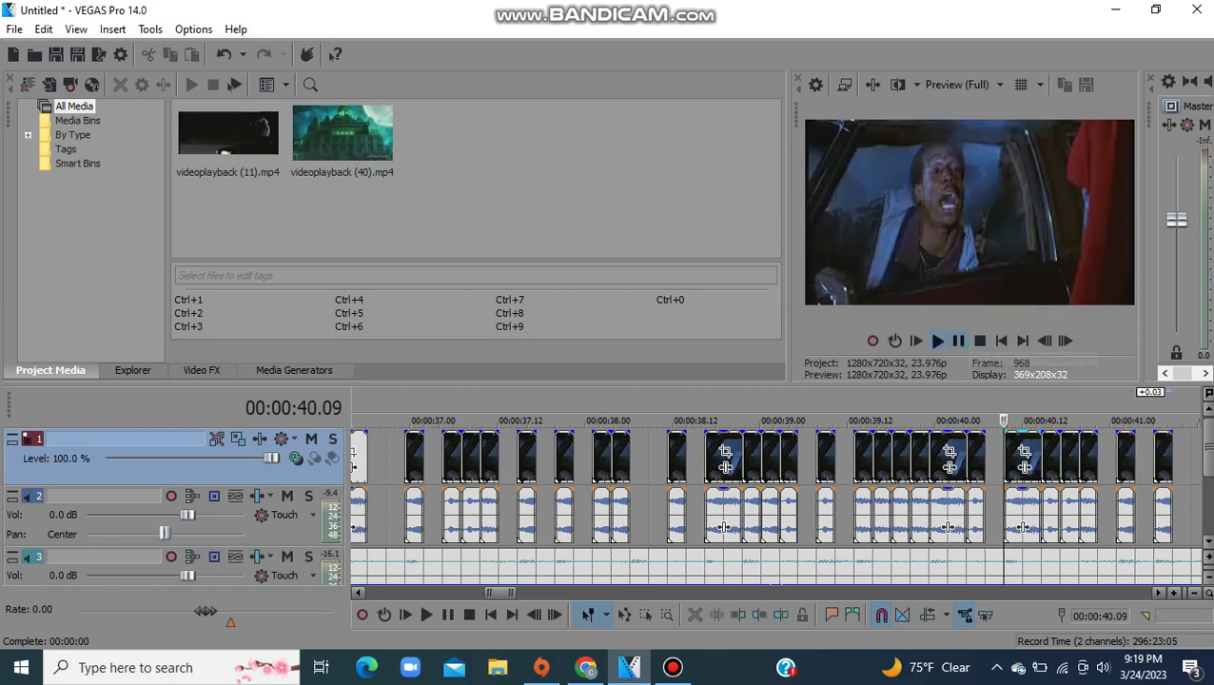
left_click(958, 340)
Step: Paste three back-to-back copies of the short clip from about 00:00:41.11
left_click(1191, 461)
key("ctrl+v")
key("ctrl+v")
key("ctrl+v")
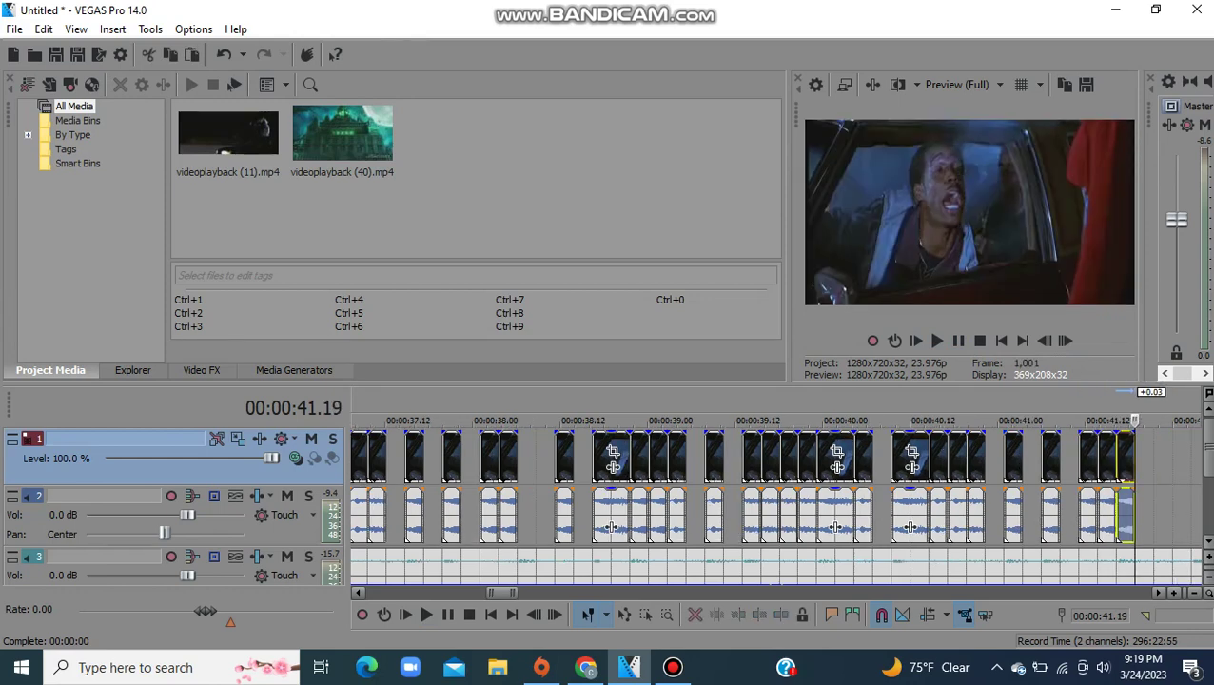
Step: Paste fourteen back-to-back copies of the short clip from about 00:00:41.22 to 00:00:43.09, and play back from 00:00:39.13
key("ctrl+v")
key("ctrl+v")
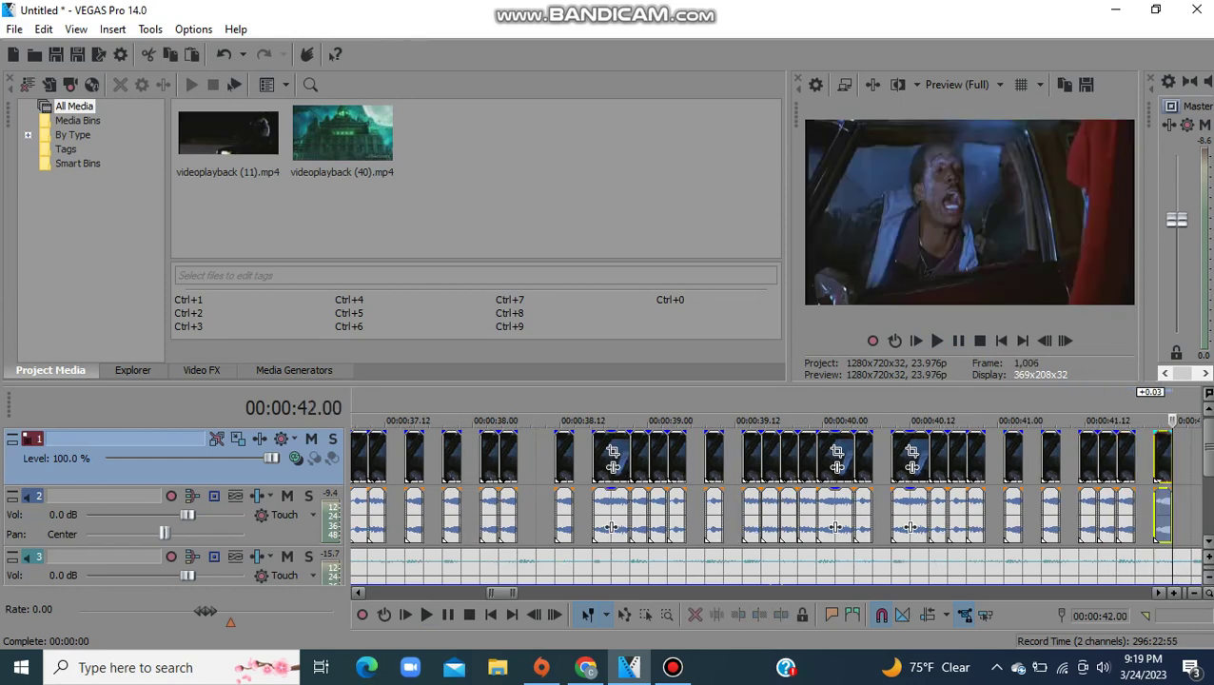
key("ctrl+v")
key("ctrl+v")
key("ctrl+v")
key("ctrl+v")
key("ctrl+v")
key("ctrl+v")
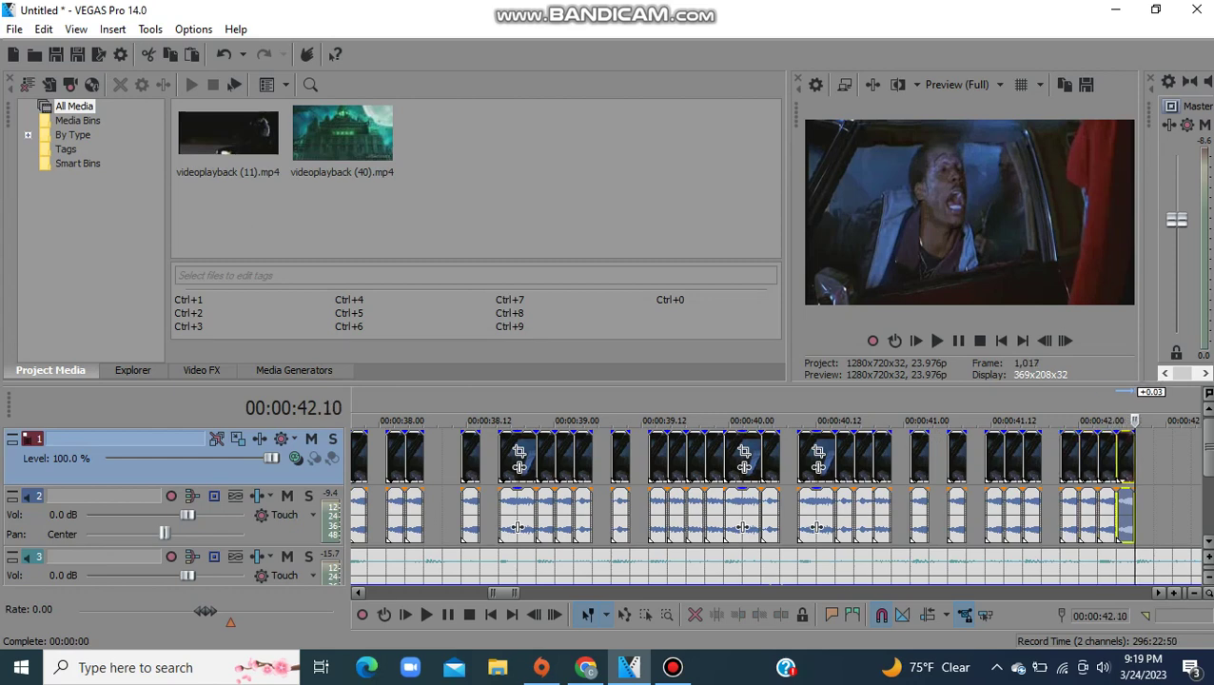
key("ctrl+v")
key("ctrl+v")
key("ctrl+v")
key("ctrl+v")
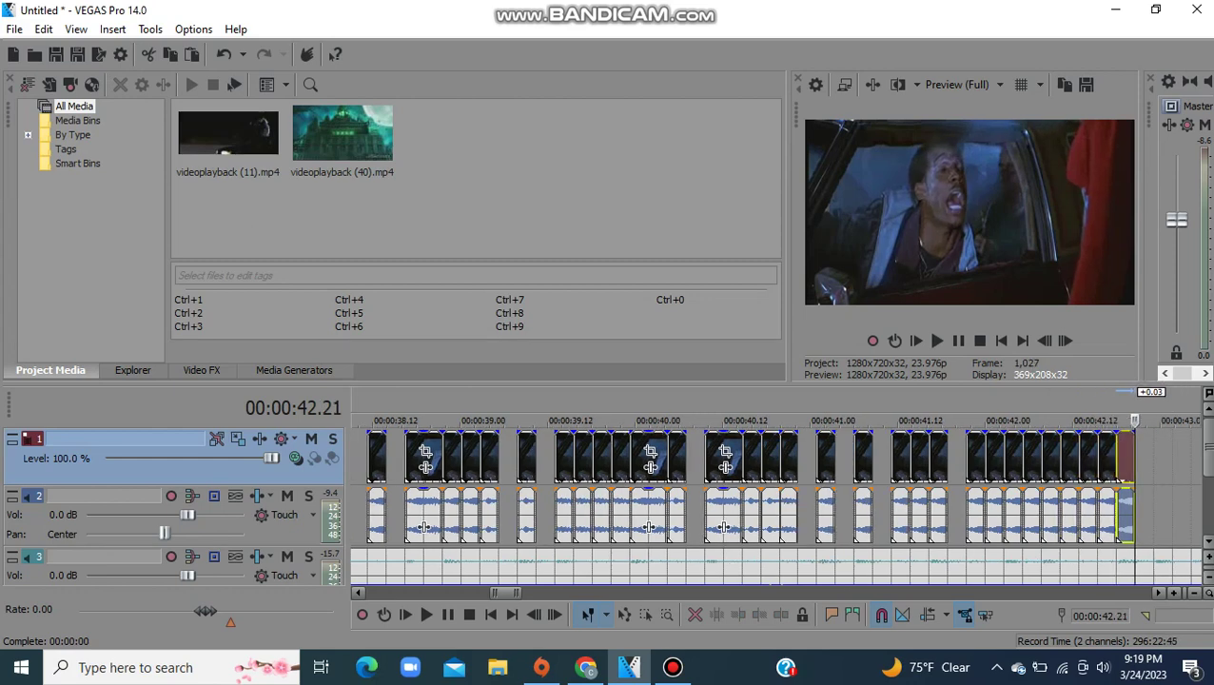
key("ctrl+v")
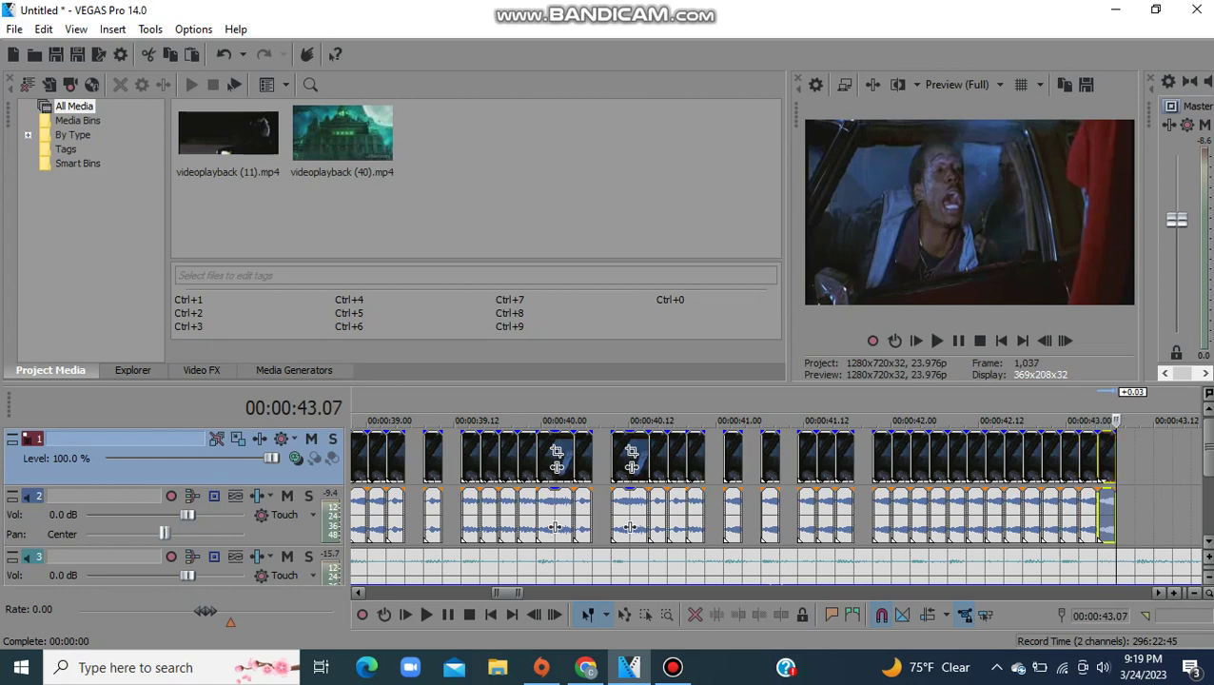
key("ctrl+v")
left_click(464, 460)
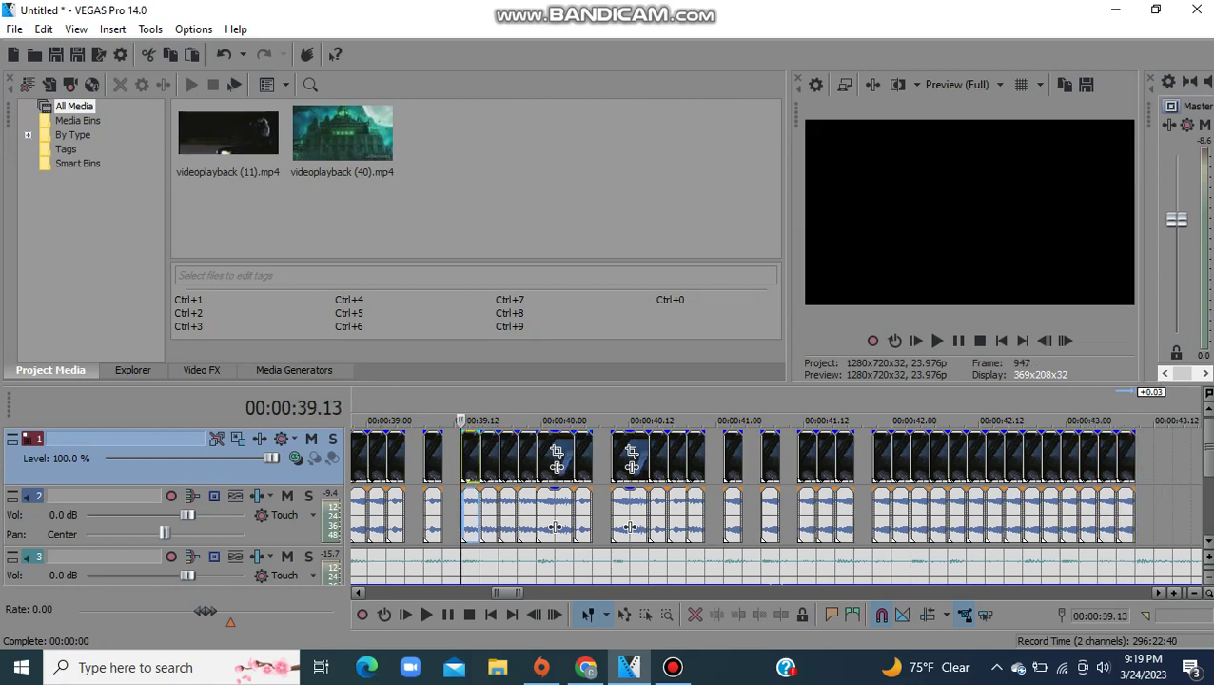
key("space")
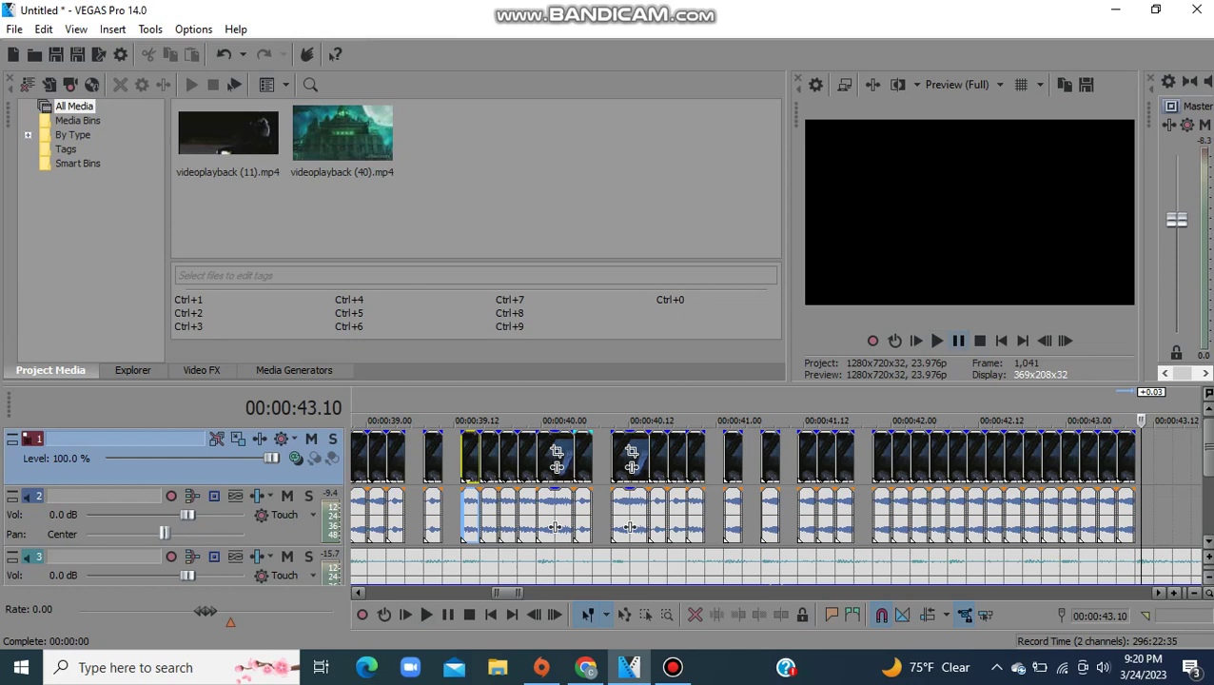
Step: Play back the pasted clip sequence, stopping at about 00:00:41.06, and select the short clip at about 00:00:40.19
key("space")
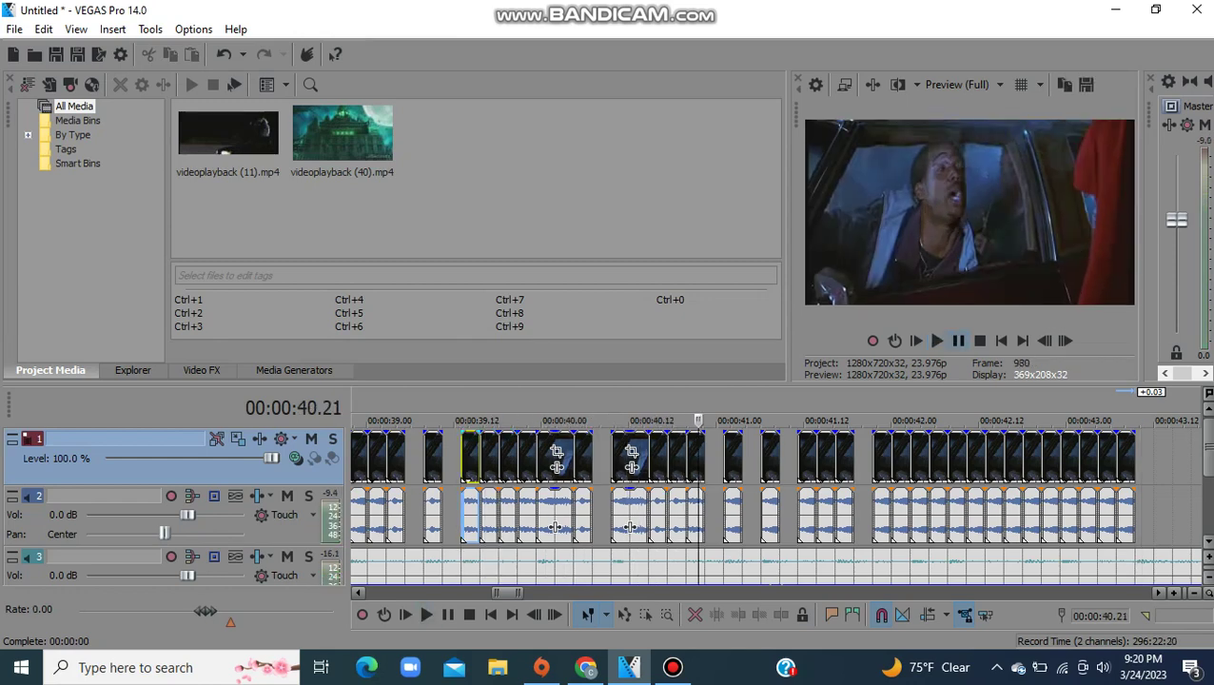
key("Return")
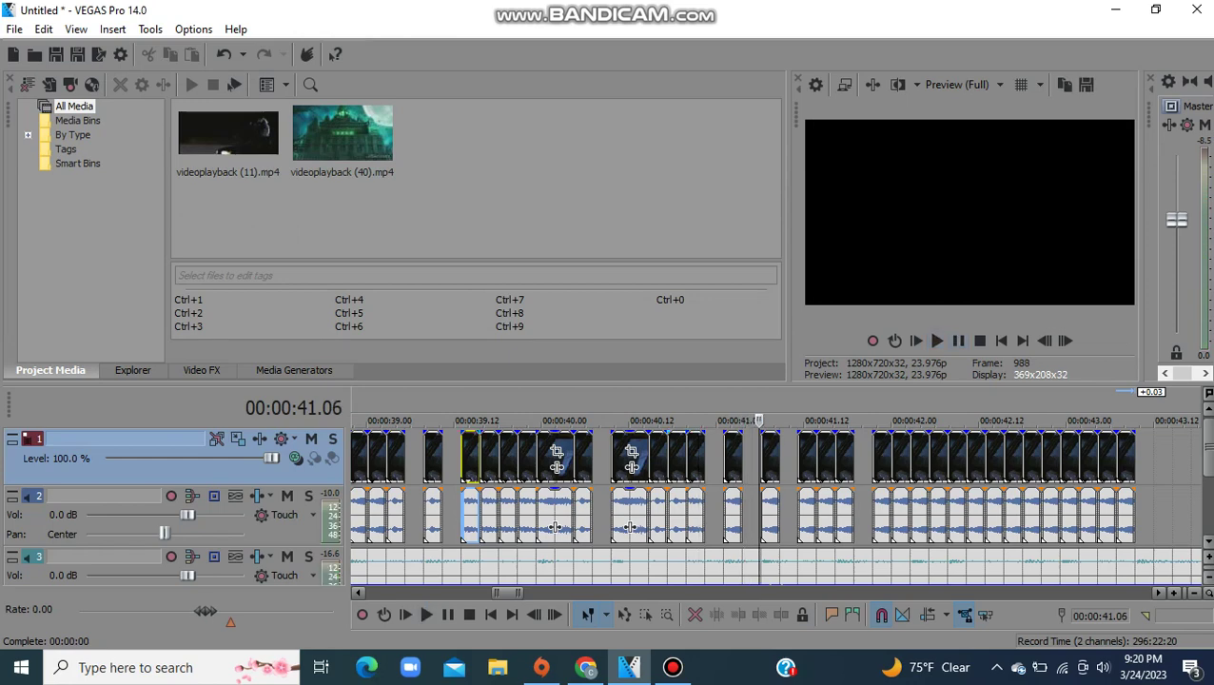
left_click(677, 515)
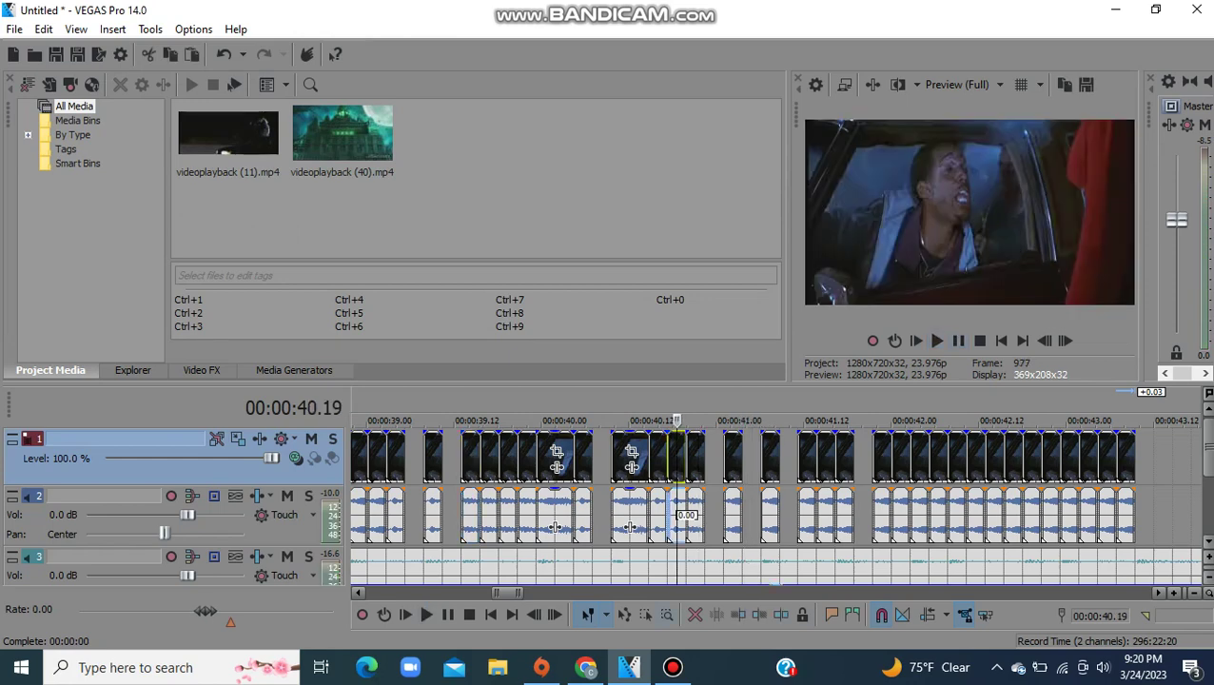
mouse_move(585, 667)
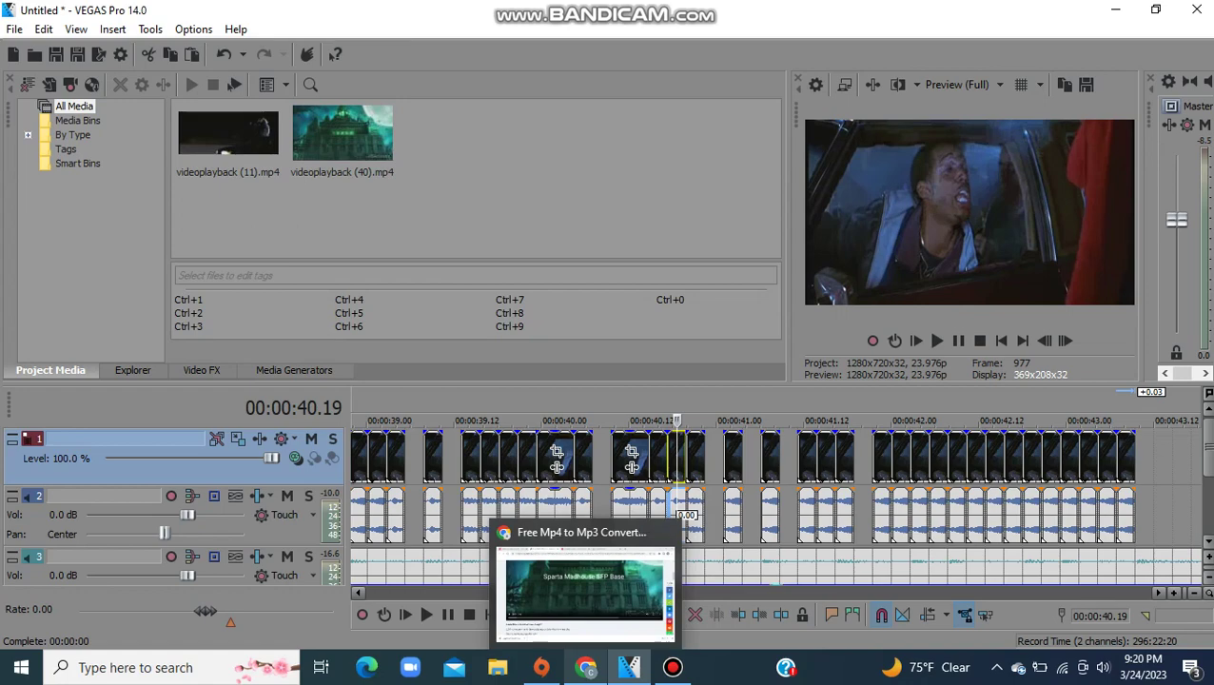
mouse_move(585, 594)
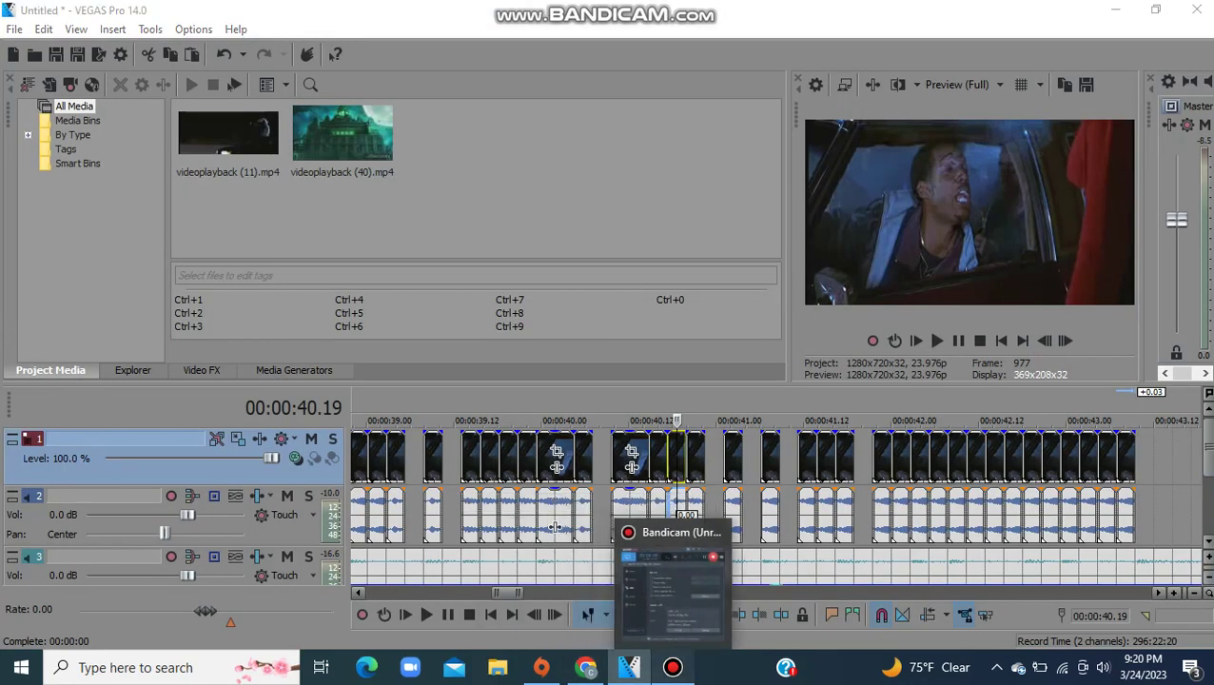
left_click(673, 666)
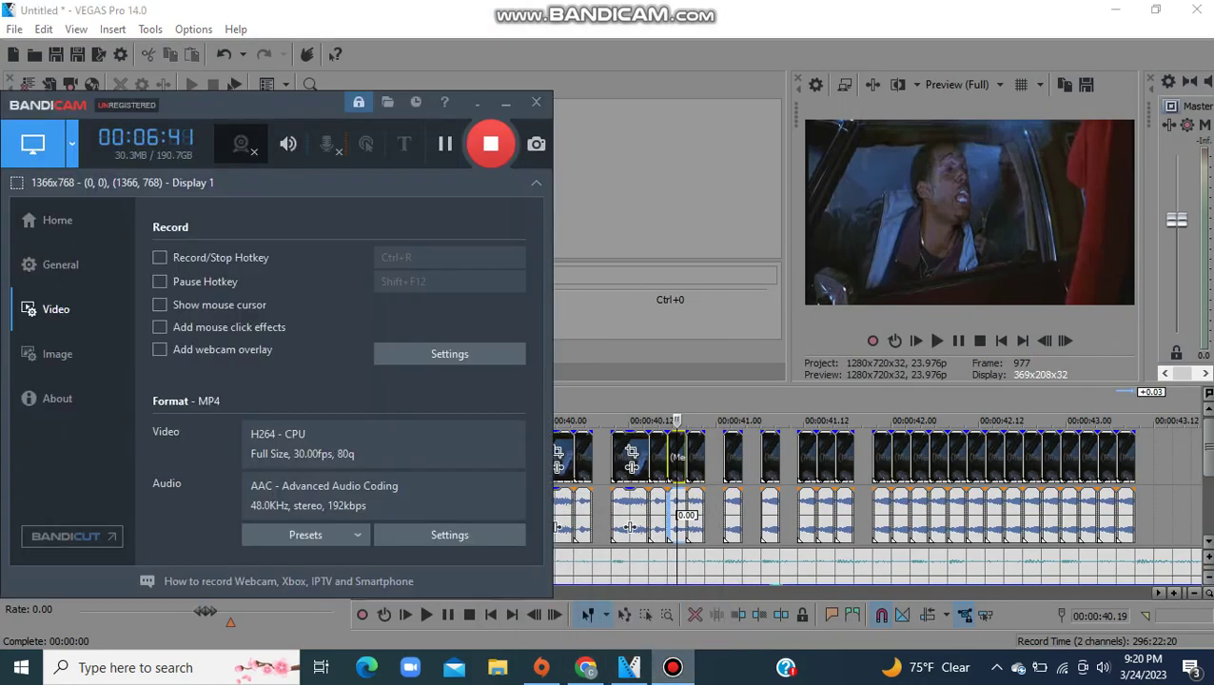
left_click(711, 466)
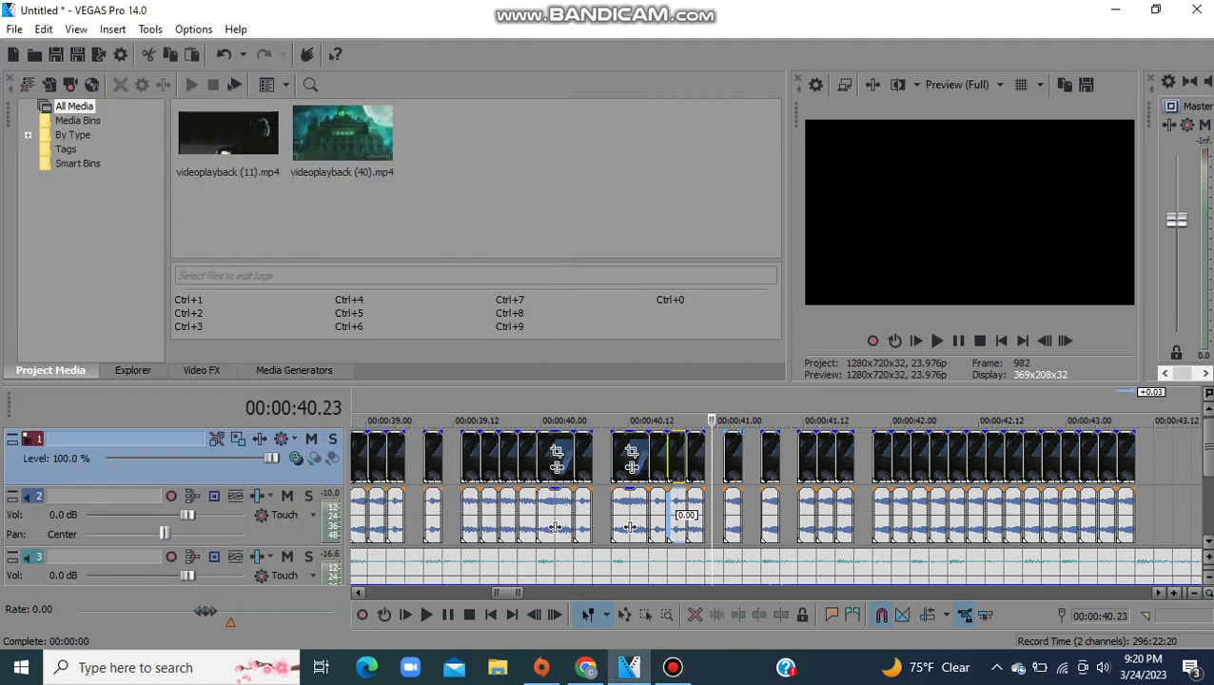
Step: Insert a new video track at the top and place a copy of the short clip on it at 00:00:41.06
left_click(763, 466)
right_click(64, 455)
left_click(77, 208)
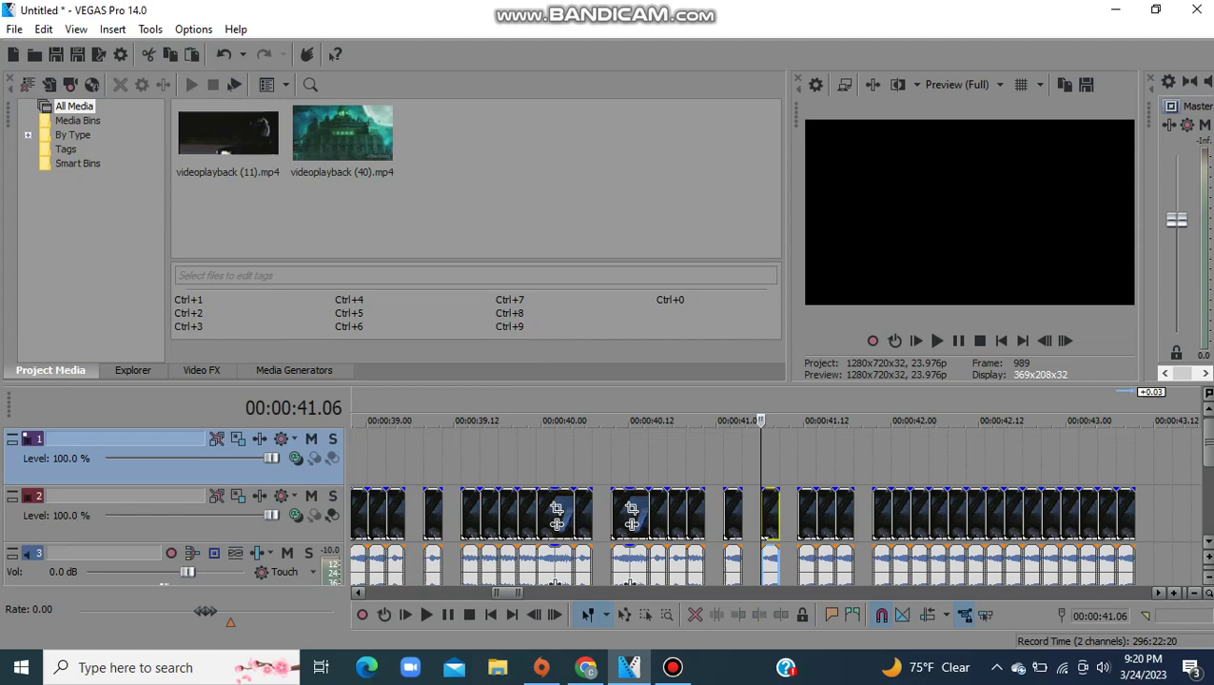
left_click_drag(765, 536, 763, 479)
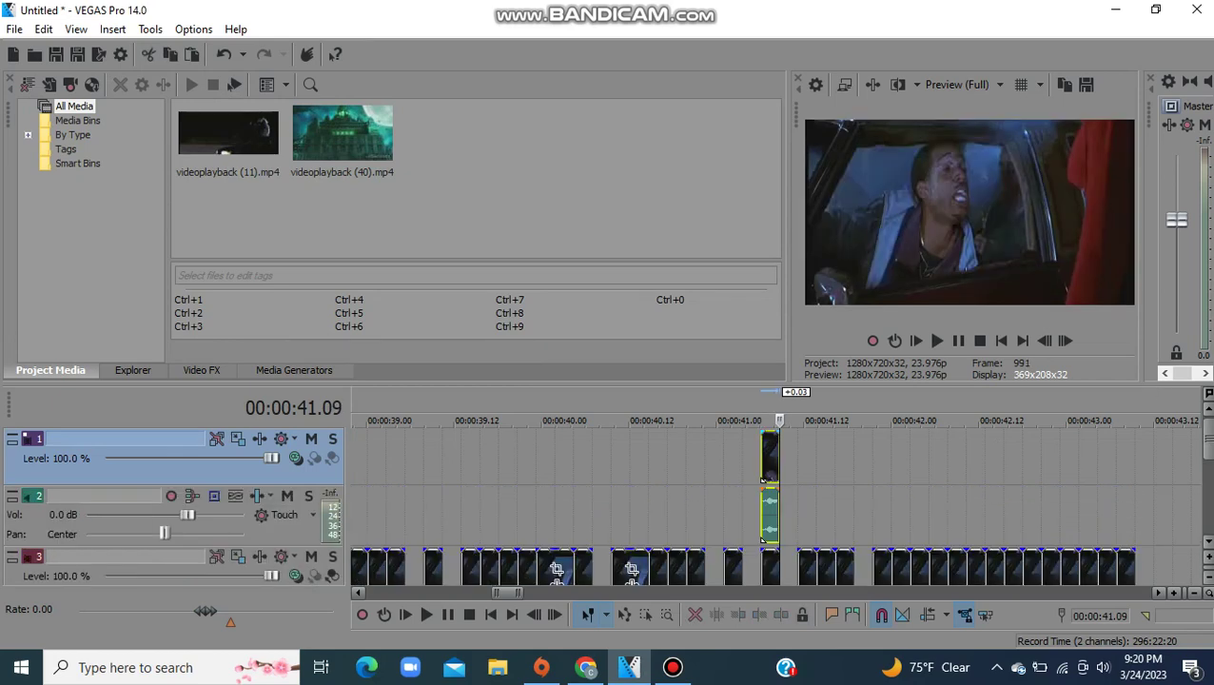
Step: Shrink the overlay clip's picture by enlarging its Pan/Crop frame to 1,840 by 782, centred on the image
right_click(768, 458)
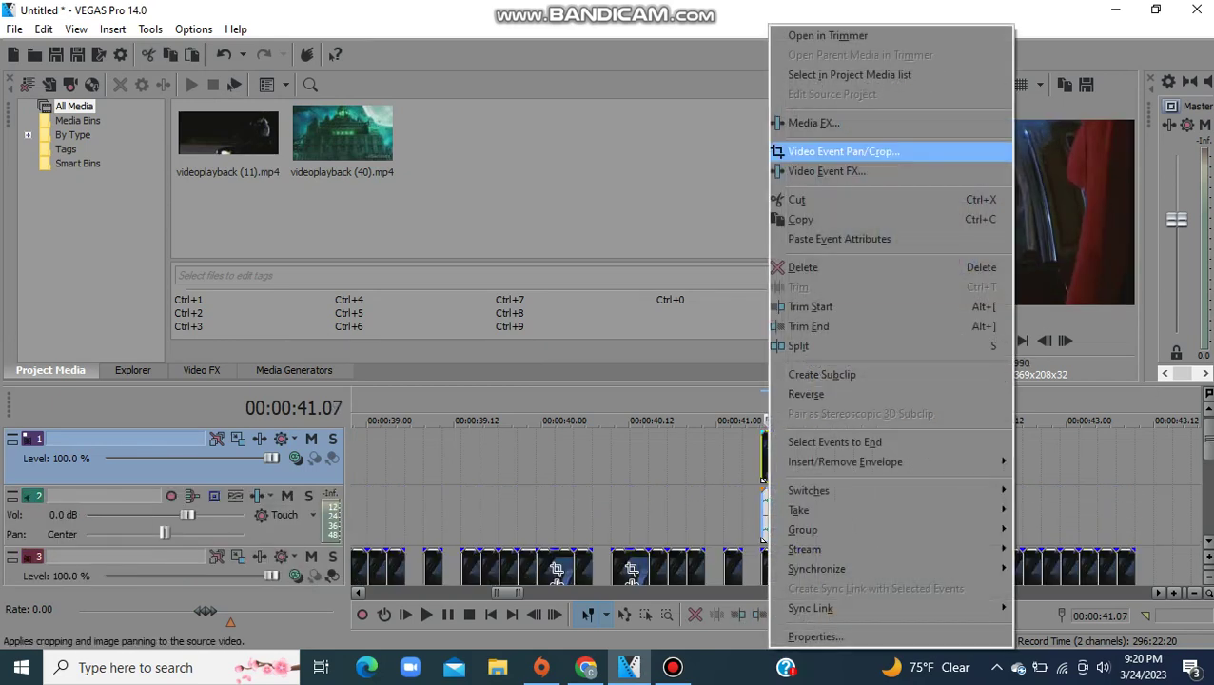
left_click(841, 151)
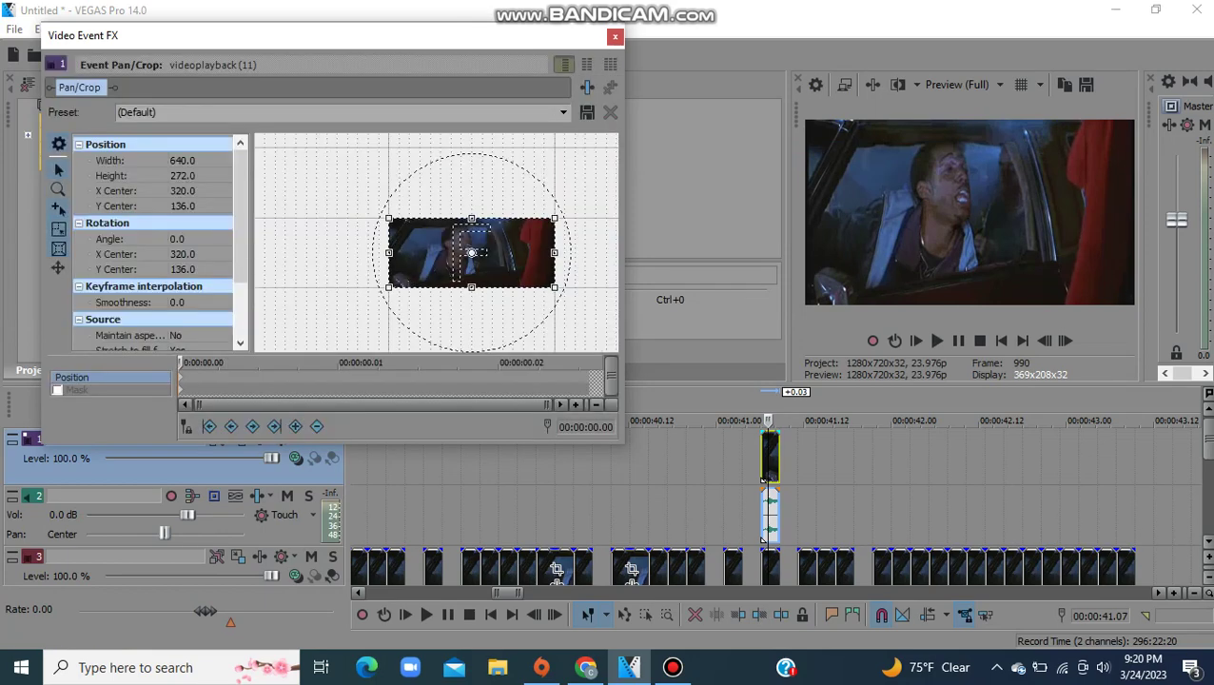
left_click_drag(554, 287, 617, 314)
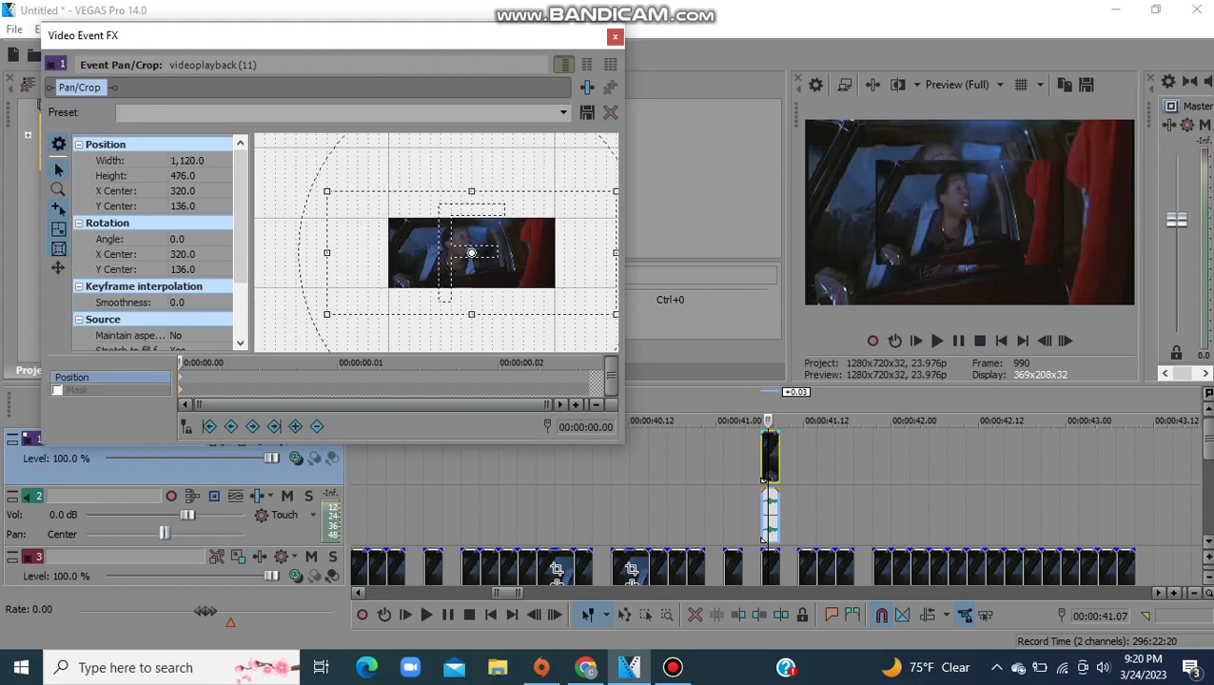
scroll(471, 252, "down", 4)
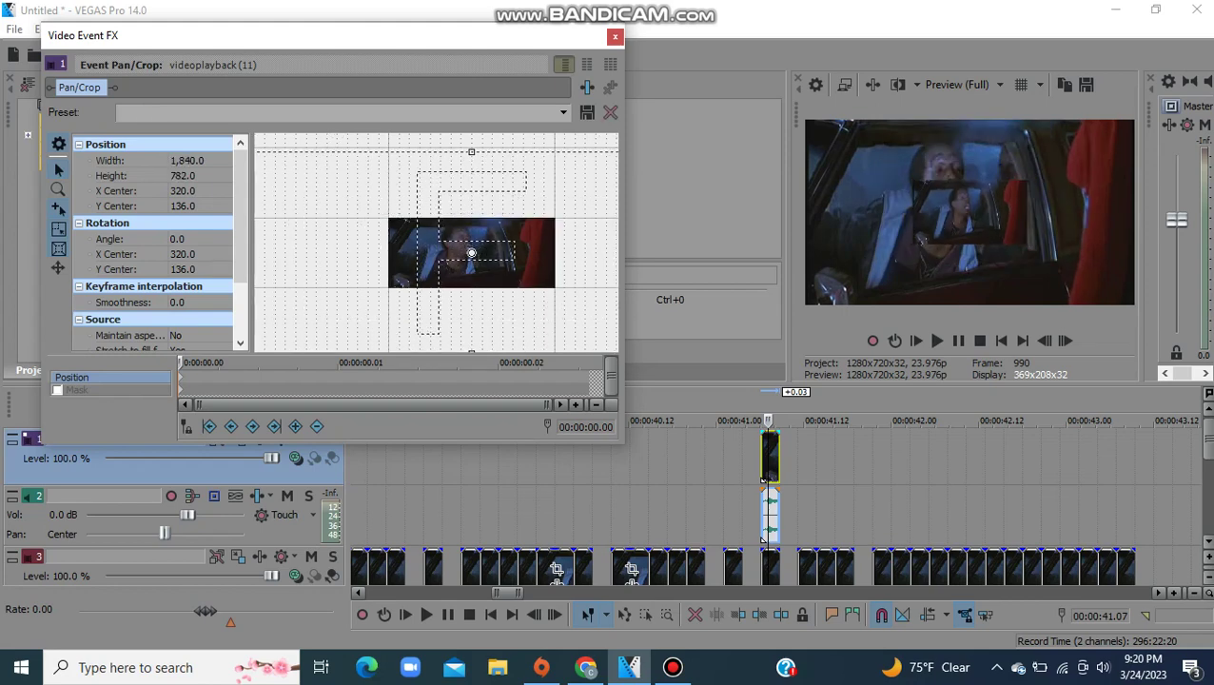
left_click(563, 112)
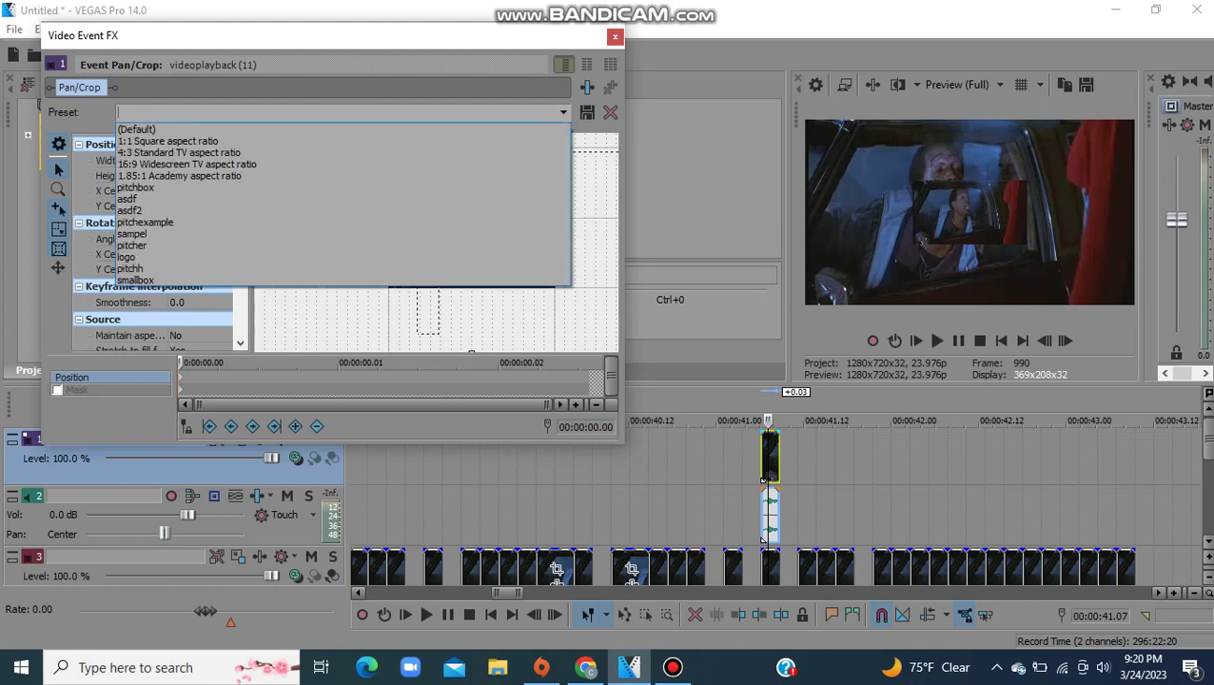
left_click(564, 112)
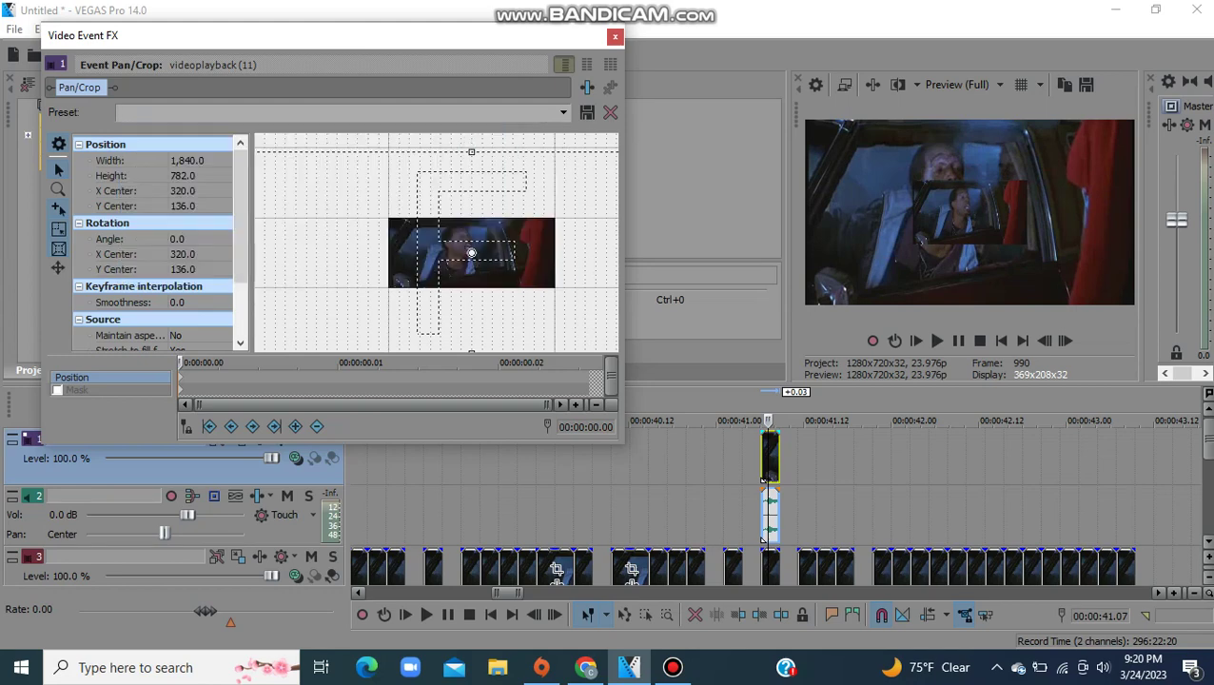
Step: Add the VEGAS Cookie Cutter effect to the overlay clip
left_click(587, 87)
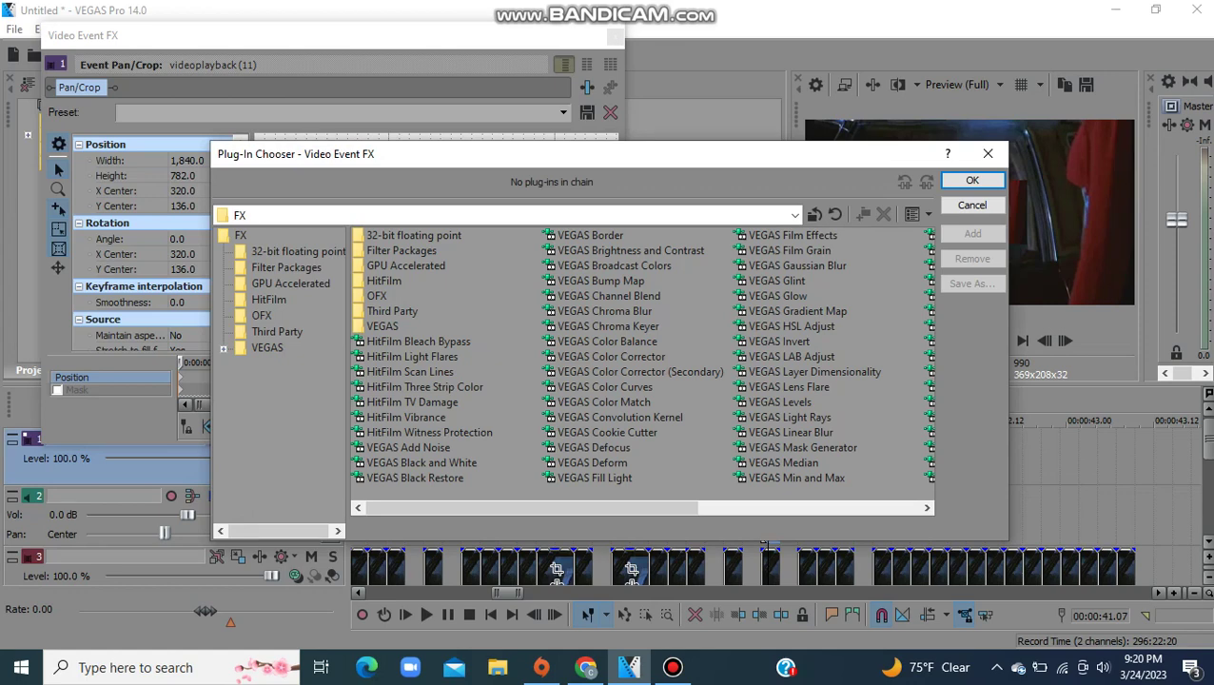
left_click(607, 433)
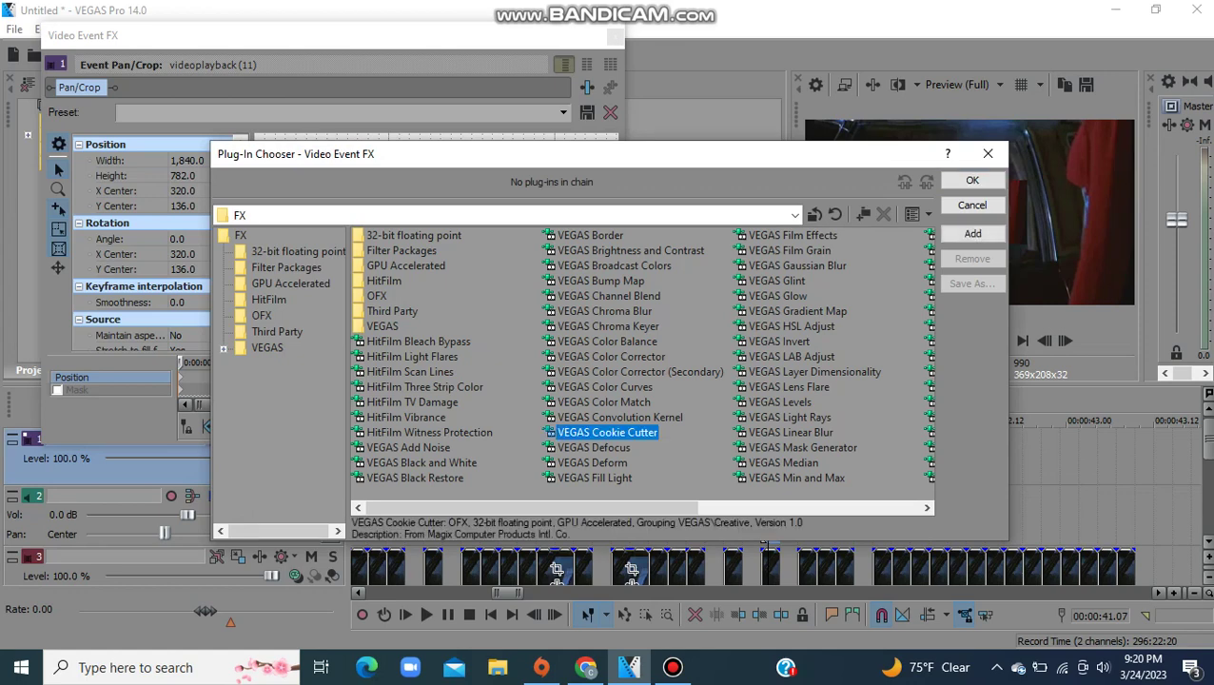
left_click(972, 233)
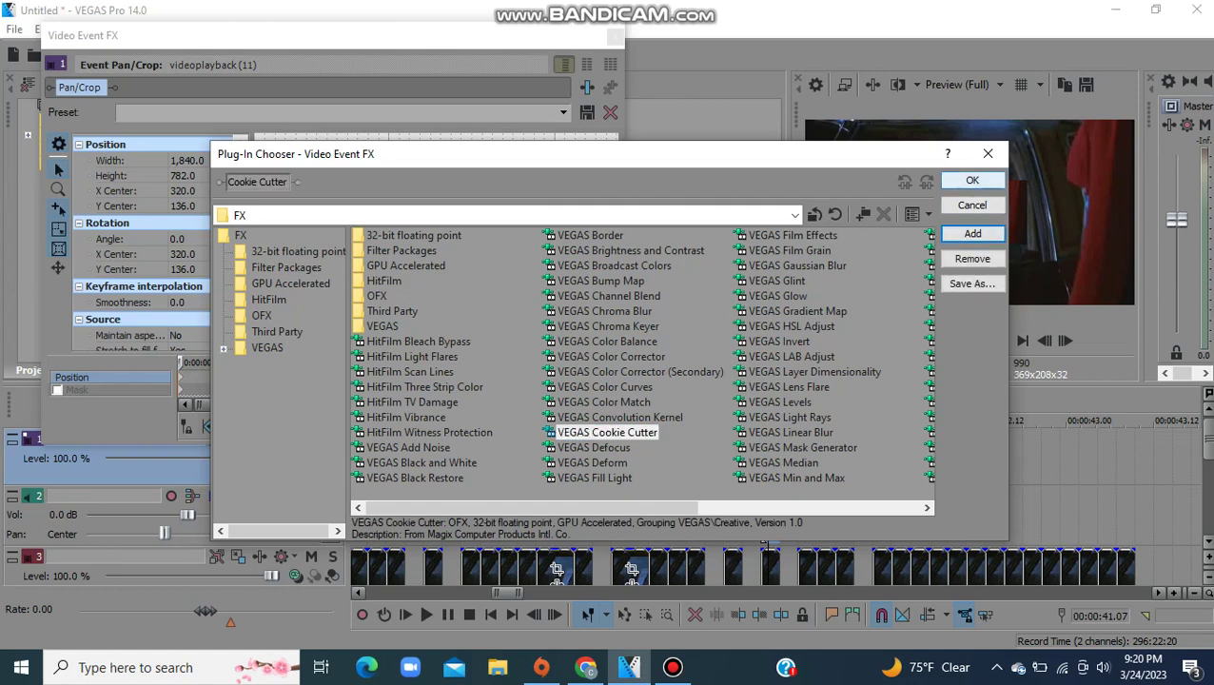
left_click(972, 180)
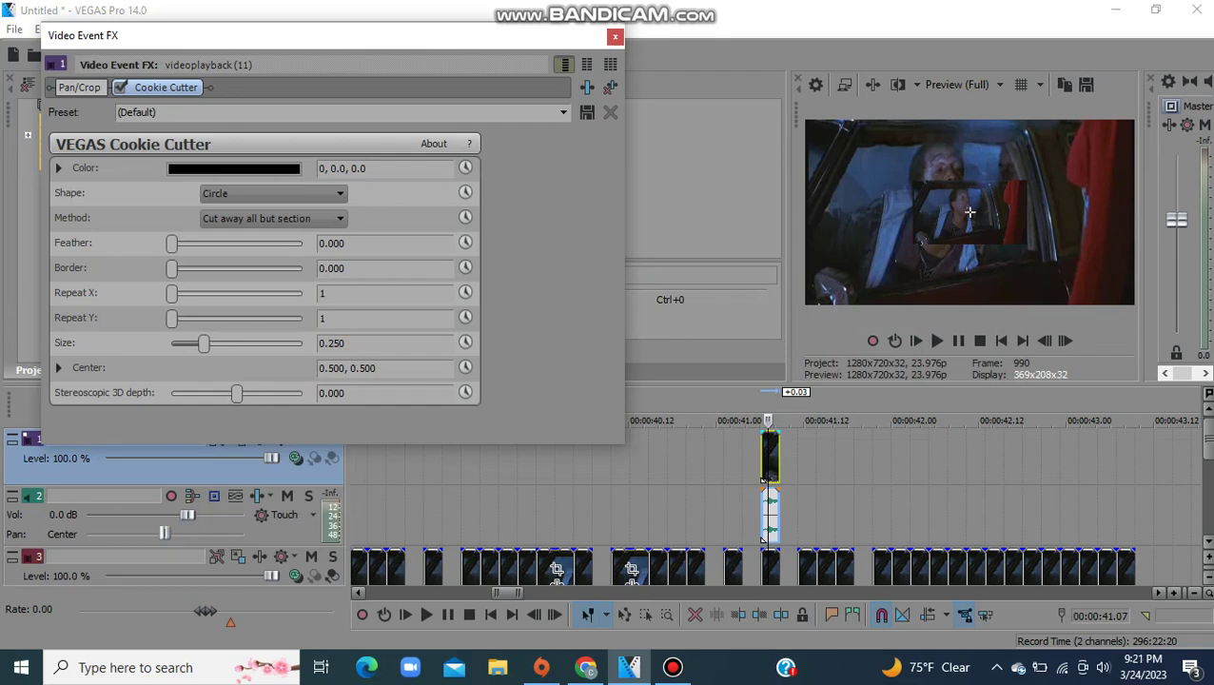
Step: Set the Cookie Cutter to a Circle with feather 2.000, border 0.041, single repeats and stereoscopic 3D depth 0.005
left_click(273, 193)
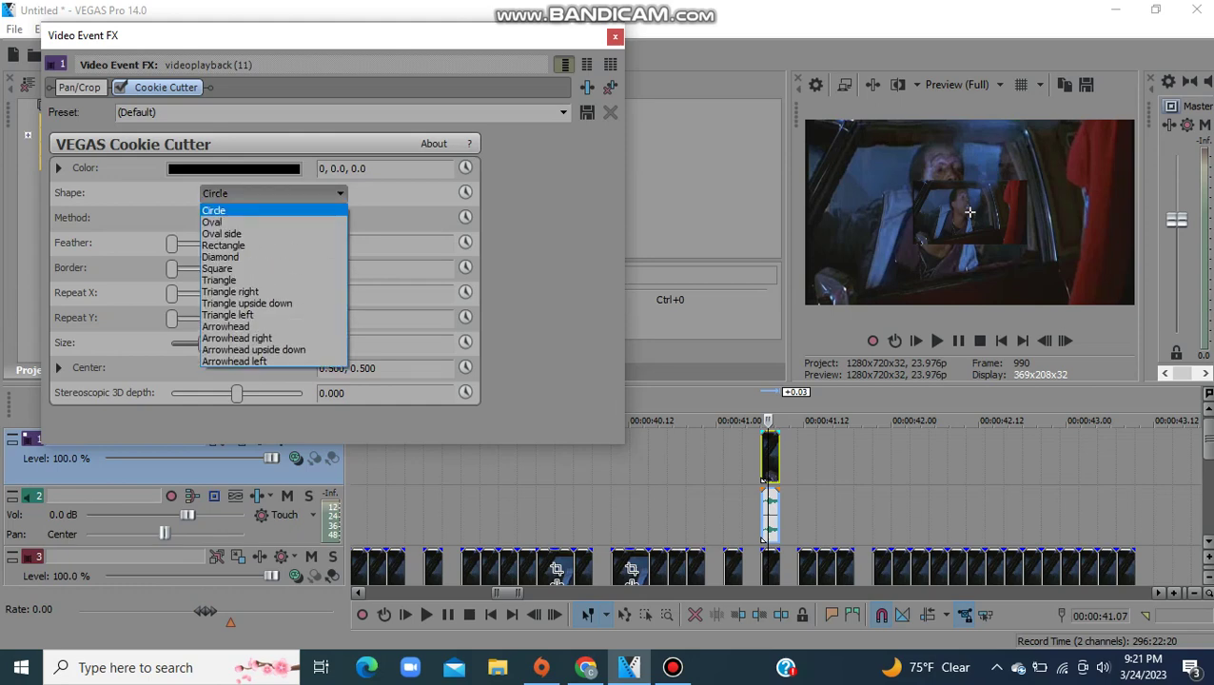
left_click(257, 211)
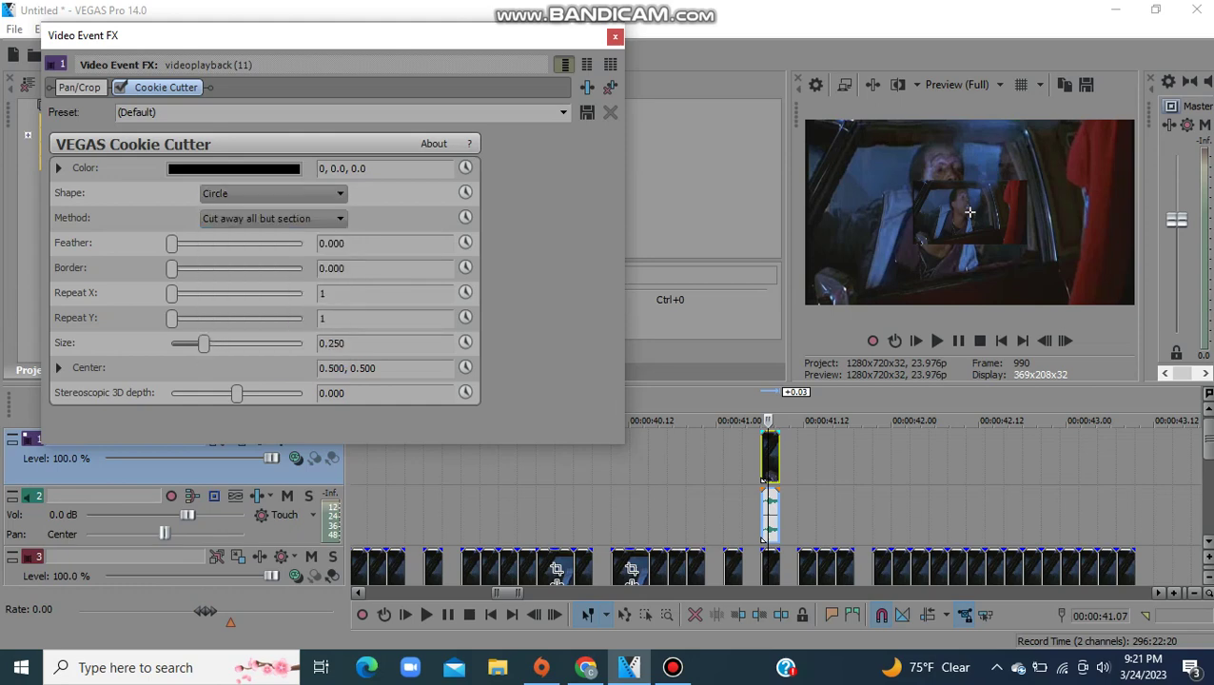
left_click_drag(171, 243, 303, 242)
mouse_move(171, 269)
left_mouse_down()
mouse_move(285, 269)
mouse_move(176, 268)
mouse_move(259, 293)
mouse_move(185, 293)
mouse_move(200, 293)
left_mouse_up()
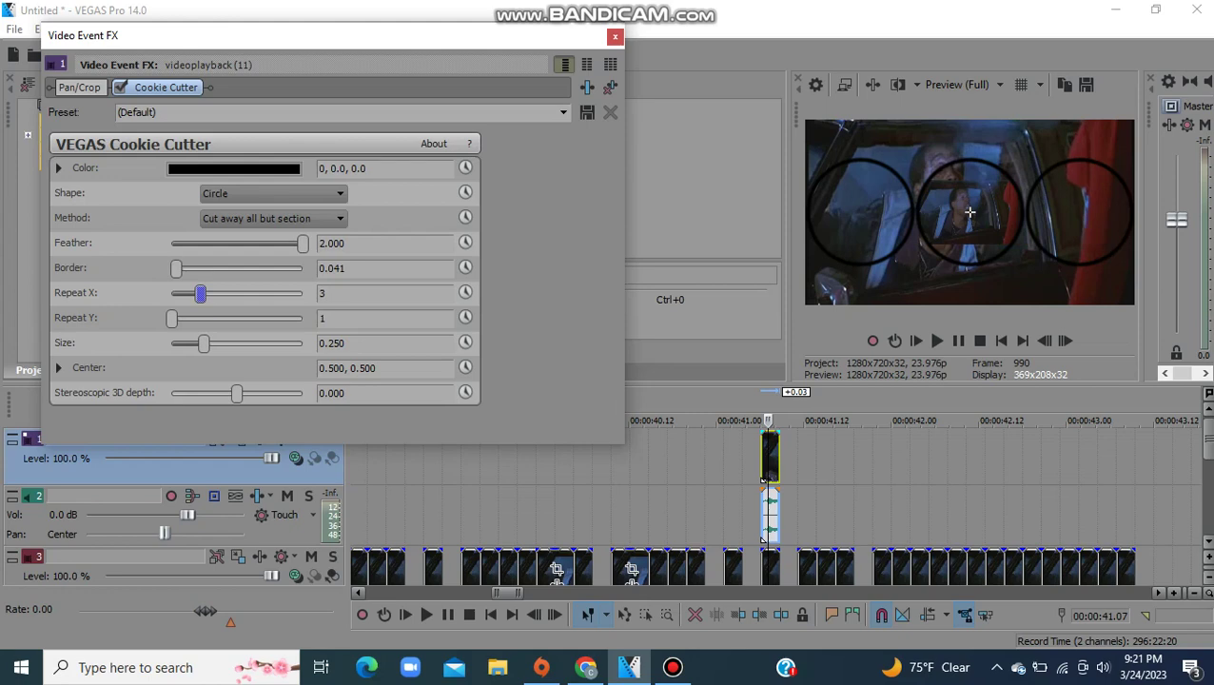
left_click_drag(172, 318, 172, 293)
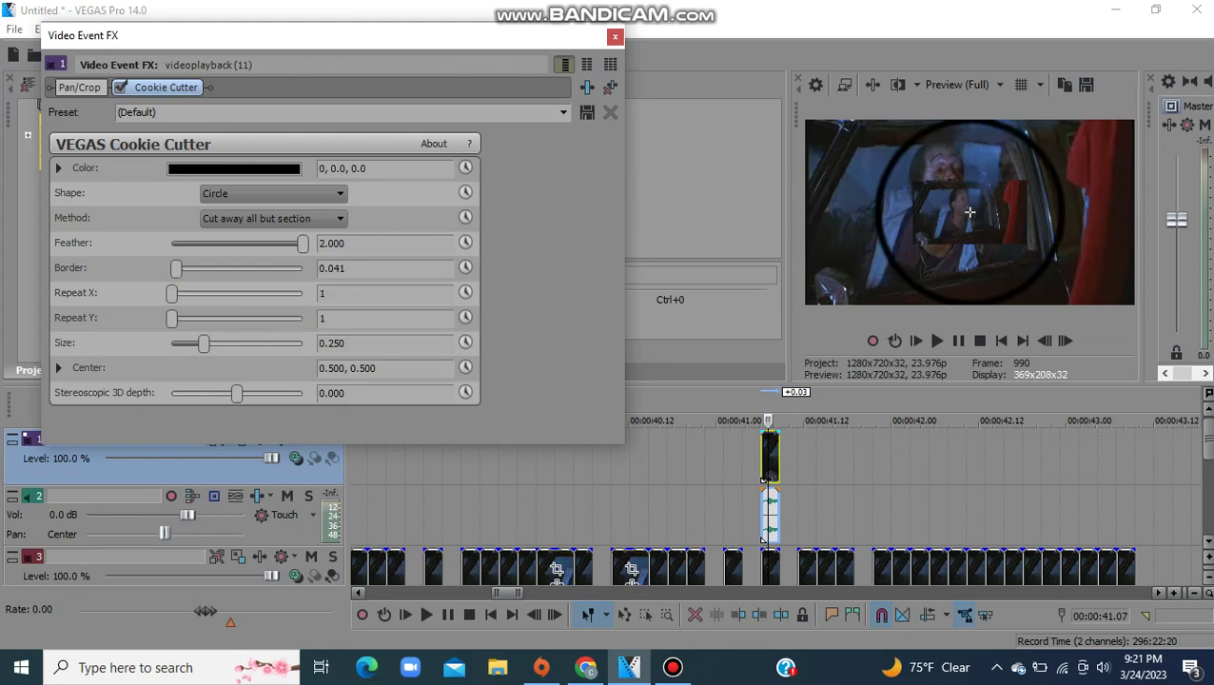
mouse_move(237, 393)
left_mouse_down()
mouse_move(196, 393)
mouse_move(237, 392)
left_mouse_up()
mouse_move(303, 243)
left_mouse_down()
mouse_move(242, 242)
mouse_move(302, 243)
left_mouse_up()
Step: Change the Cookie Cutter method to Cut away section and move its center to 0.478, 0.446
left_click(273, 217)
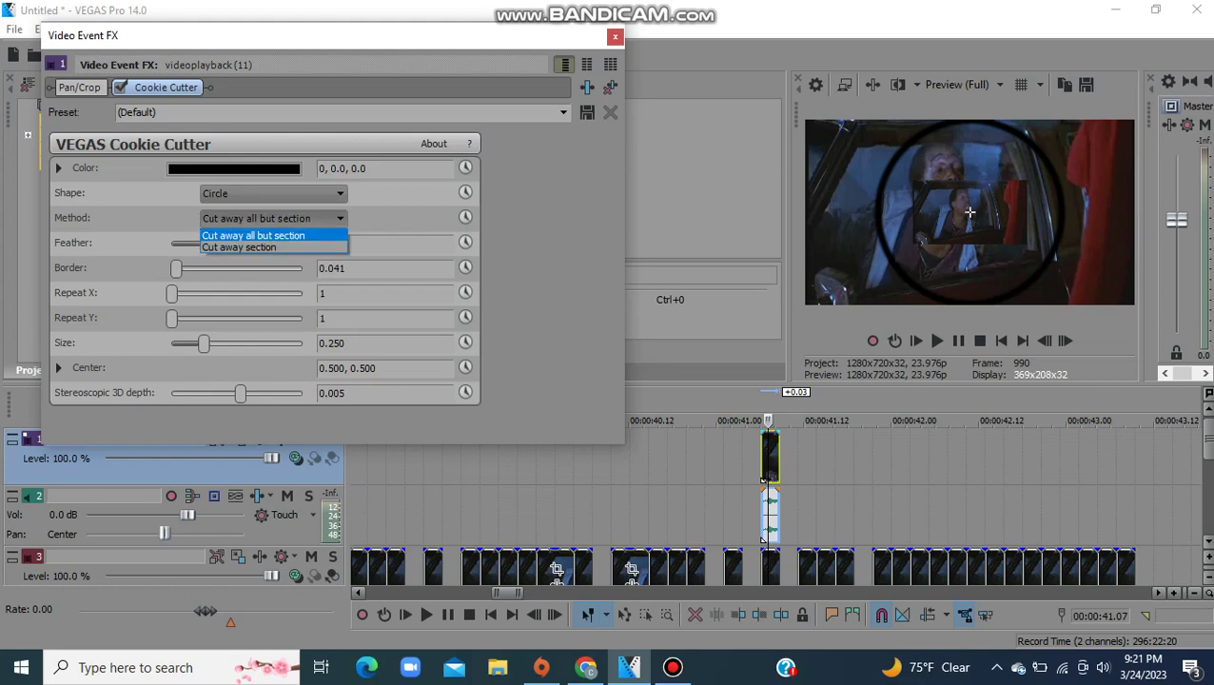
left_click(252, 245)
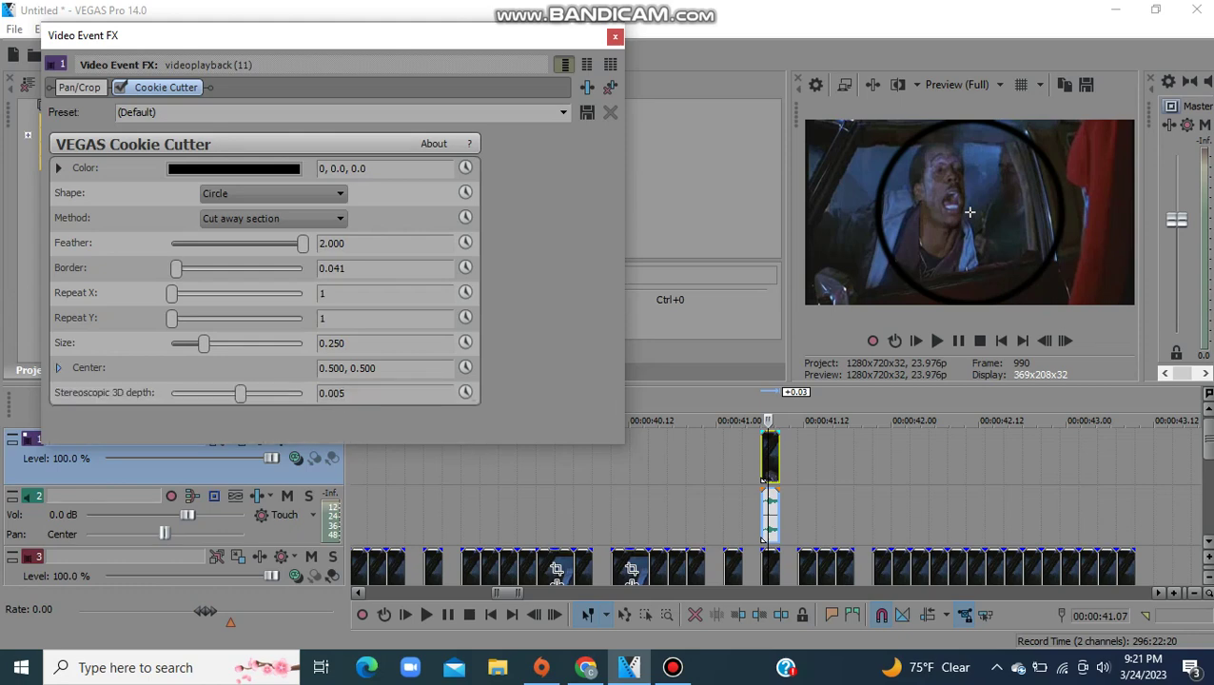
left_click(58, 367)
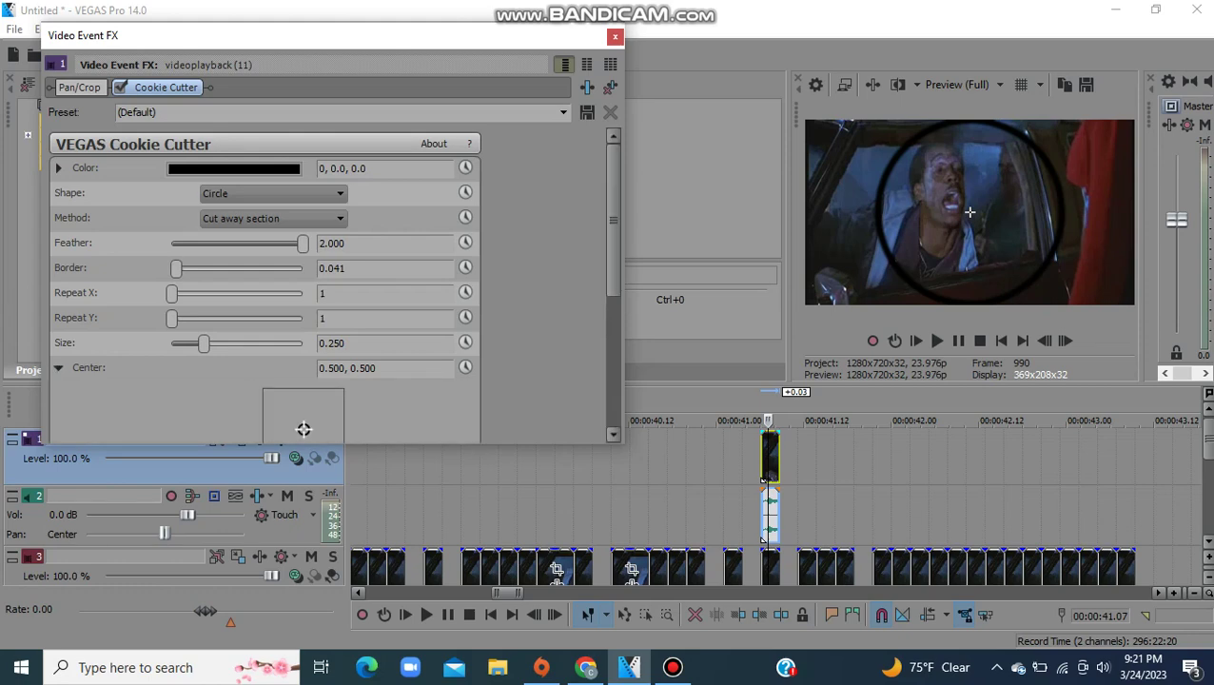
scroll(334, 284, "down", 1)
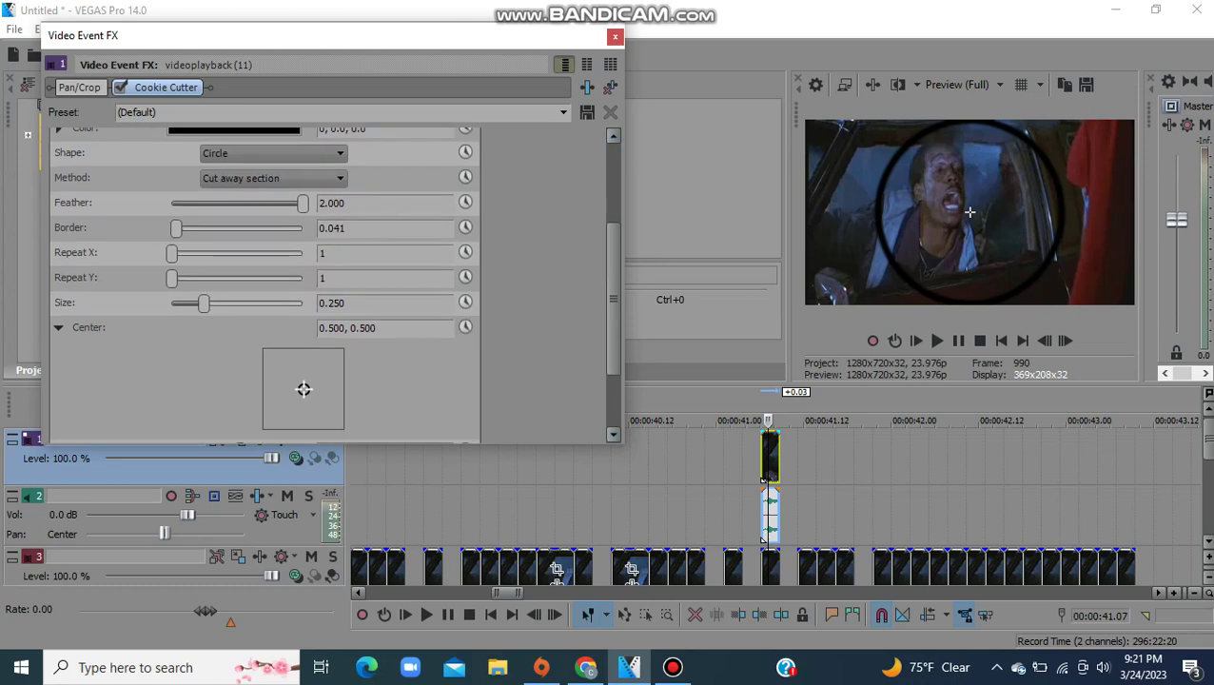
left_click_drag(303, 389, 301, 393)
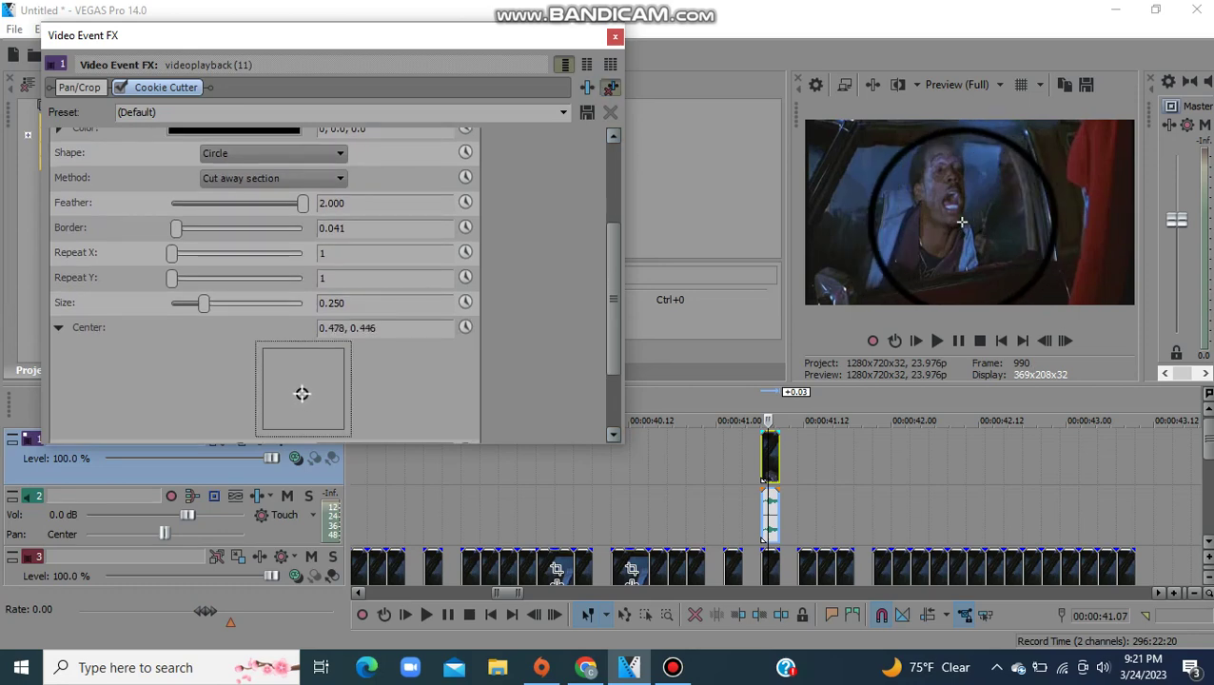
Step: Remove the Cookie Cutter effect from the overlay clip and close the effect settings
left_click(610, 87)
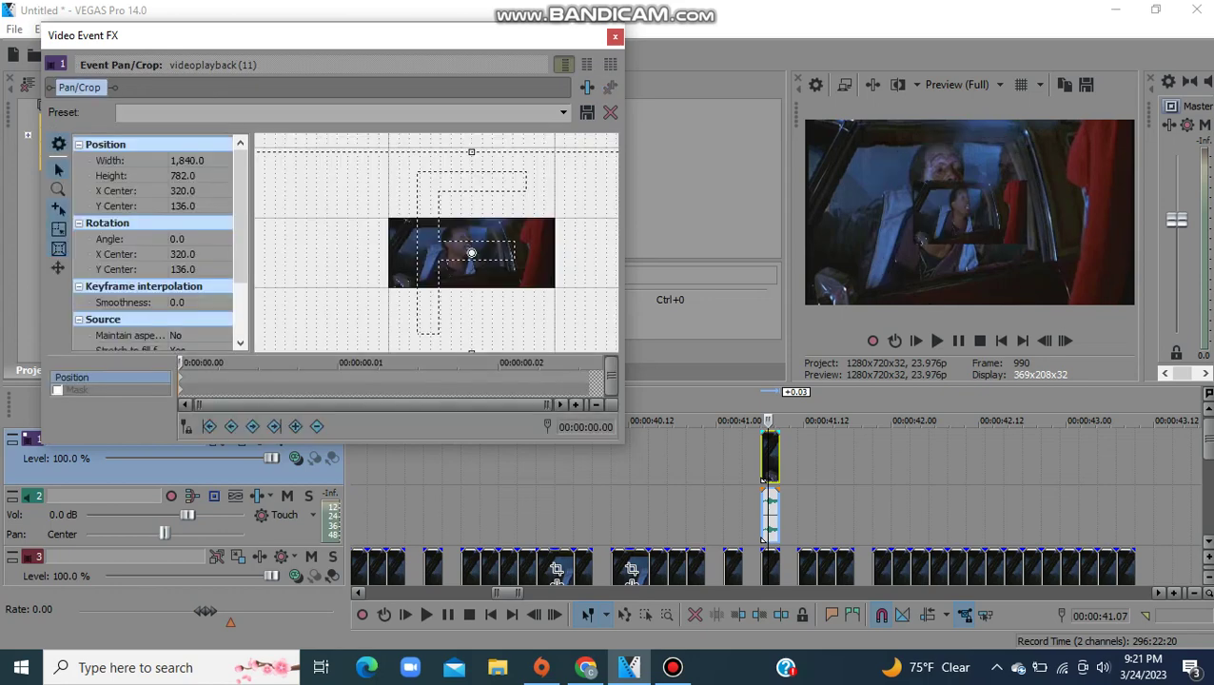
left_click(615, 37)
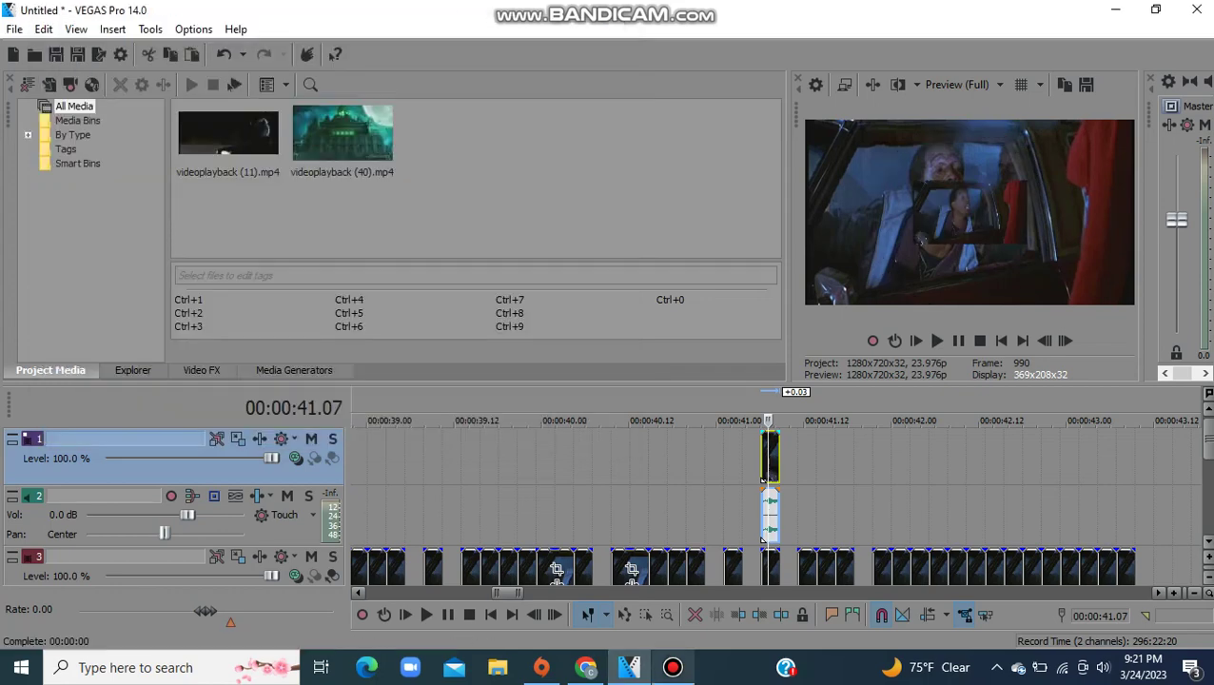
left_click(672, 667)
key("alt+Tab")
Step: Copy the shrunken overlay clip and paste it on the top track at about 00:00:41.11, 00:00:42.03 and 00:00:42.11
key("Right")
key("Right")
key("Right")
key("ctrl+v")
left_click(900, 461)
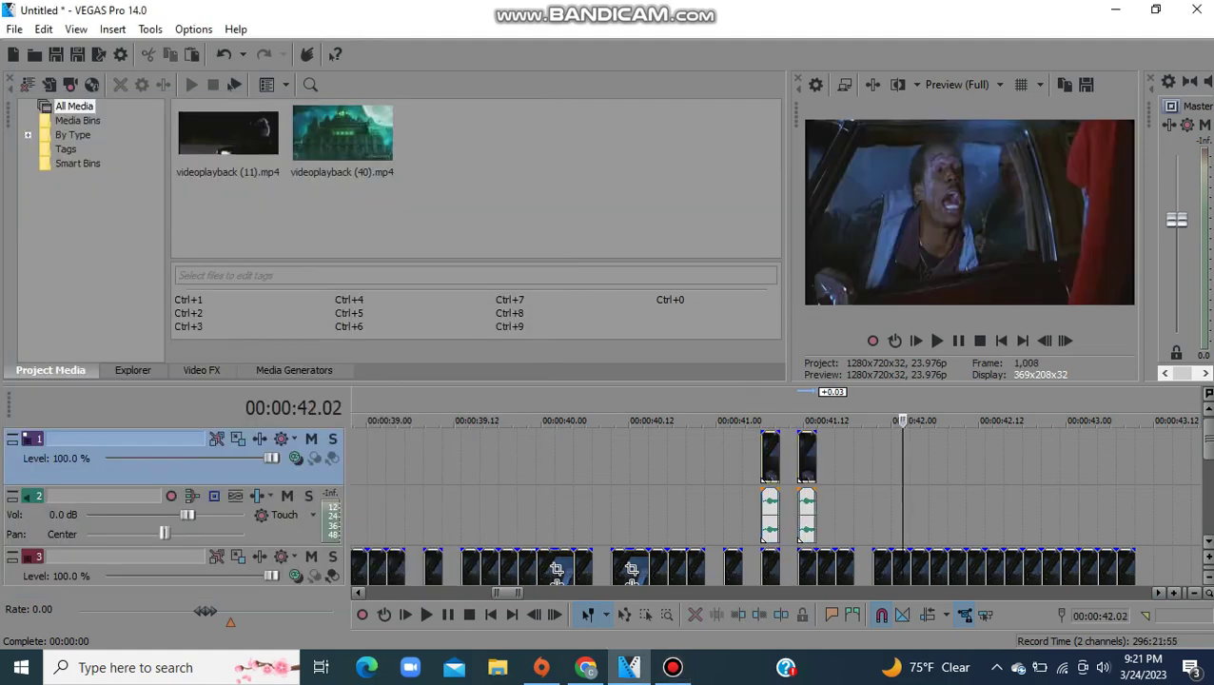
double_click(900, 460)
left_click(910, 461)
key("ctrl+v")
left_click(967, 460)
key("ctrl+v")
Step: Paste four back-to-back copies of the shrunken clip on the top track from about 00:00:42.16 to 00:00:43.02
key("Right")
key("Right")
key("Right")
key("Right")
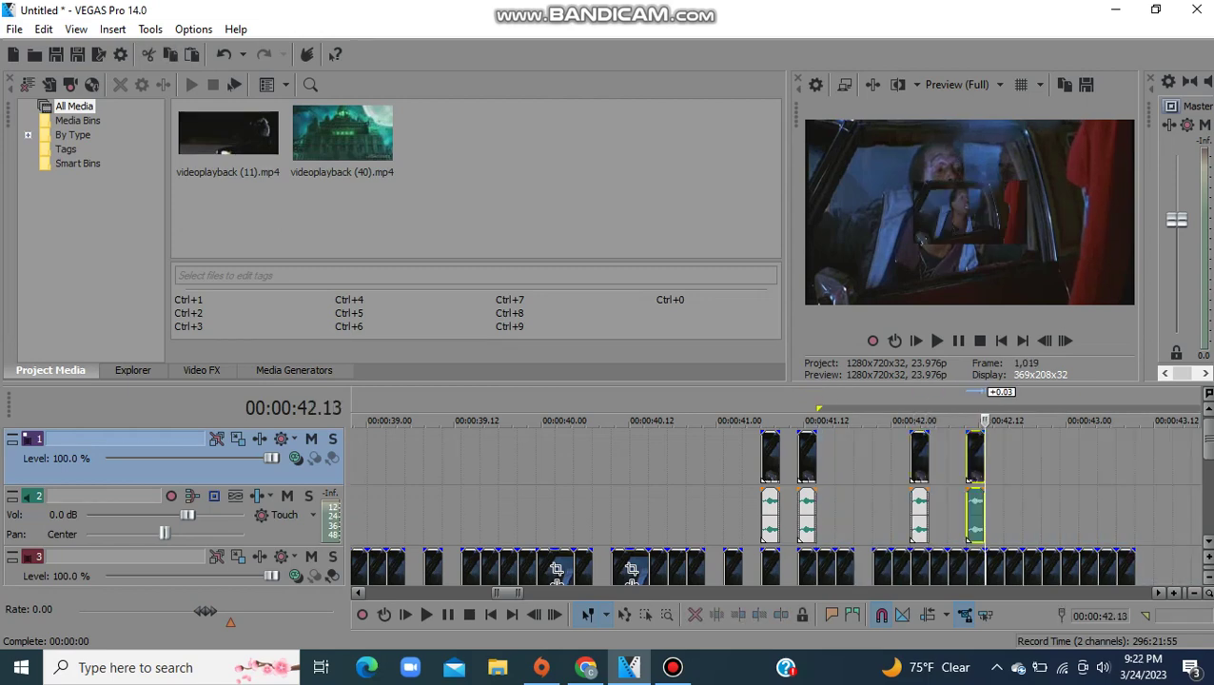
key("ctrl+v")
key("ctrl+v")
key("ctrl+v")
key("ctrl+v")
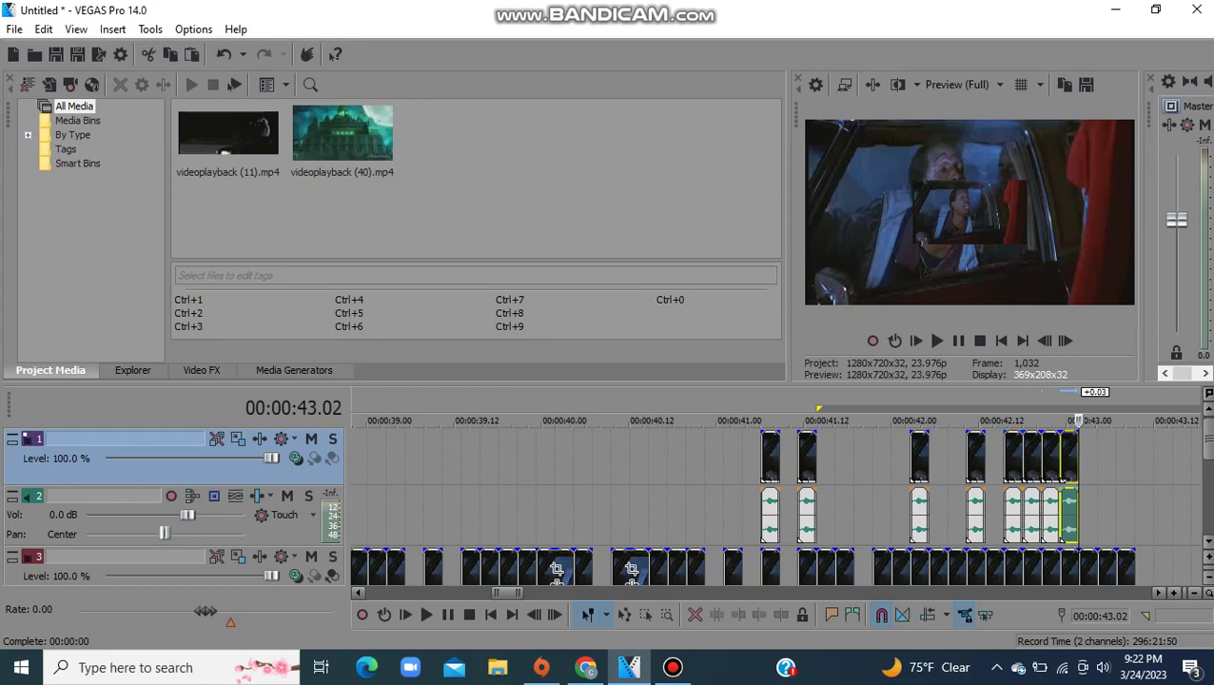
Step: Paste two back-to-back copies of the shrunken clip from about 00:00:43.04 to 00:00:43.09 and return the playhead to 00:00:41.06
left_click(1096, 461)
key("ctrl+v")
key("ctrl+v")
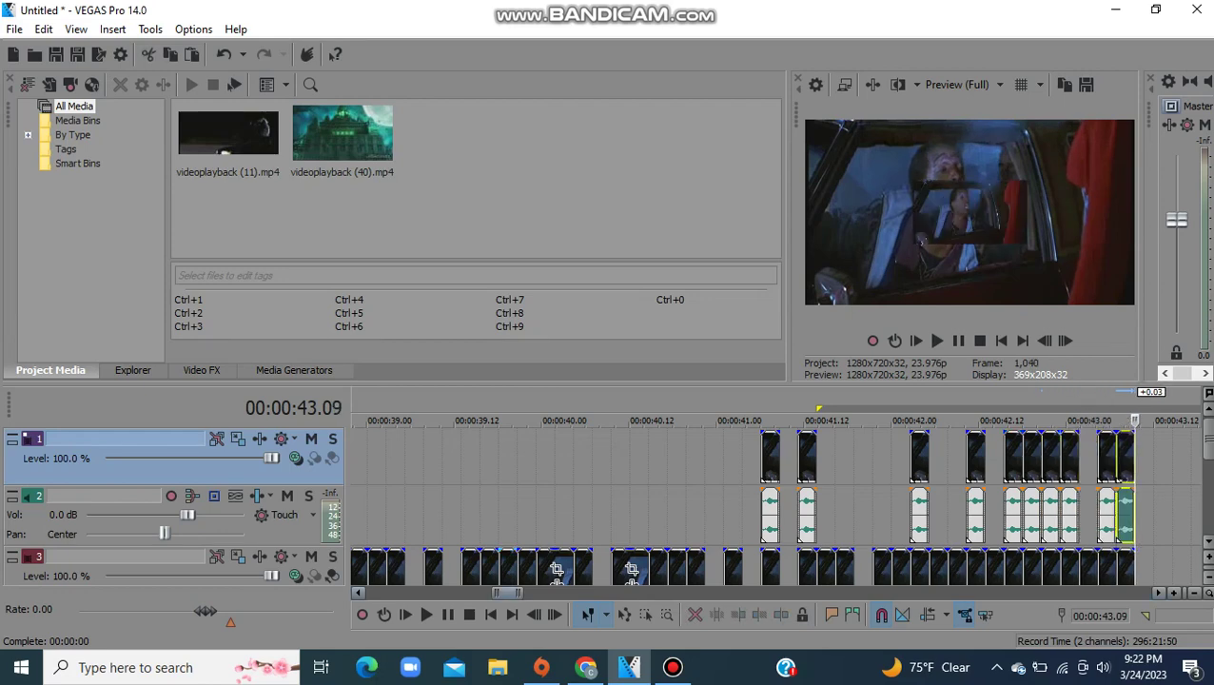
left_click(759, 516)
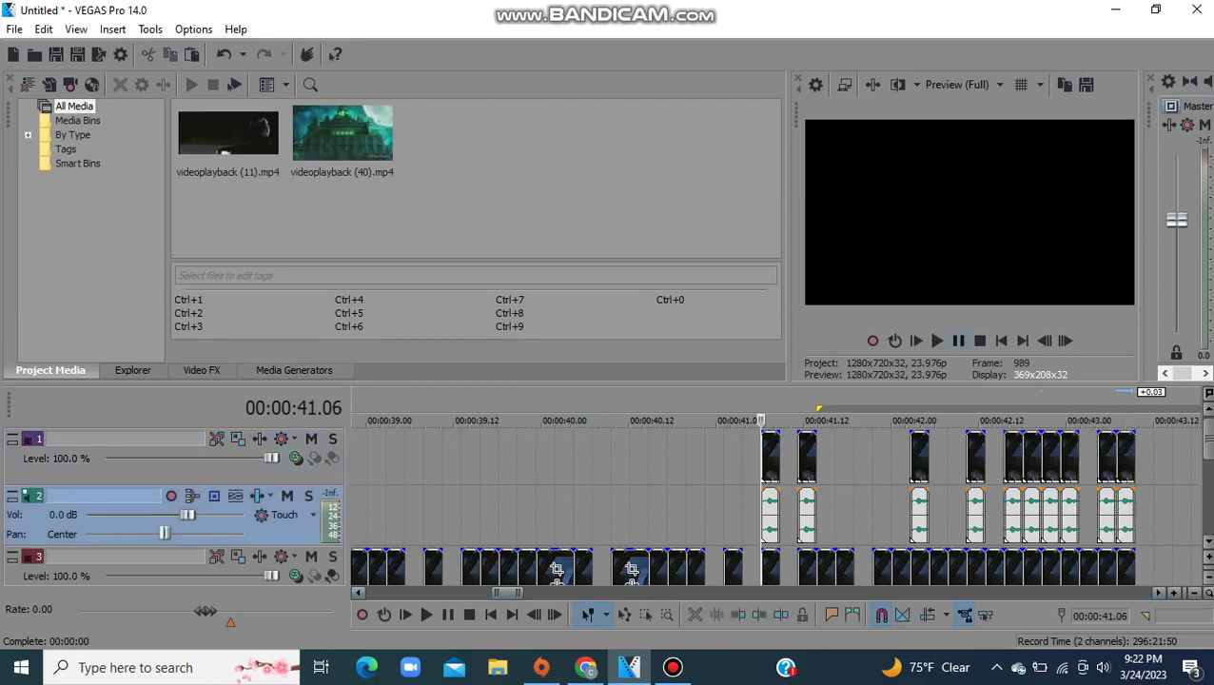
Step: Play the sequence from 00:00:41.06, then again from about 00:00:36.13, to check the picture-in-picture overlay clips
key("space")
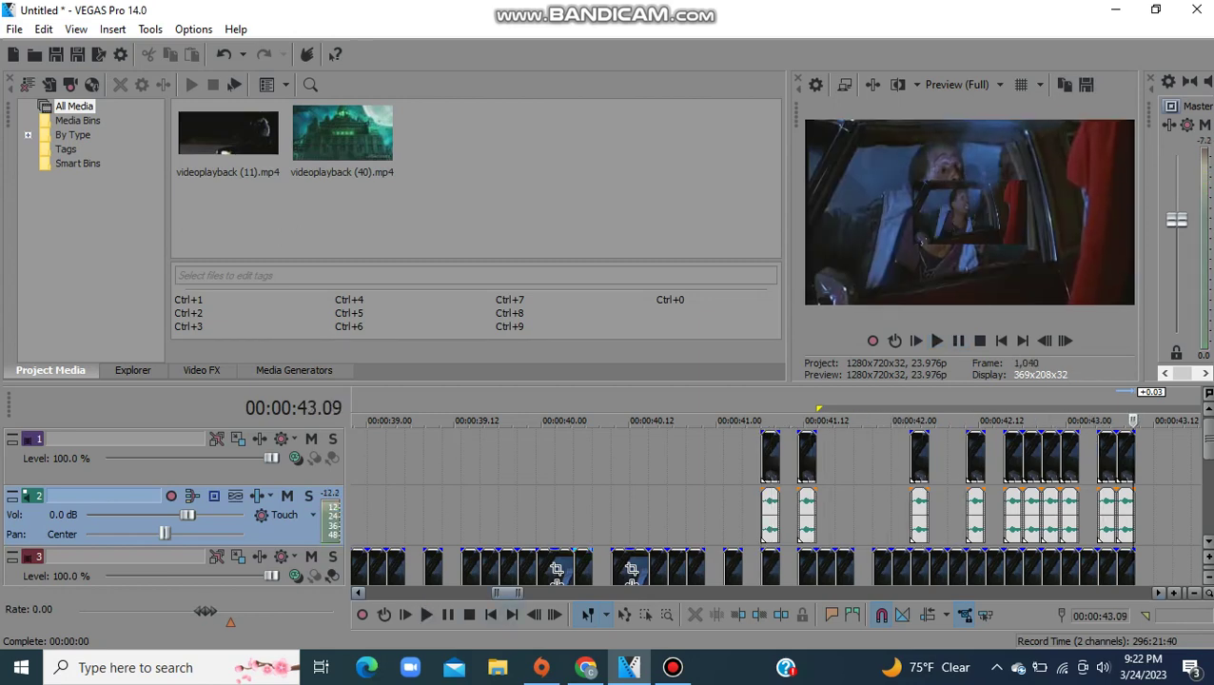
scroll(776, 504, "left", 10)
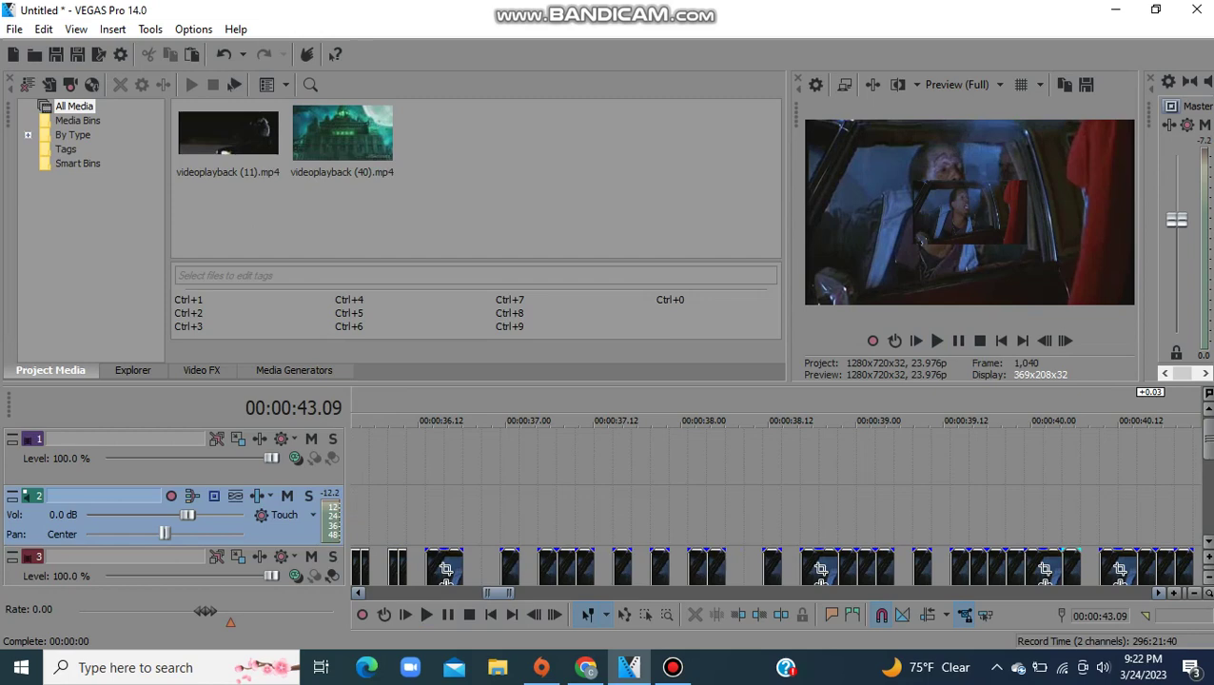
left_click(425, 515)
key("space")
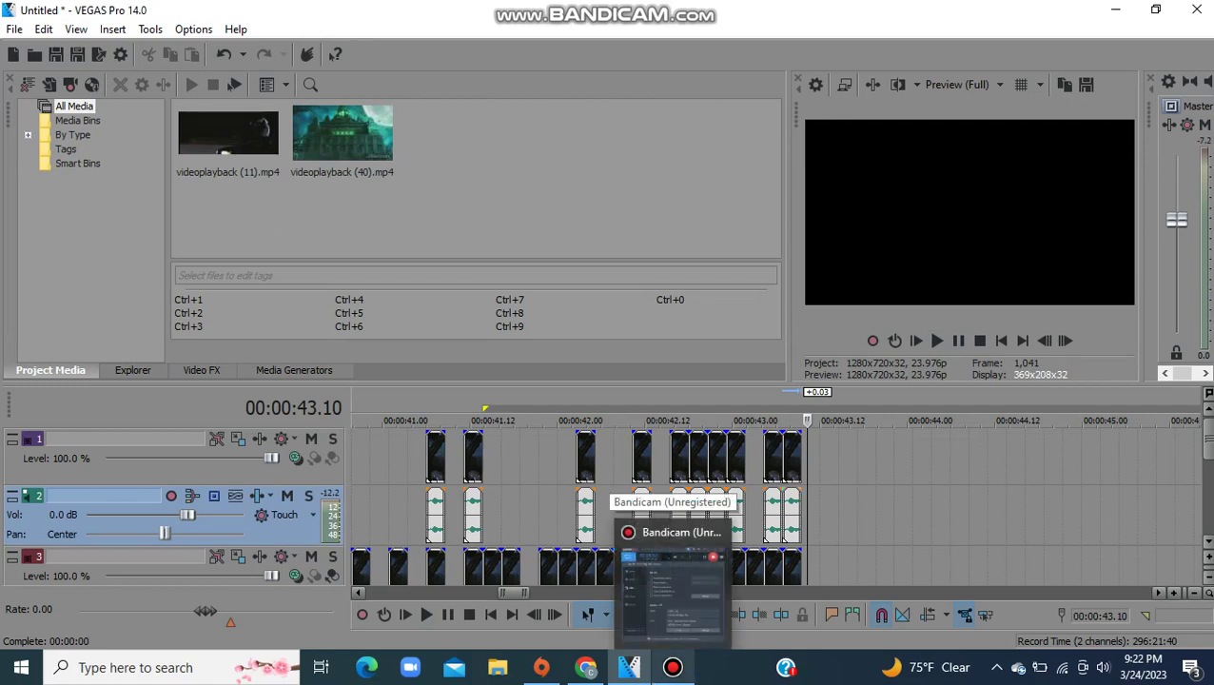
mouse_move(585, 666)
left_click(672, 666)
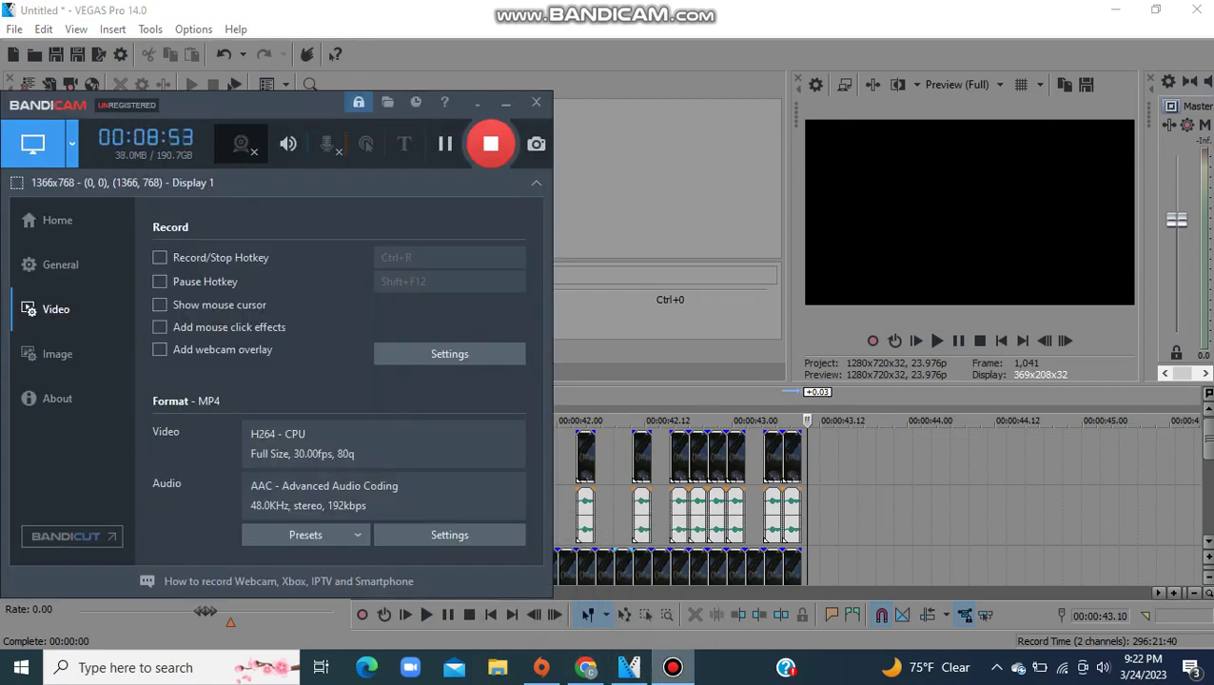
left_click(857, 514)
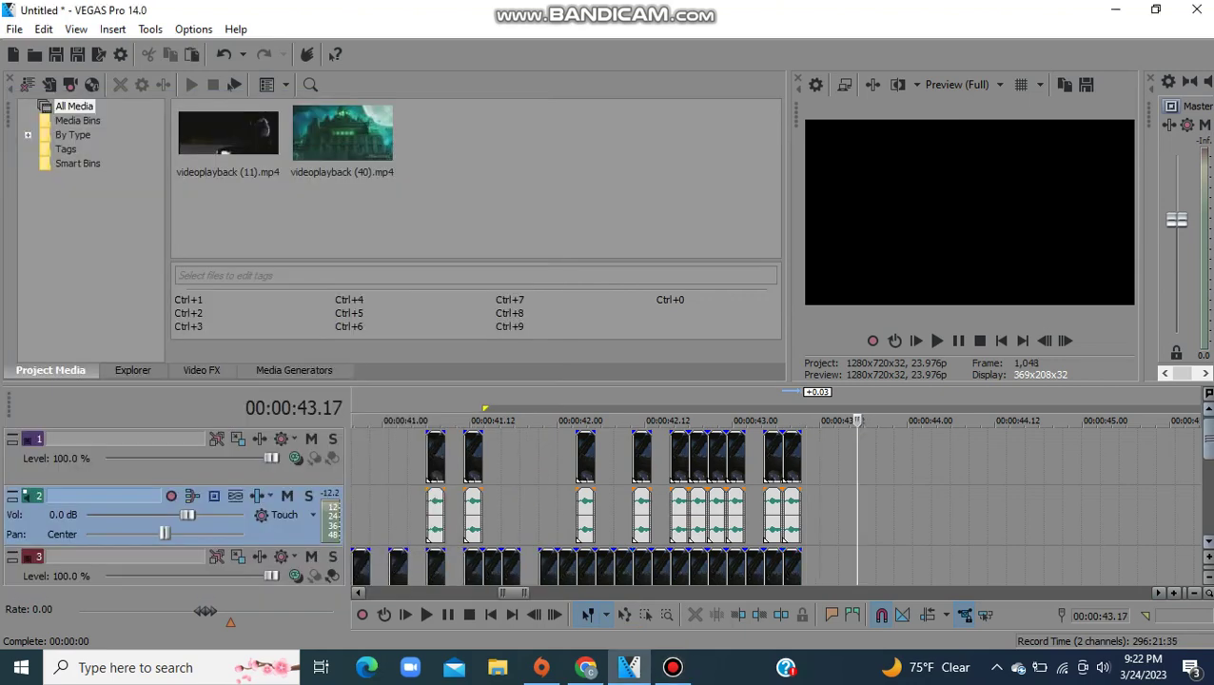
Step: Select and copy the video and audio clips on tracks 3 and 4 from about 00:00:05.16 to 00:00:12.10
left_click_drag(1208, 439, 1208, 454)
scroll(665, 504, "down", 1)
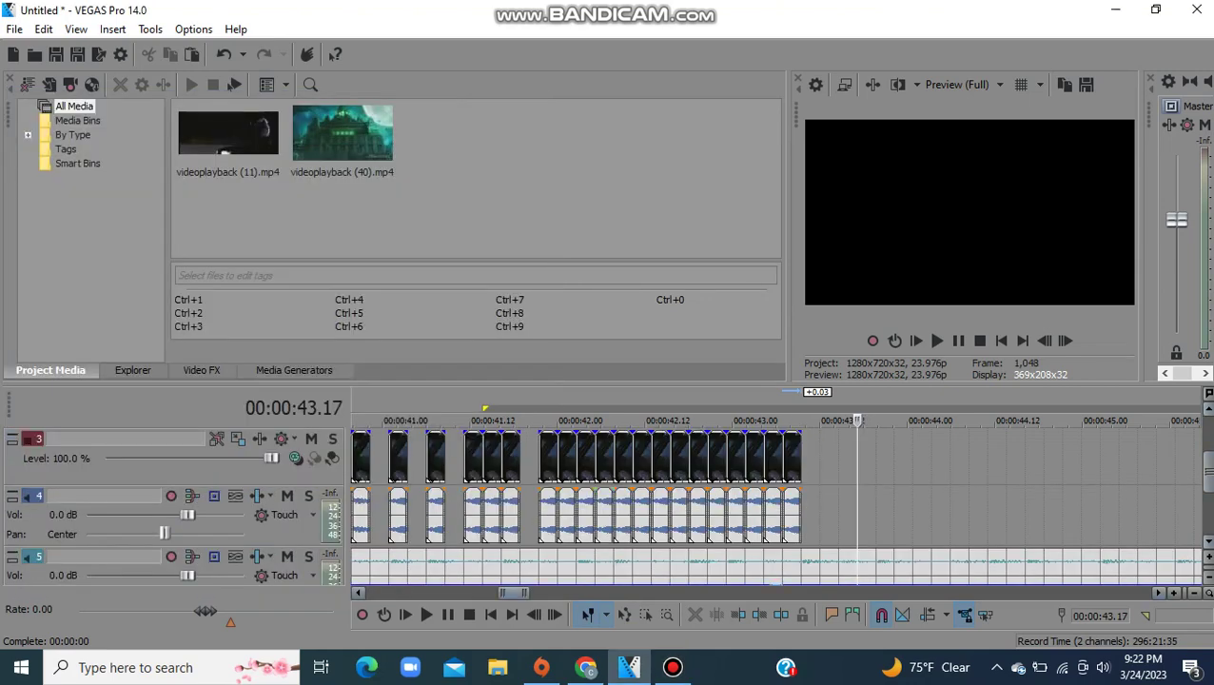
left_click_drag(514, 593, 403, 593)
scroll(422, 526, "left", 3)
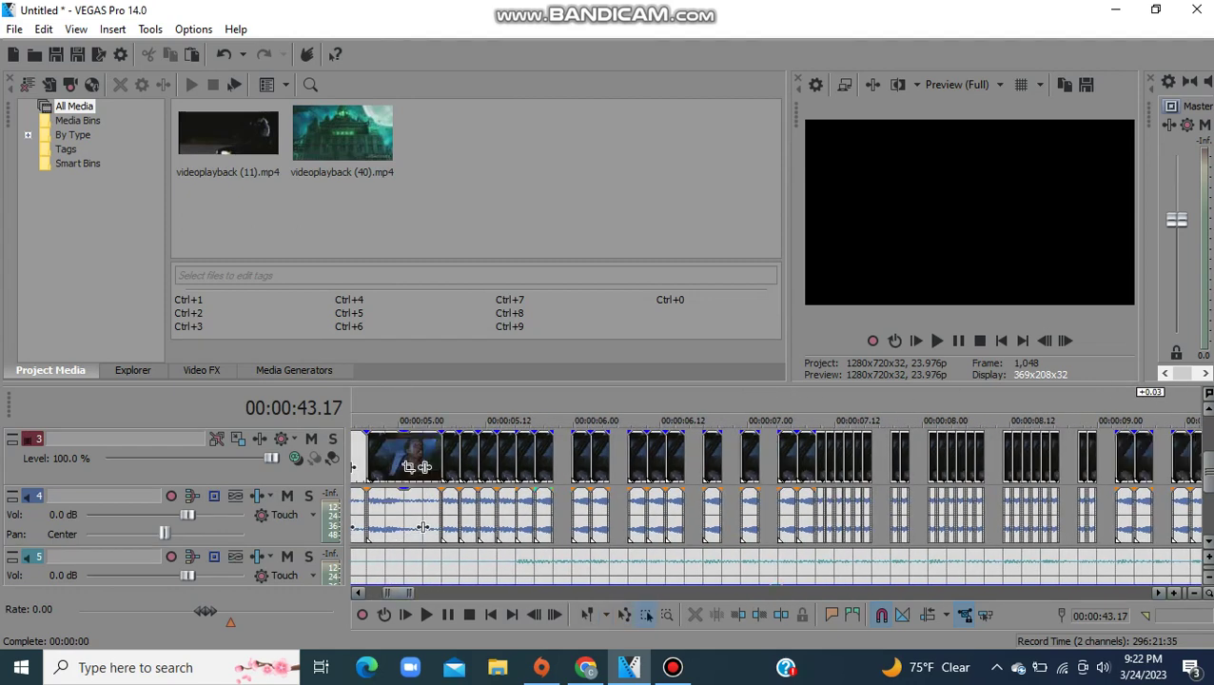
left_click_drag(562, 496, 1201, 526)
scroll(776, 485, "right", 4)
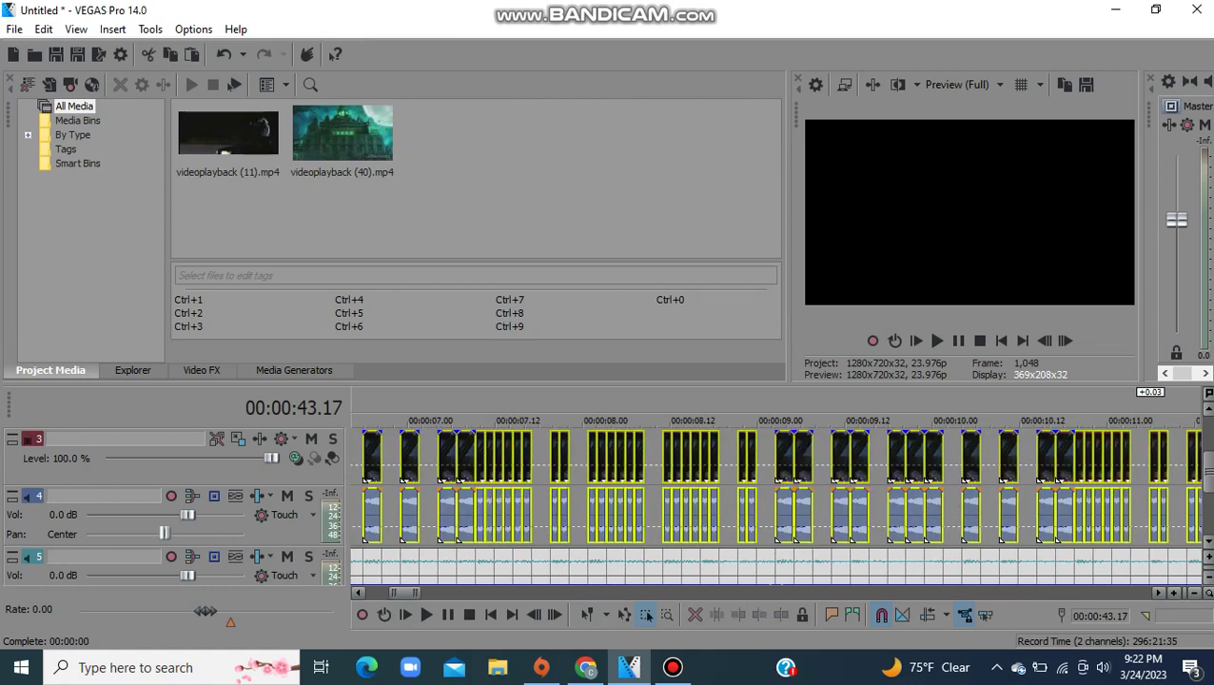
left_click_drag(1199, 533, 767, 516)
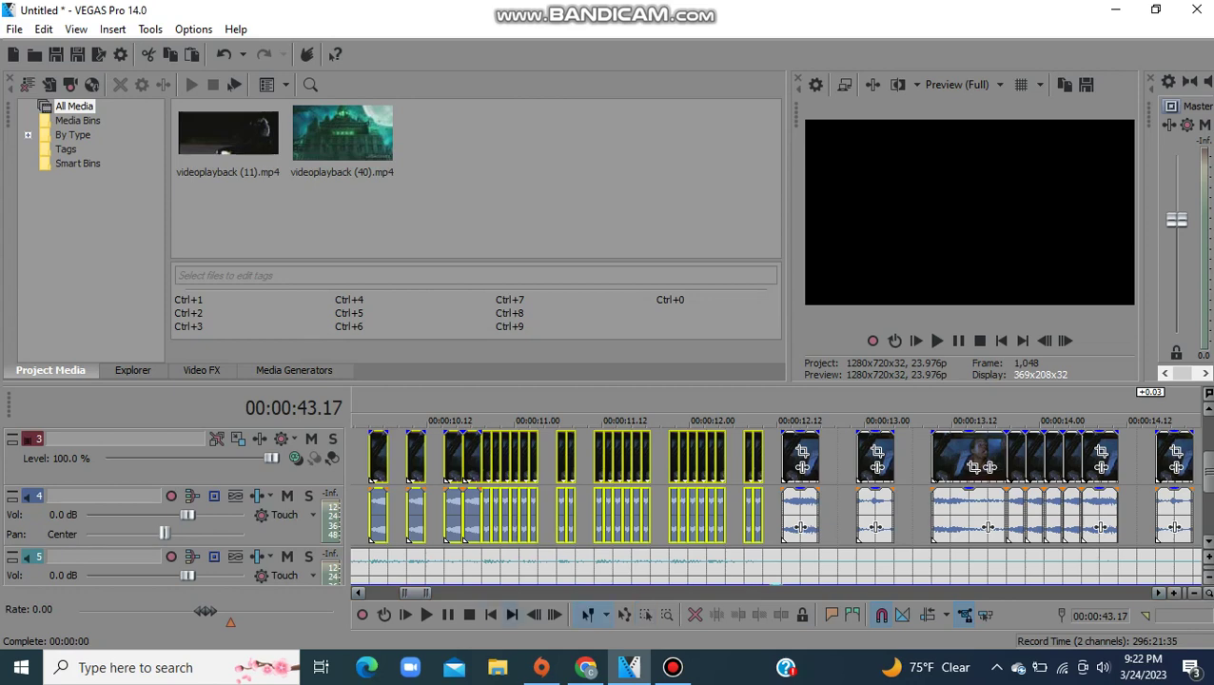
Step: Paste the copied block of clips twice in a row on tracks 3 and 4, starting at 00:00:43.09
scroll(775, 485, "right", 15)
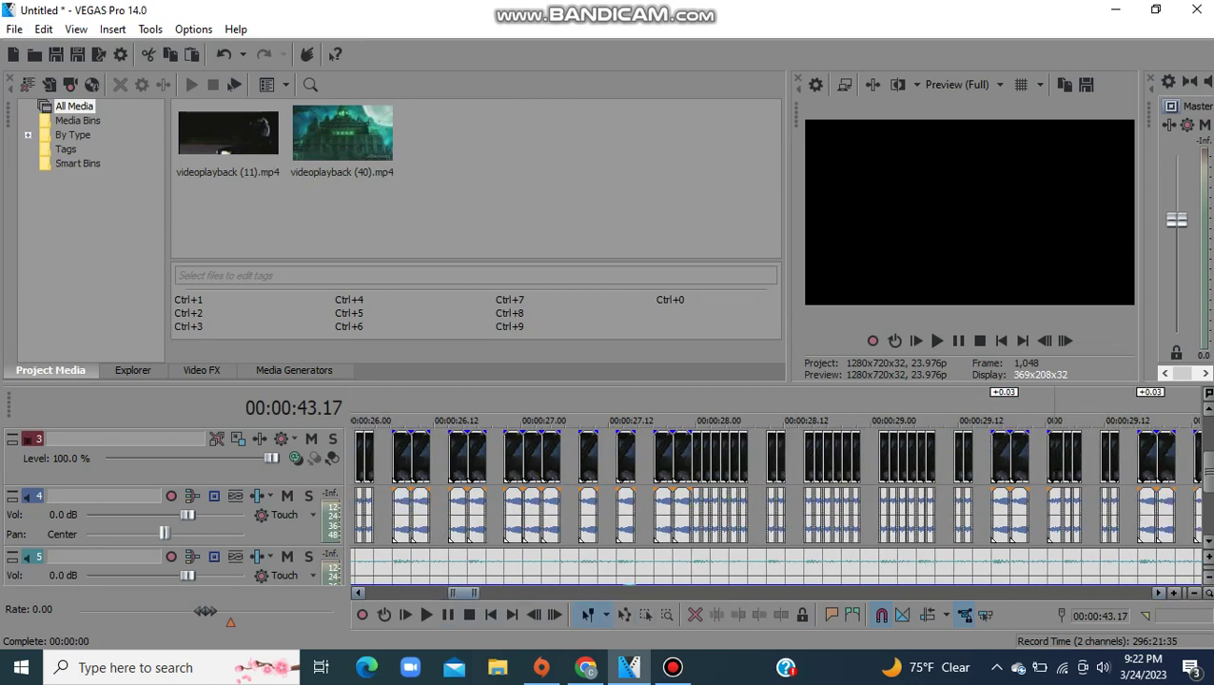
scroll(776, 485, "right", 6)
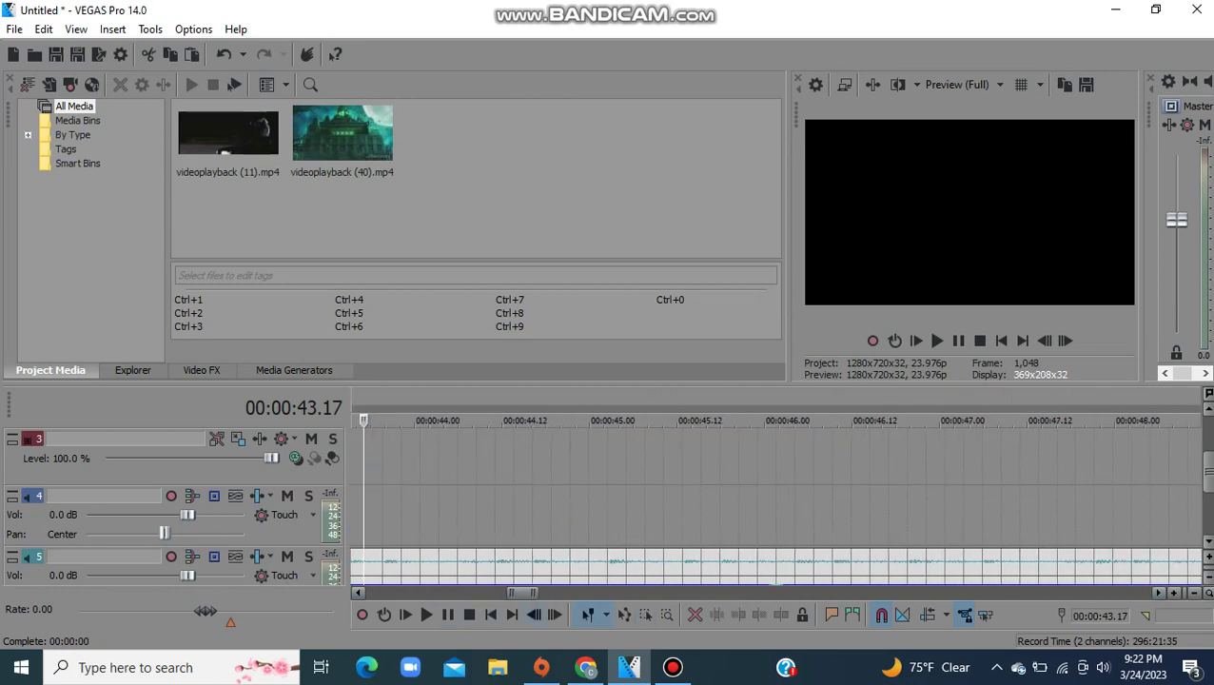
scroll(776, 485, "left", 2)
left_click(673, 667)
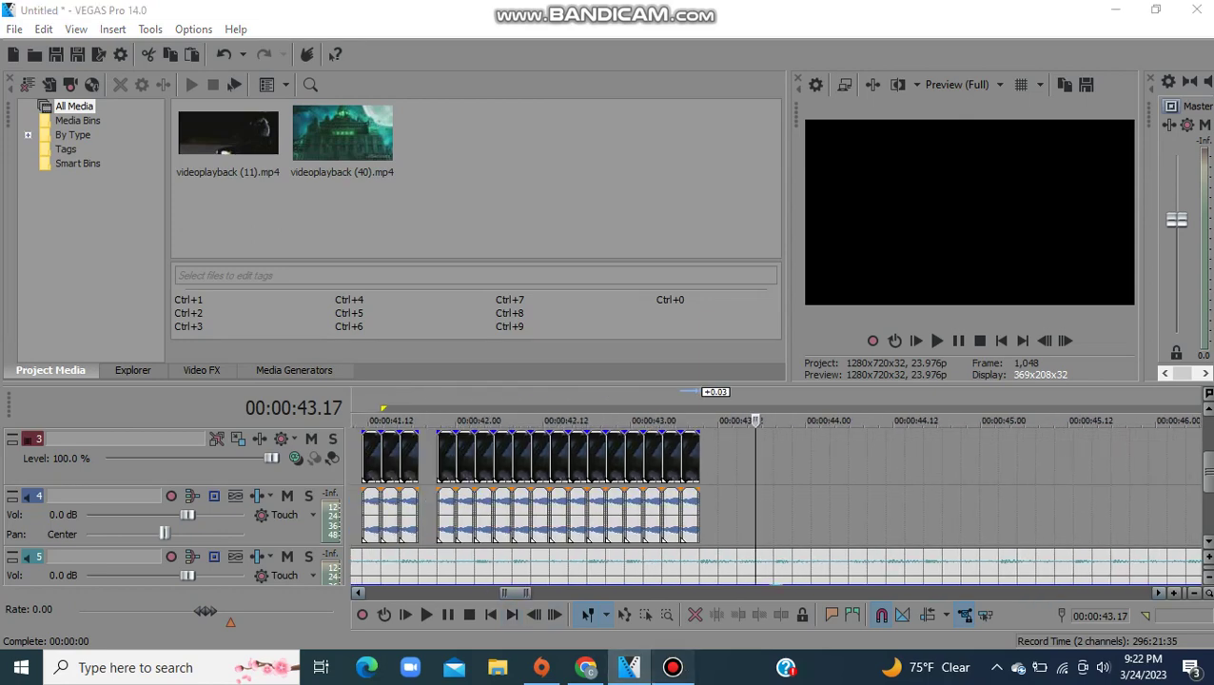
left_click(672, 668)
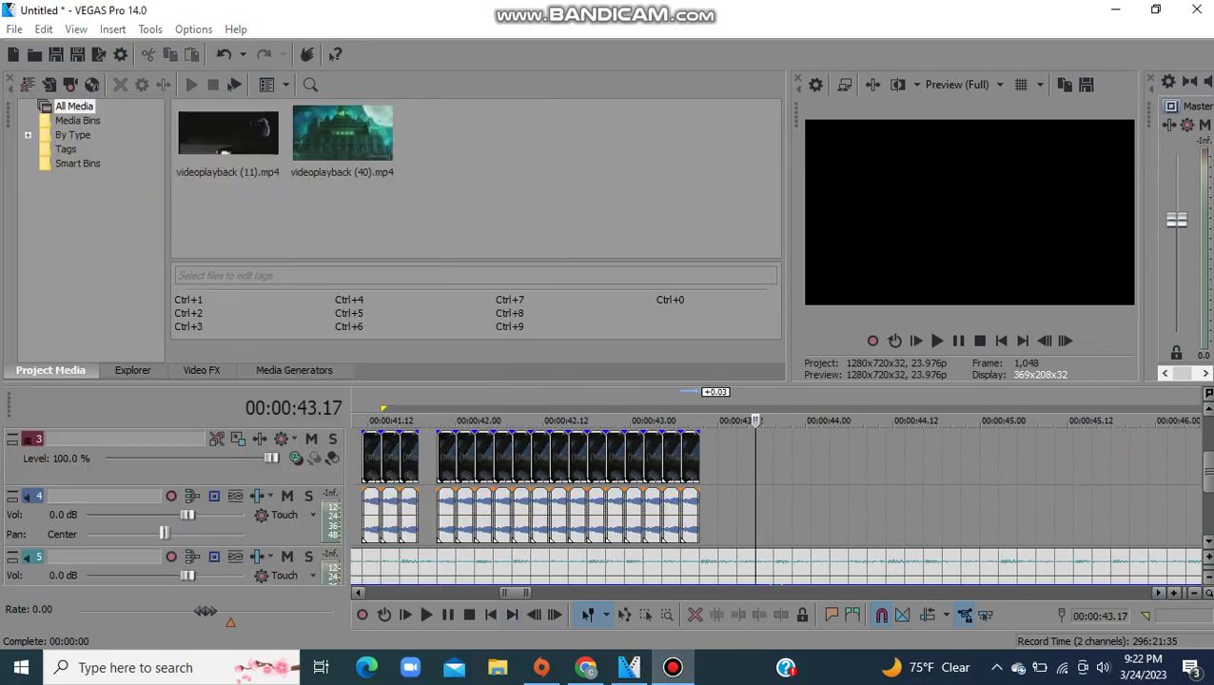
left_click(791, 515)
left_click(706, 457)
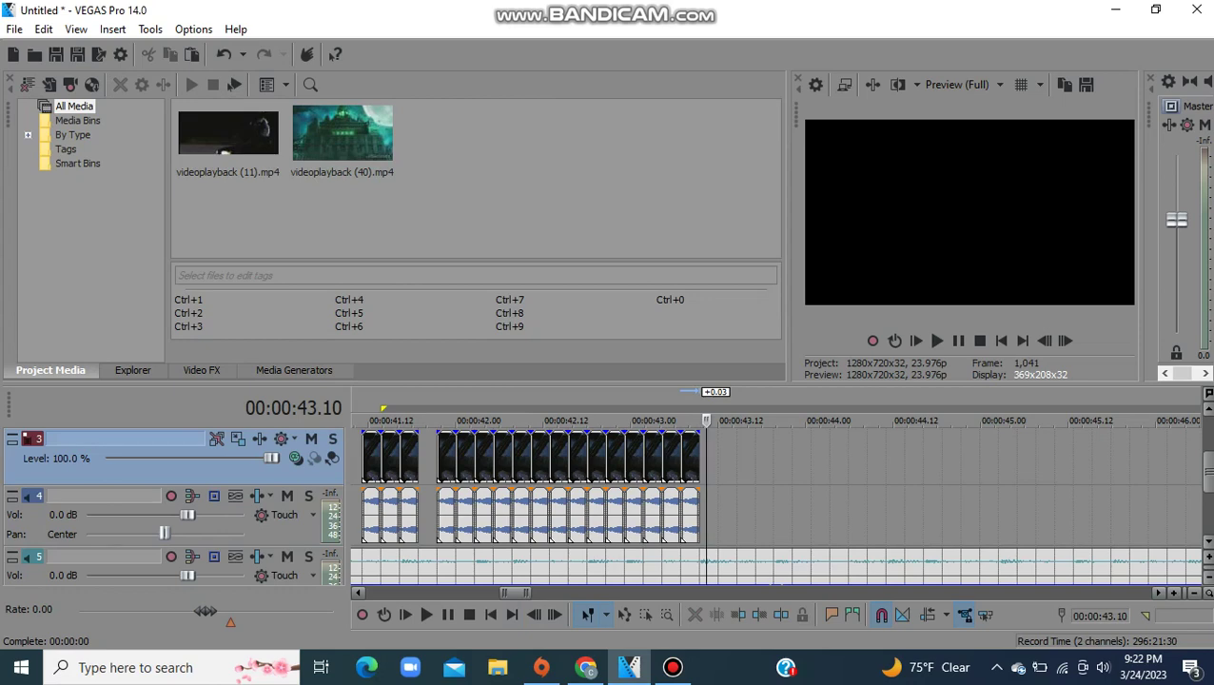
key("Left")
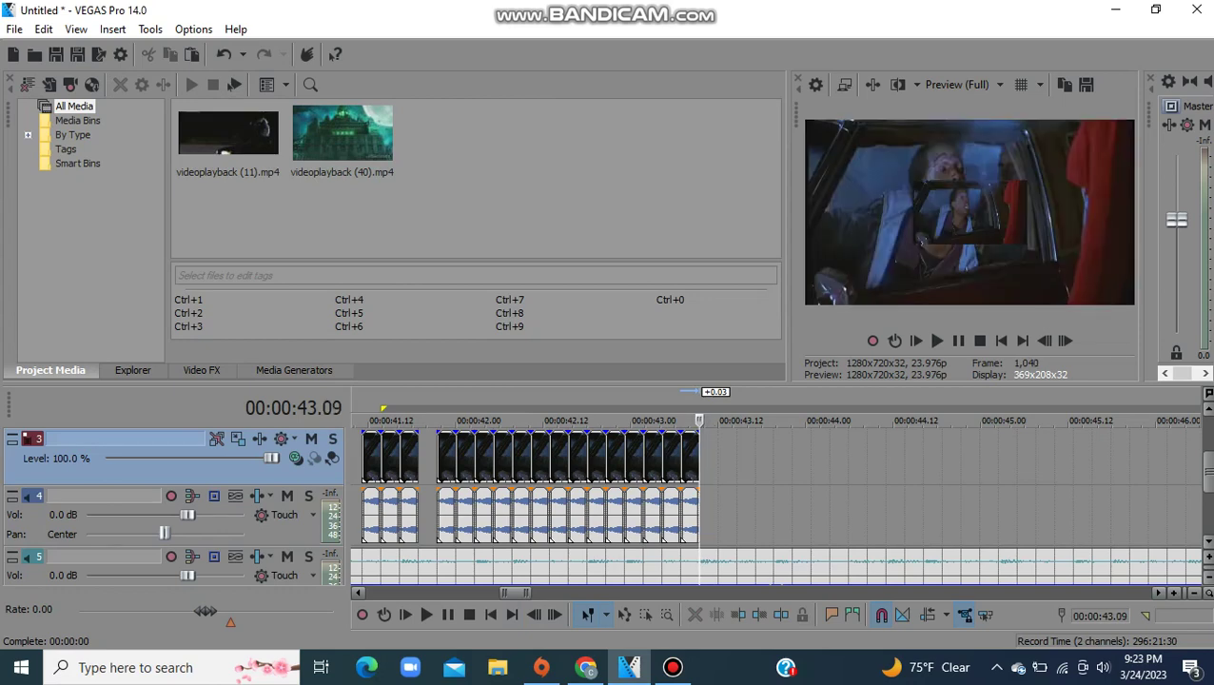
key("ctrl+v")
key("ctrl+v")
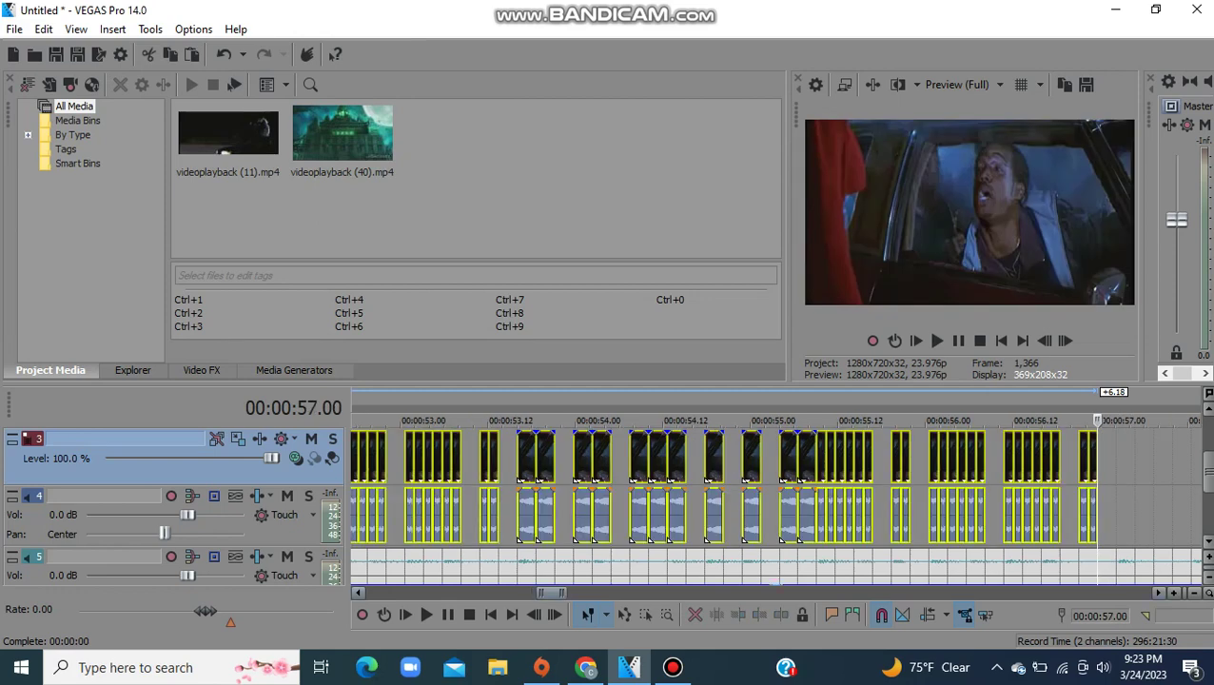
Step: Play the pasted blocks from about 00:00:46.11 to check their rhythm against the backing audio
scroll(776, 504, "left", 10)
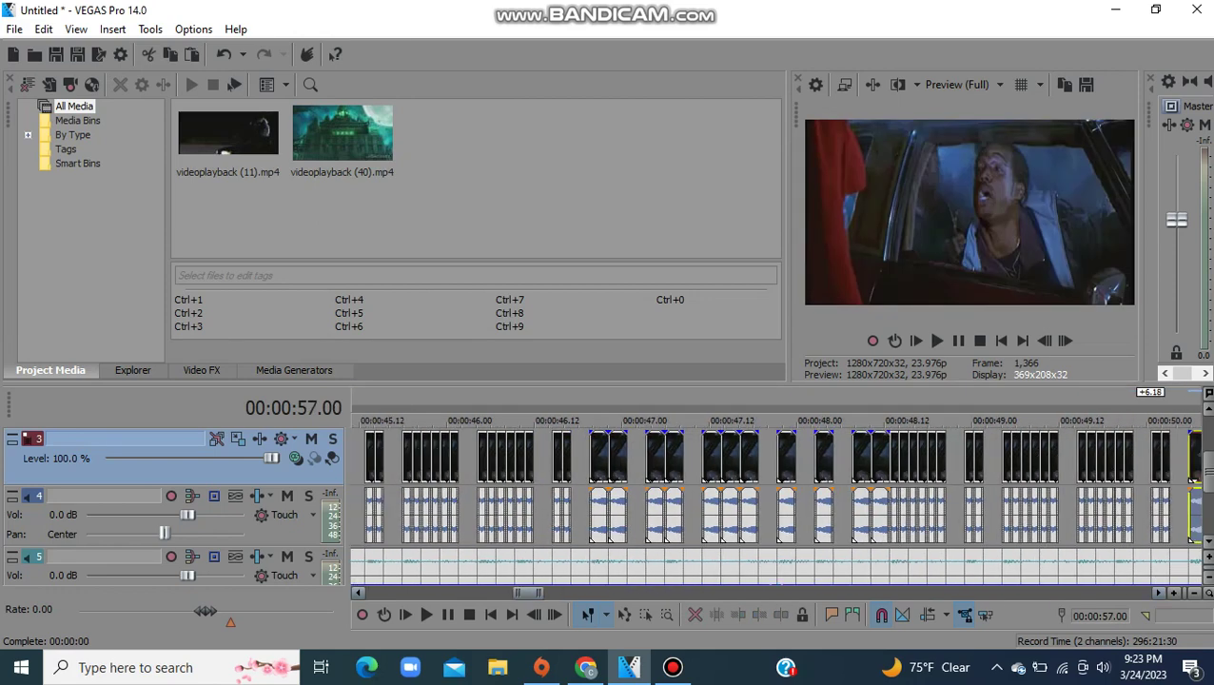
left_click(526, 457)
key("space")
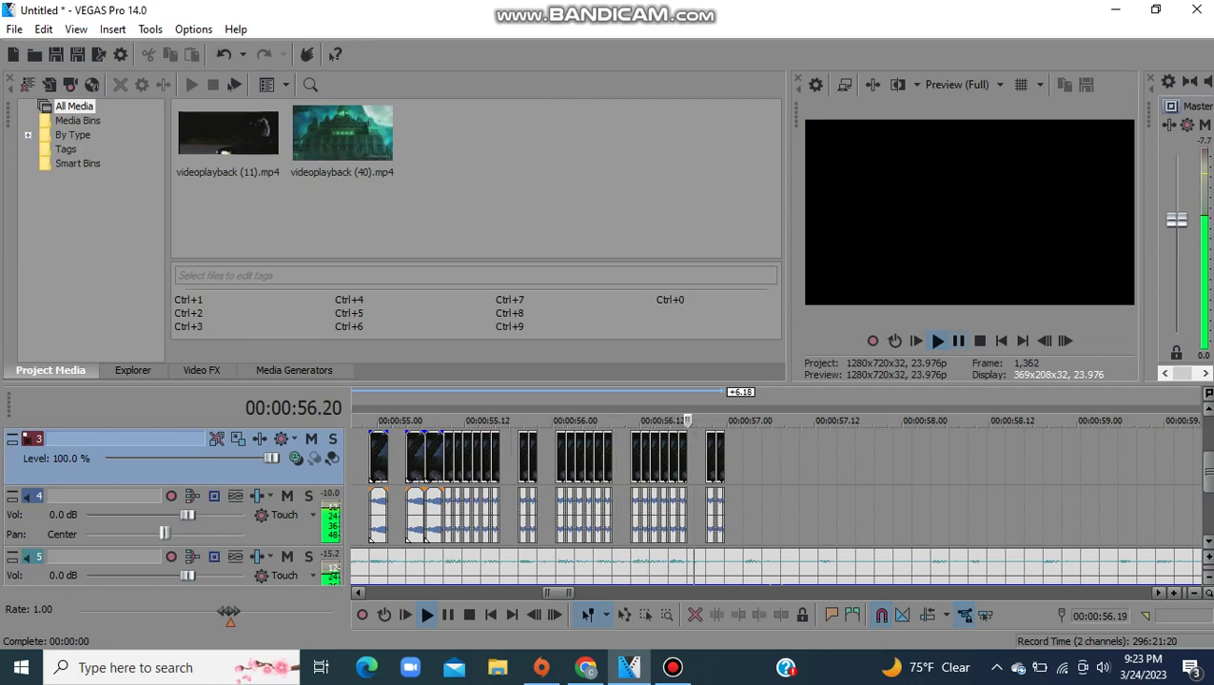
key("Return")
Step: Play the separate block of clips on track 3 from about 00:01:10.15 to check its timing
left_click(673, 667)
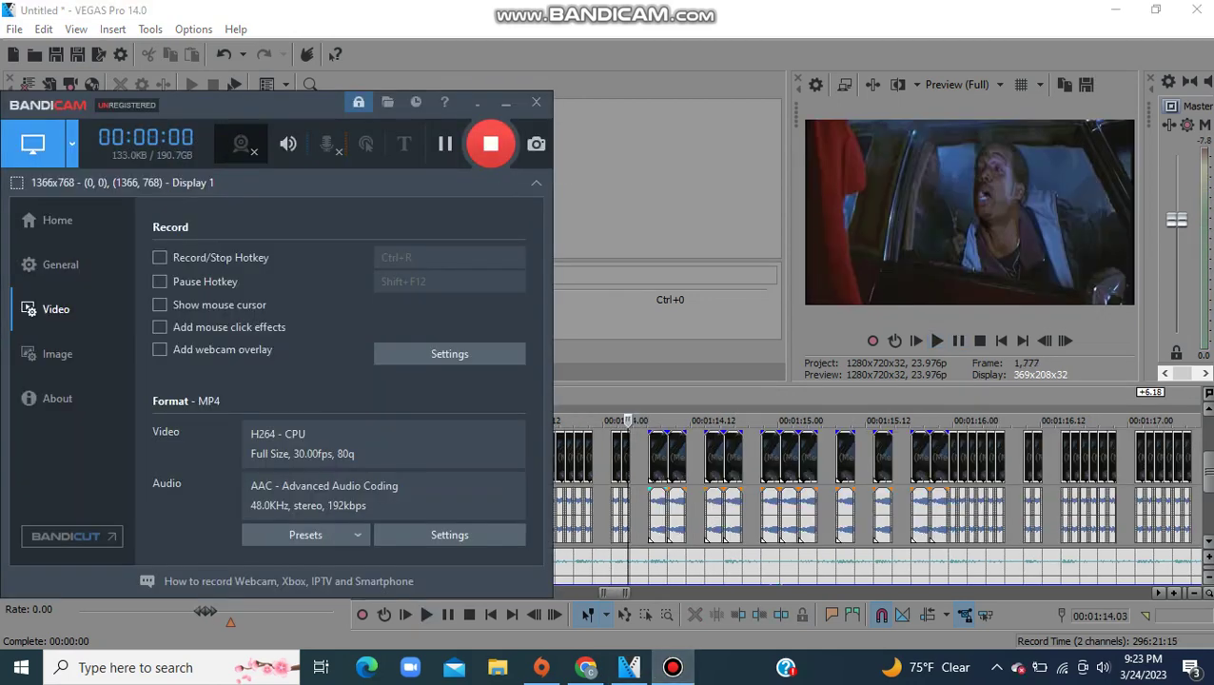
left_click(506, 103)
scroll(775, 504, "left", 5)
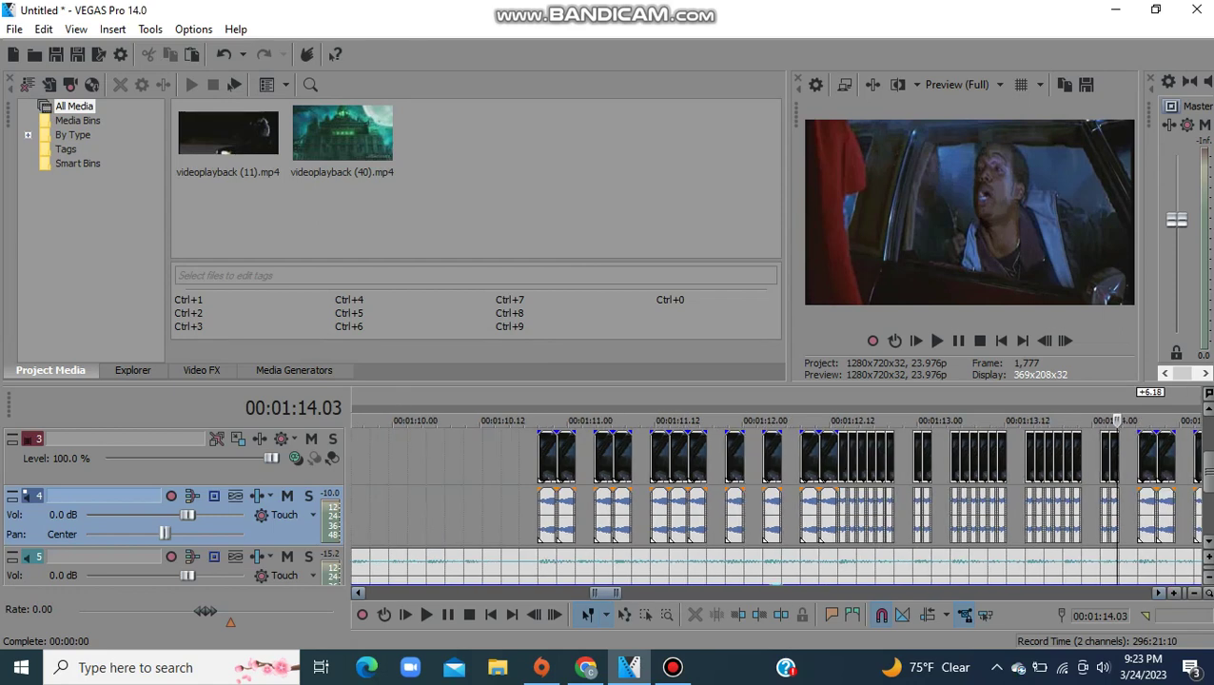
left_click(500, 459)
key("space")
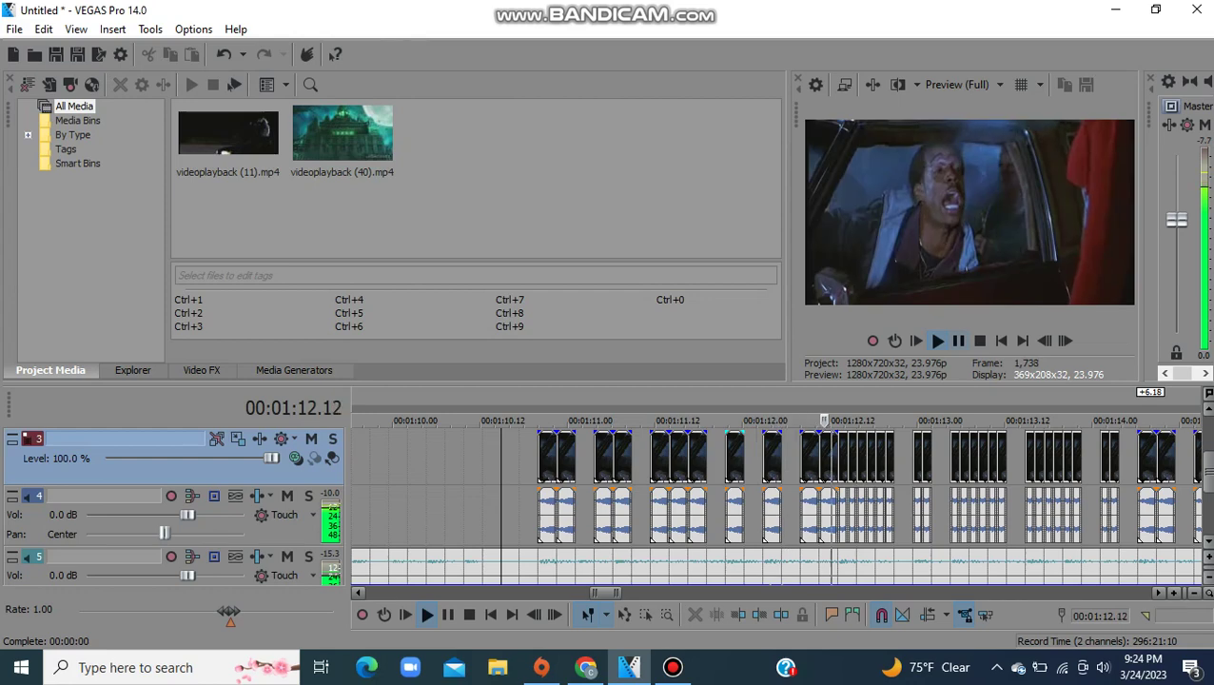
key("Return")
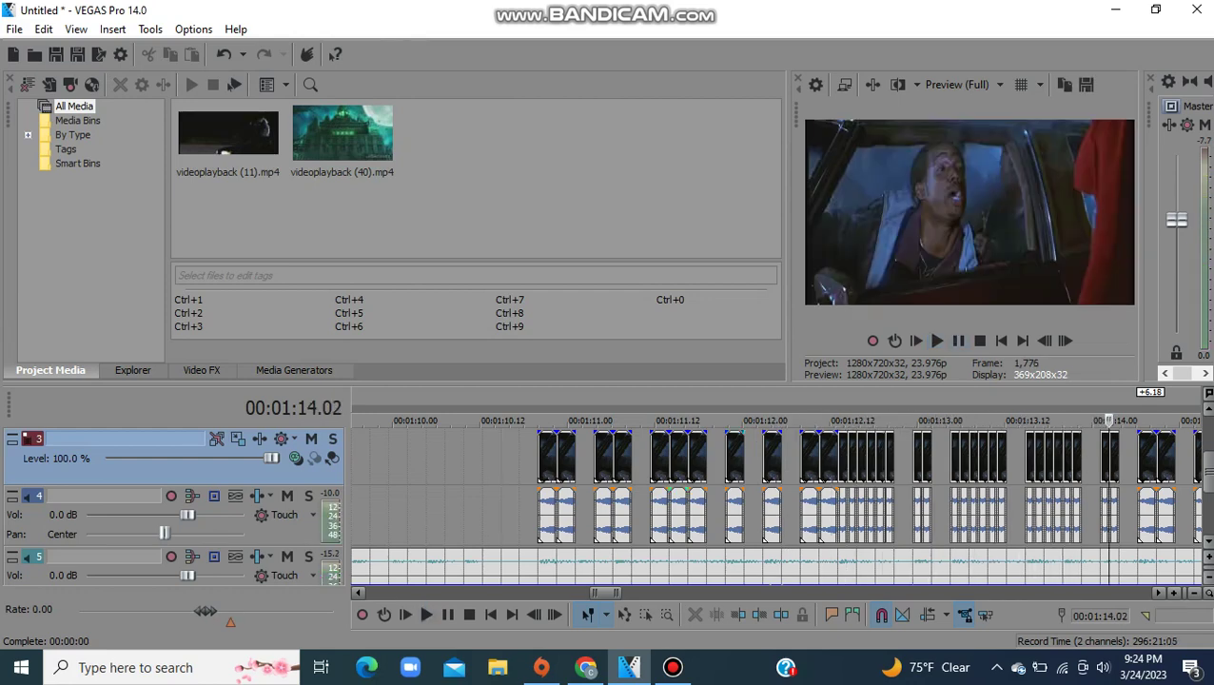
Step: Extend the start of the first clip at about 00:01:10.20 on track 3 back to about 00:00:57.02
scroll(775, 504, "left", 4)
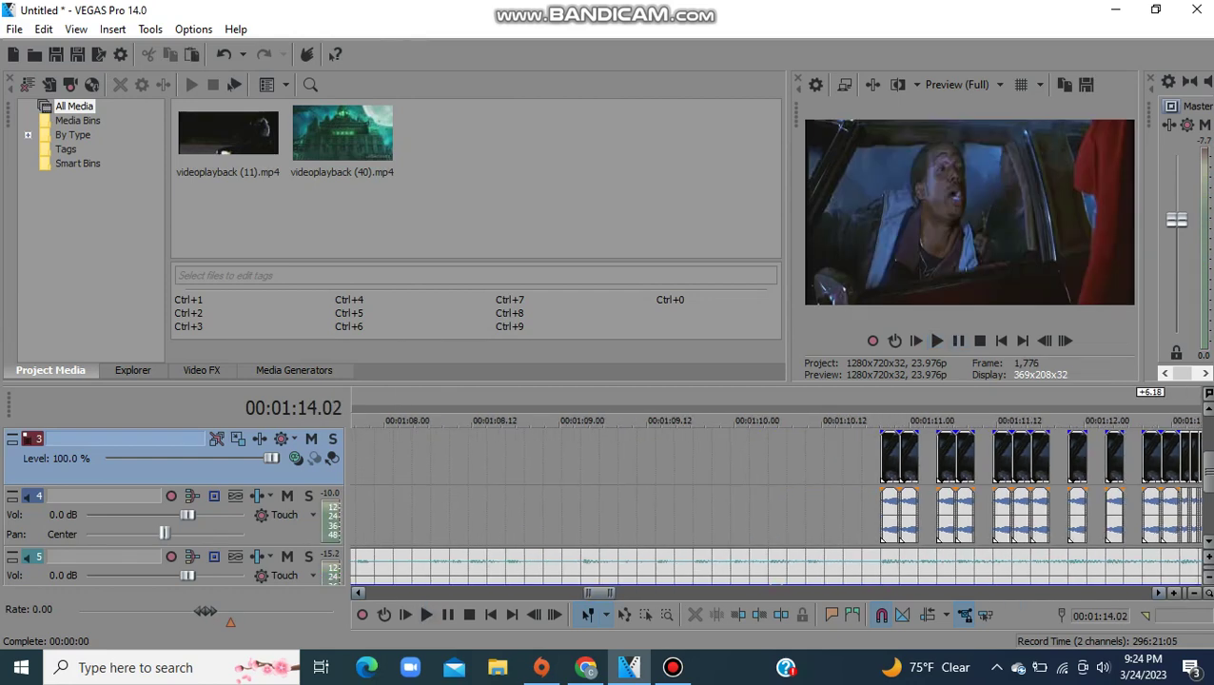
left_click_drag(881, 461, 323, 461)
scroll(775, 489, "left", 10)
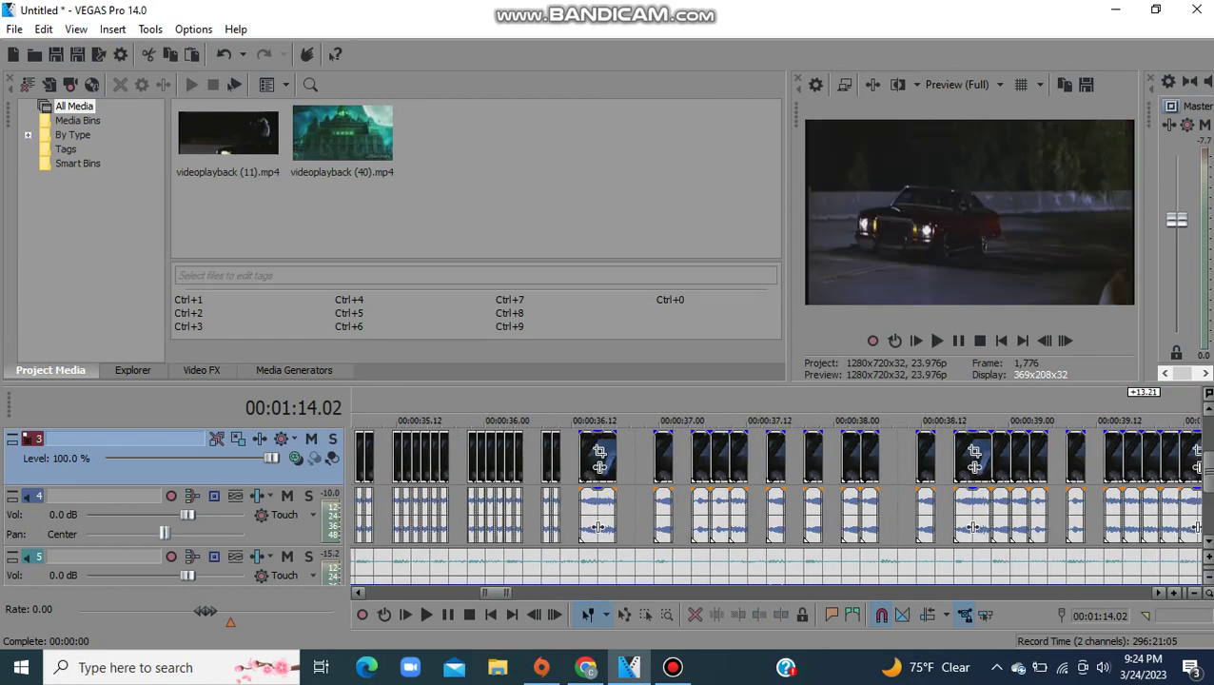
scroll(776, 490, "right", 6)
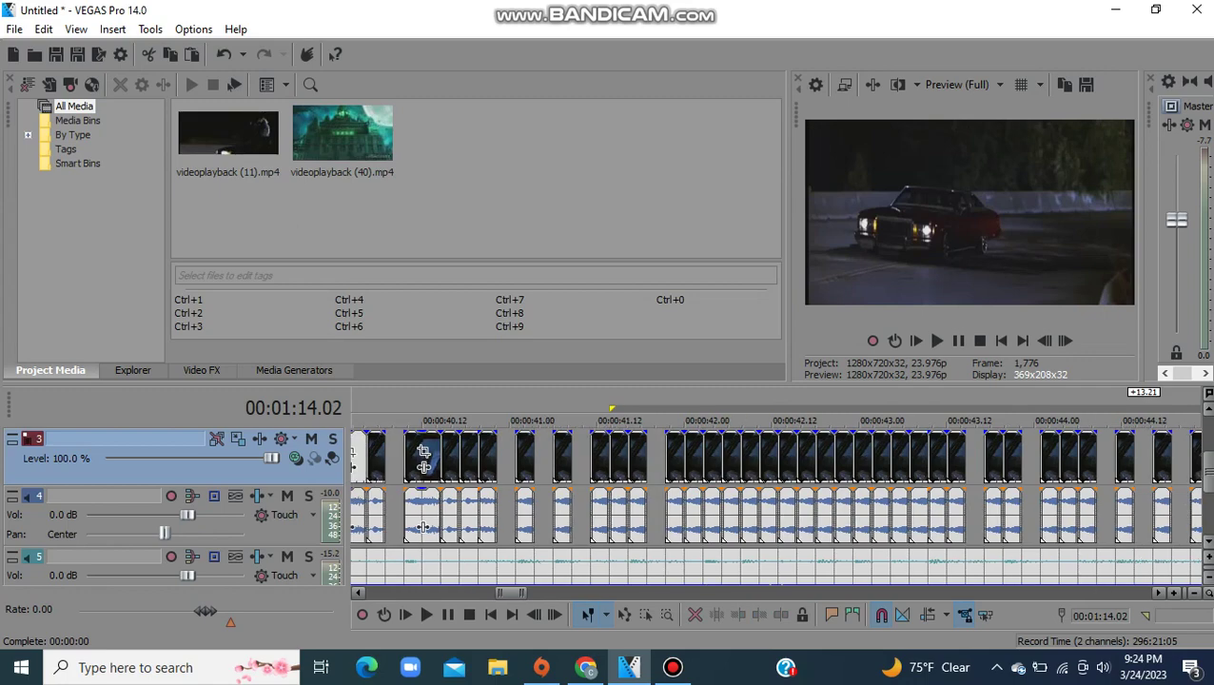
scroll(776, 490, "right", 6)
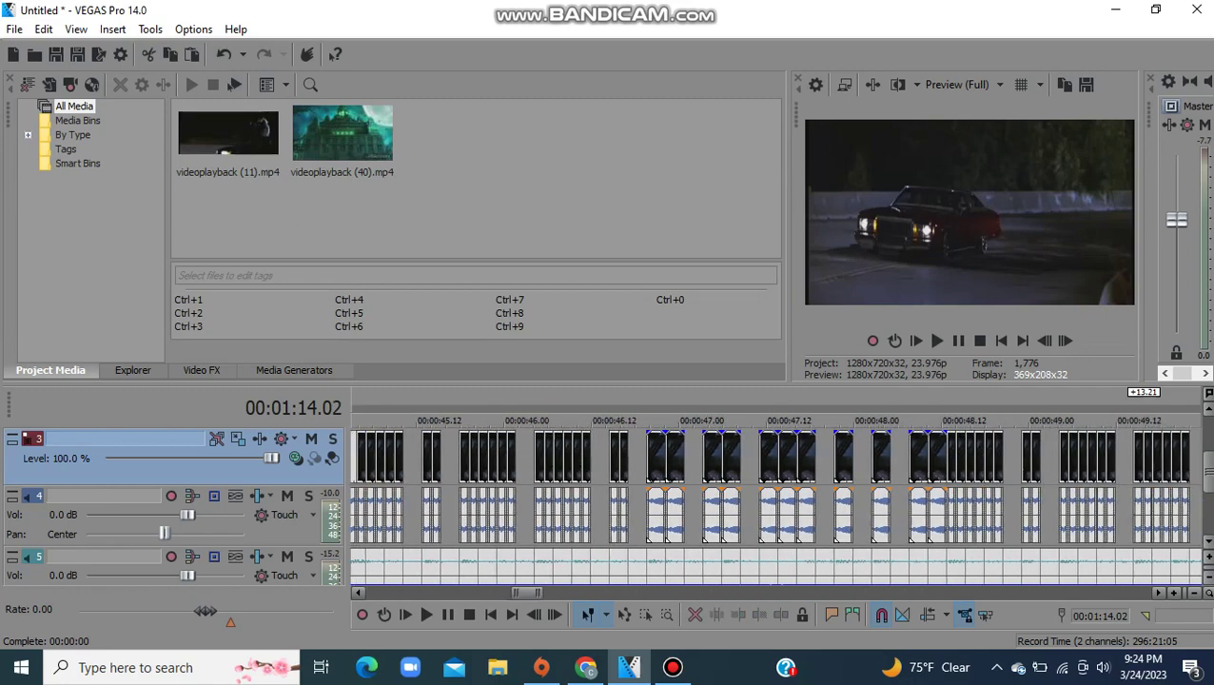
scroll(775, 490, "right", 4)
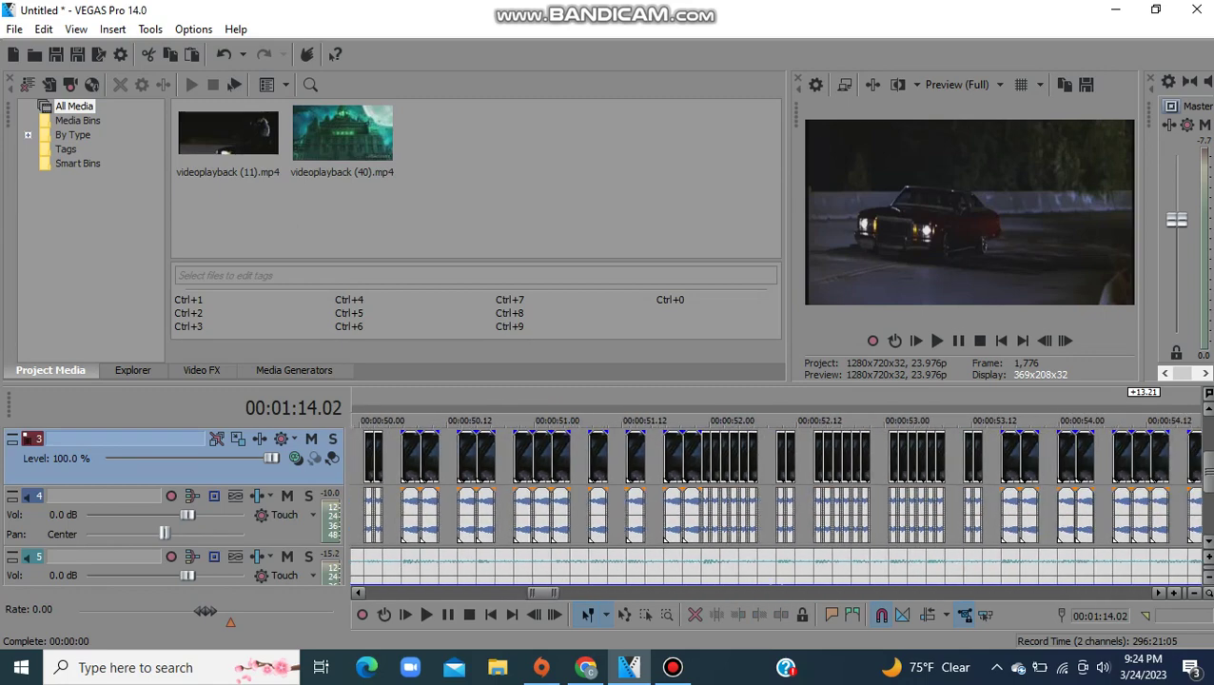
scroll(775, 490, "right", 3)
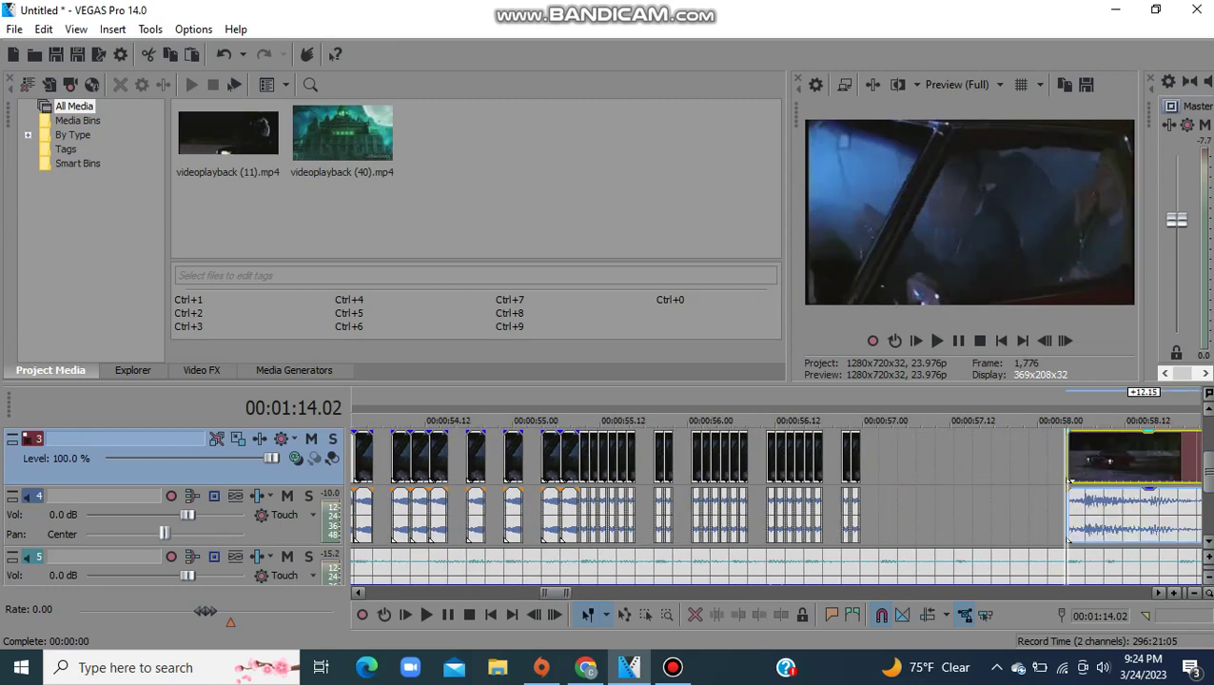
left_click_drag(892, 481, 880, 481)
Step: Play the sequence from 00:00:54.07 through the extended clip and the block of clips that follows it
left_click(385, 448)
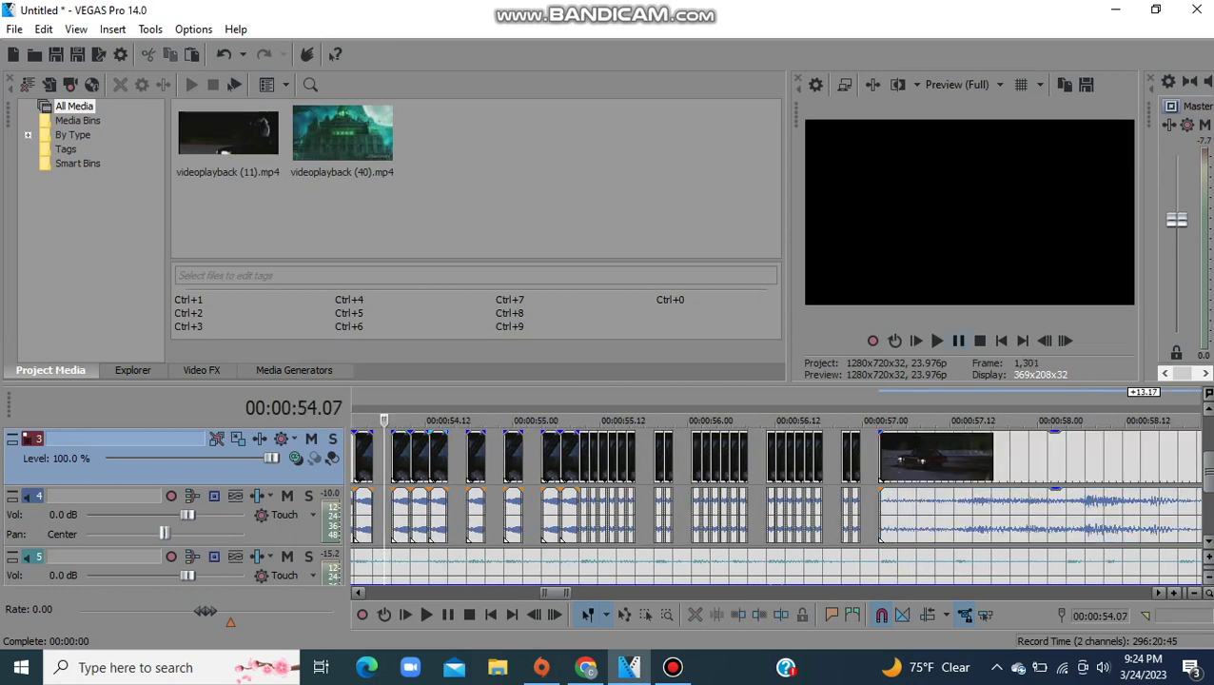
left_click(937, 341)
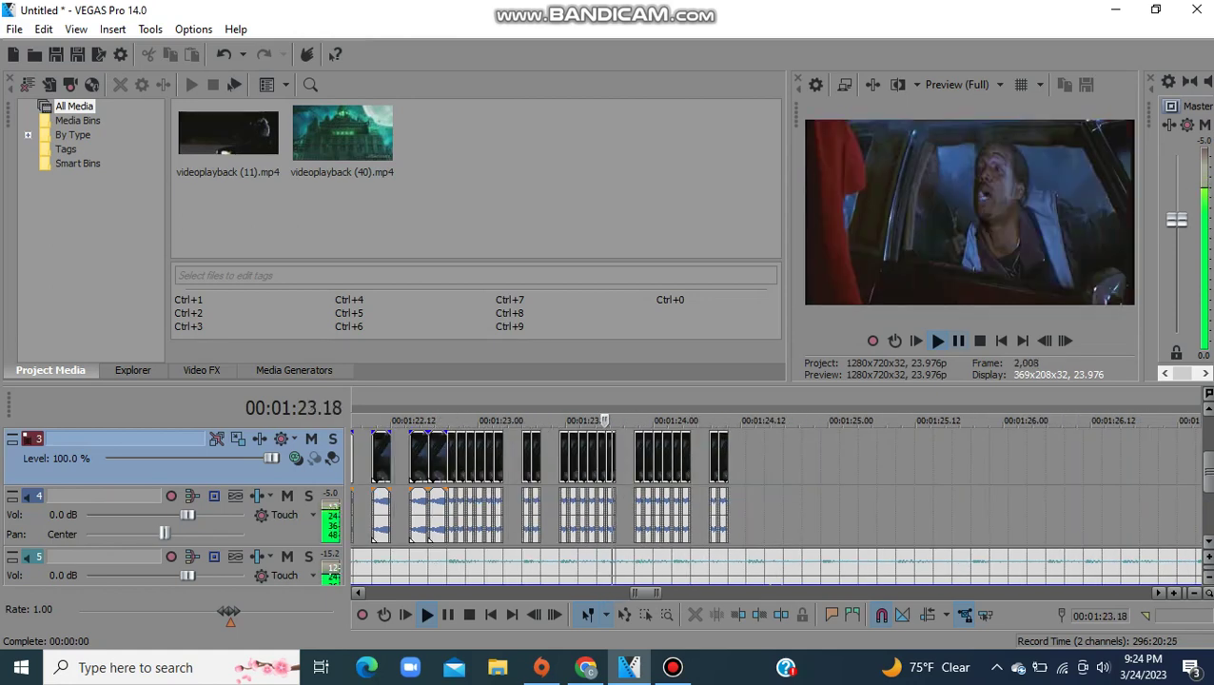
key("Return")
Step: Select and copy the block of clips across all clip tracks from about 00:00:36.10 to about 00:00:43.06, including the picture-in-picture overlays
left_click_drag(645, 593, 502, 593)
scroll(769, 526, "left", 5)
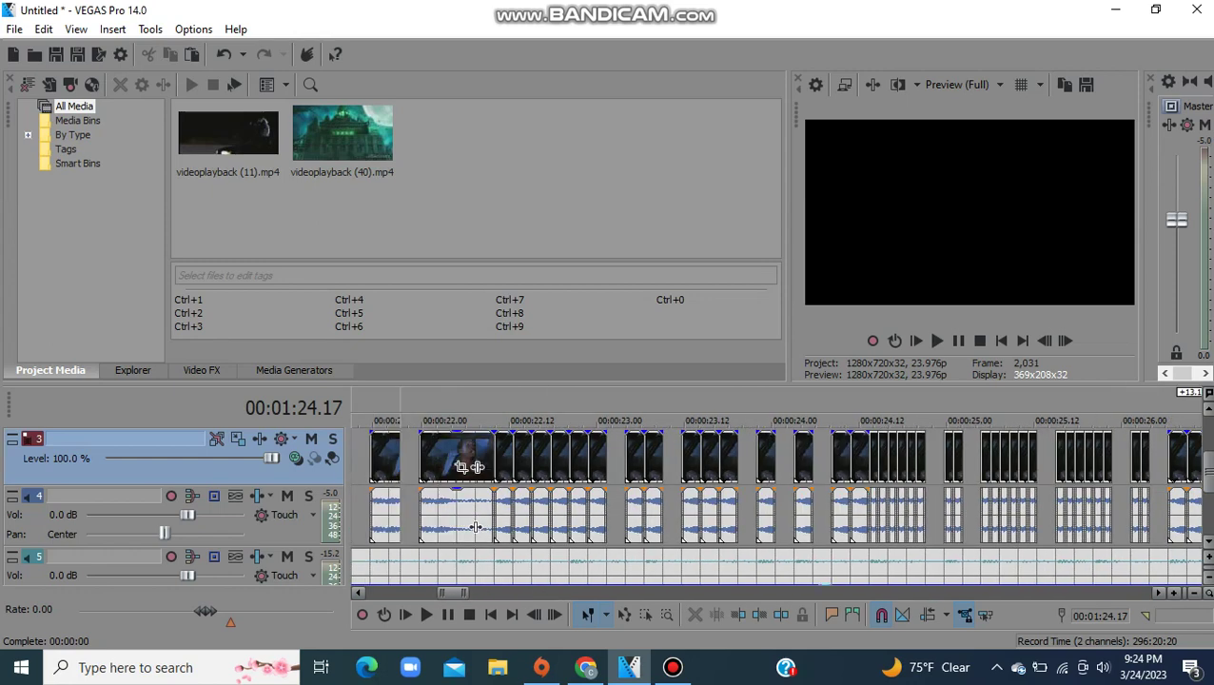
scroll(768, 526, "left", 2)
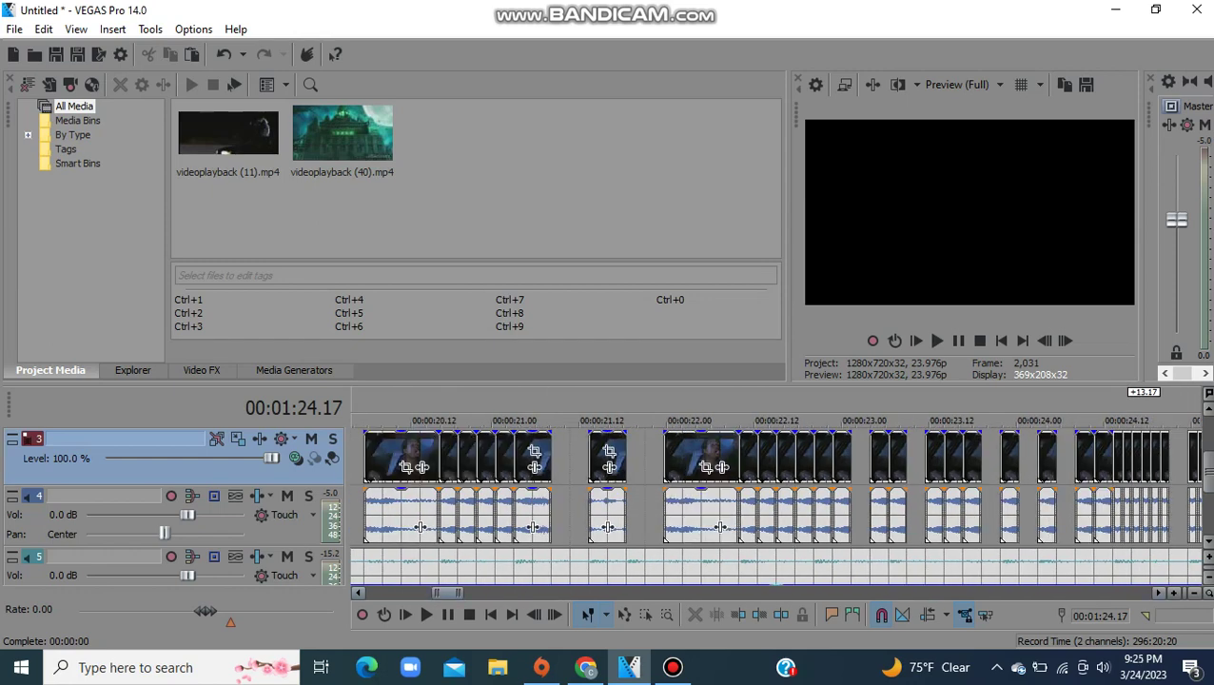
scroll(768, 526, "left", 2)
scroll(768, 526, "right", 15)
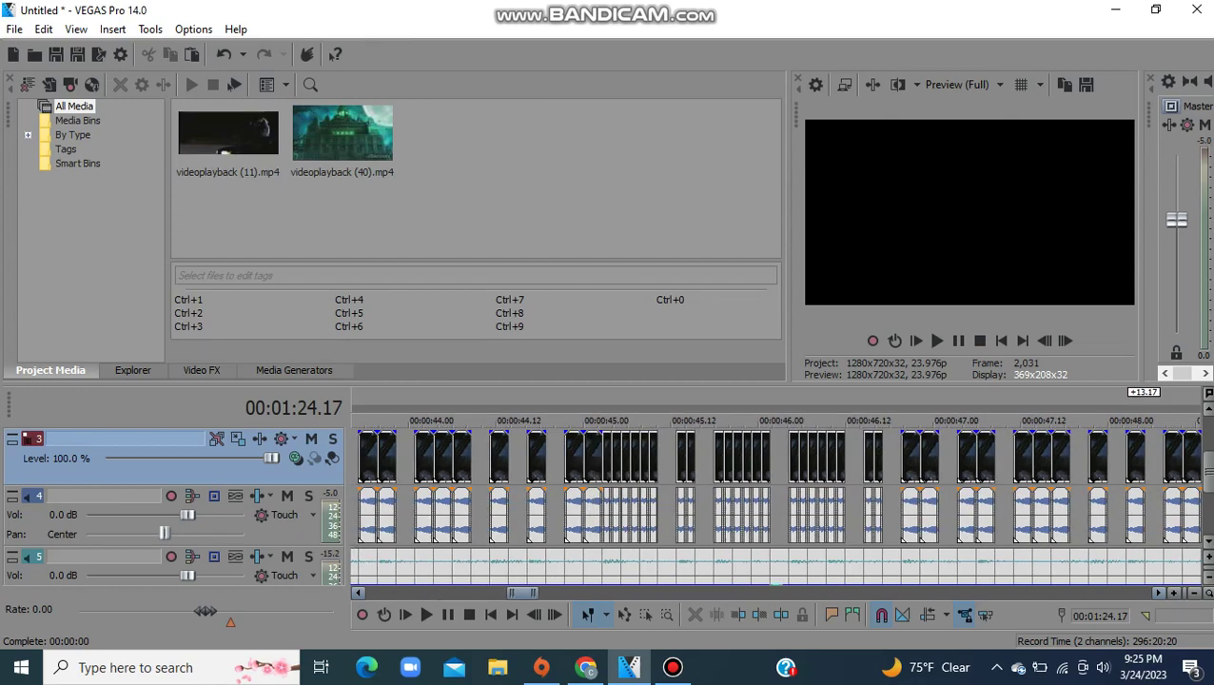
scroll(769, 514, "right", 3)
scroll(768, 513, "right", 2)
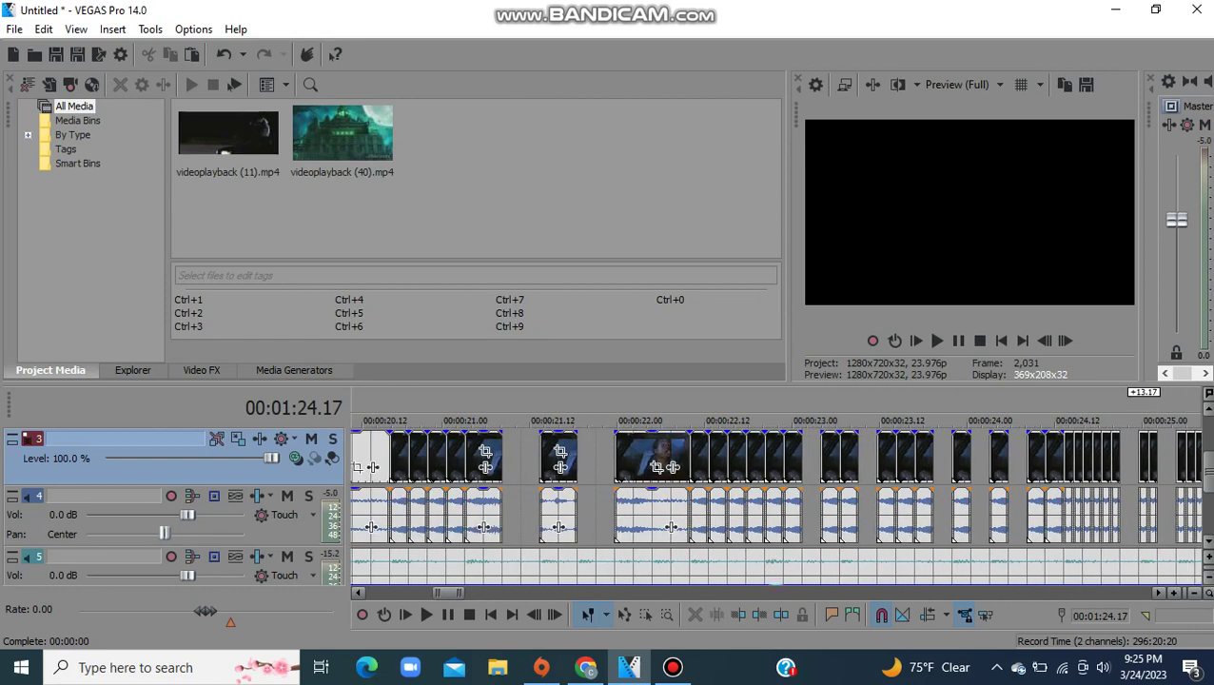
scroll(776, 504, "right", 4)
scroll(775, 504, "right", 3)
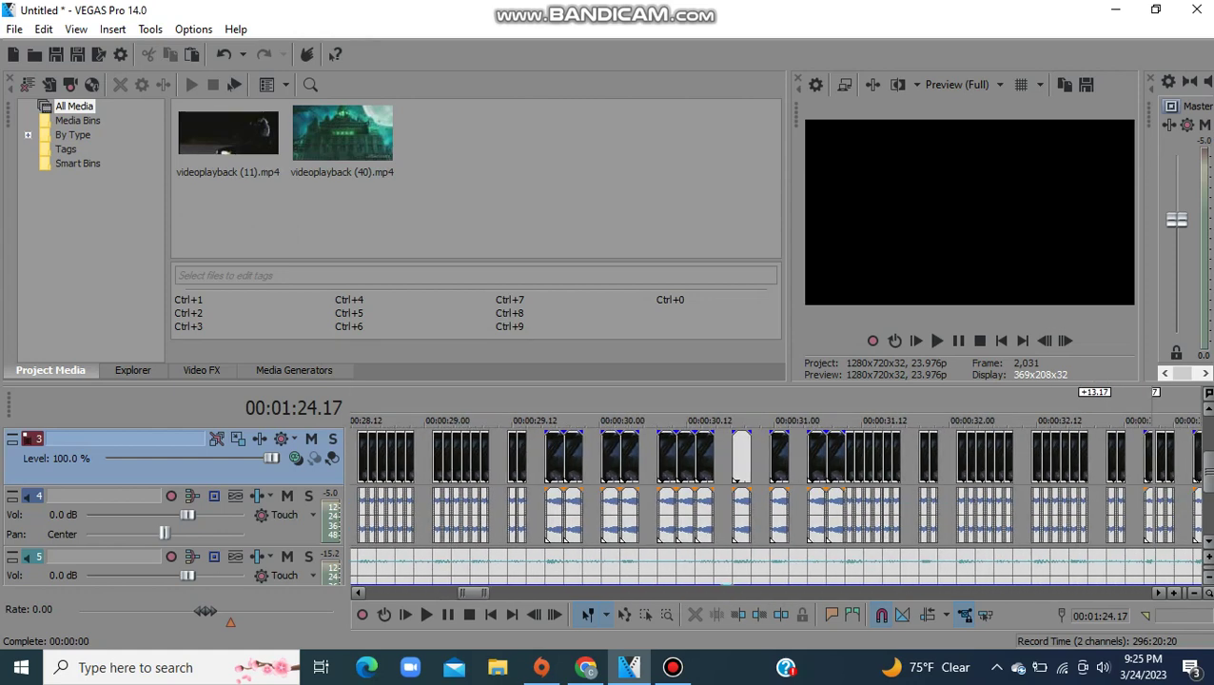
scroll(776, 505, "right", 2)
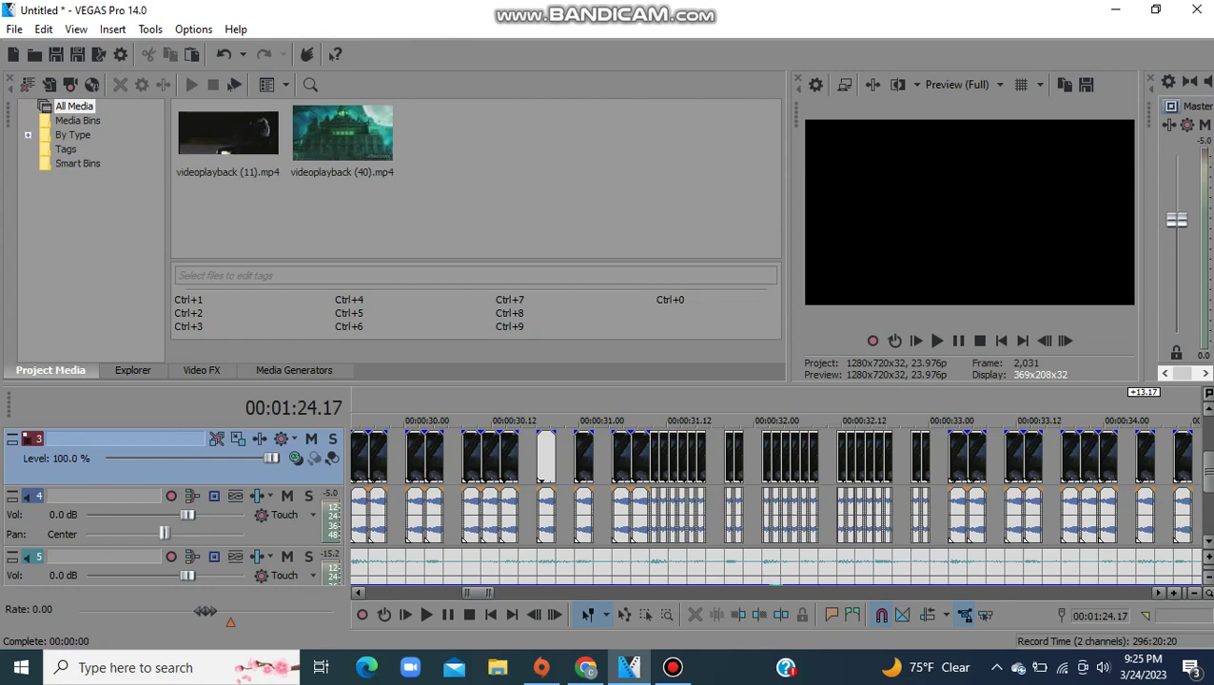
scroll(930, 526, "right", 4)
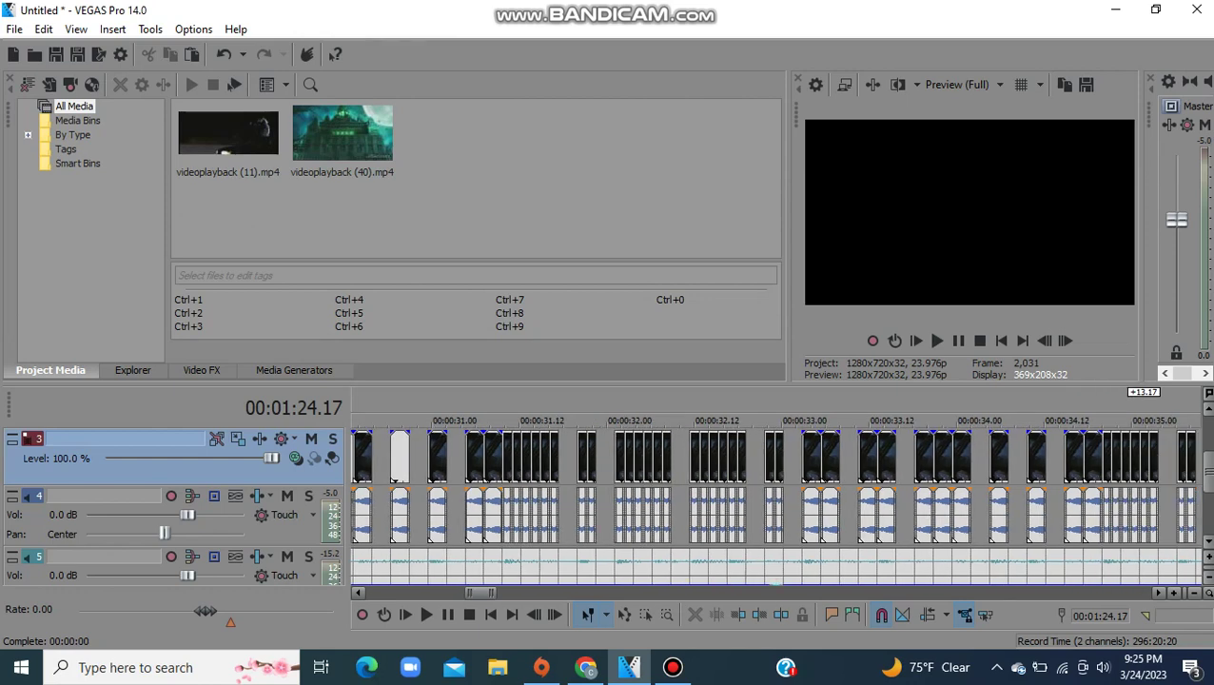
scroll(932, 460, "right", 3)
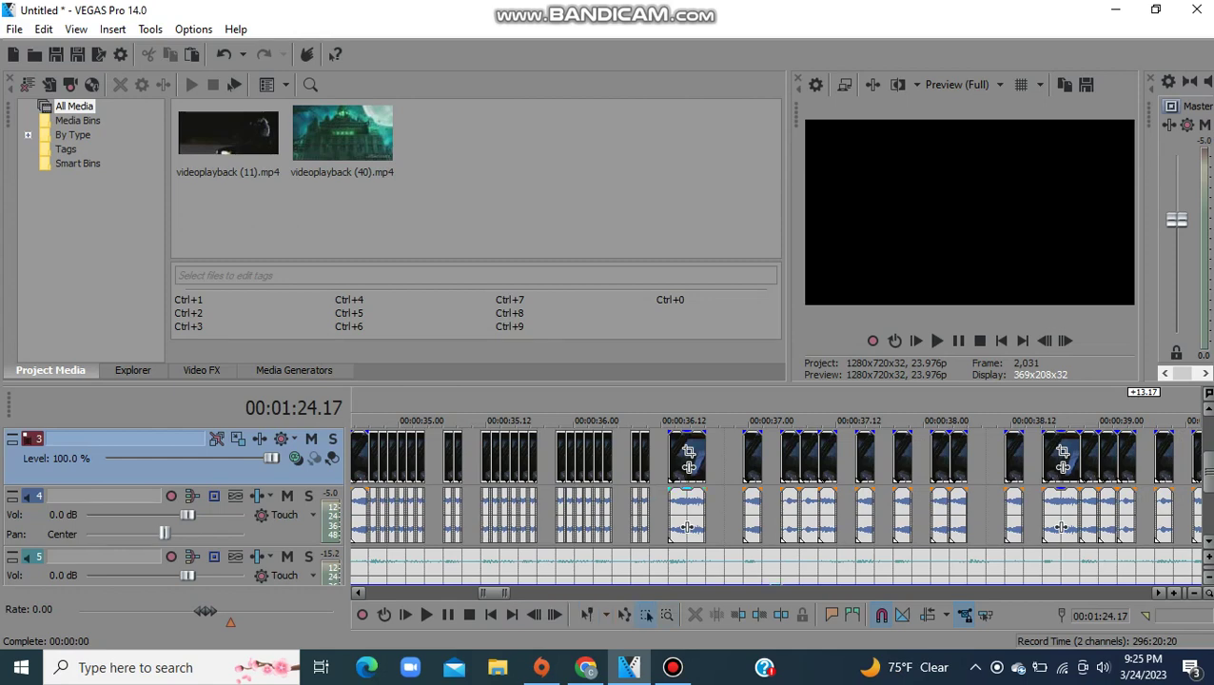
left_click_drag(667, 521, 1204, 418)
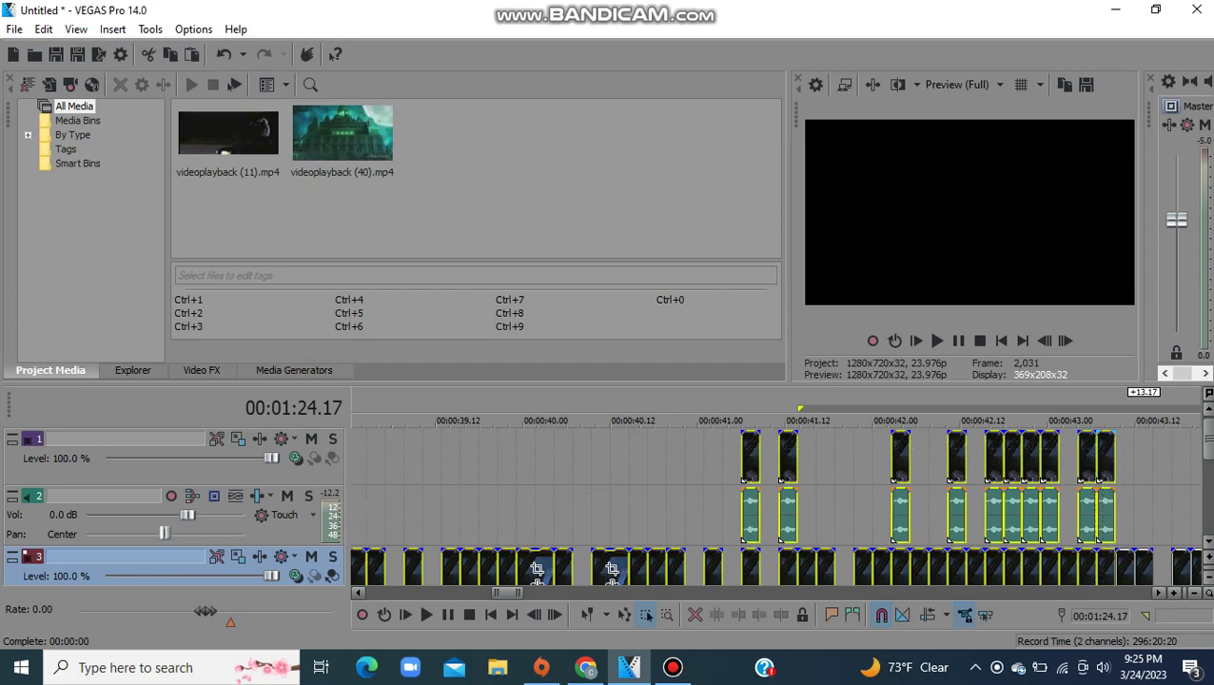
left_click(672, 666)
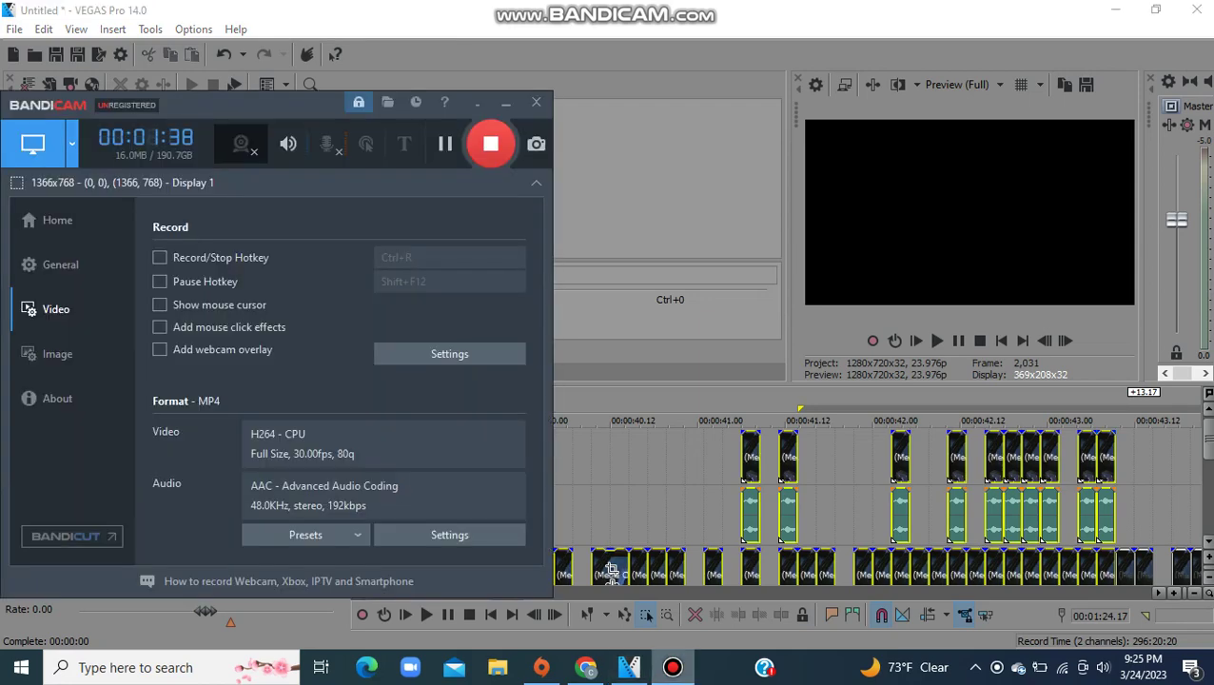
left_click(656, 490)
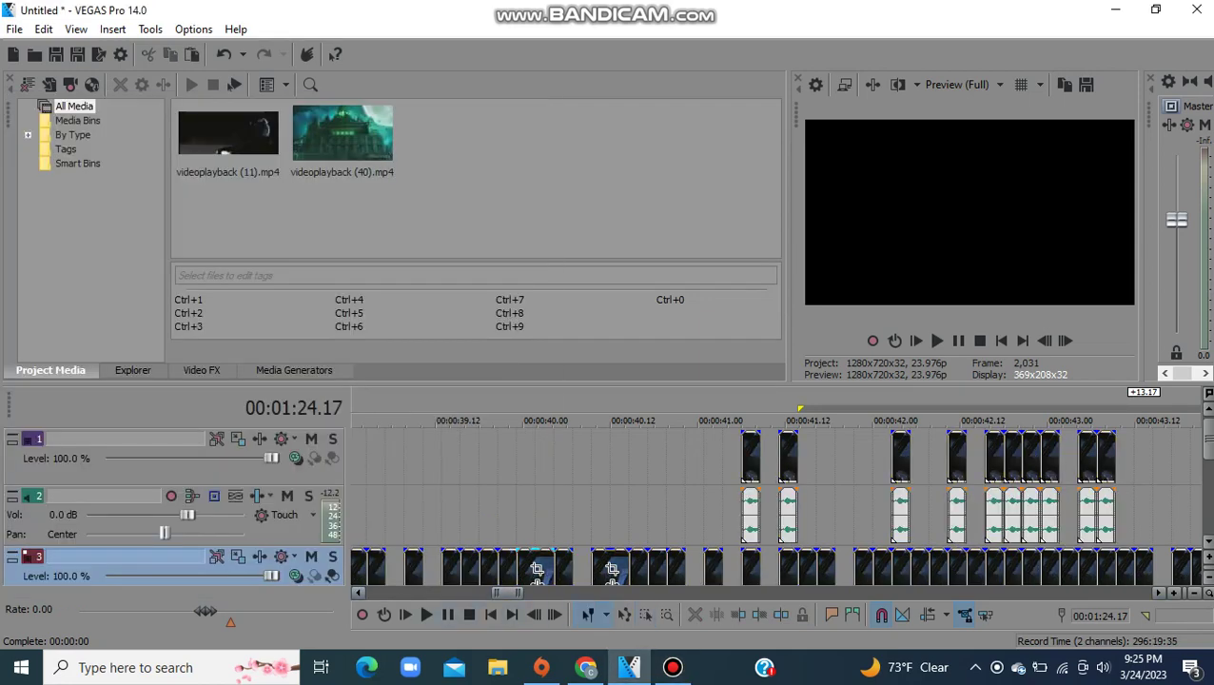
Step: Paste three back-to-back copies of the copied block after the last clip, starting at about 00:01:24.13
left_click_drag(507, 593, 564, 592)
scroll(773, 491, "right", 20)
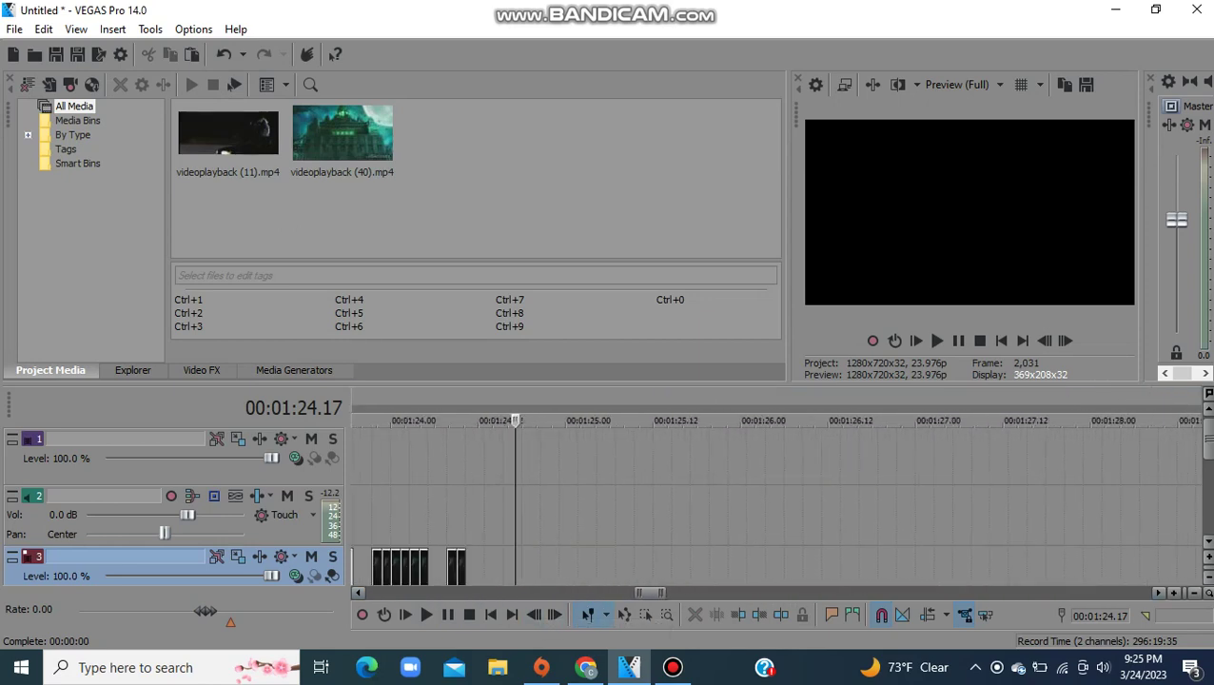
scroll(774, 491, "left", 3)
left_click(728, 467)
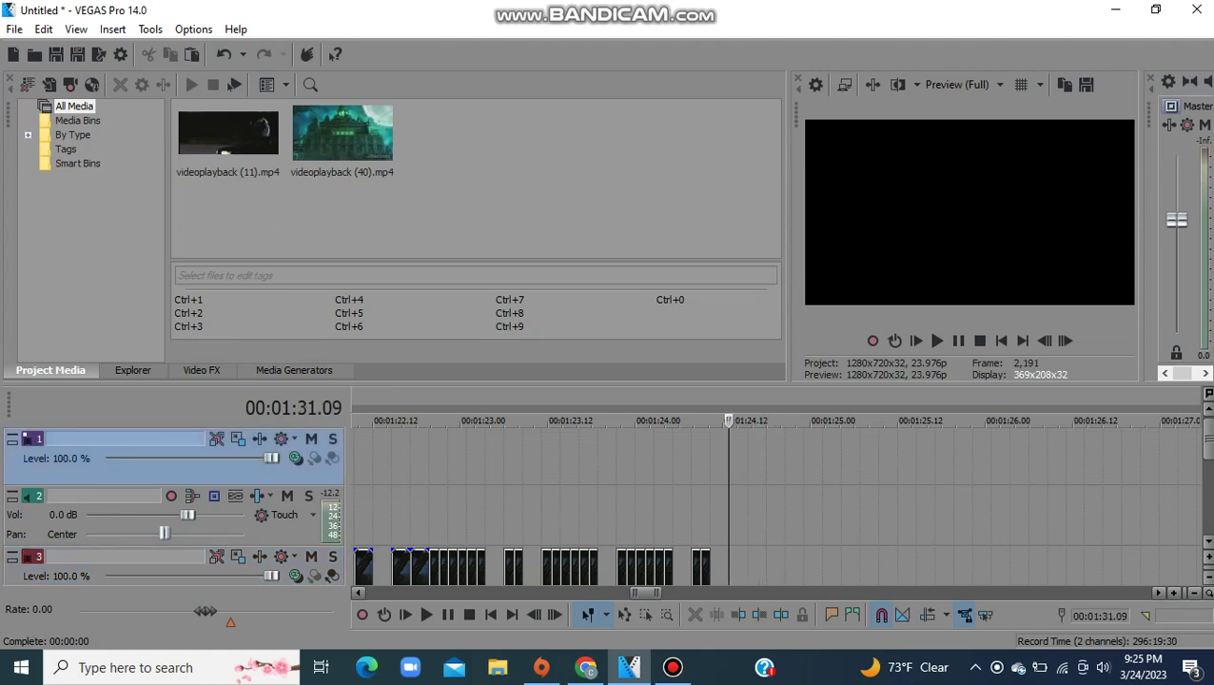
key("ctrl+v")
key("ctrl+v")
key("ctrl+v")
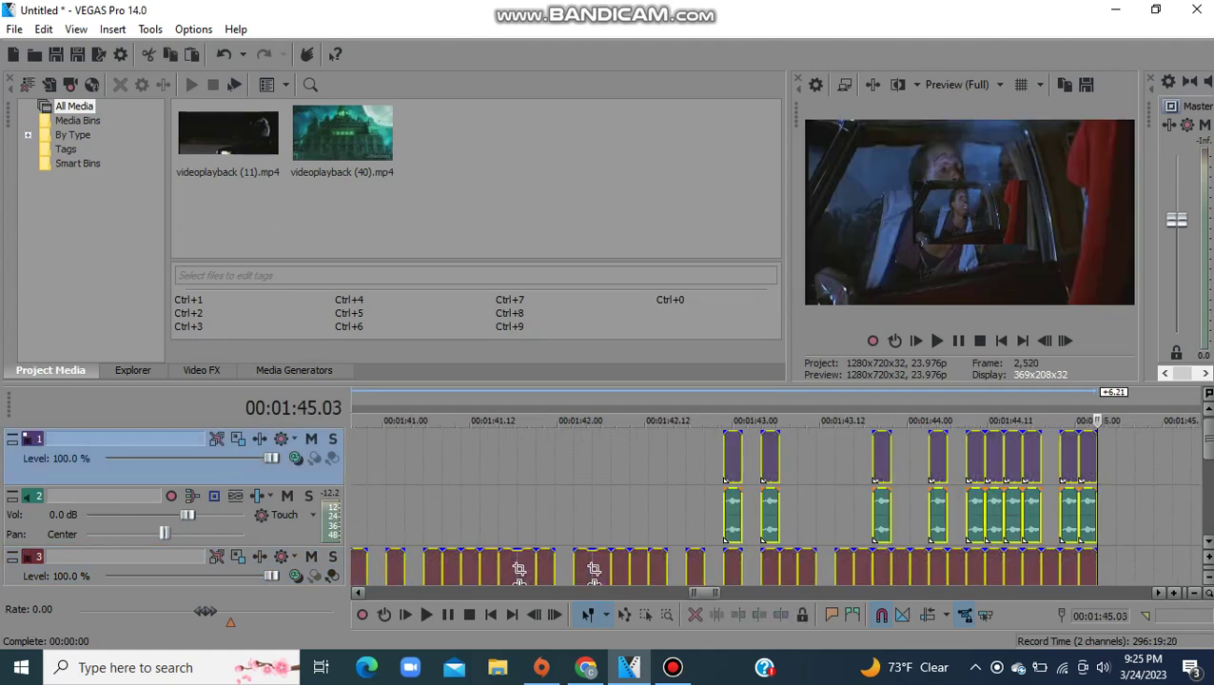
Step: Play the pasted overlay blocks from 00:01:24.13 through to their end to check the rhythm
left_click(704, 458)
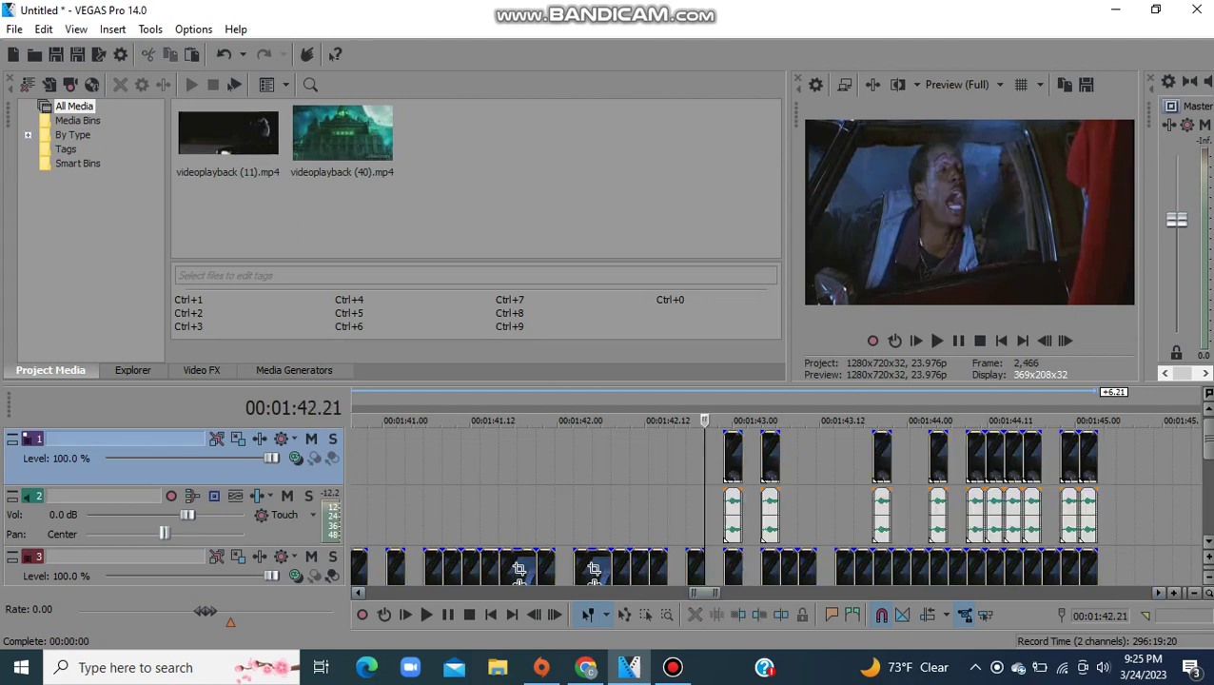
left_click_drag(704, 593, 643, 592)
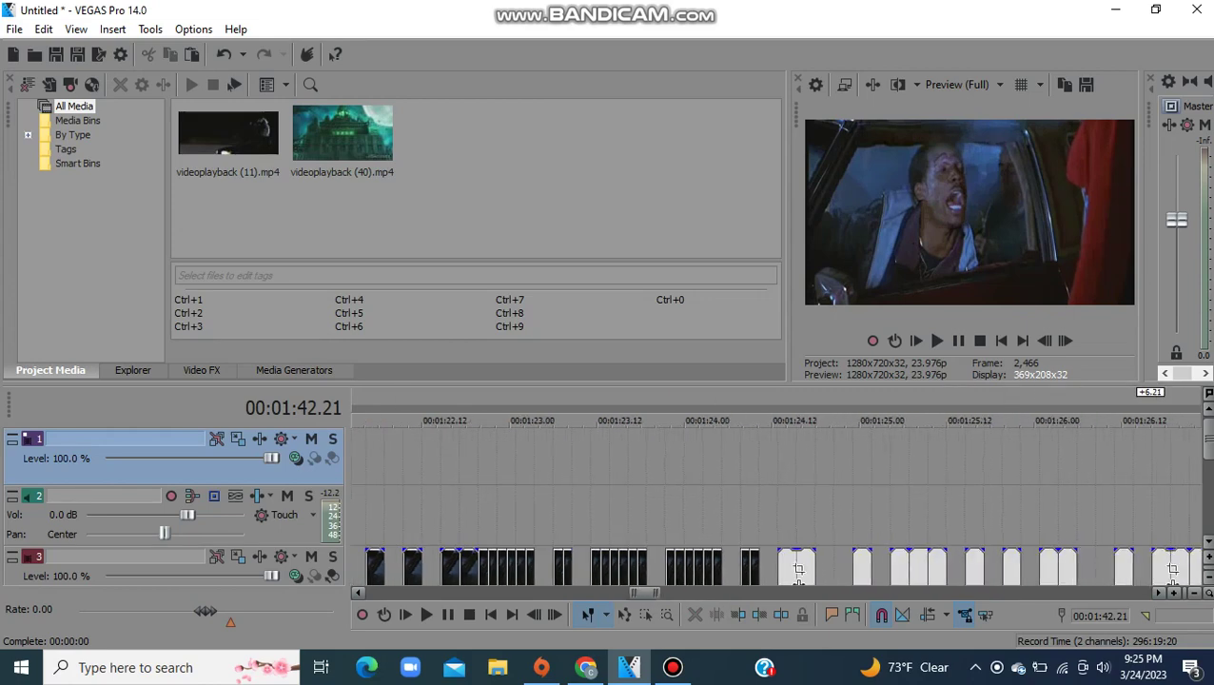
scroll(797, 569, "right", 3)
left_click(582, 466)
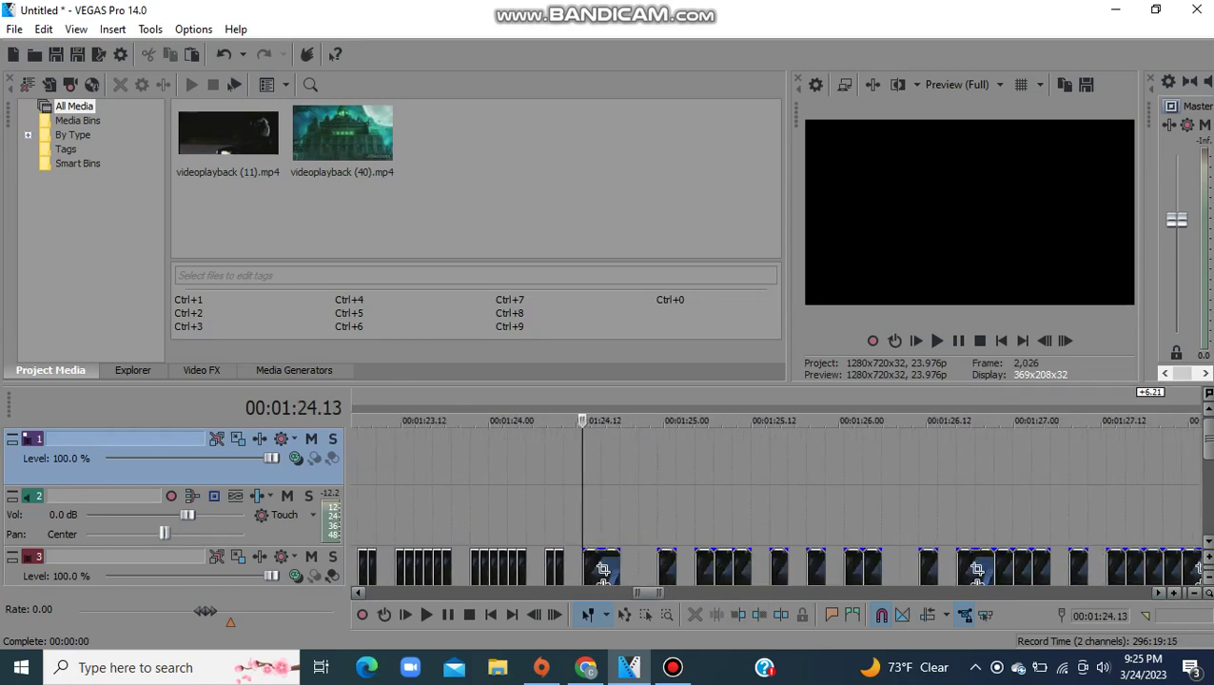
key("space")
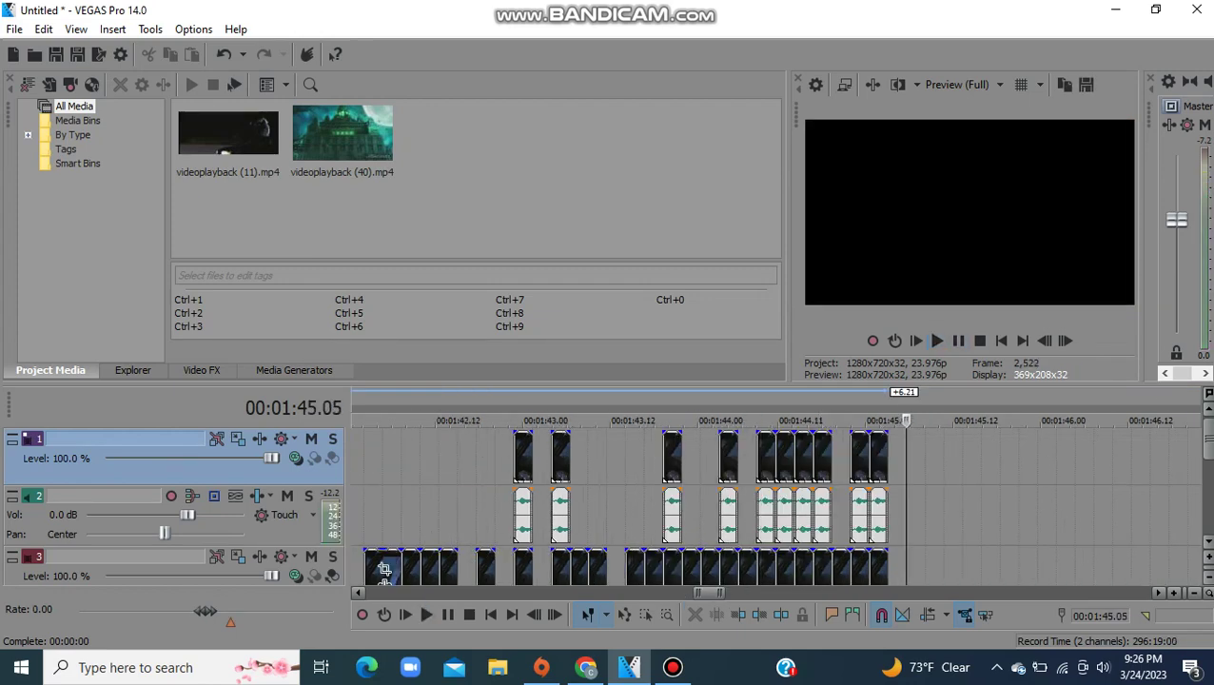
Step: Select and copy the block of short clips on tracks 3 and 4 that starts shortly before 00:00:06.00 and ends at about 00:00:12.07
scroll(384, 569, "down", 2)
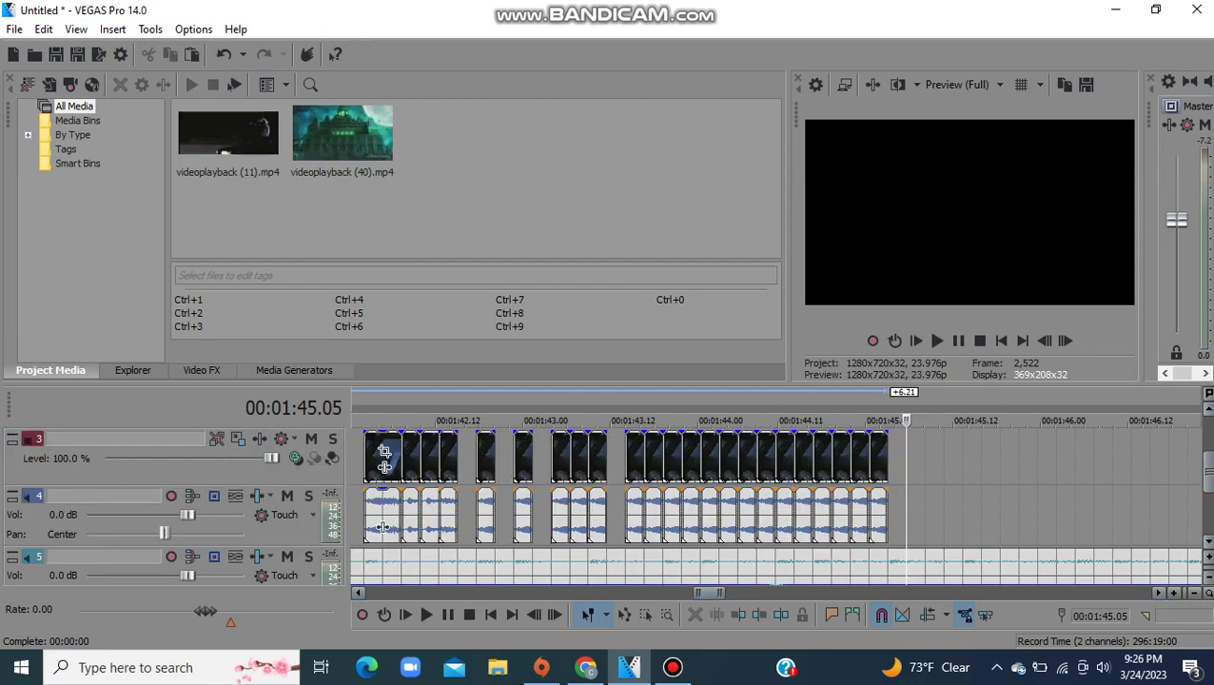
left_click_drag(708, 593, 397, 593)
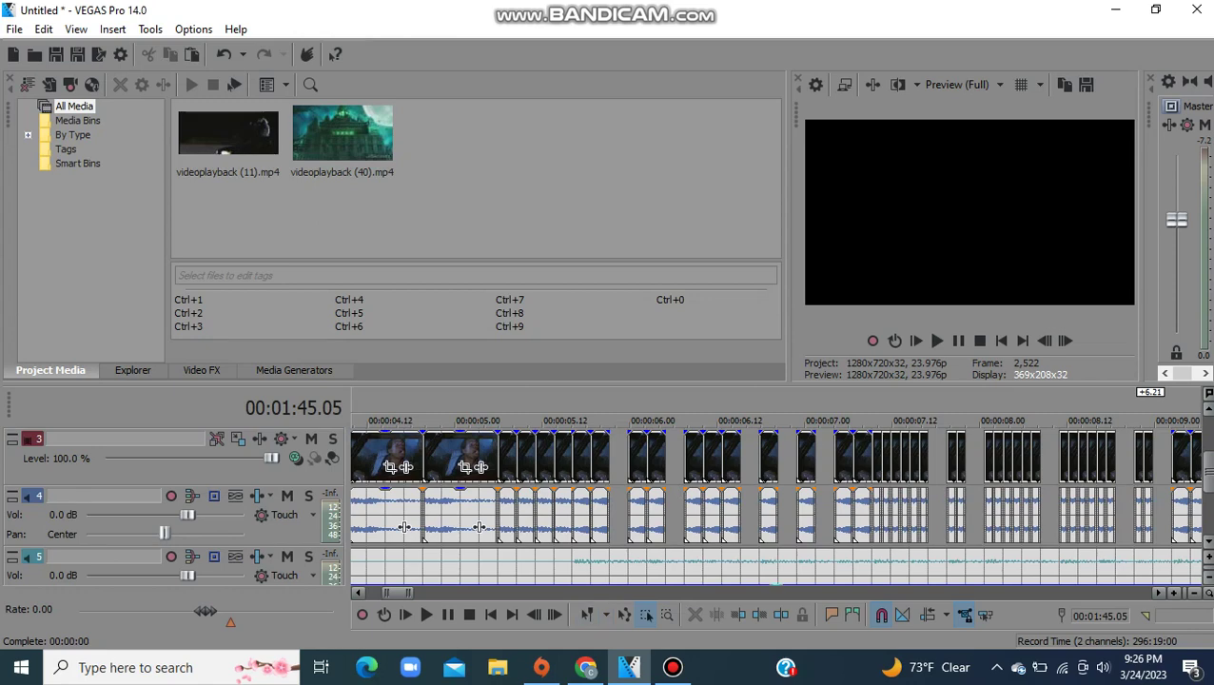
left_click_drag(625, 467, 933, 545)
left_click_drag(1202, 569, 898, 525)
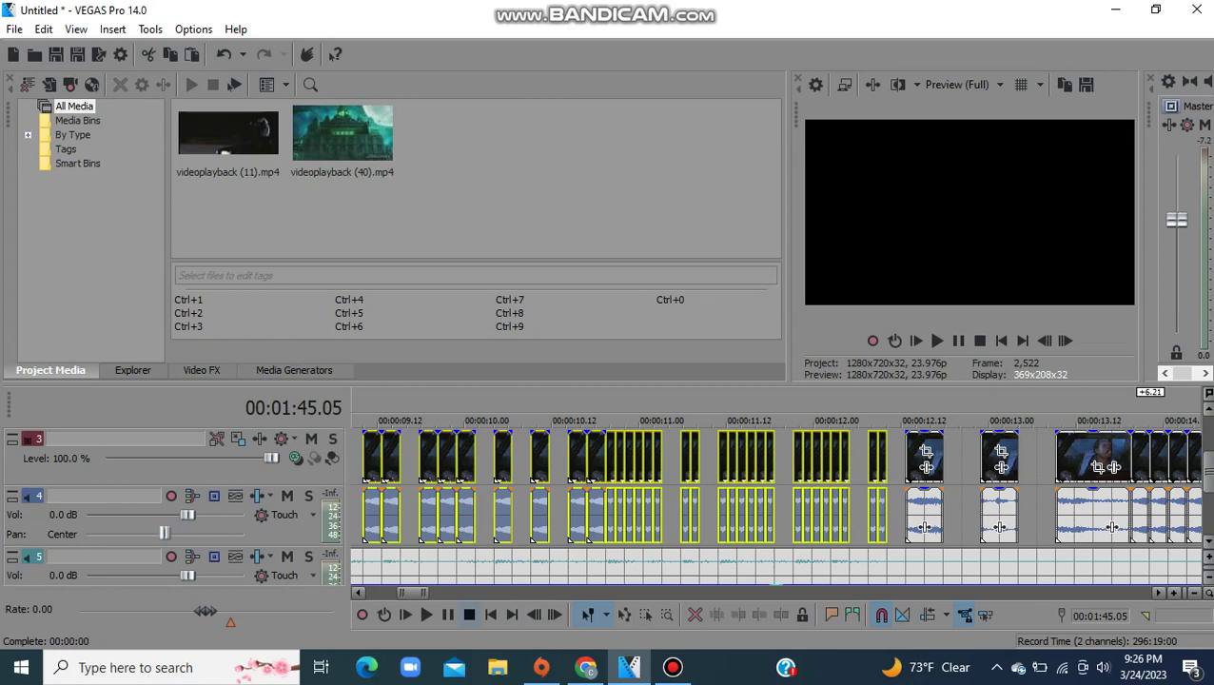
Step: Paste three back-to-back copies of the short-clip block on tracks 3 and 4, starting at 00:01:45.03
left_click_drag(412, 593, 710, 593)
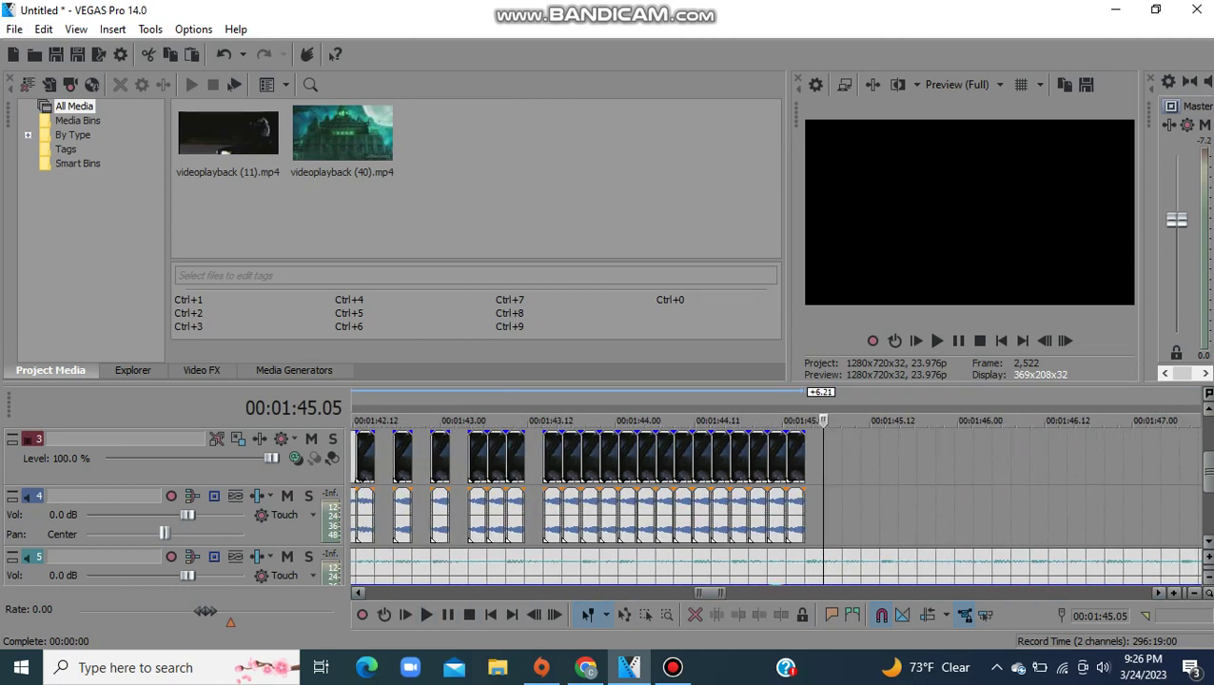
left_click(860, 458)
left_click(807, 458)
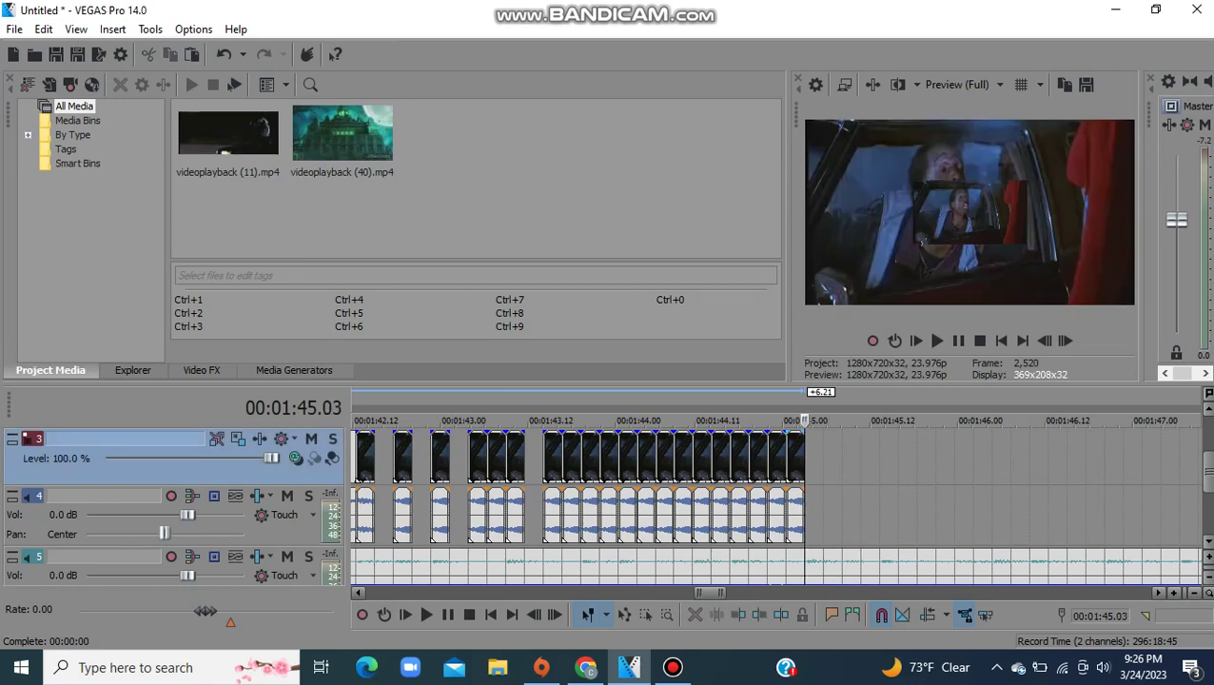
key("ctrl+v")
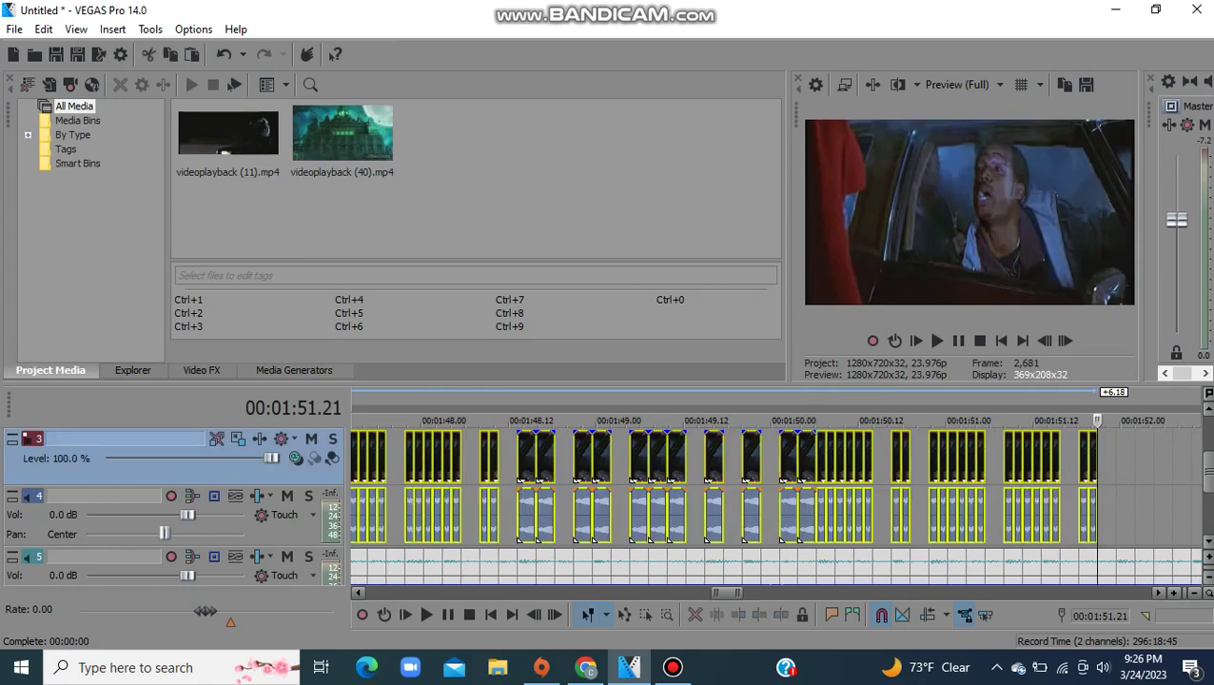
key("ctrl+v")
key("ctrl+v")
Step: Play the end of the last pasted block from about 00:02:05.07 to check how the sequence finishes
left_click(1082, 459)
key("space")
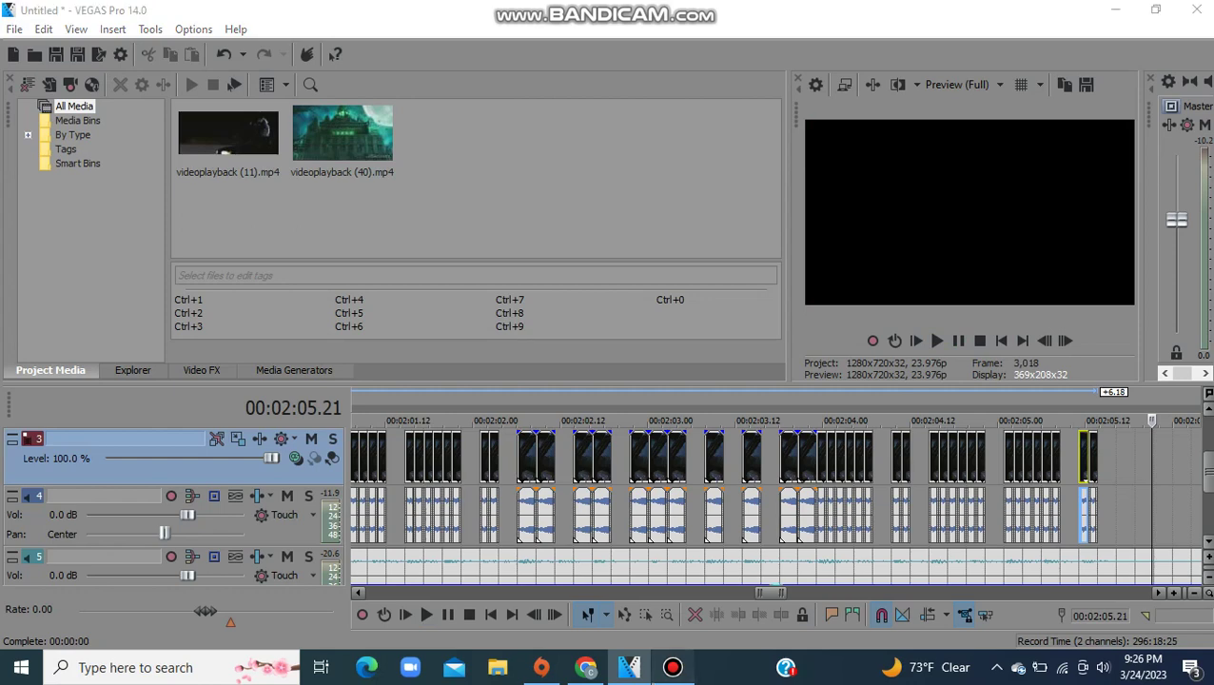
left_click(672, 667)
left_click(845, 514)
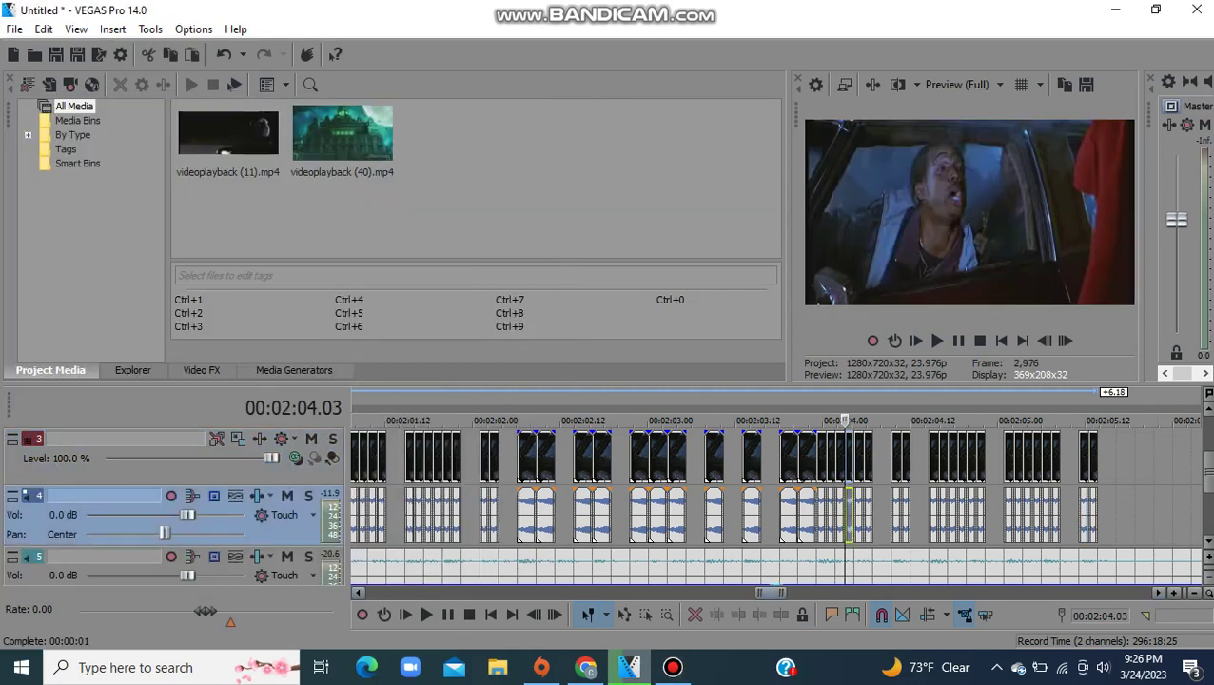
Step: Play the whole remix from 00:00:00.00 past its last clip, and stop playback at about 00:02:06.16
left_click_drag(771, 592, 384, 593)
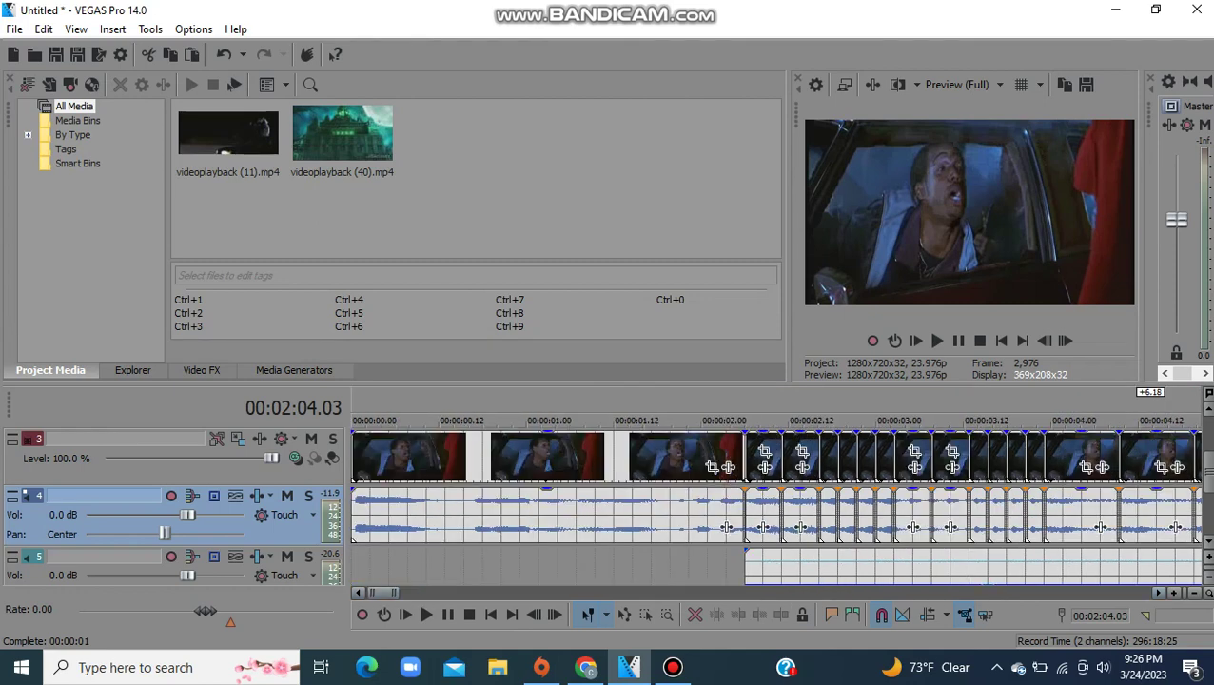
left_click(357, 460)
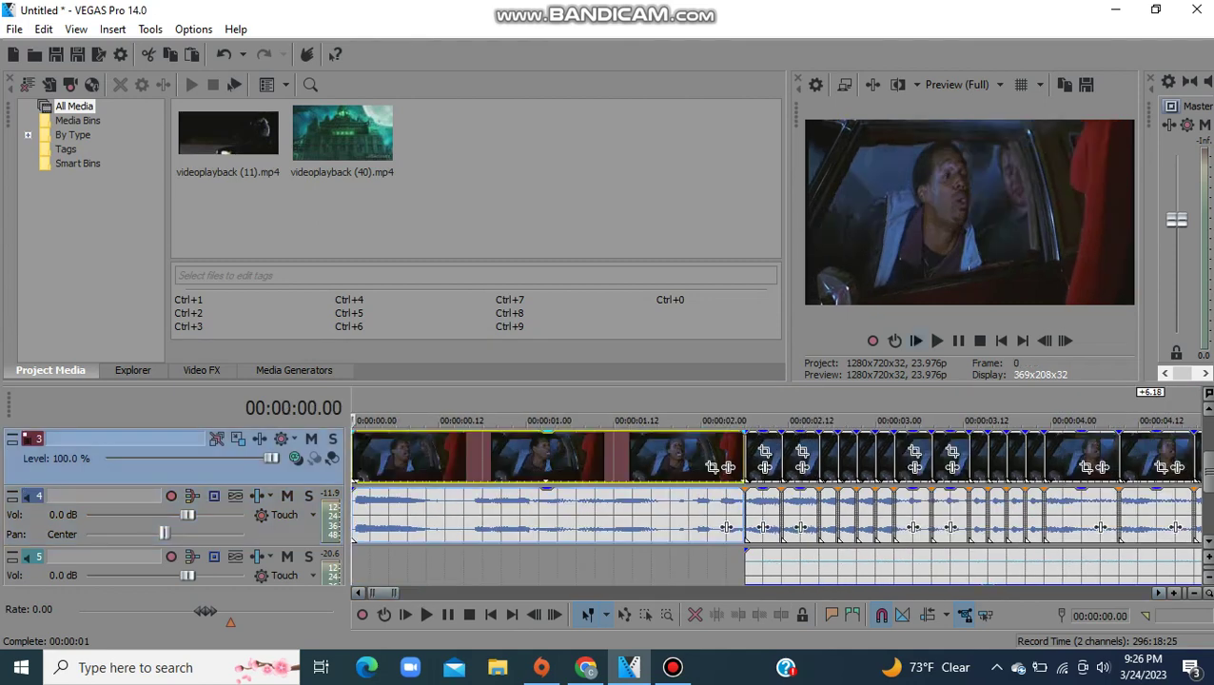
key("space")
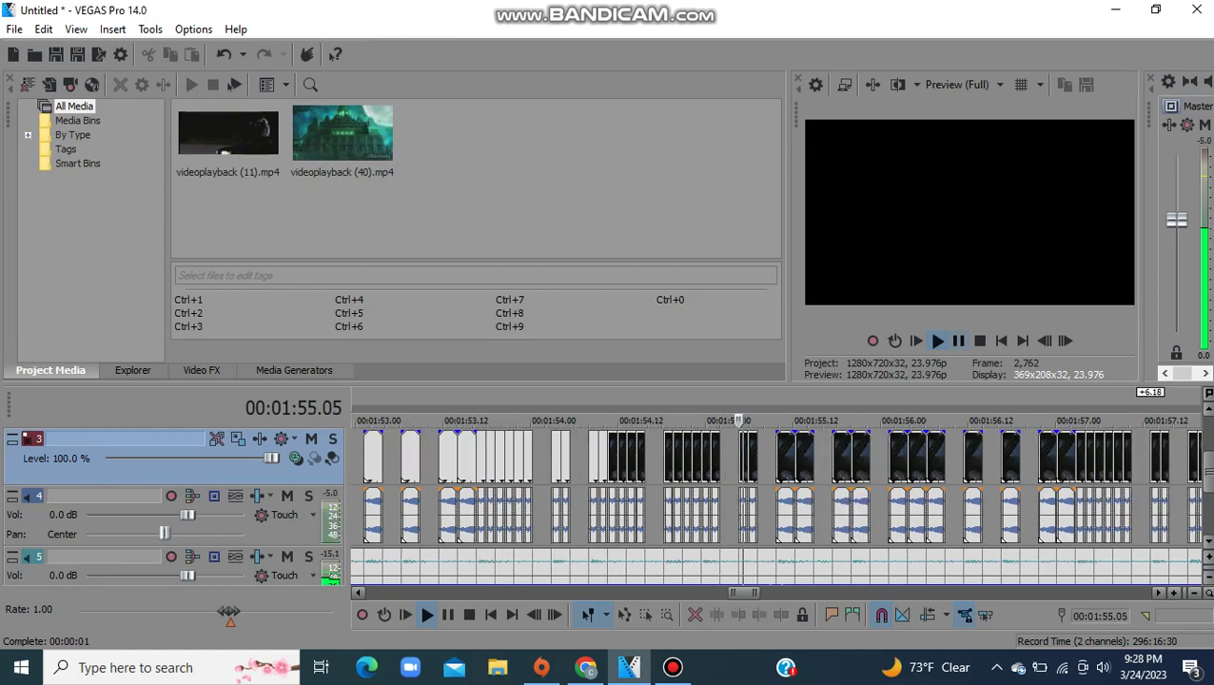
left_click(673, 667)
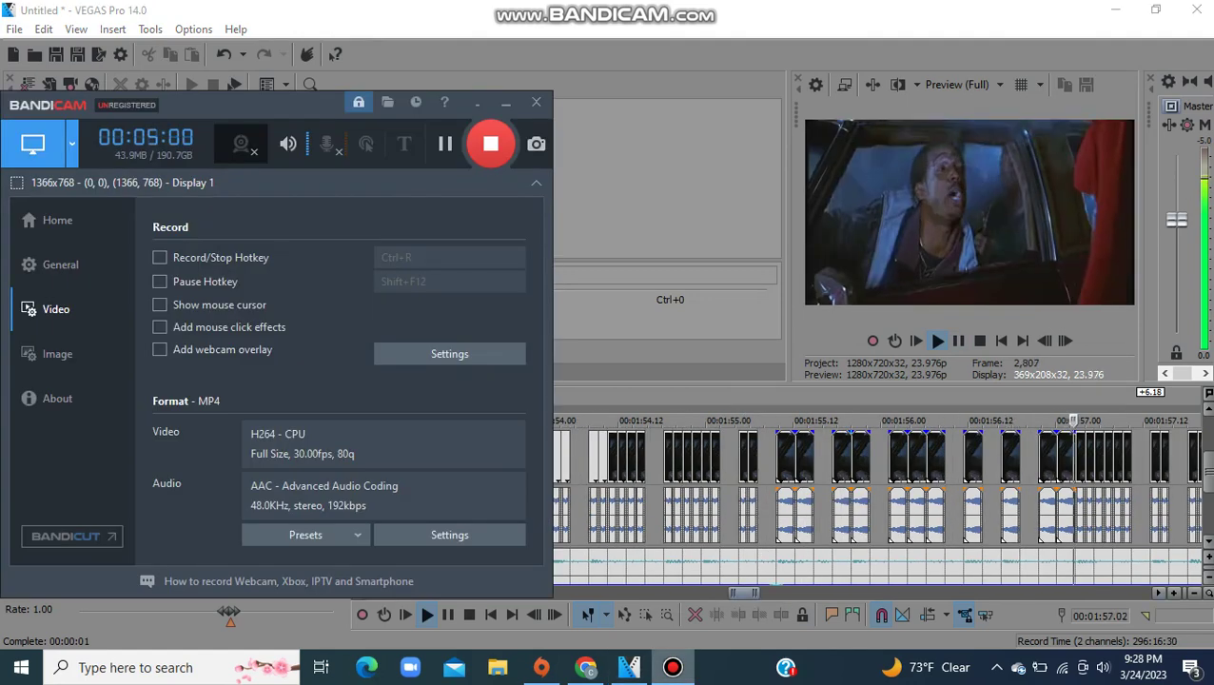
left_click(673, 667)
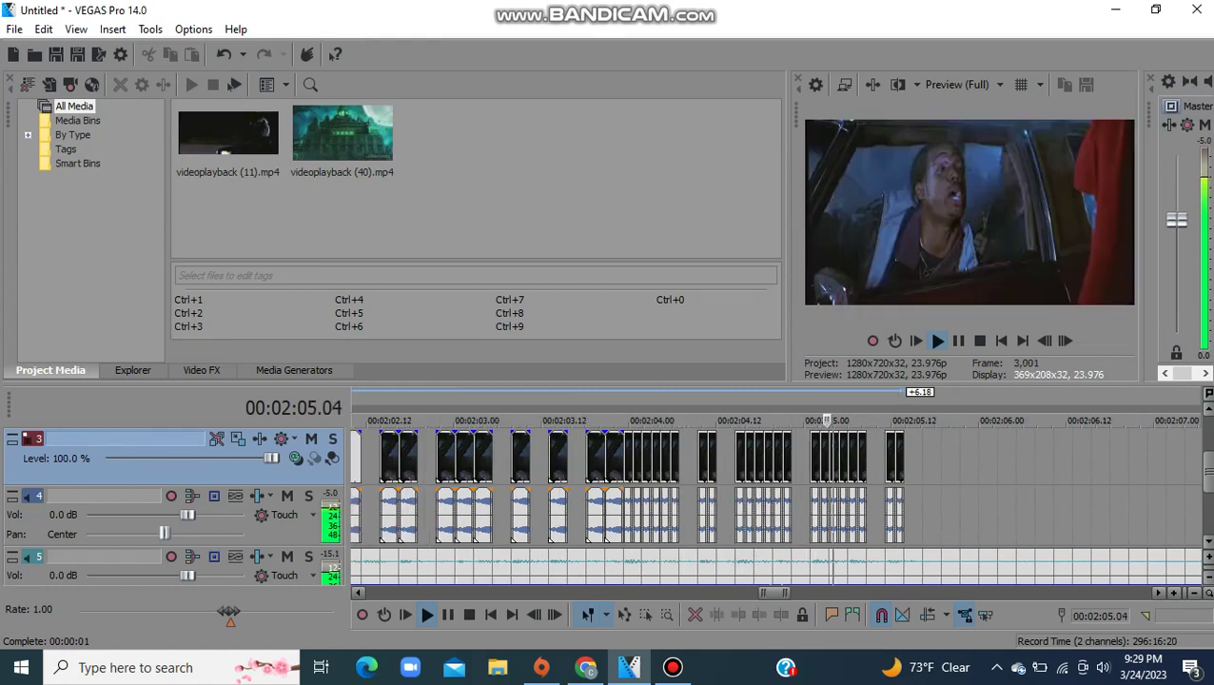
key("Return")
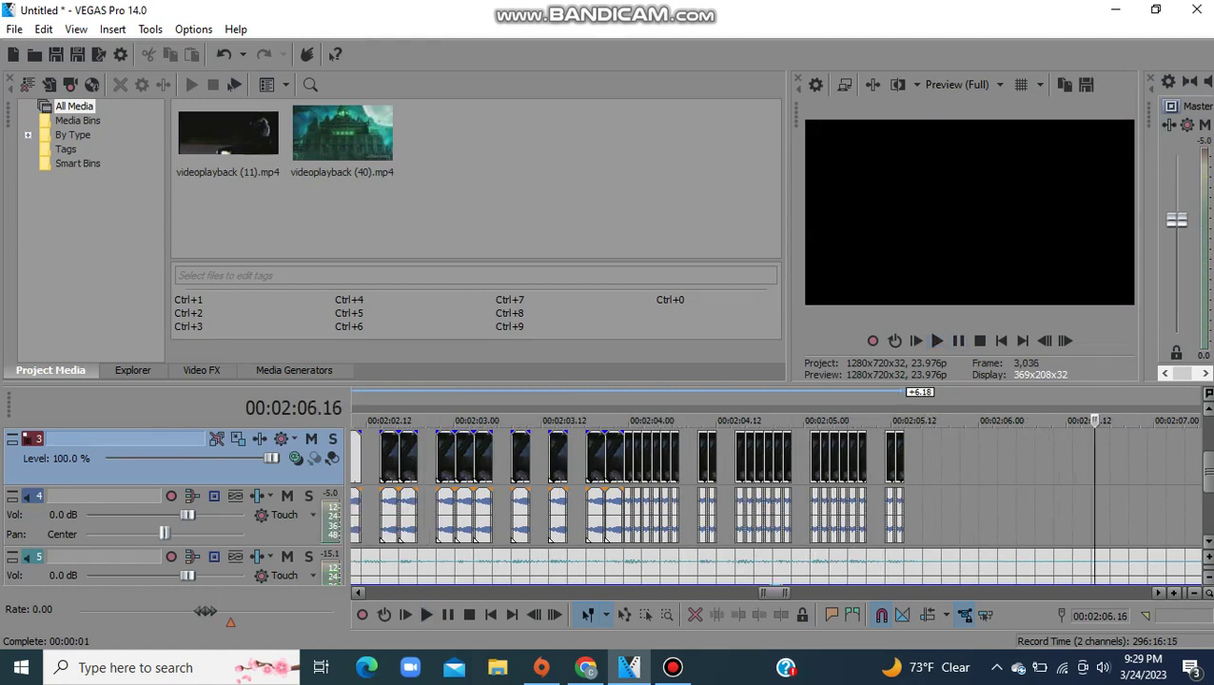
left_click(672, 667)
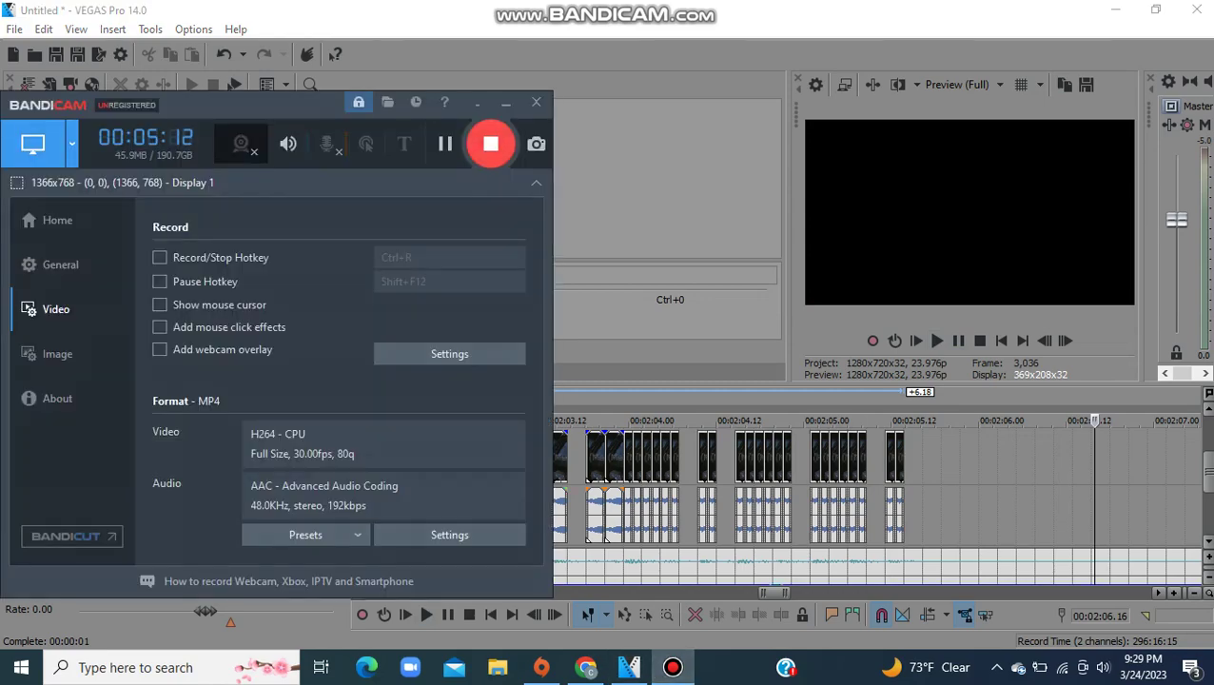